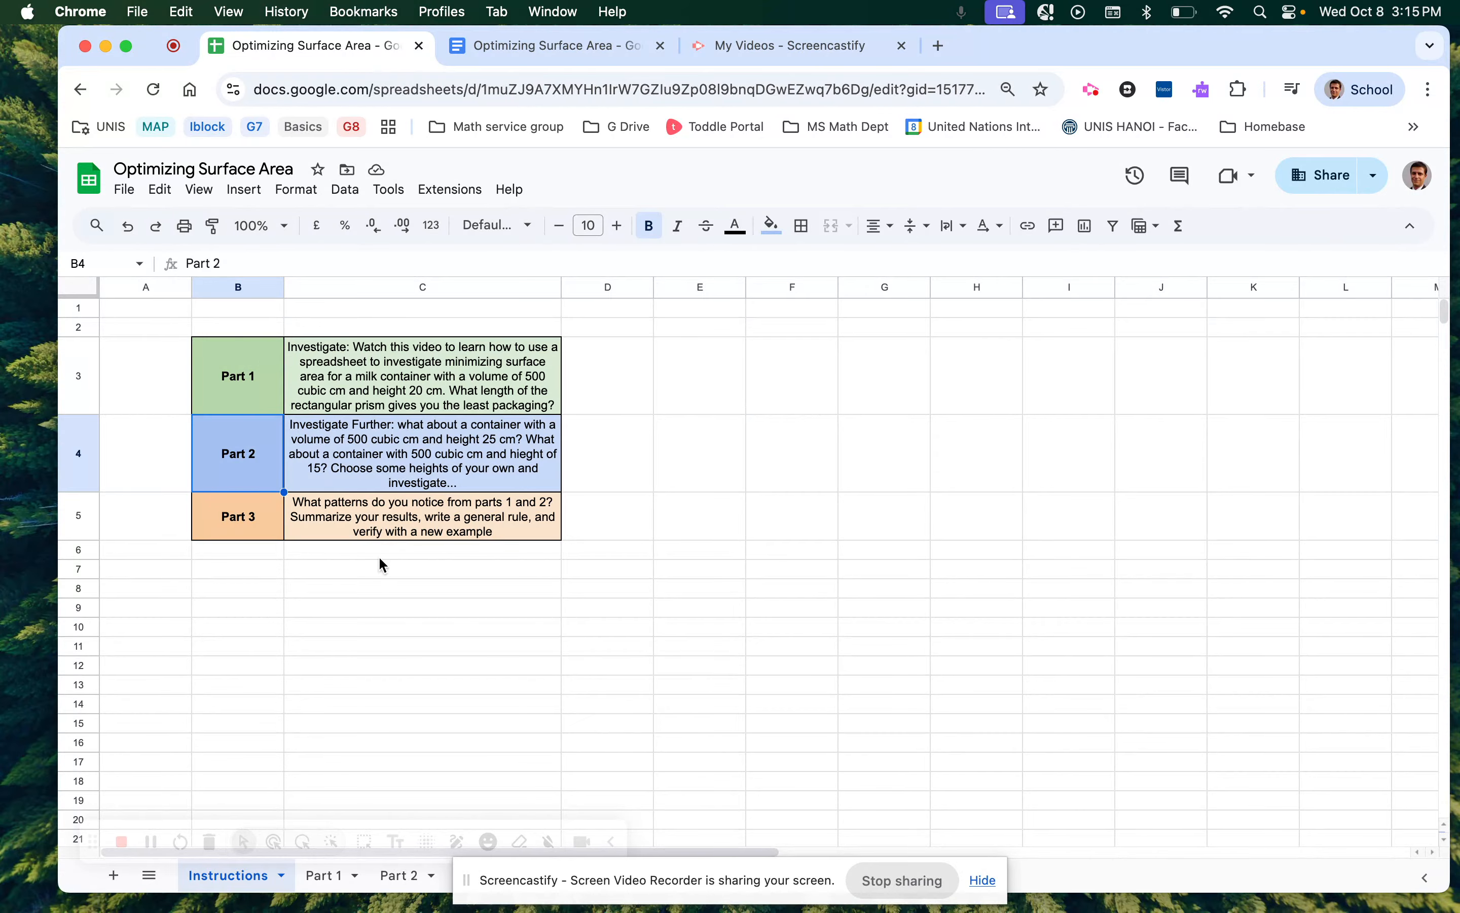
Open the Part 1 sheet and clear the leftover copy outline around the table.
scroll(390, 600, up, 5)
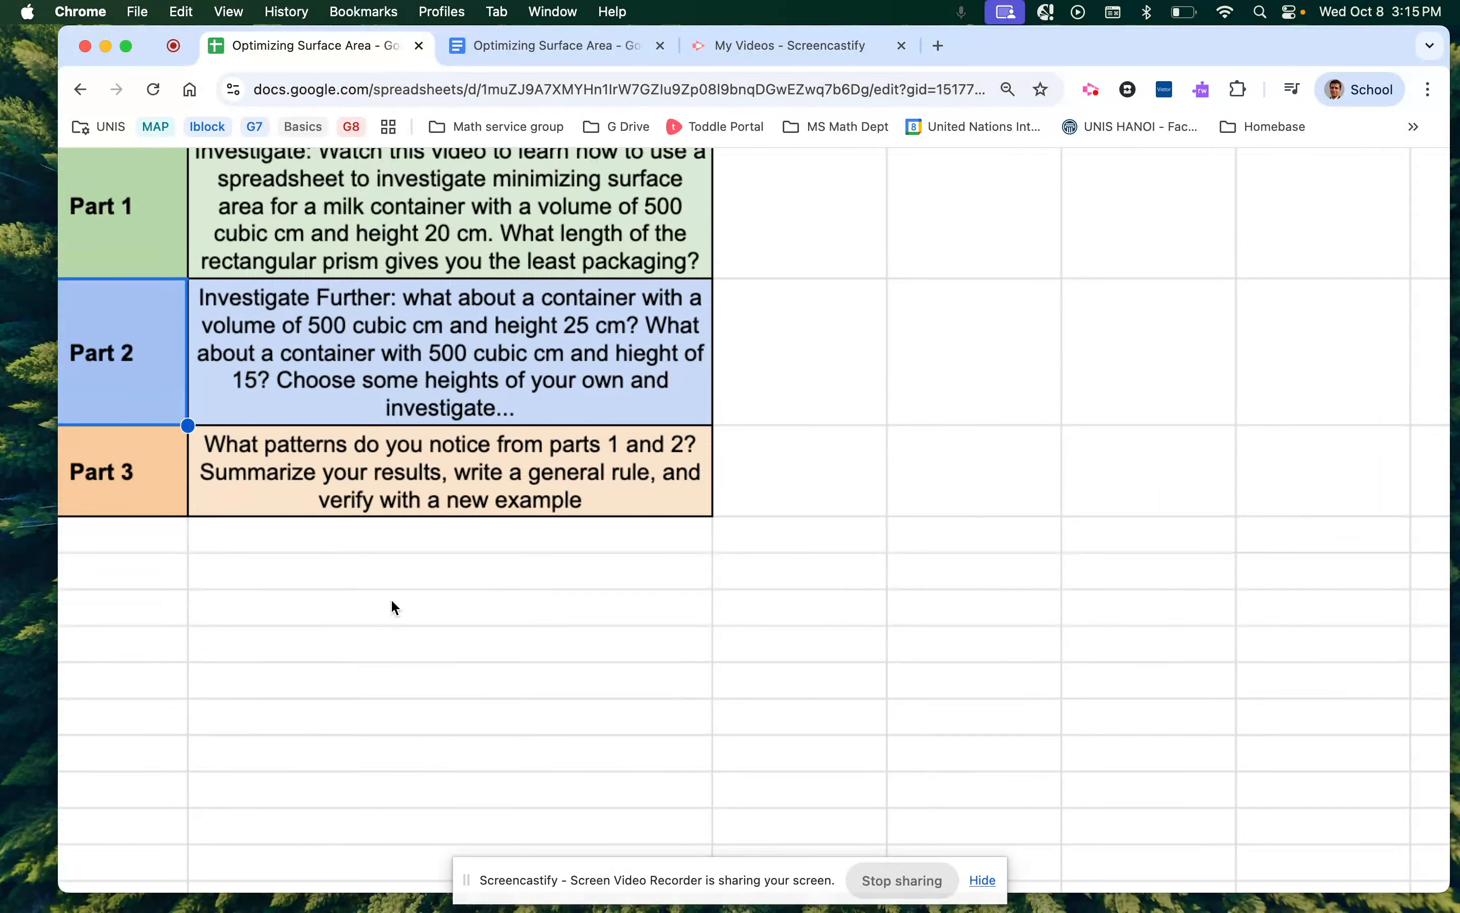
scroll(390, 600, up, 2)
scroll(391, 600, left, 3)
scroll(391, 599, left, 1)
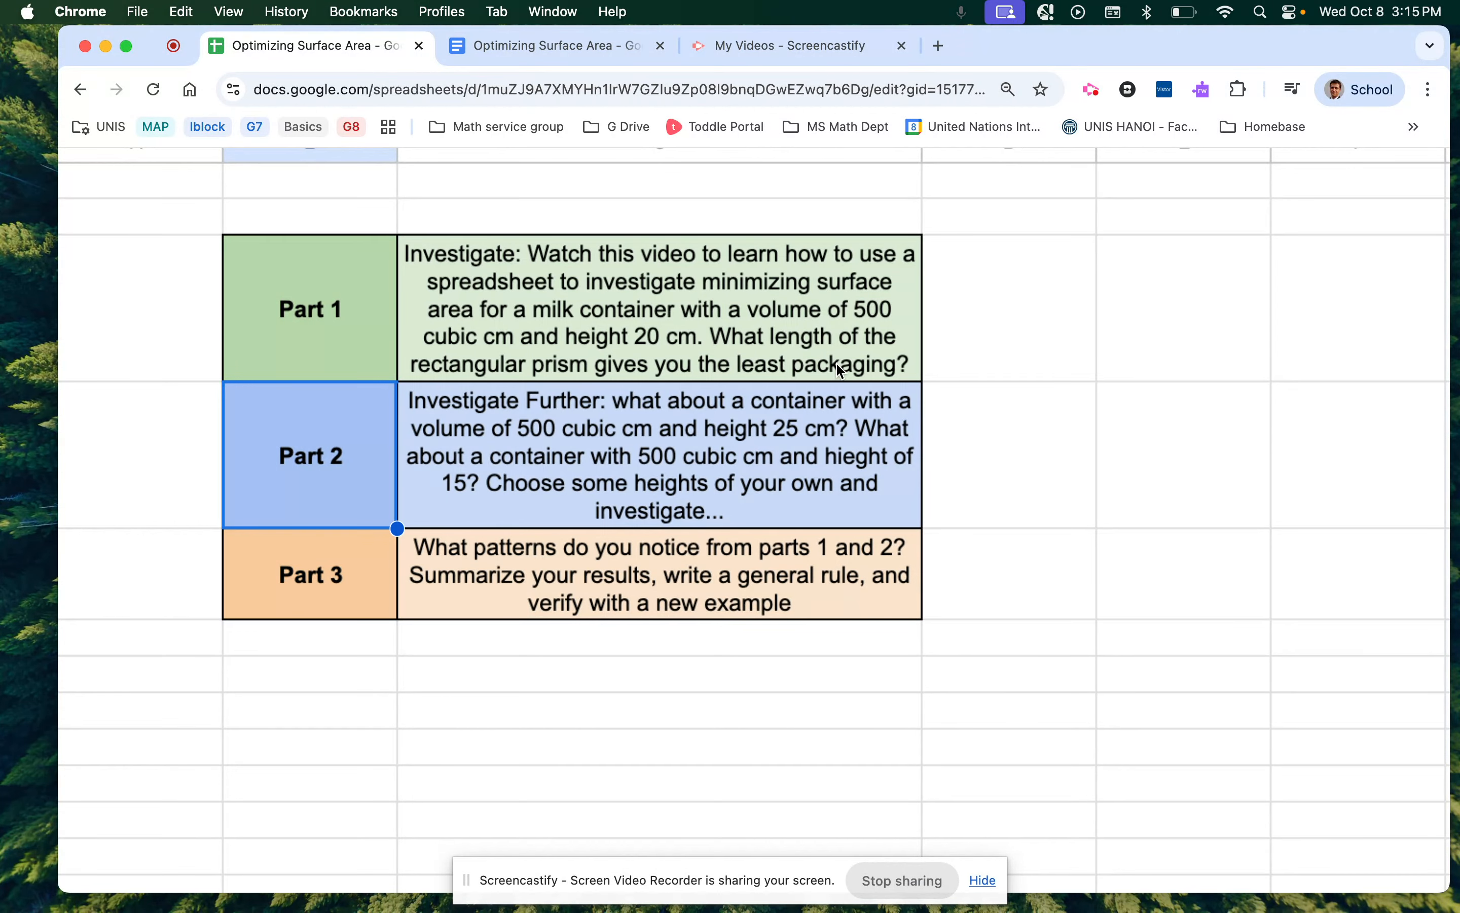
scroll(809, 704, down, 5)
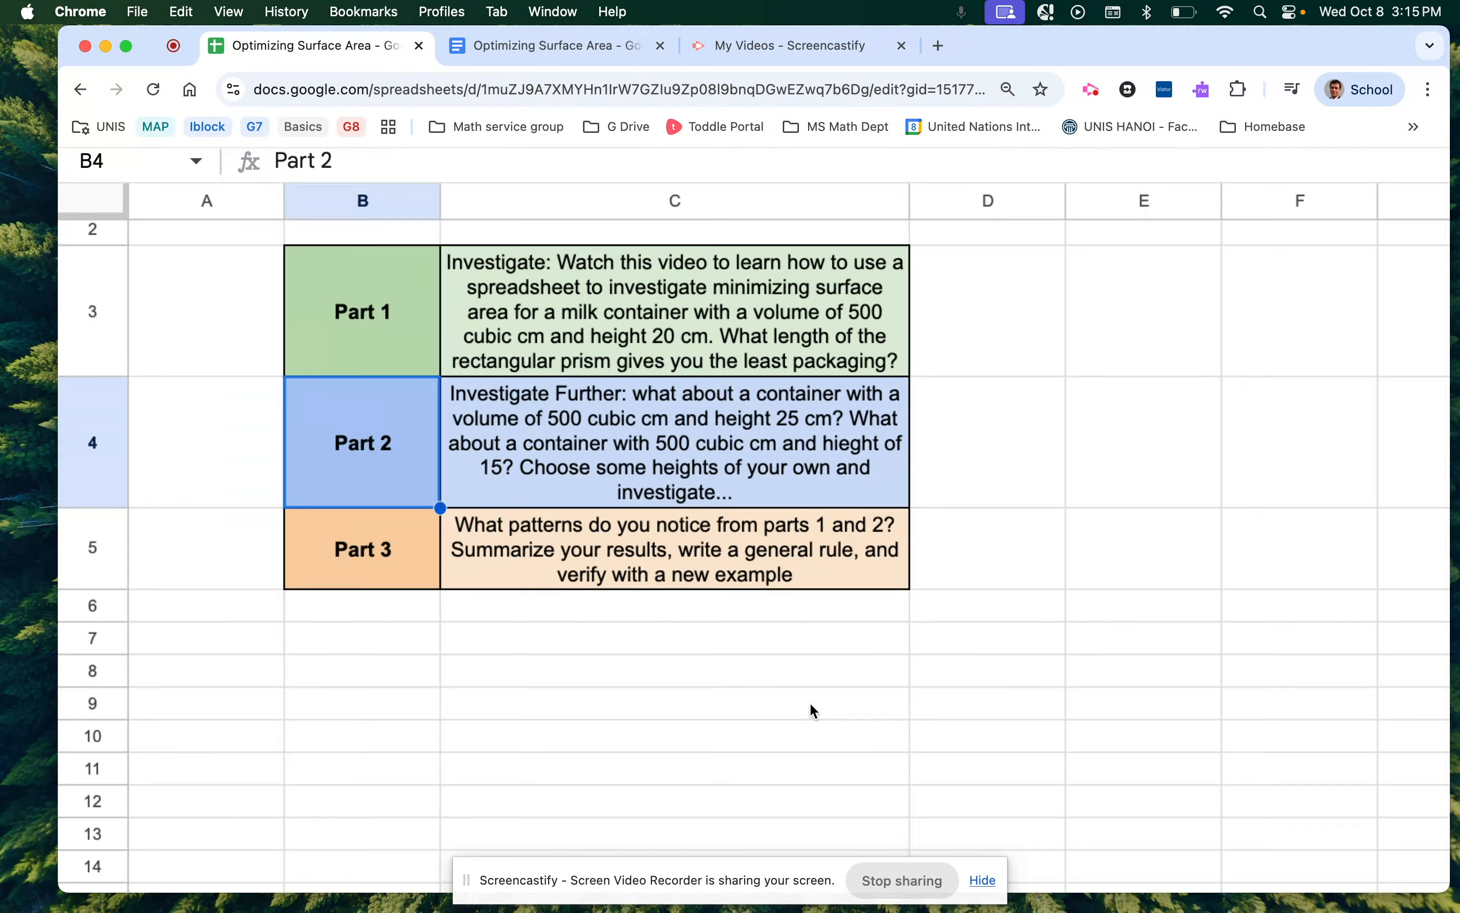
scroll(809, 704, down, 3)
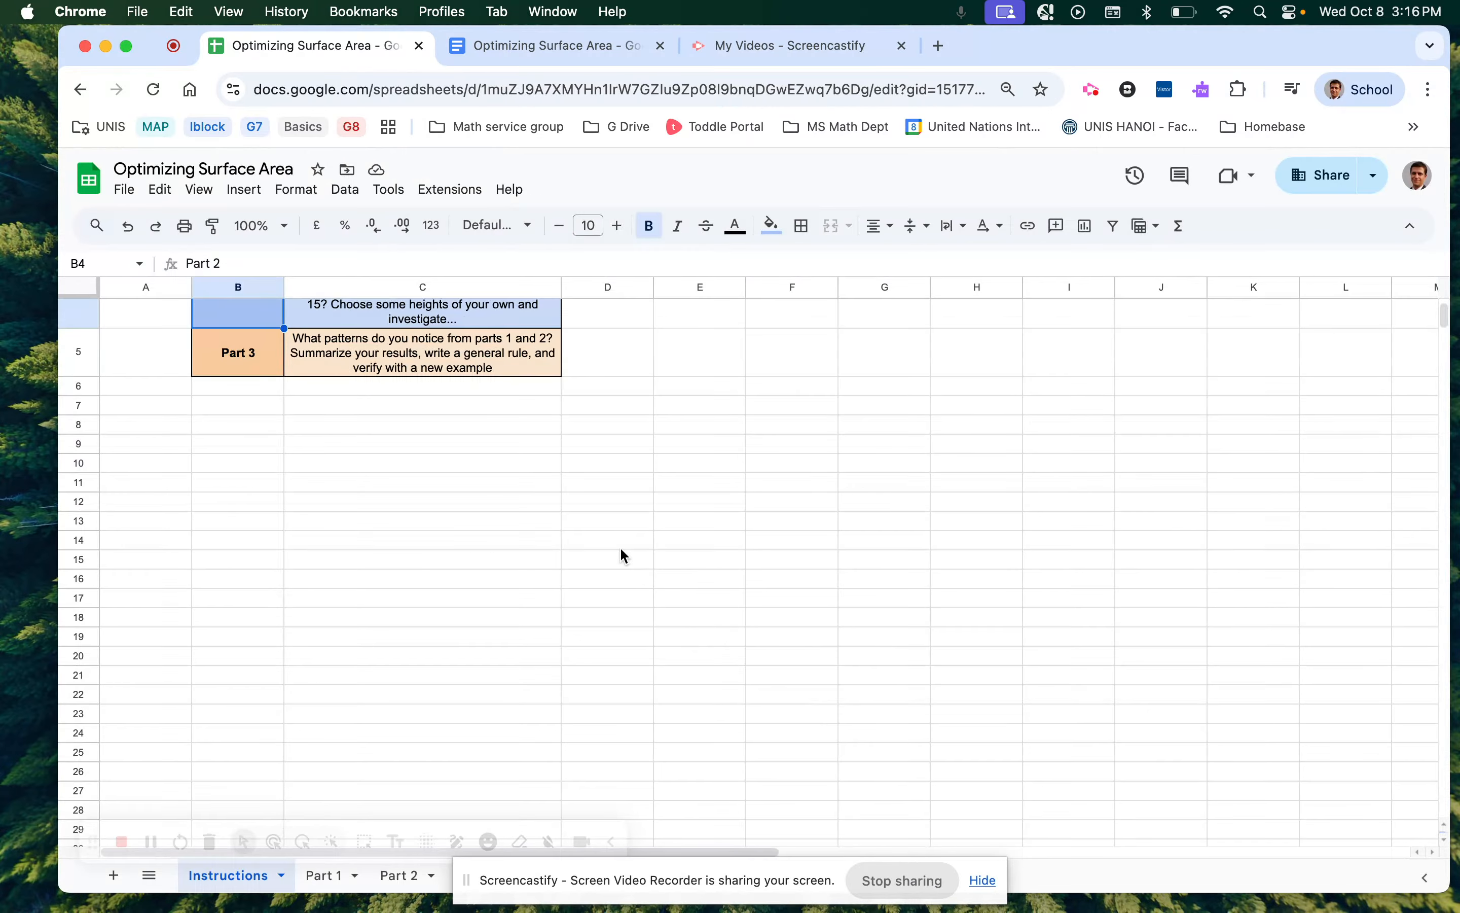
scroll(620, 549, up, 3)
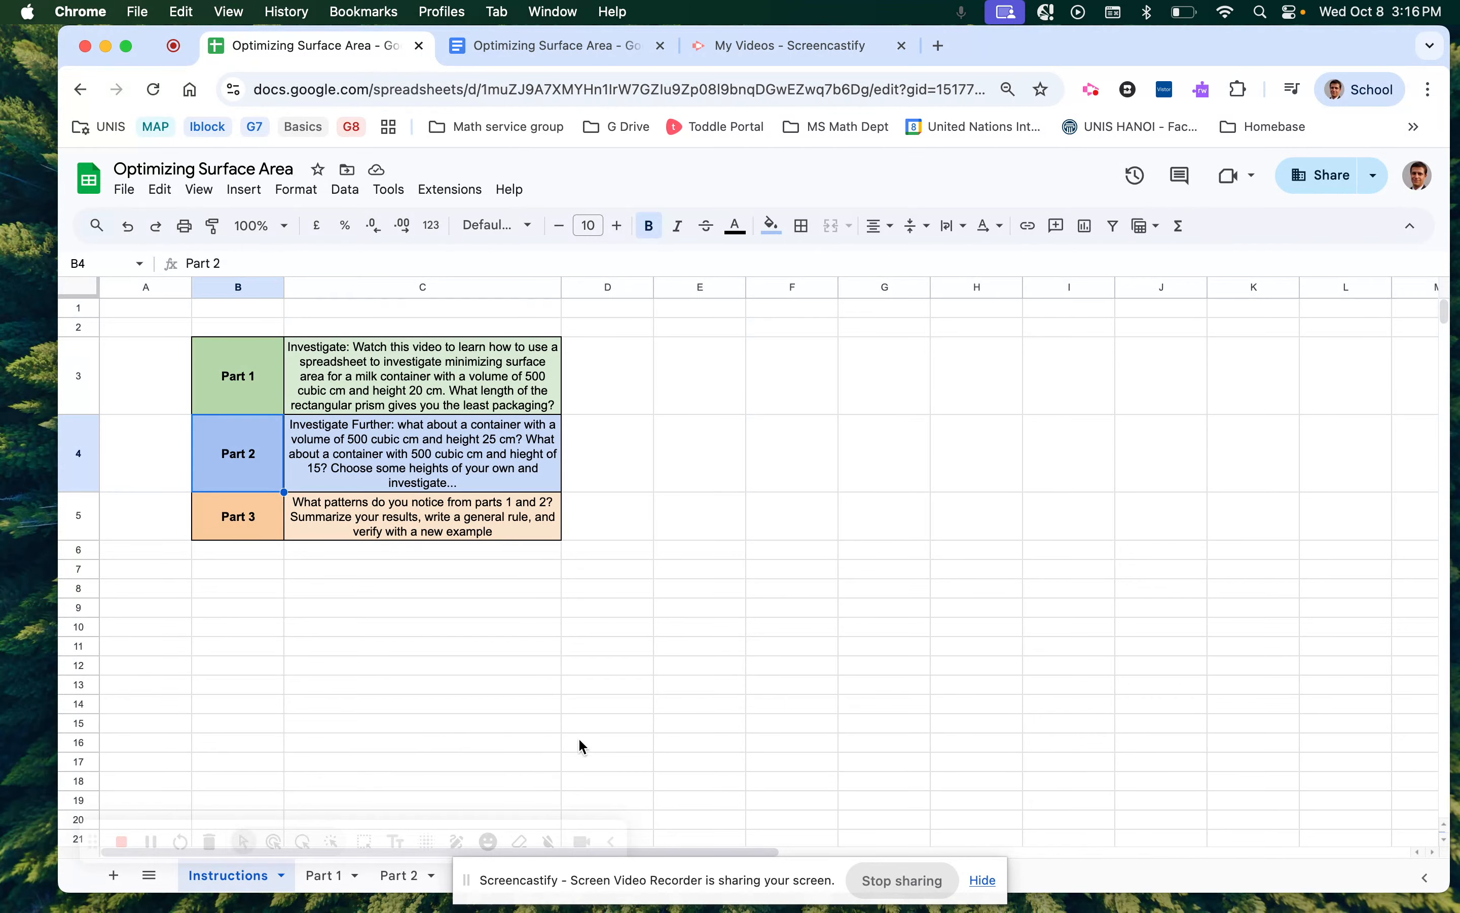
click(334, 877)
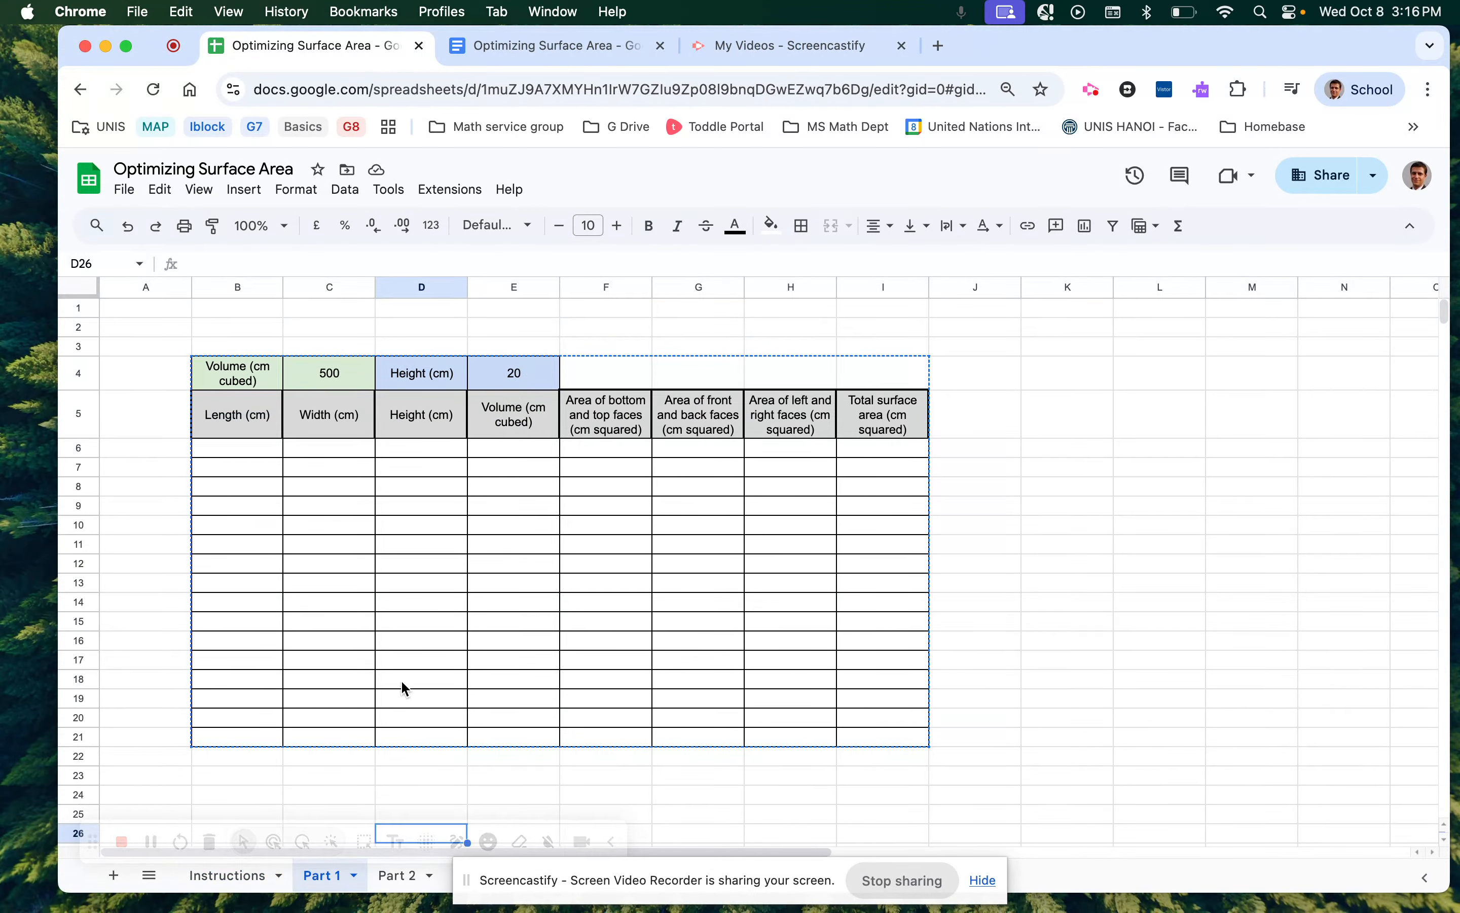
key(Escape)
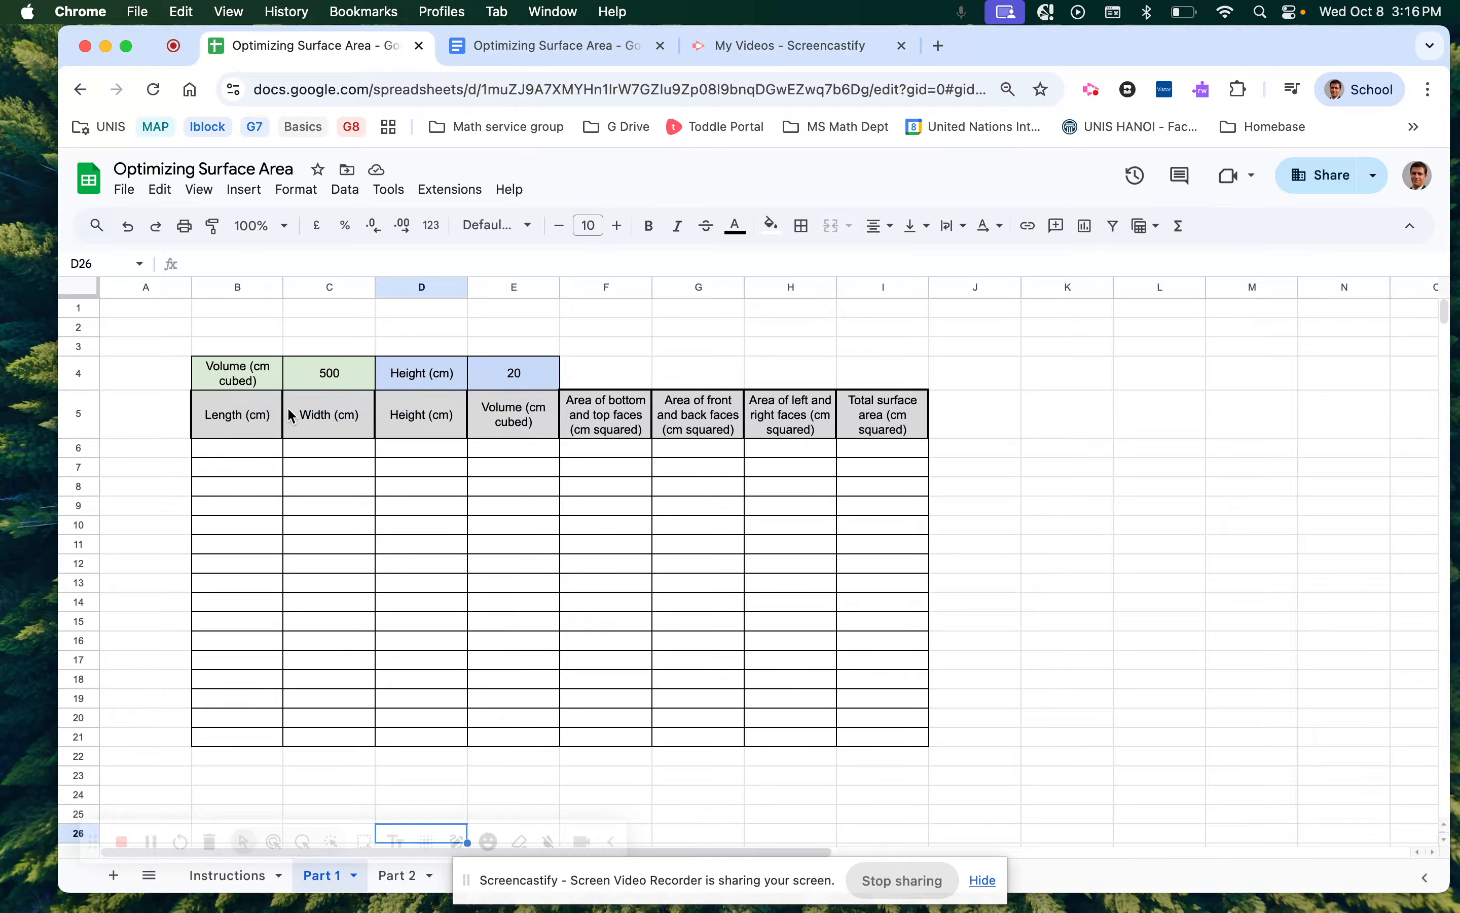
Review the height 20 in E4 and the volume 500 in C4, then select E6.
click(514, 375)
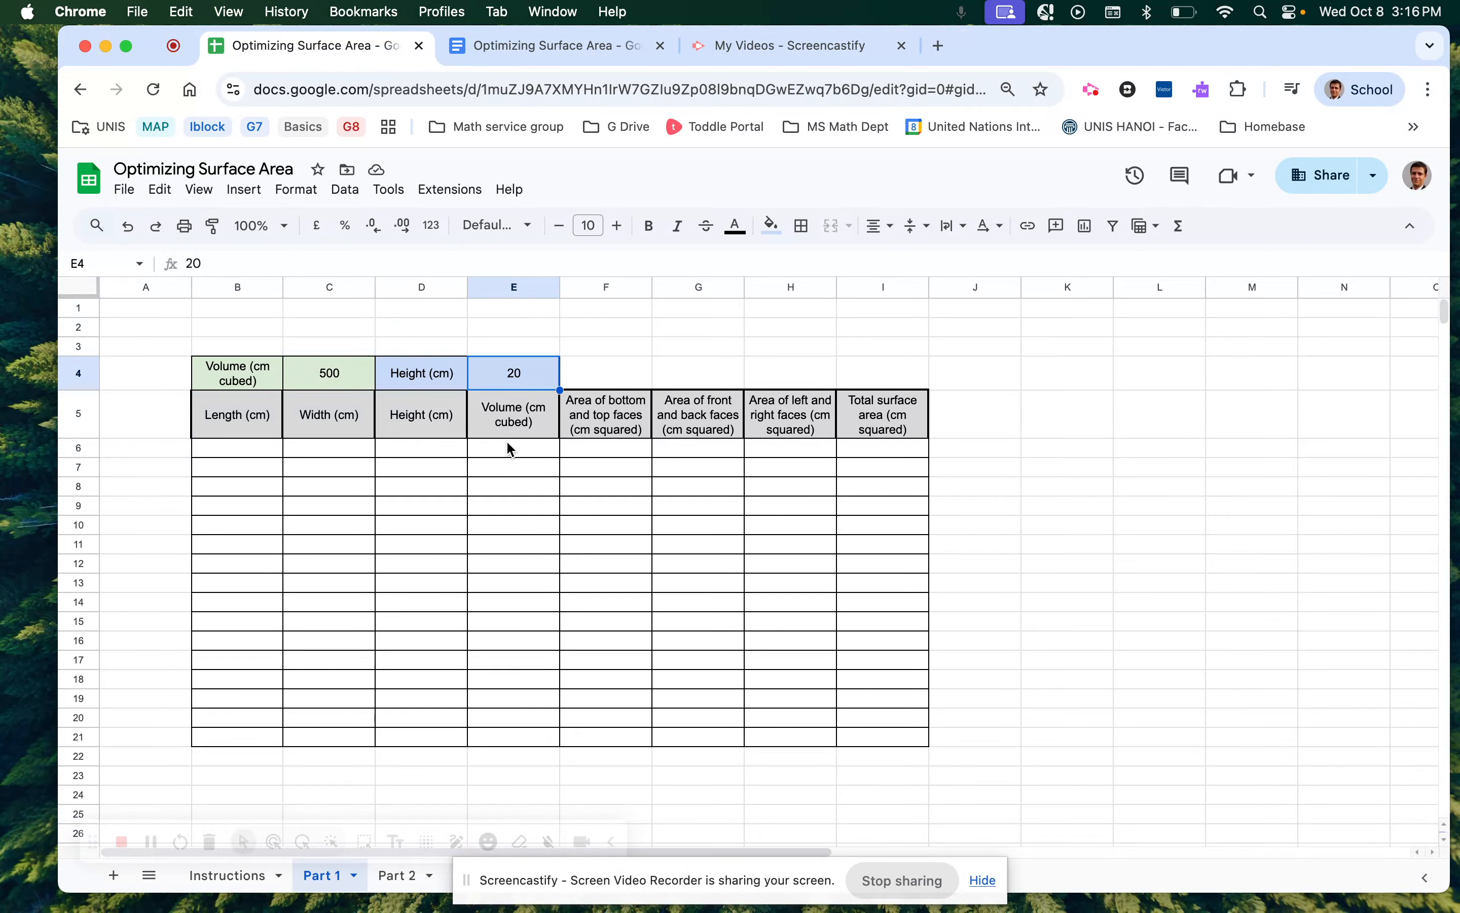
click(342, 378)
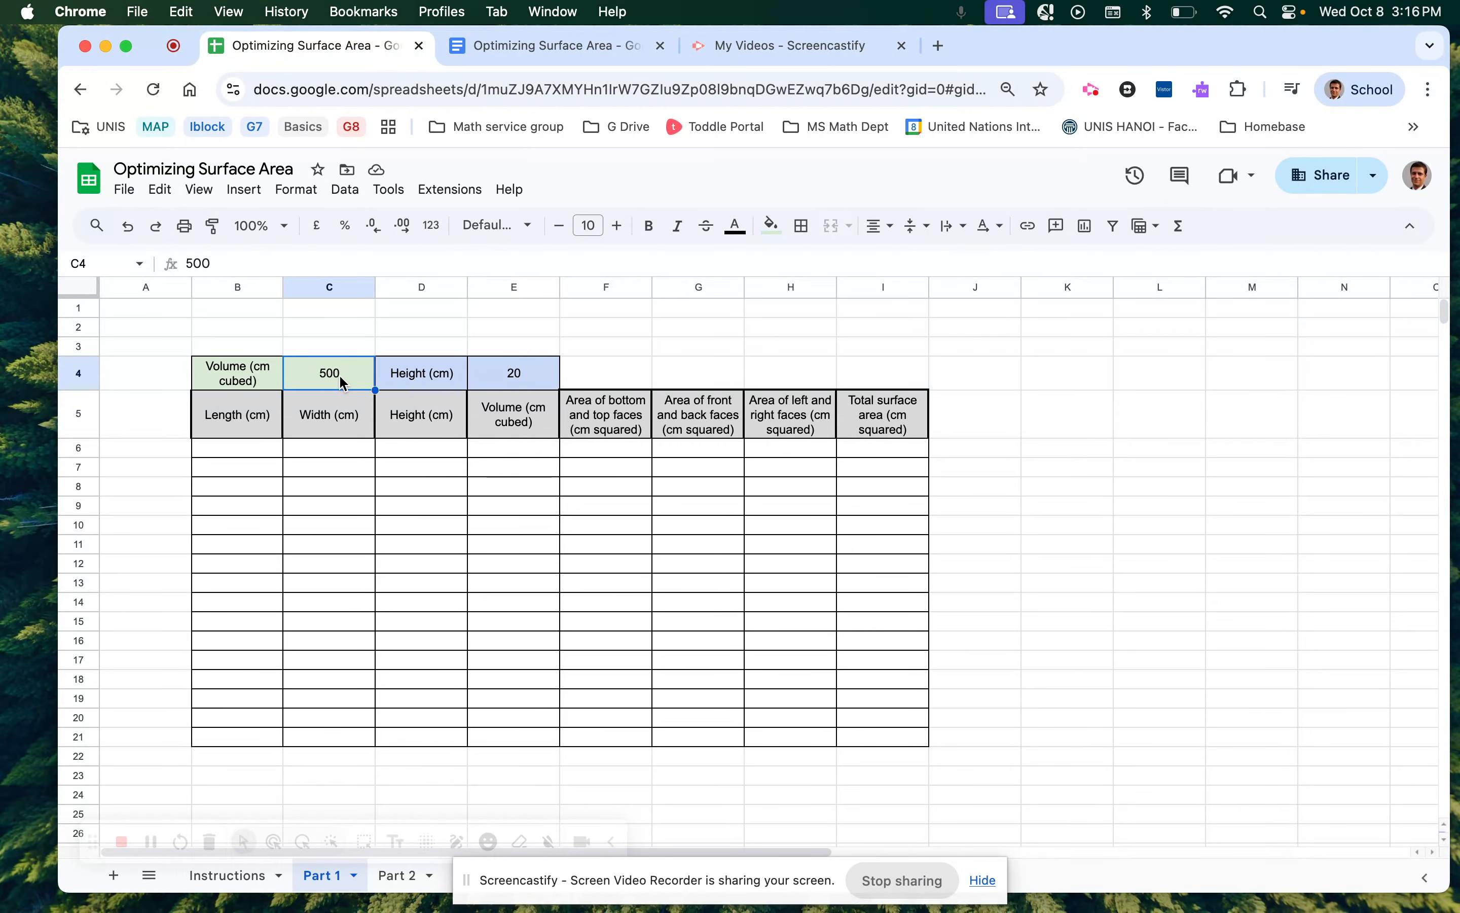
click(507, 454)
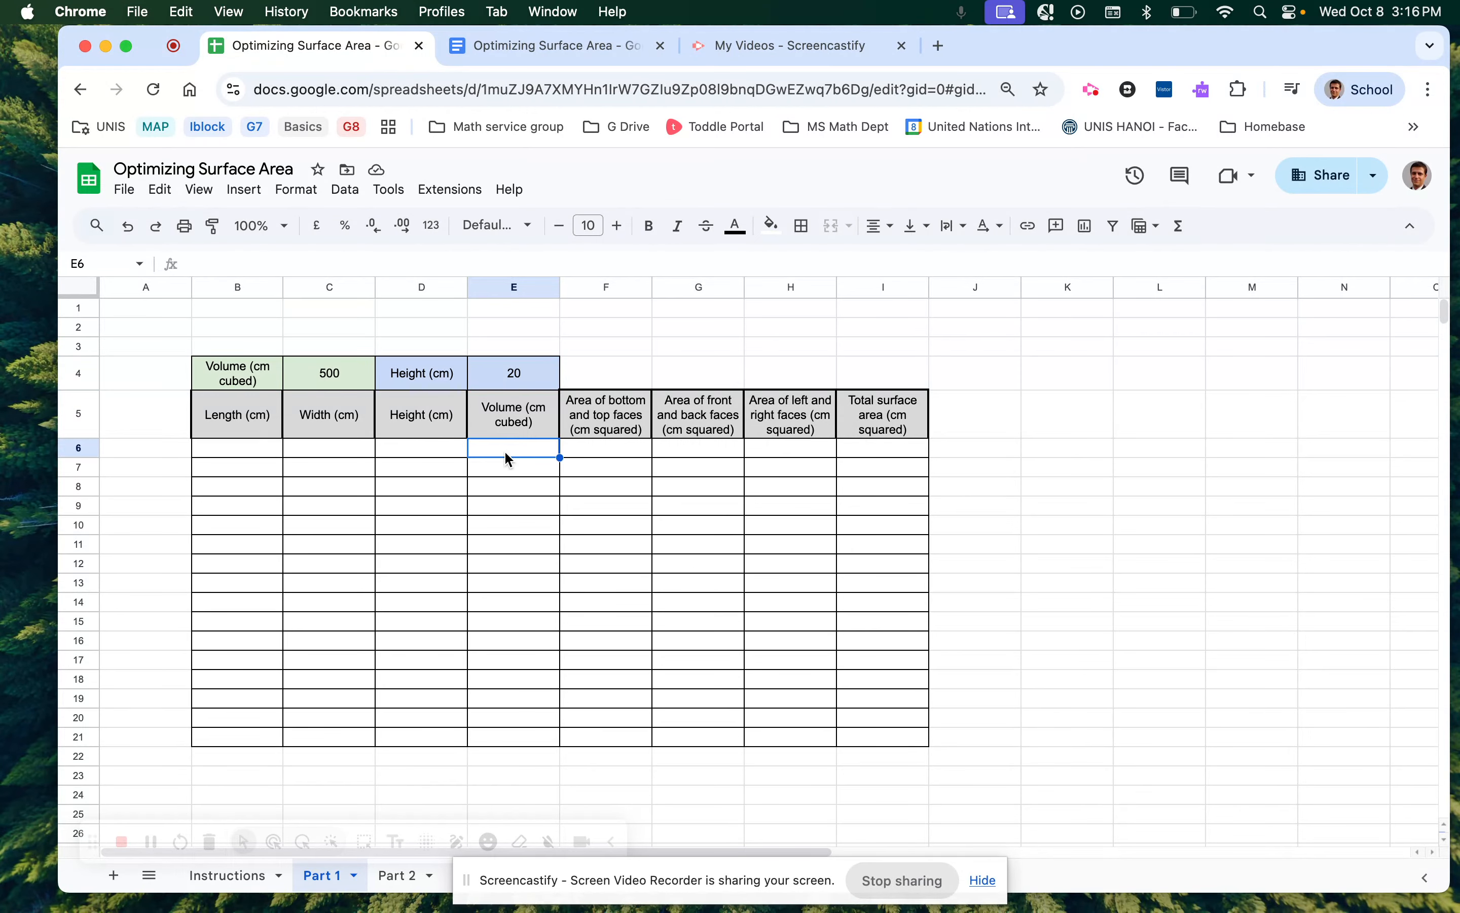
Type trial volume values of 500 into E6 and E7.
text(500)
key(Return)
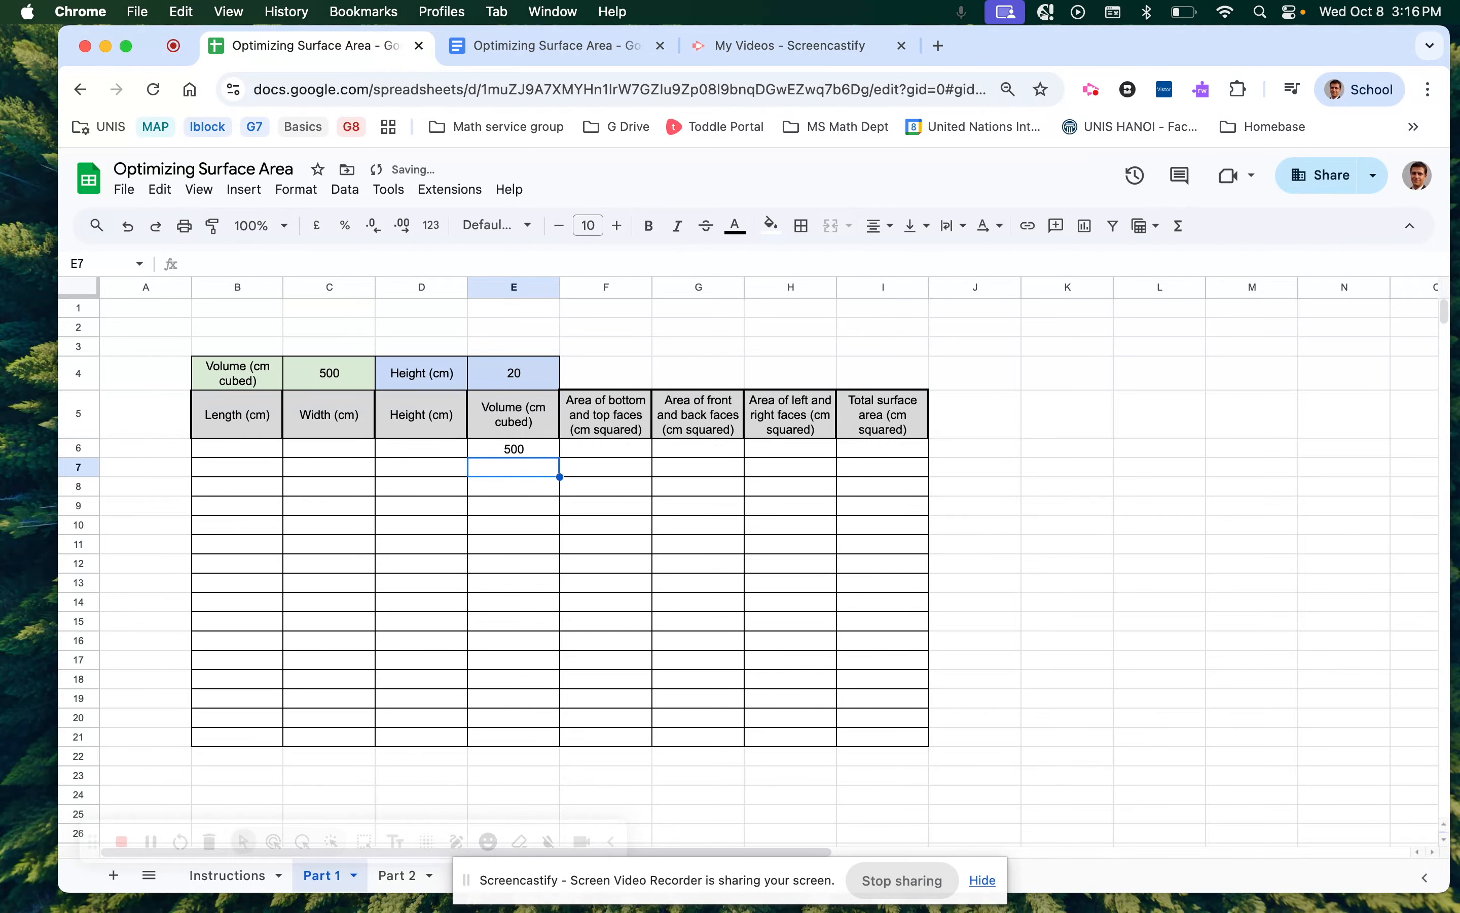
text(500)
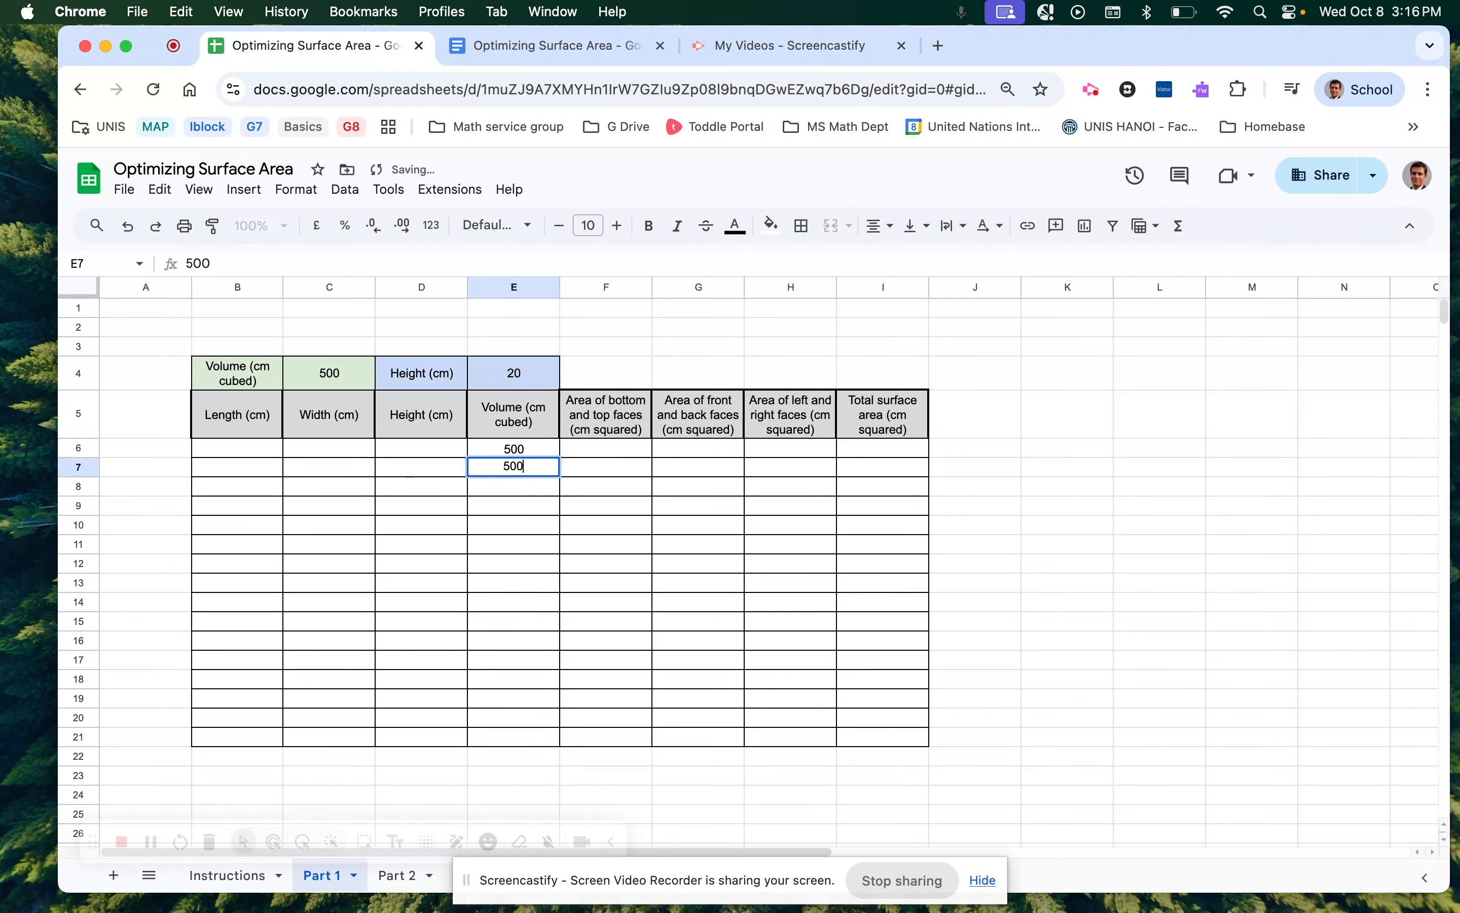
key(Return)
Clear the trial 500s from E7 and E8 and begin a formula in E6.
text(500)
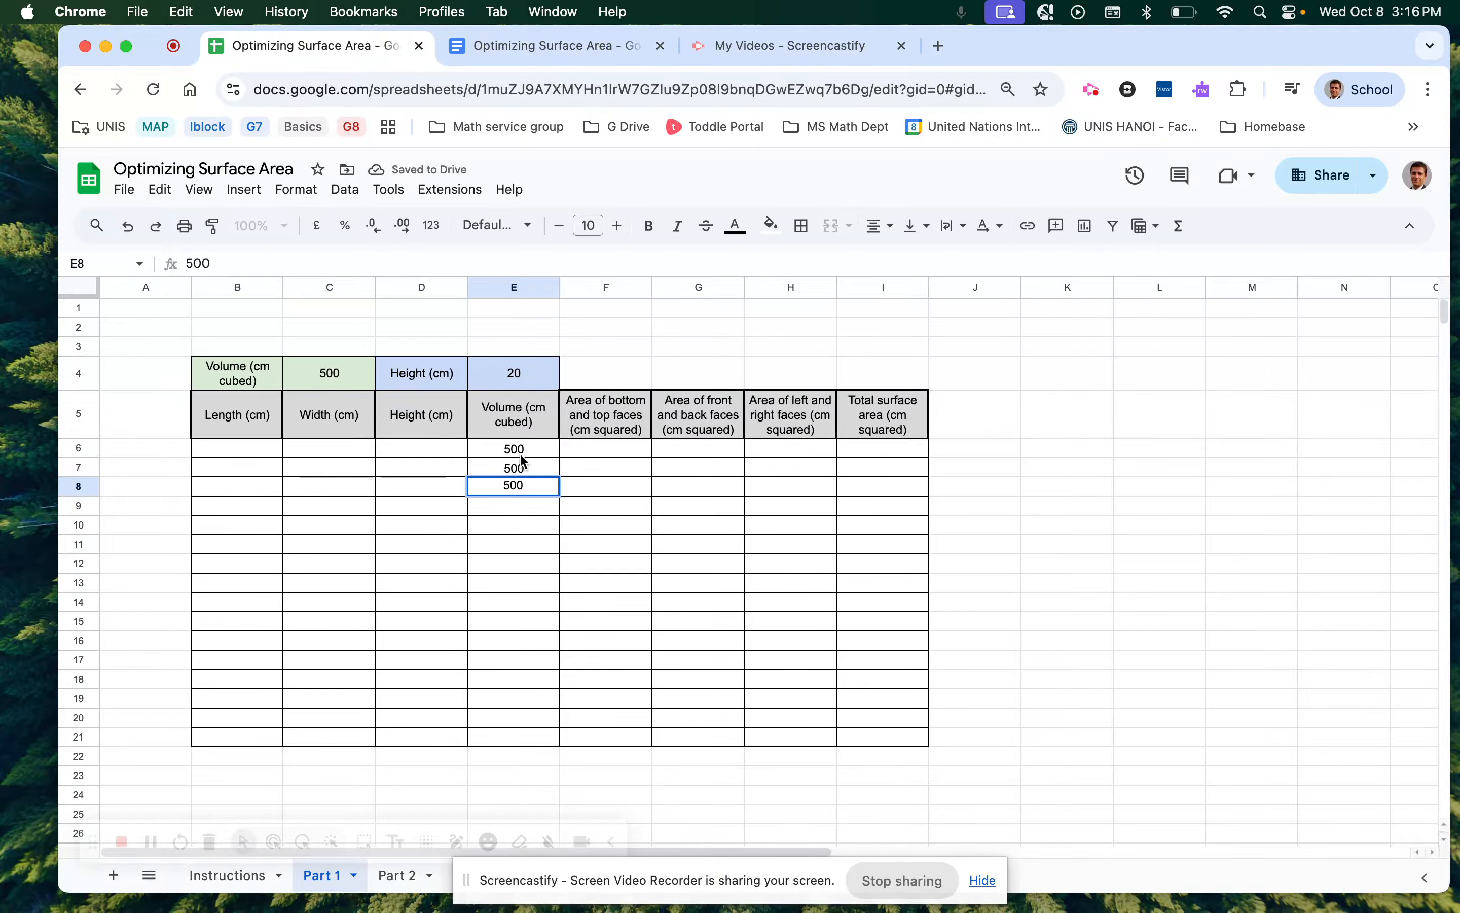
key(BackSpace)
key(BackSpace)
key(BackSpace)
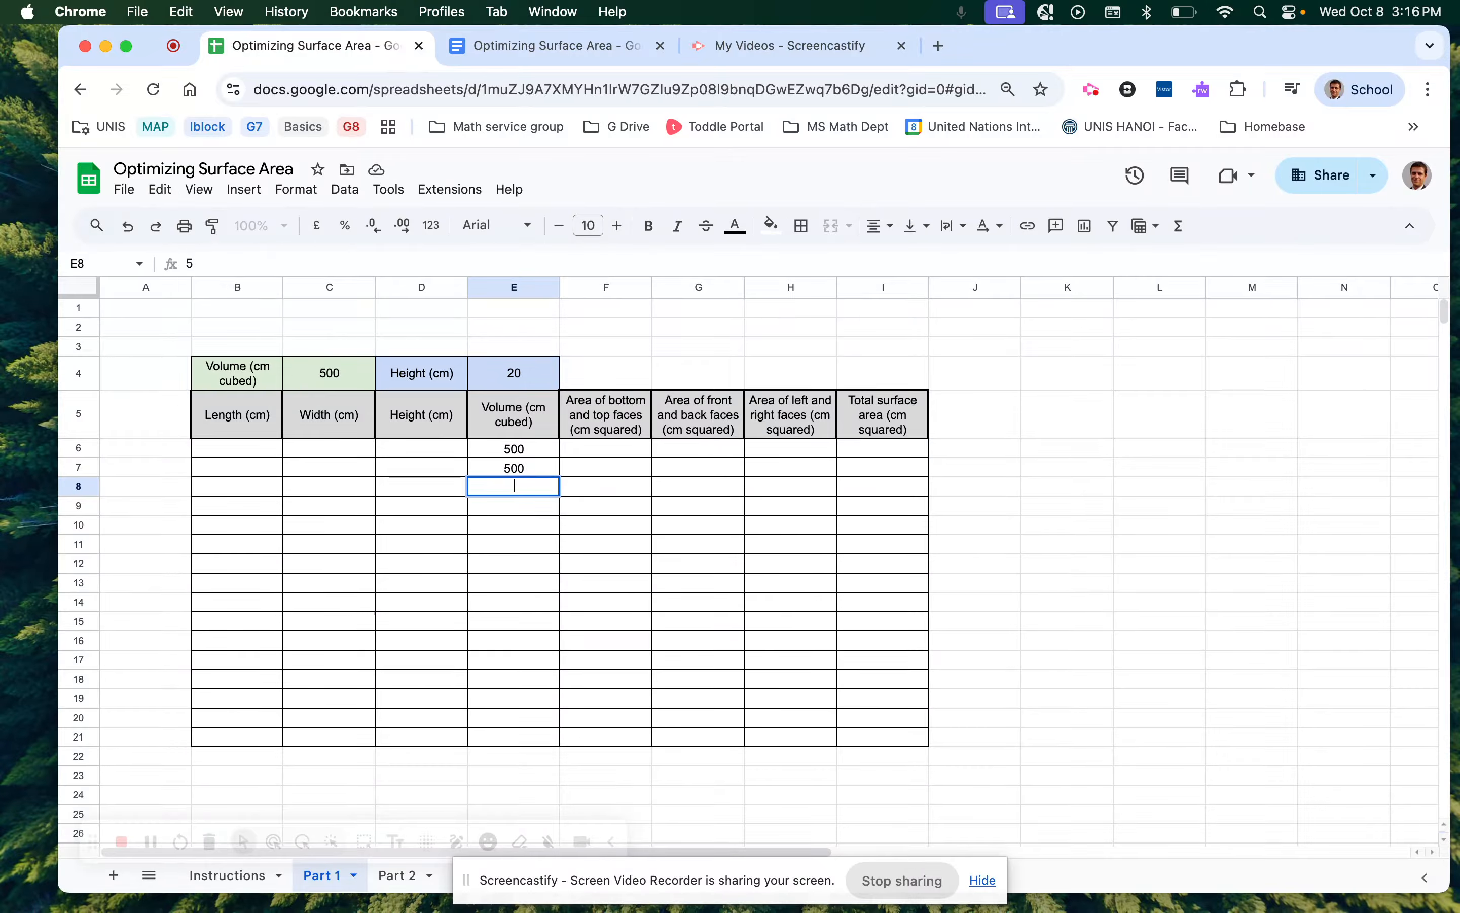
click(513, 470)
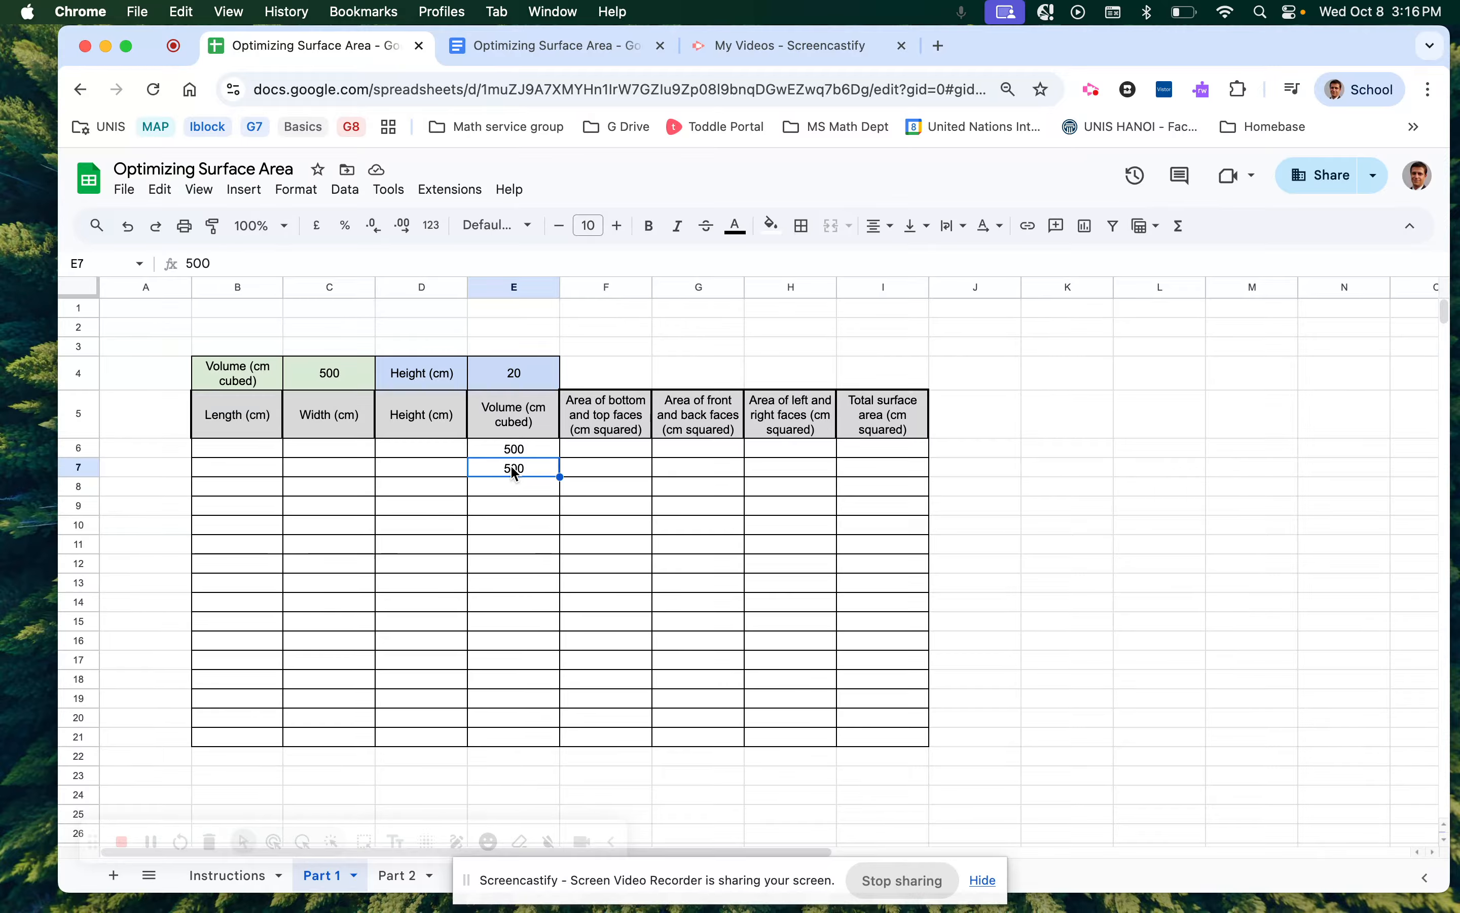
key(Delete)
click(519, 448)
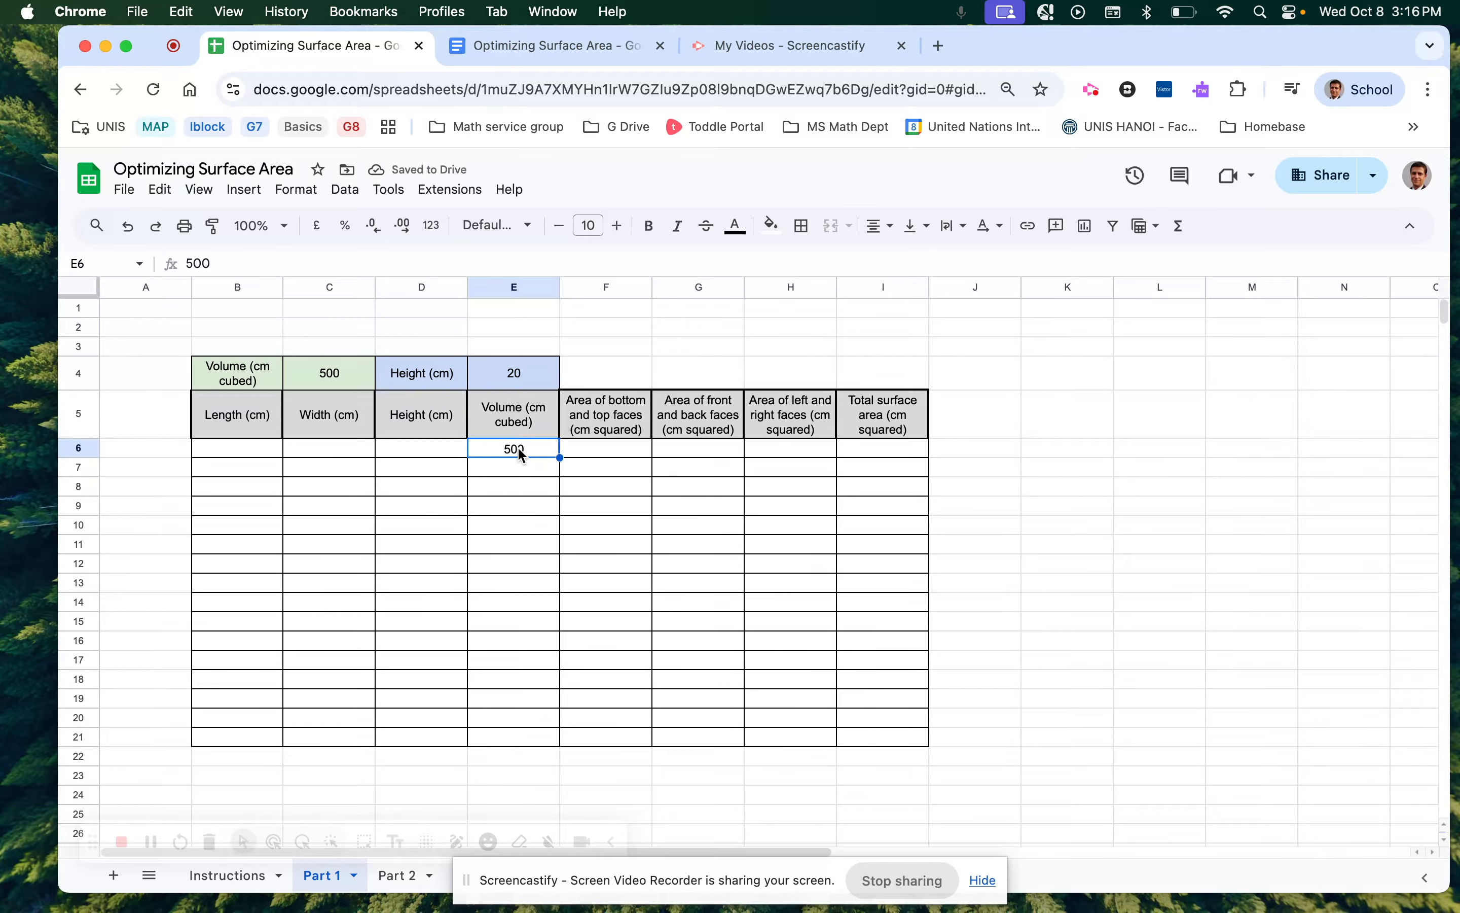
text(=)
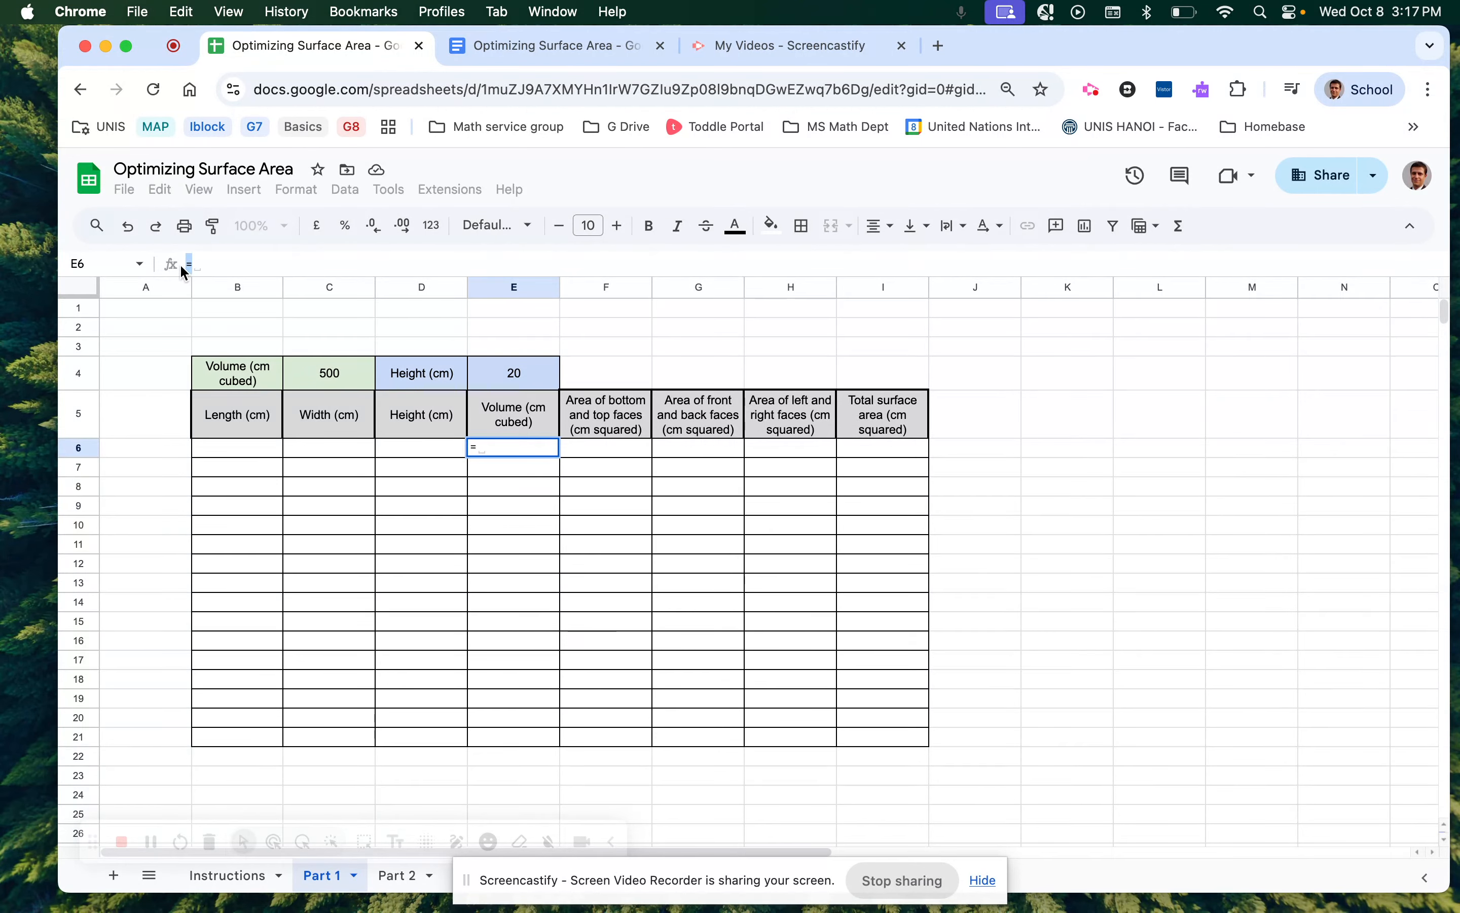
Set E6 to =C4, showing 500, and fill it down to E16.
click(204, 265)
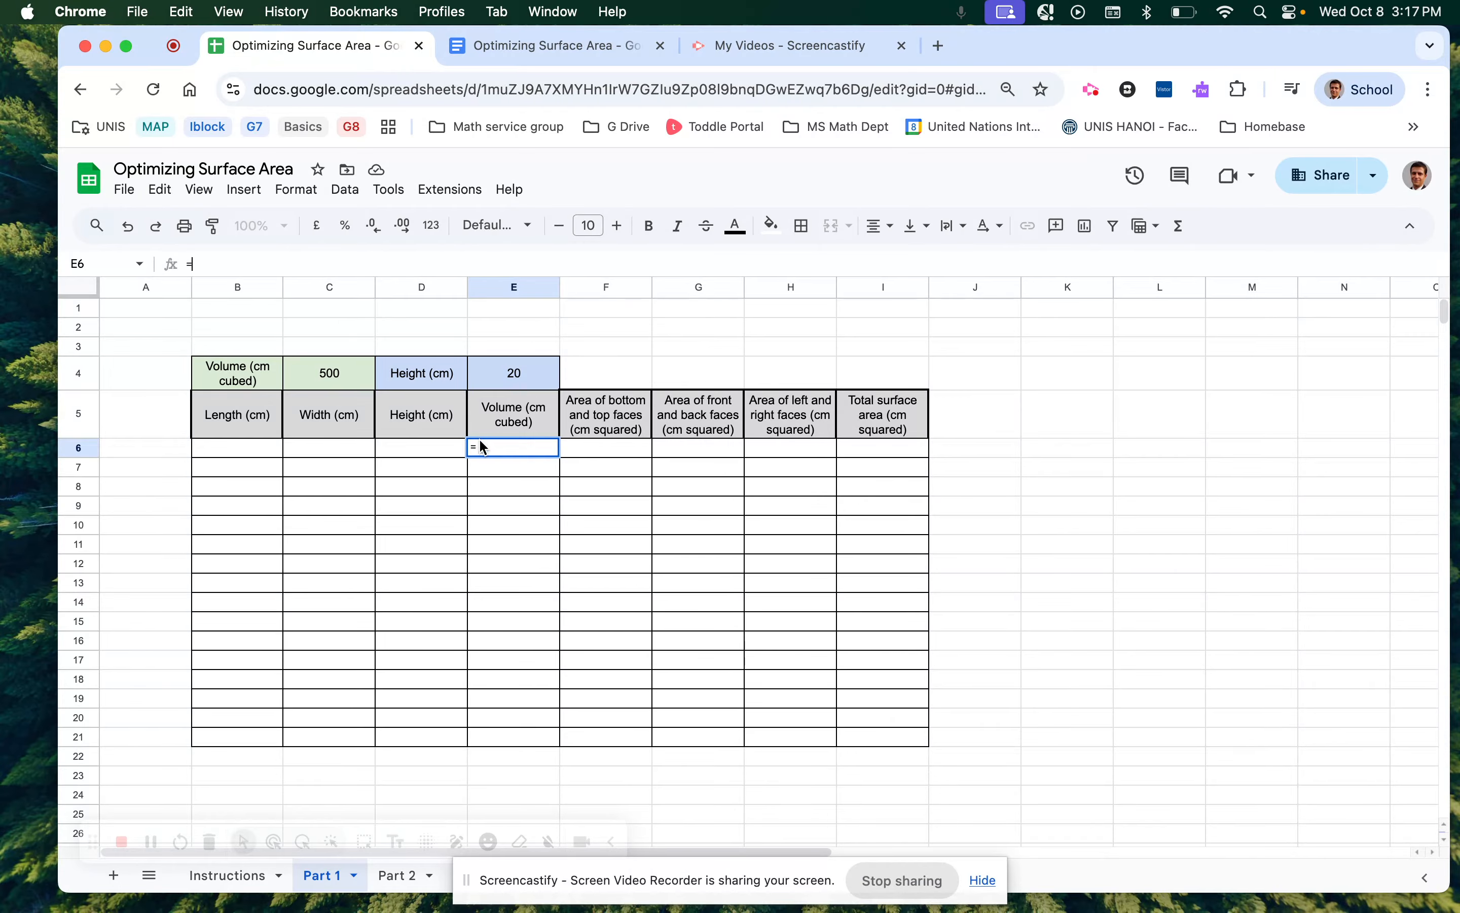
mouse_move(484, 451)
click(341, 380)
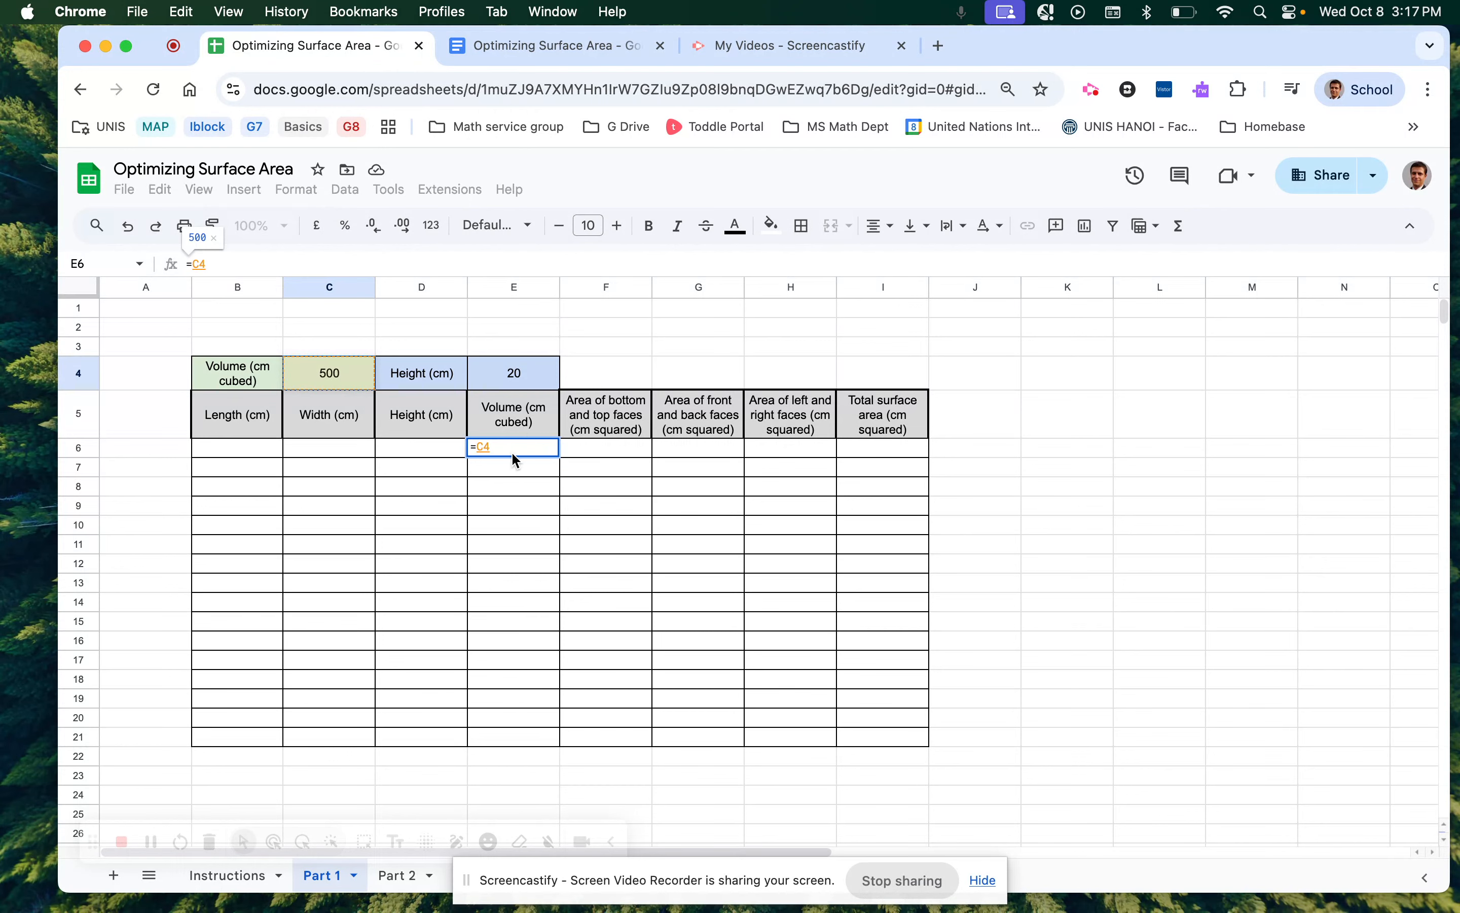
click(495, 471)
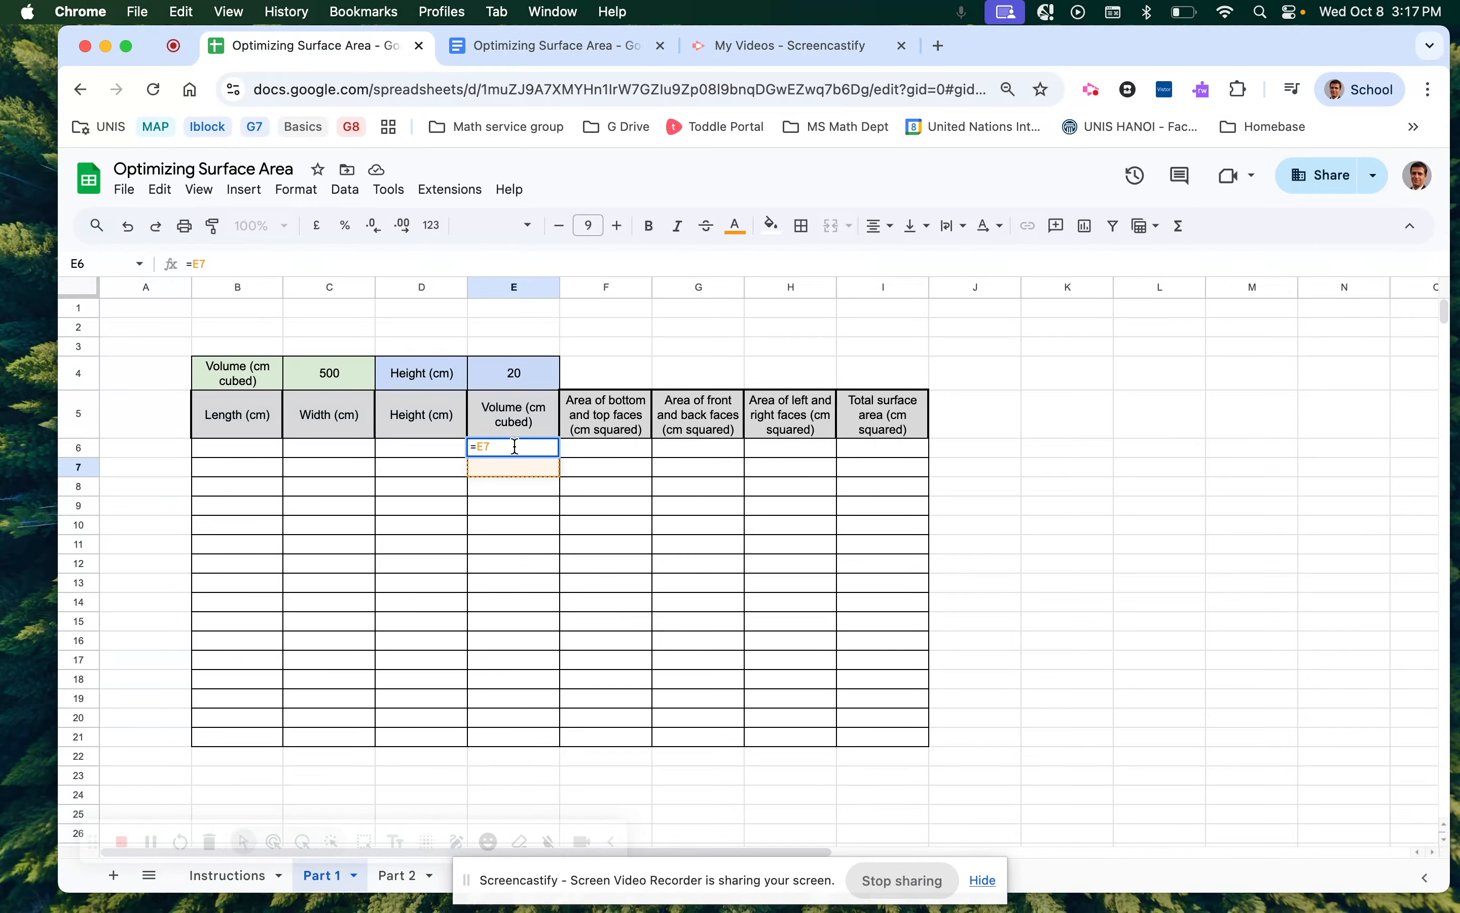
click(346, 383)
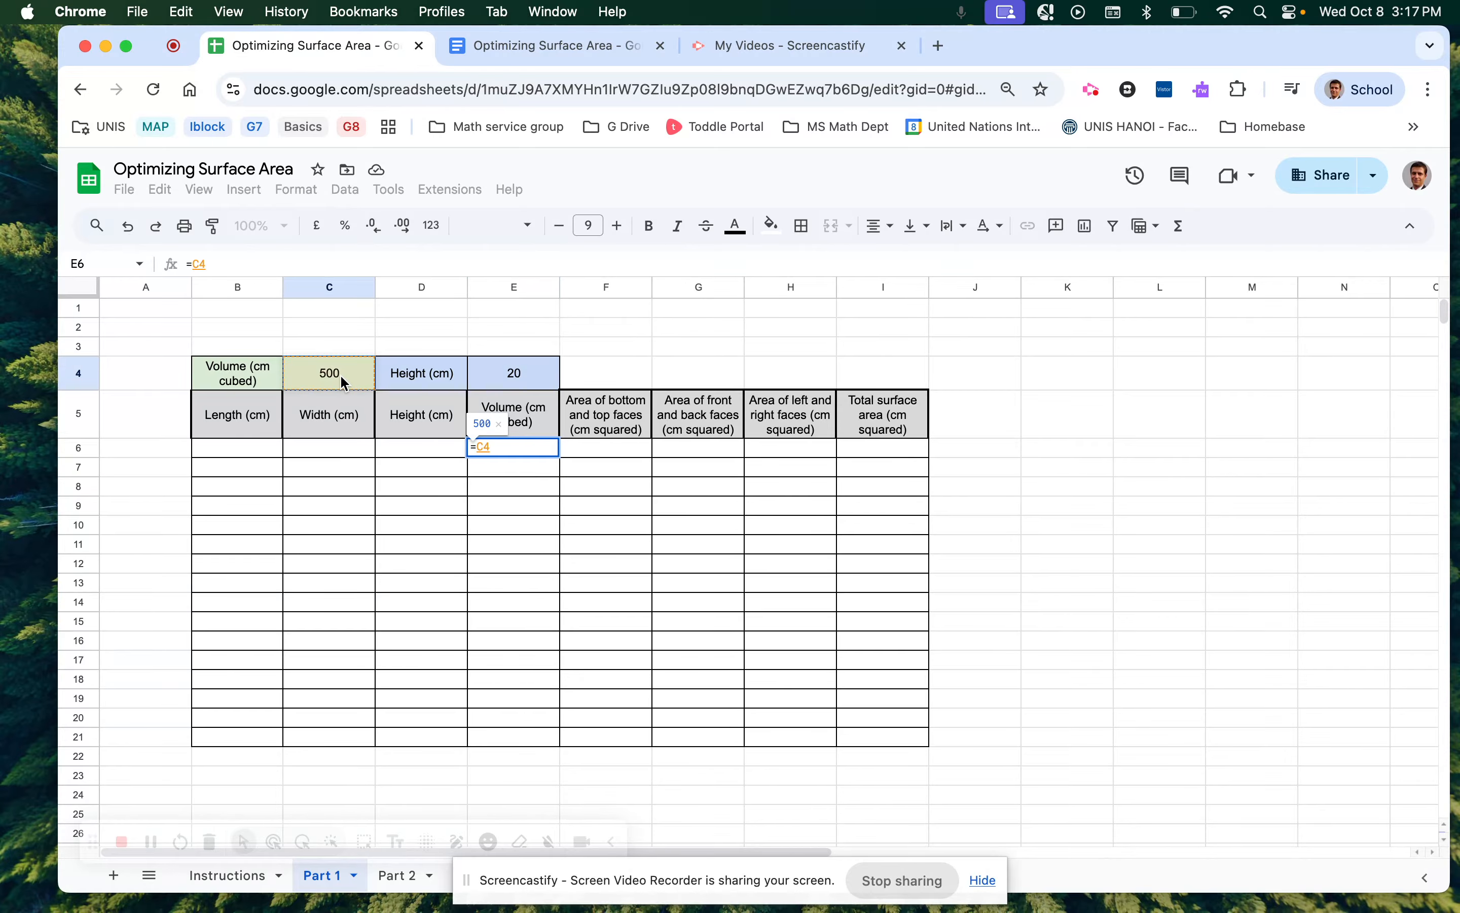
key(Return)
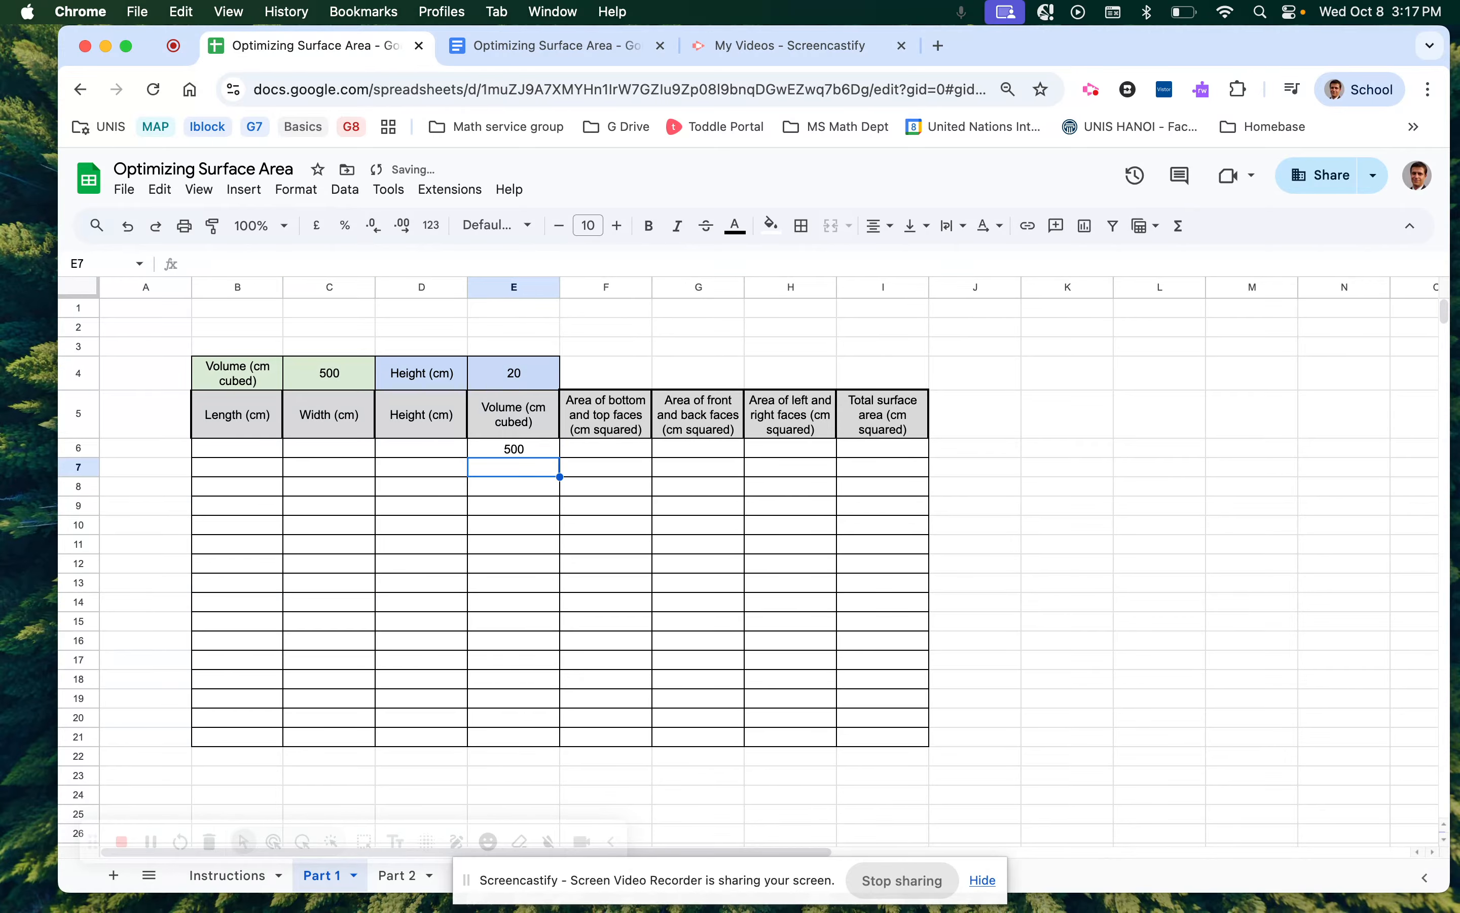
click(511, 450)
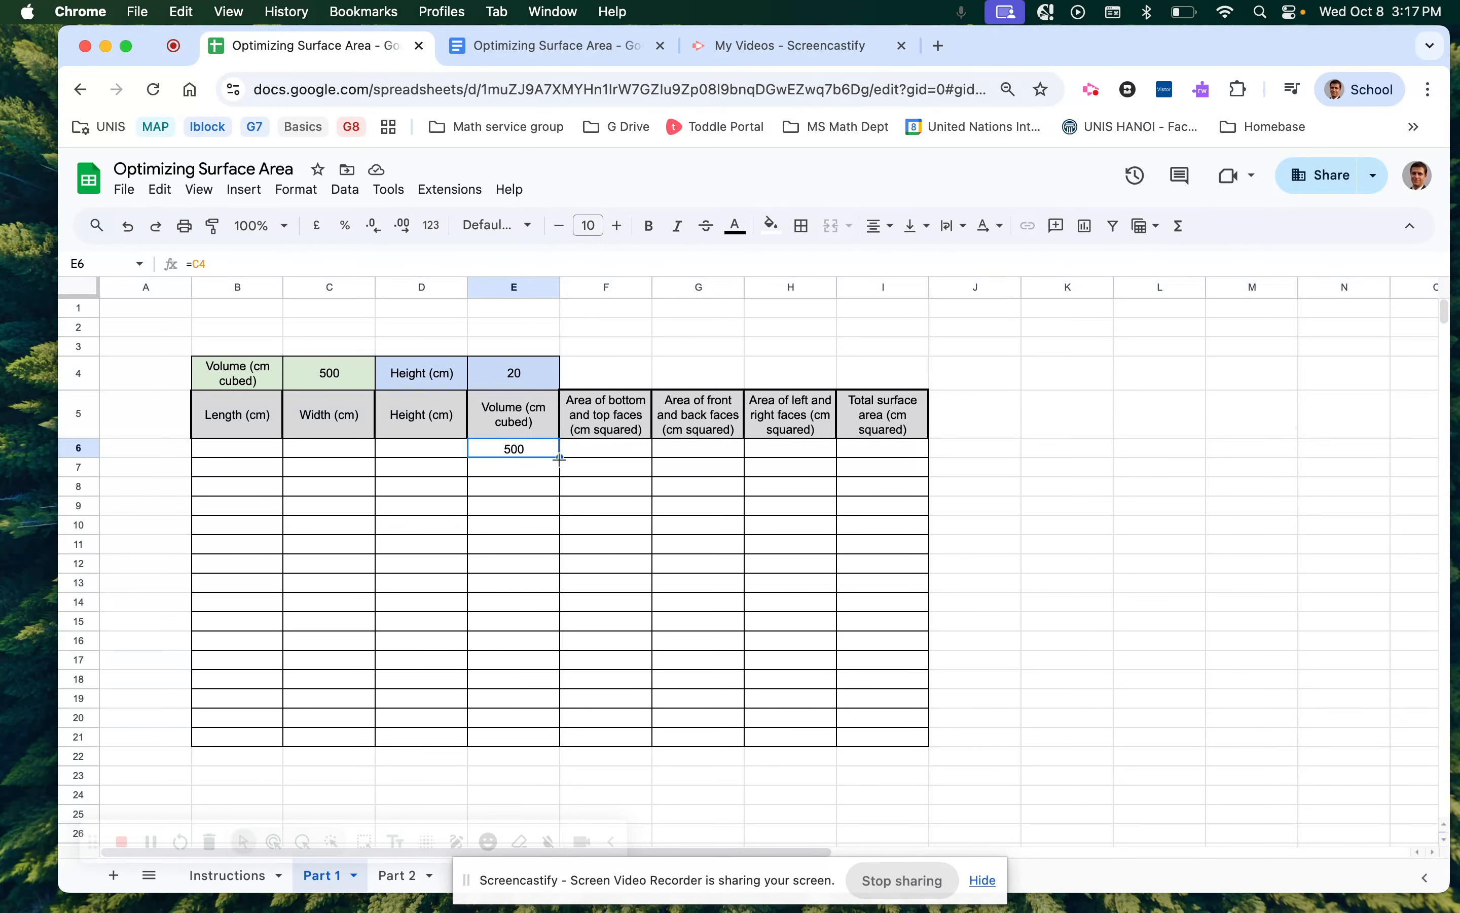
drag(560, 457, 561, 651)
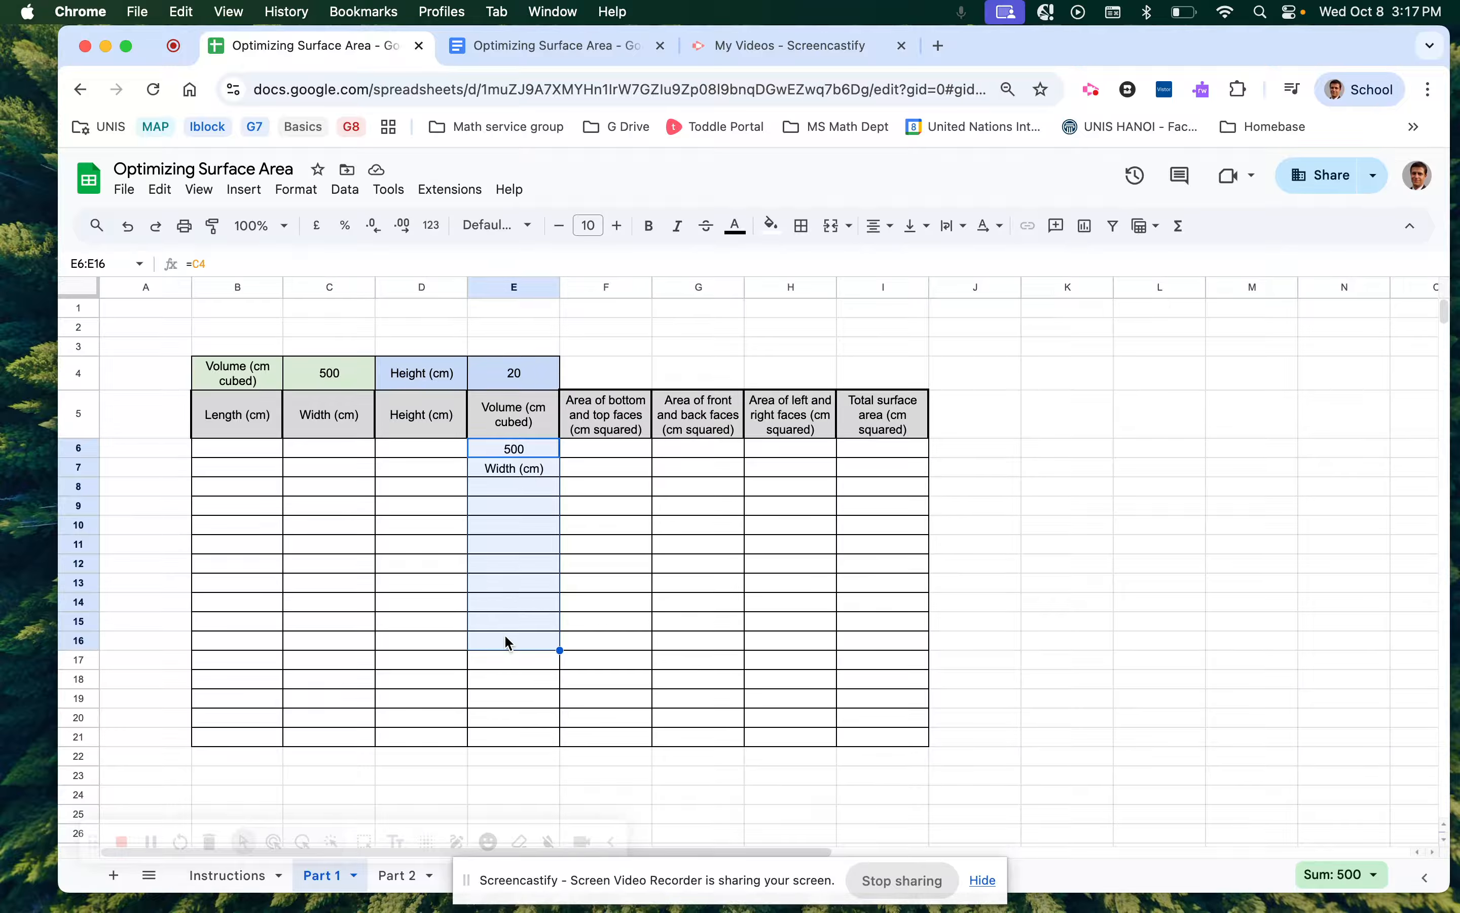
Inspect the filled-down volume formulas, finding E7 references C5 instead of C4.
click(533, 448)
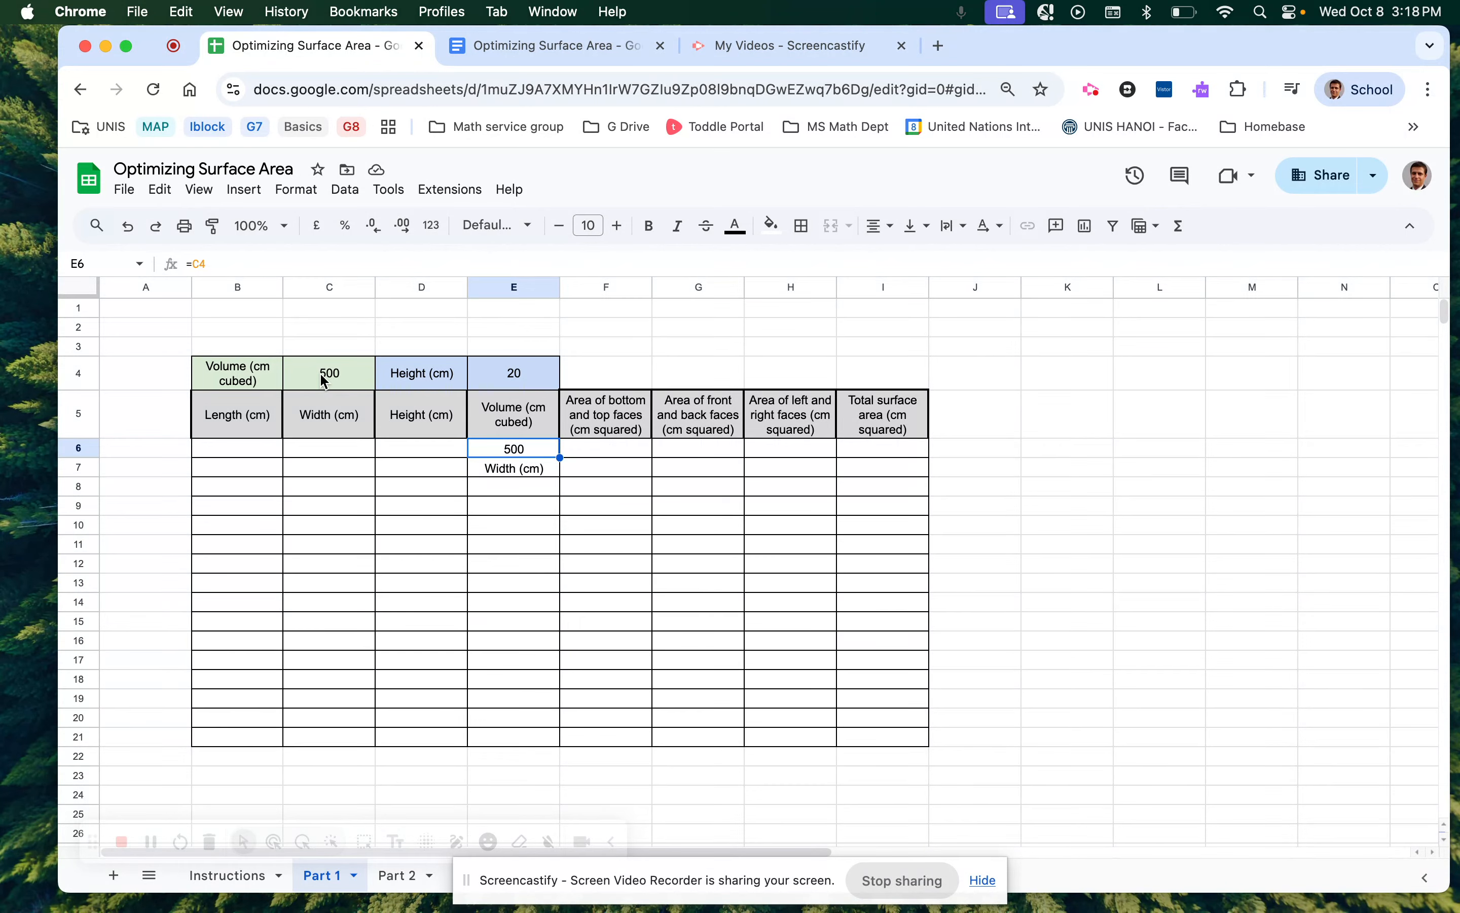
click(330, 383)
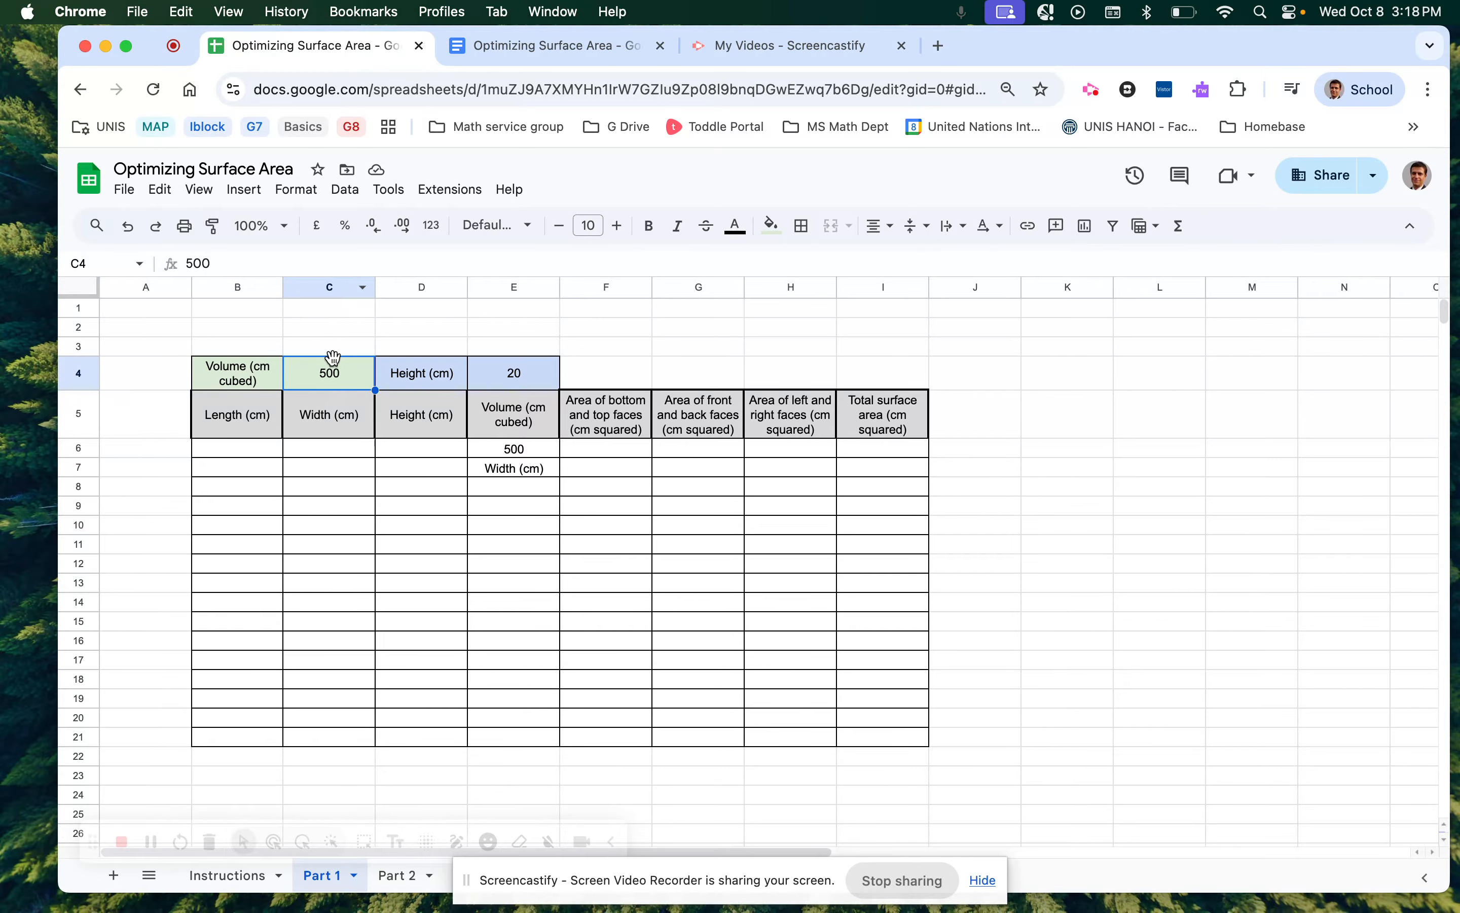
click(318, 424)
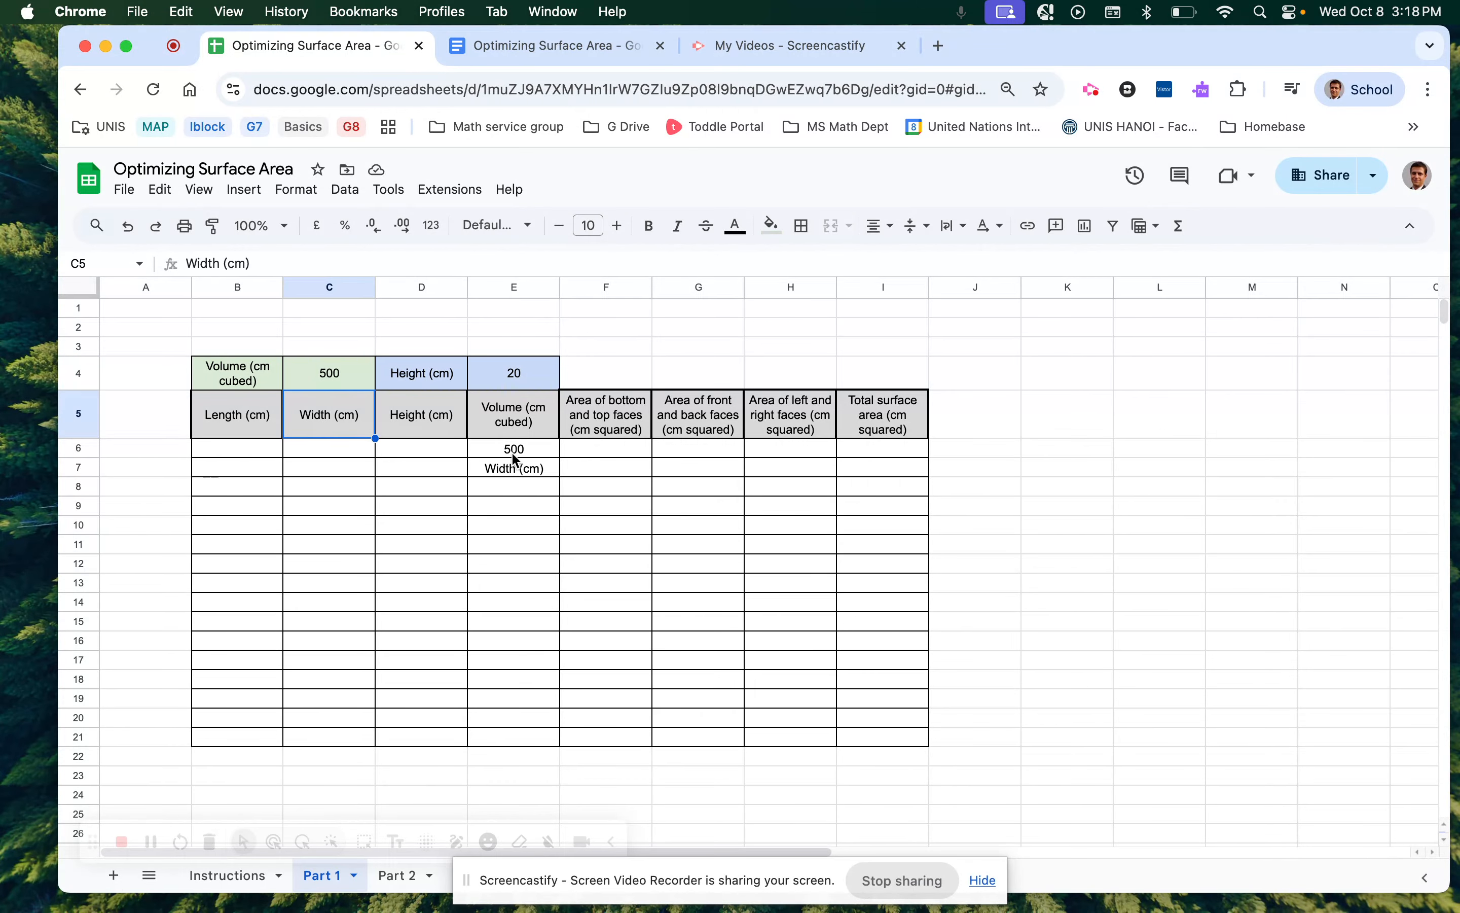
click(511, 472)
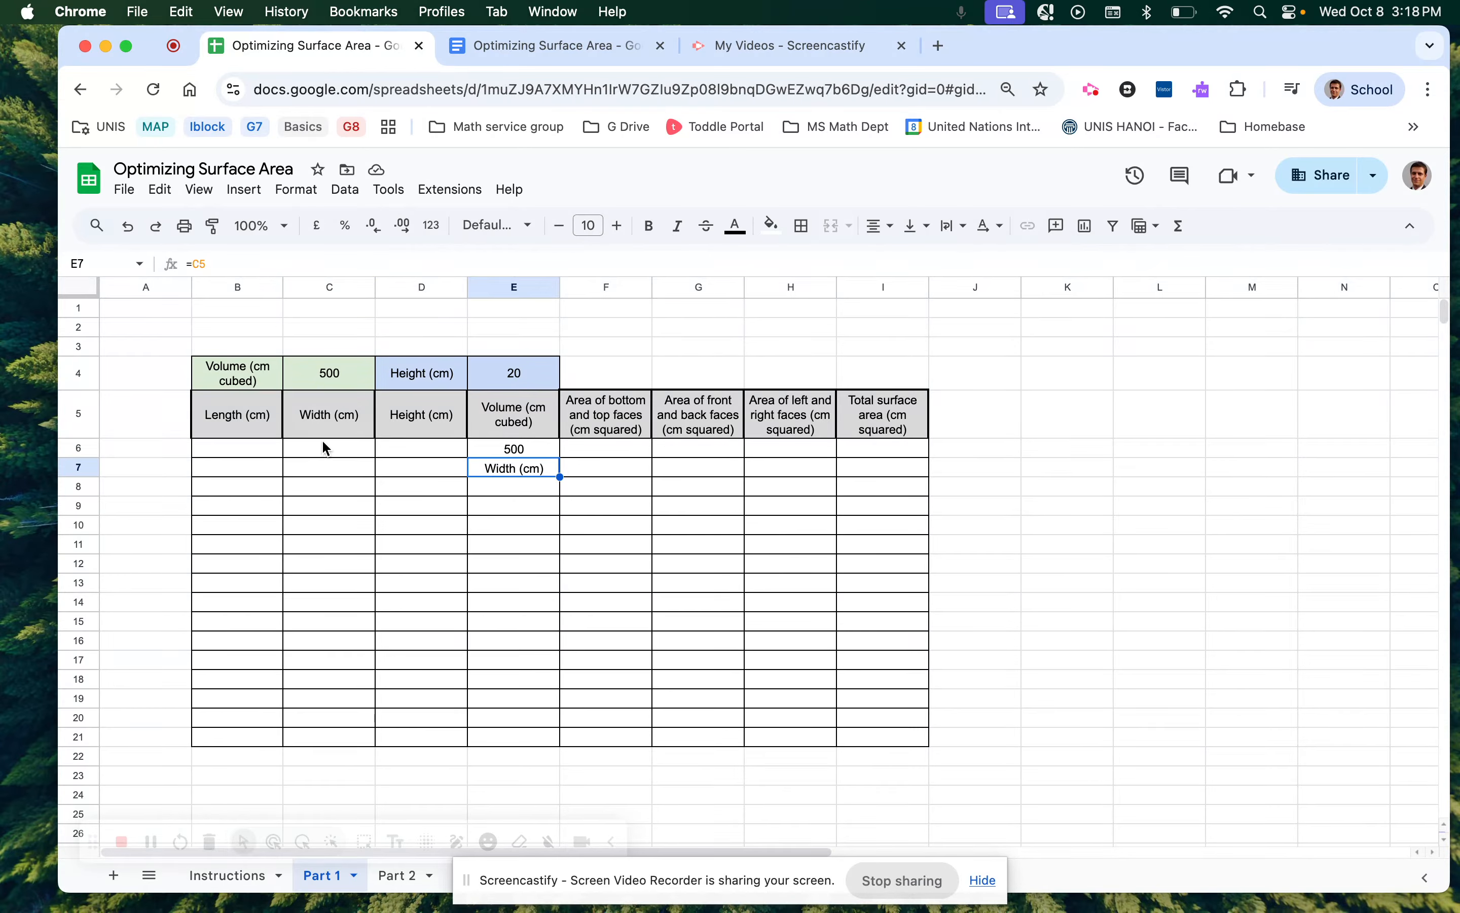
click(513, 486)
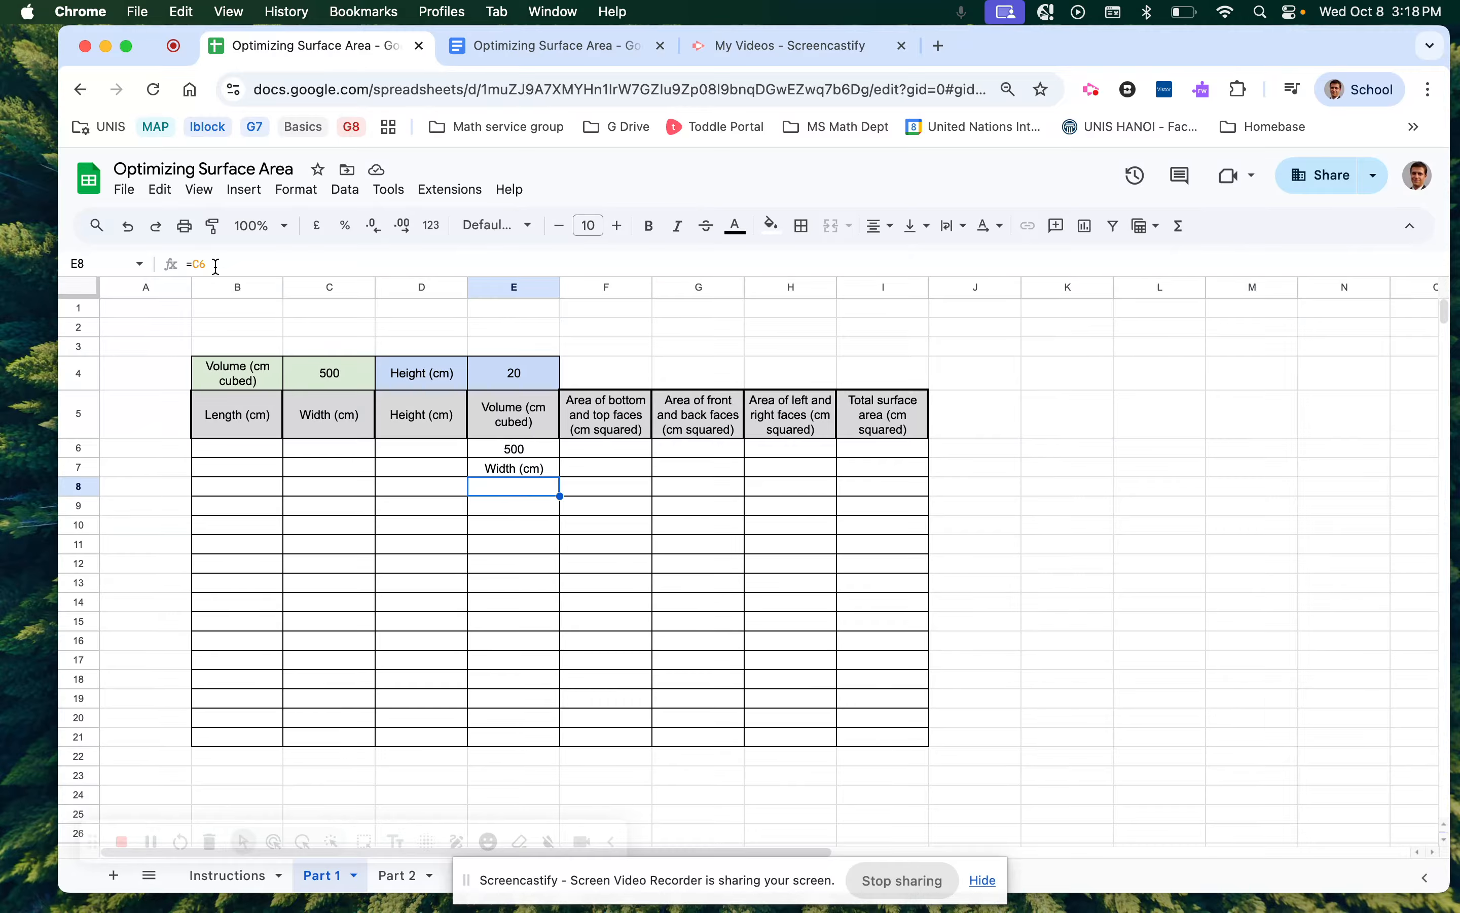
click(320, 453)
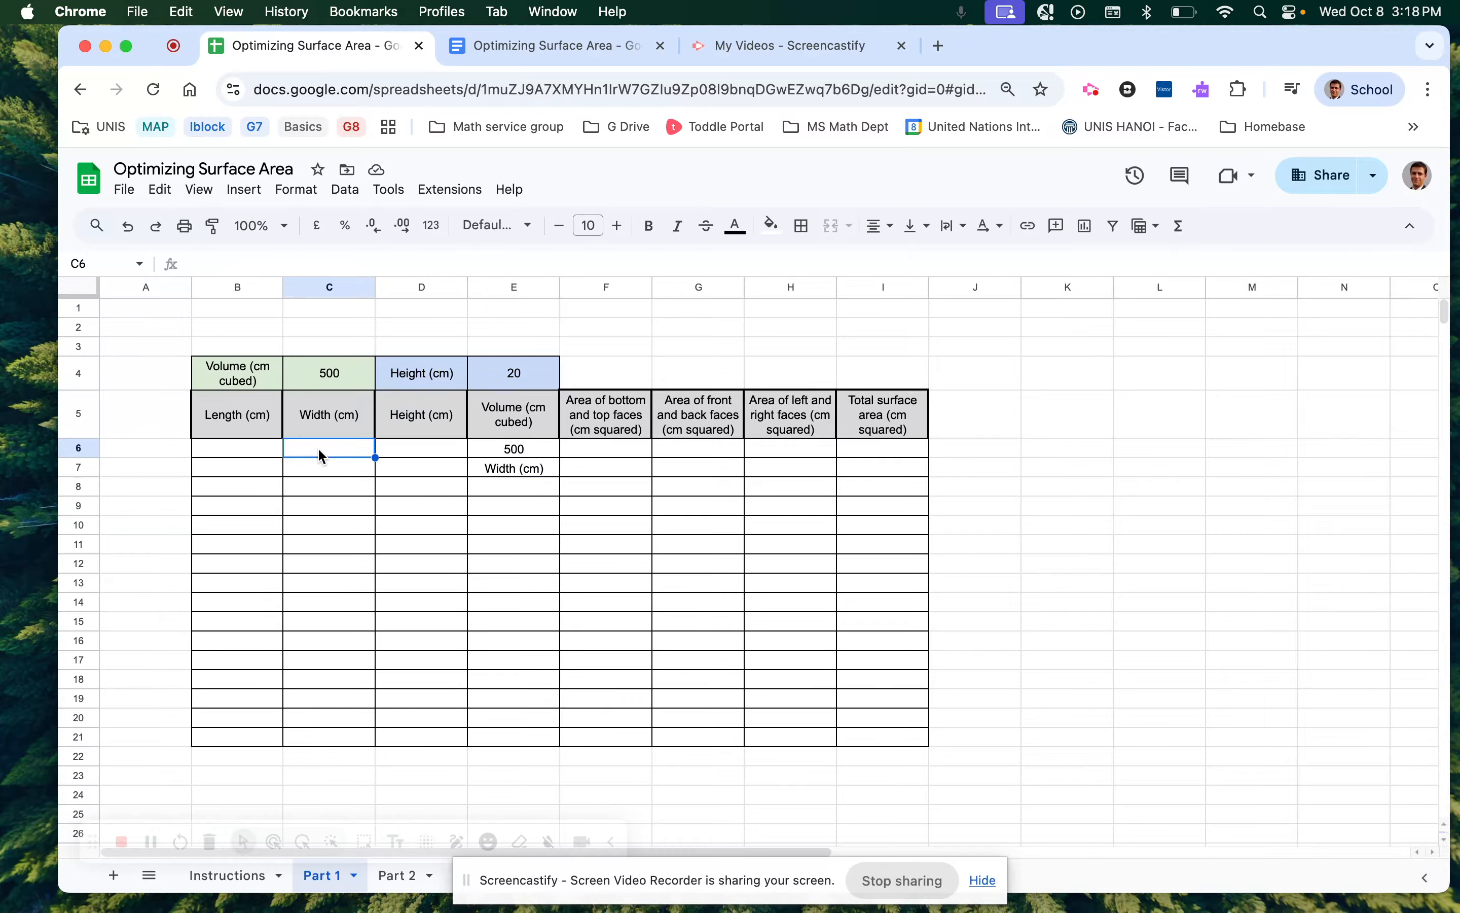
click(499, 506)
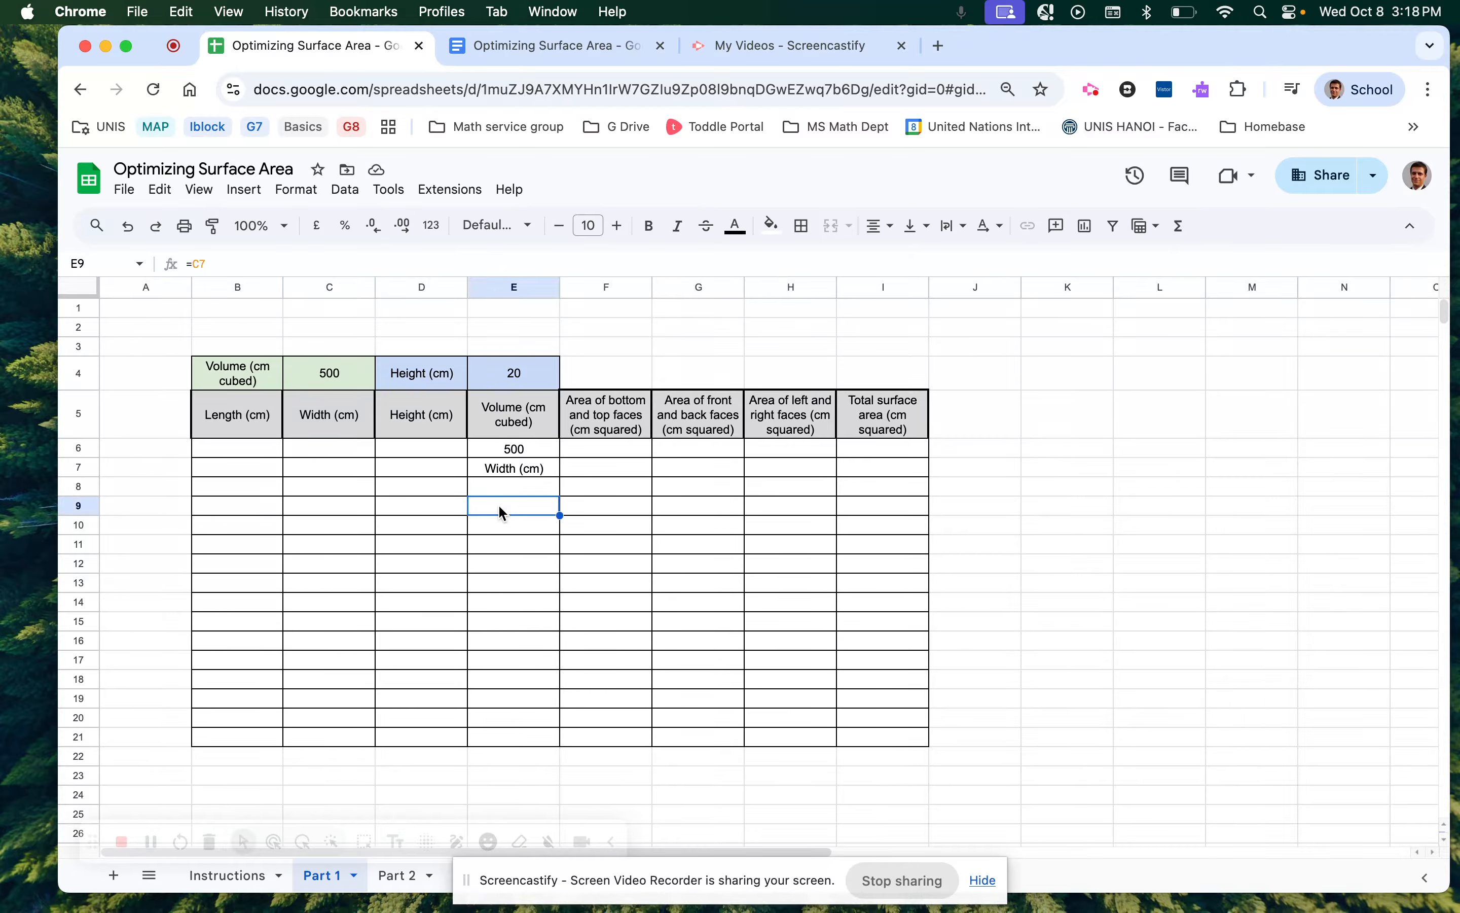
click(198, 263)
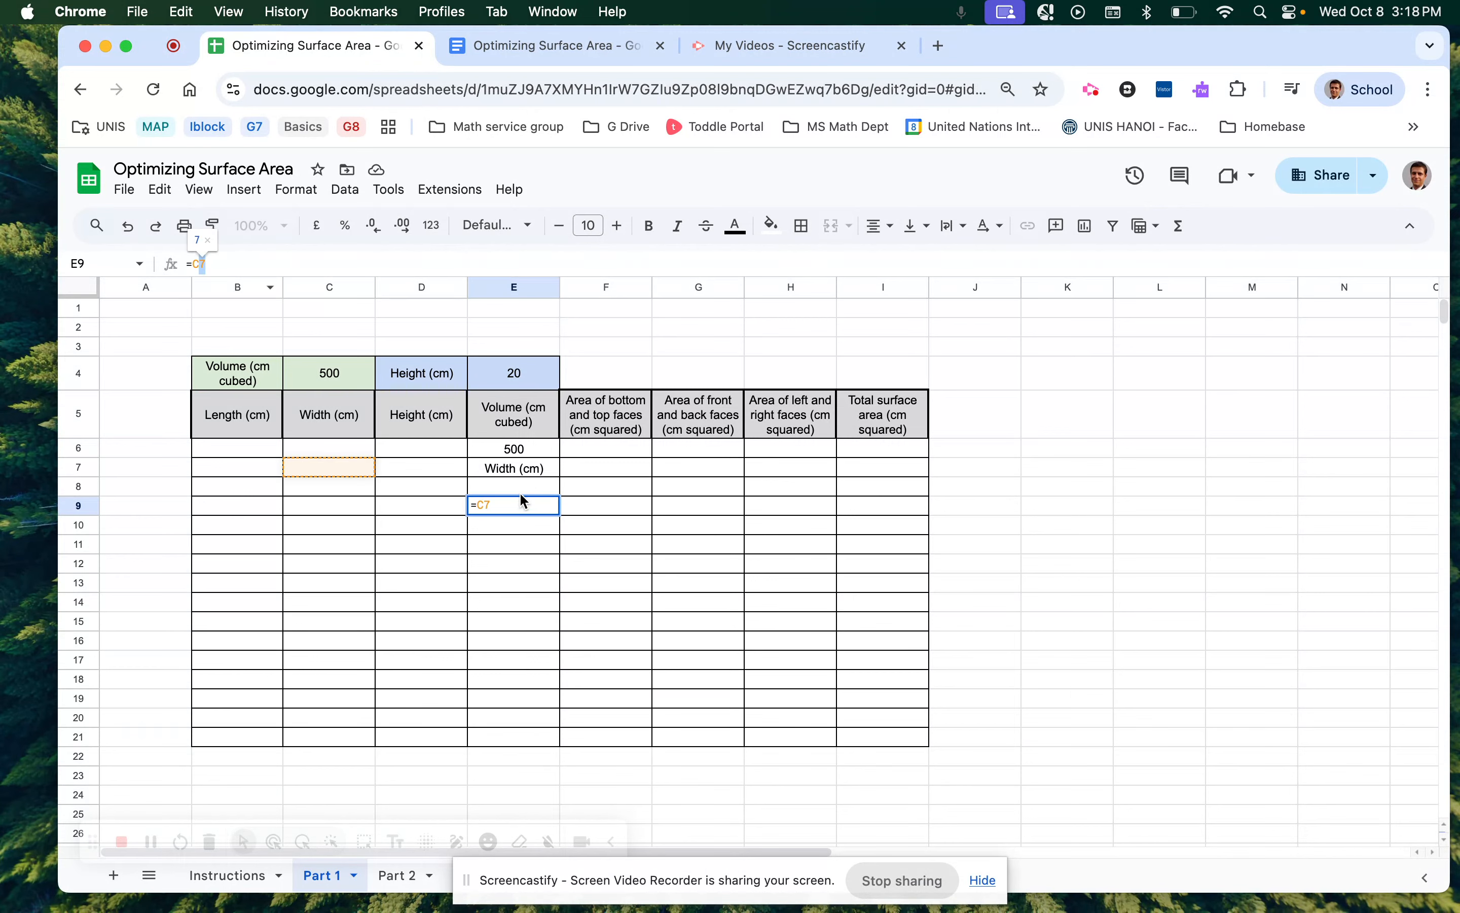
key(Escape)
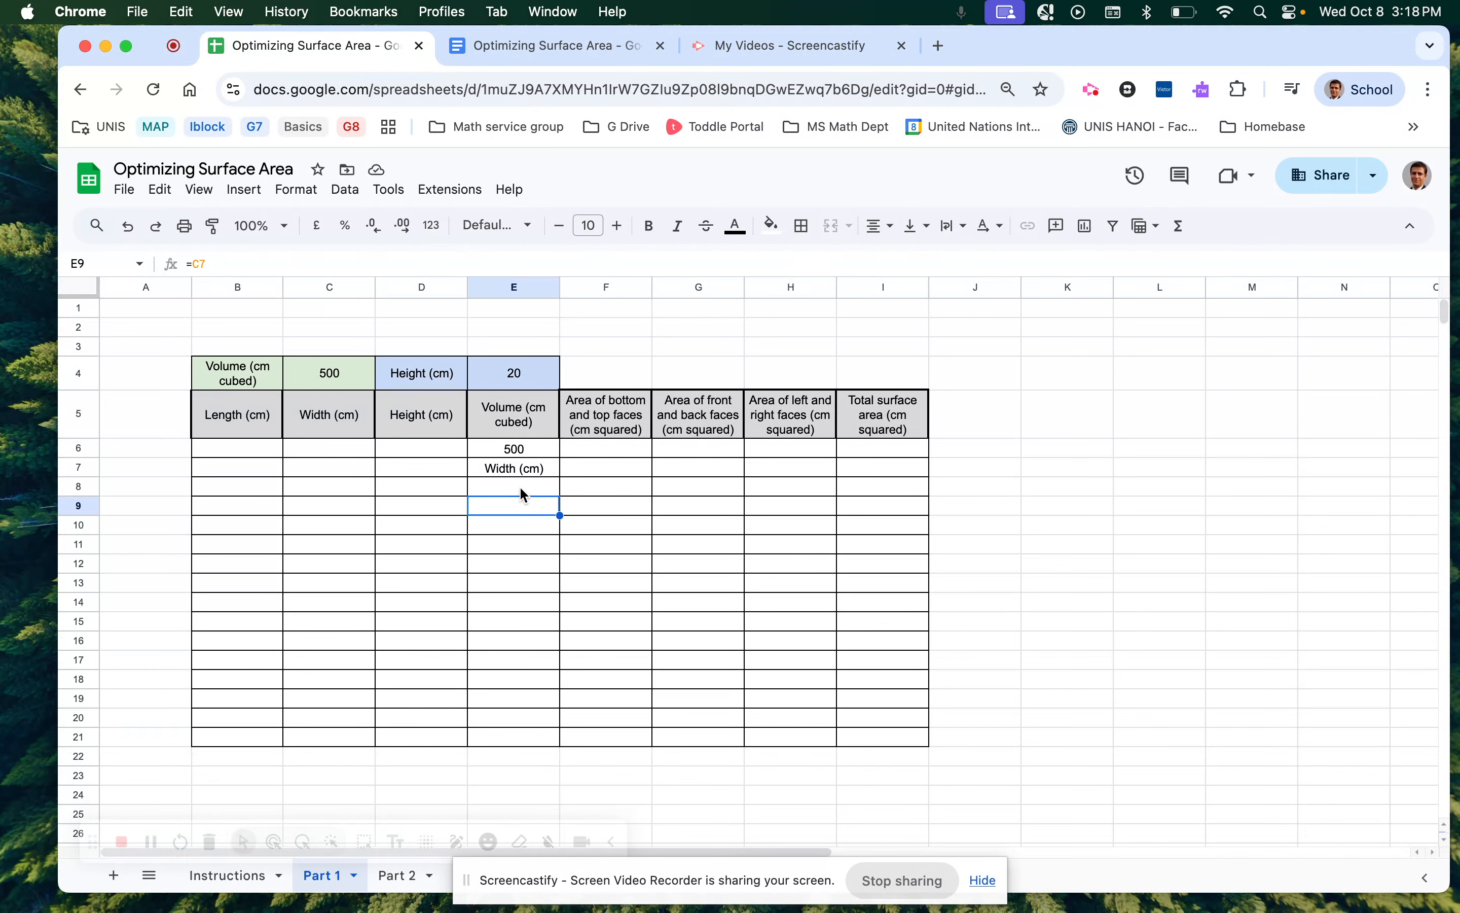
click(486, 468)
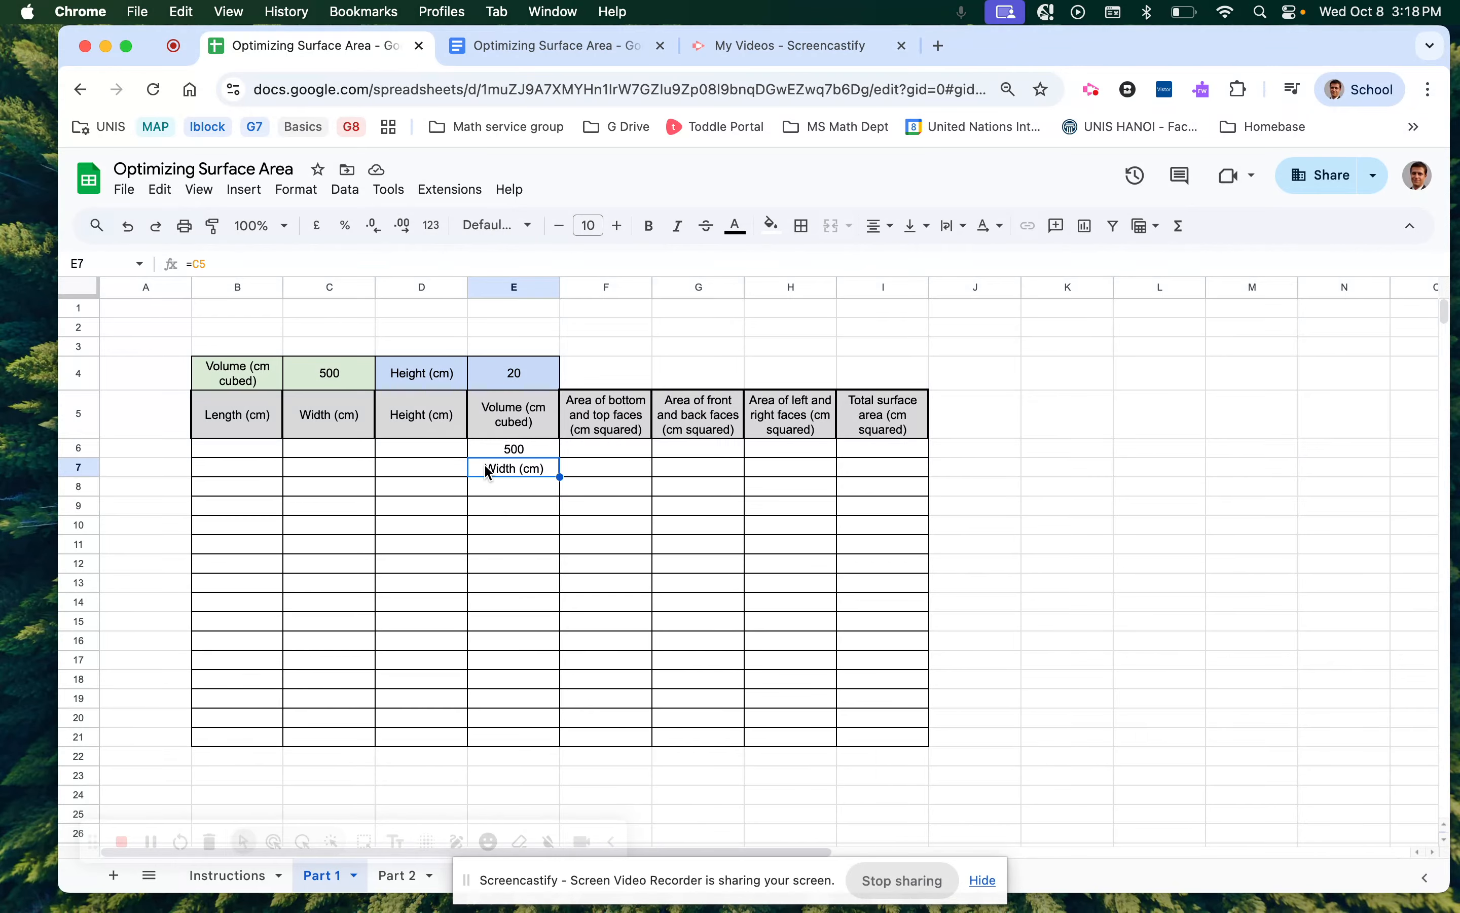
click(201, 264)
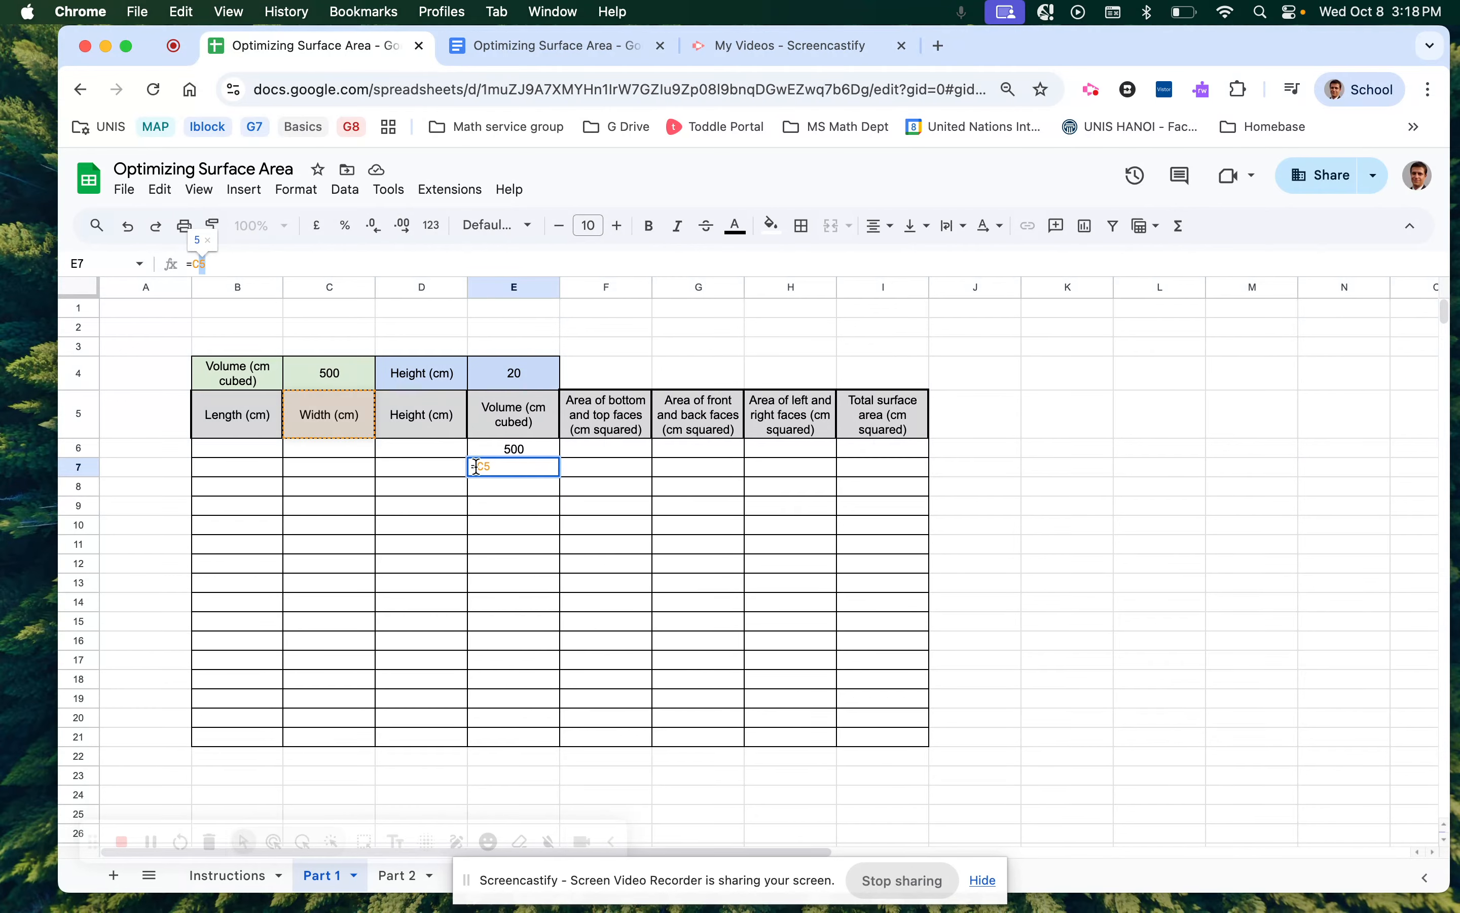
key(Return)
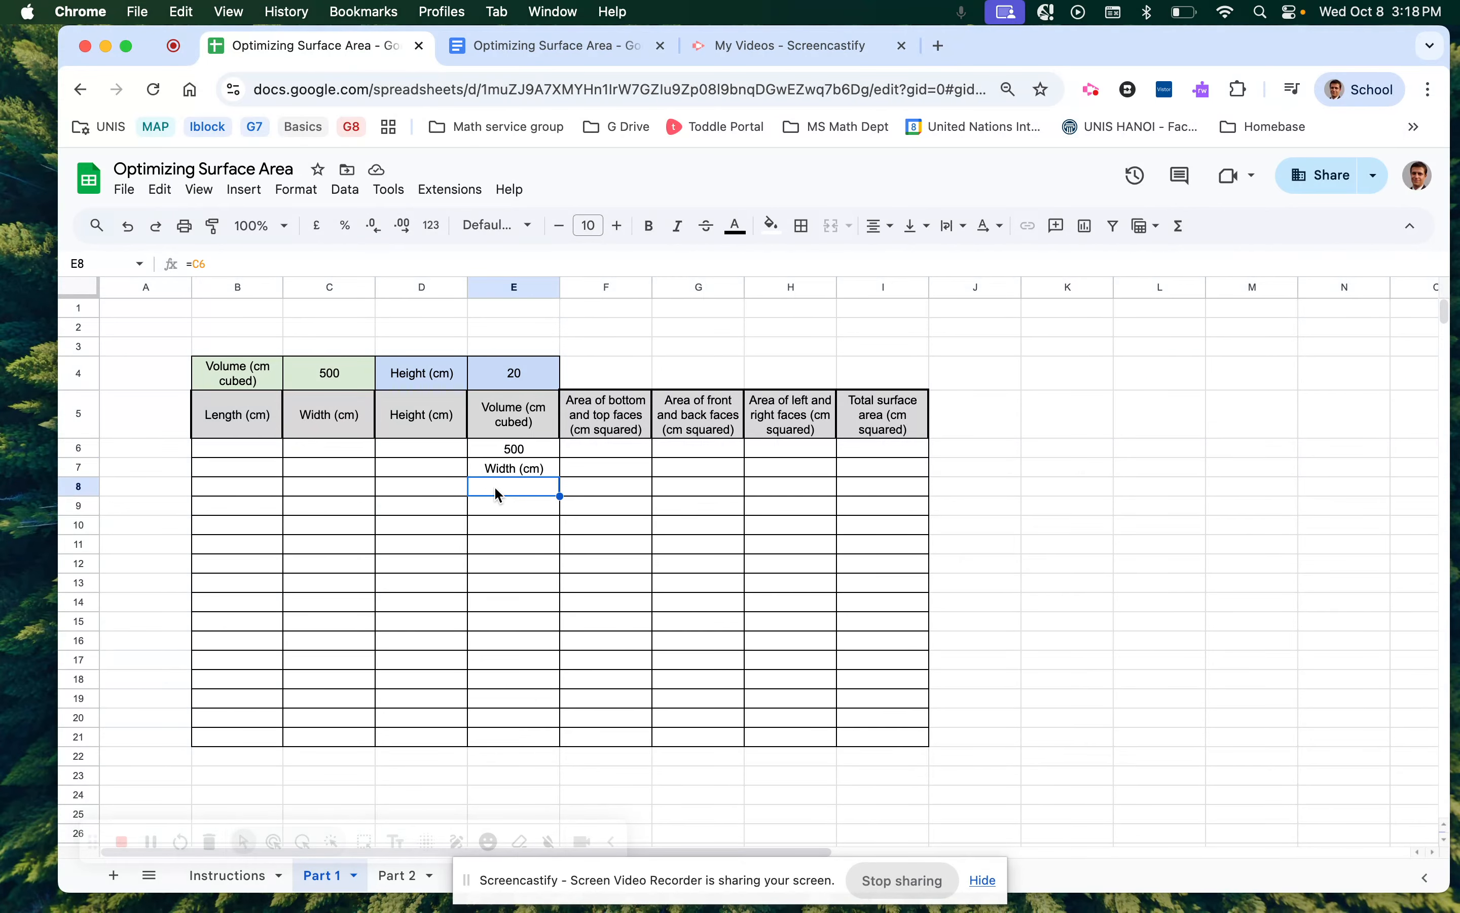
Change E6 to the absolute =$C$4 and fill it down to E21, showing 500 throughout.
click(529, 451)
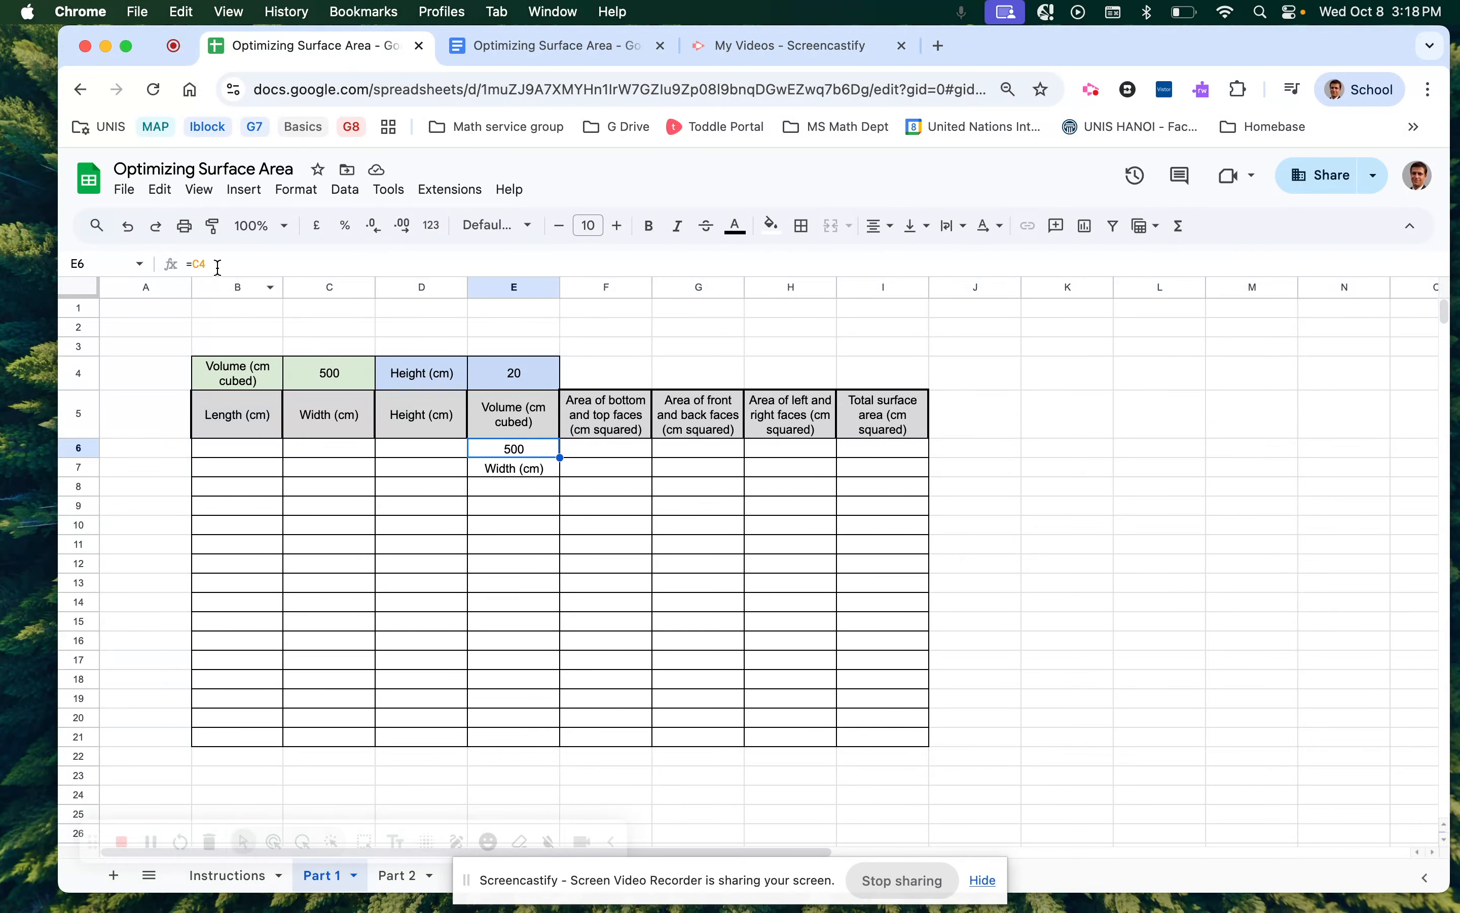
click(195, 267)
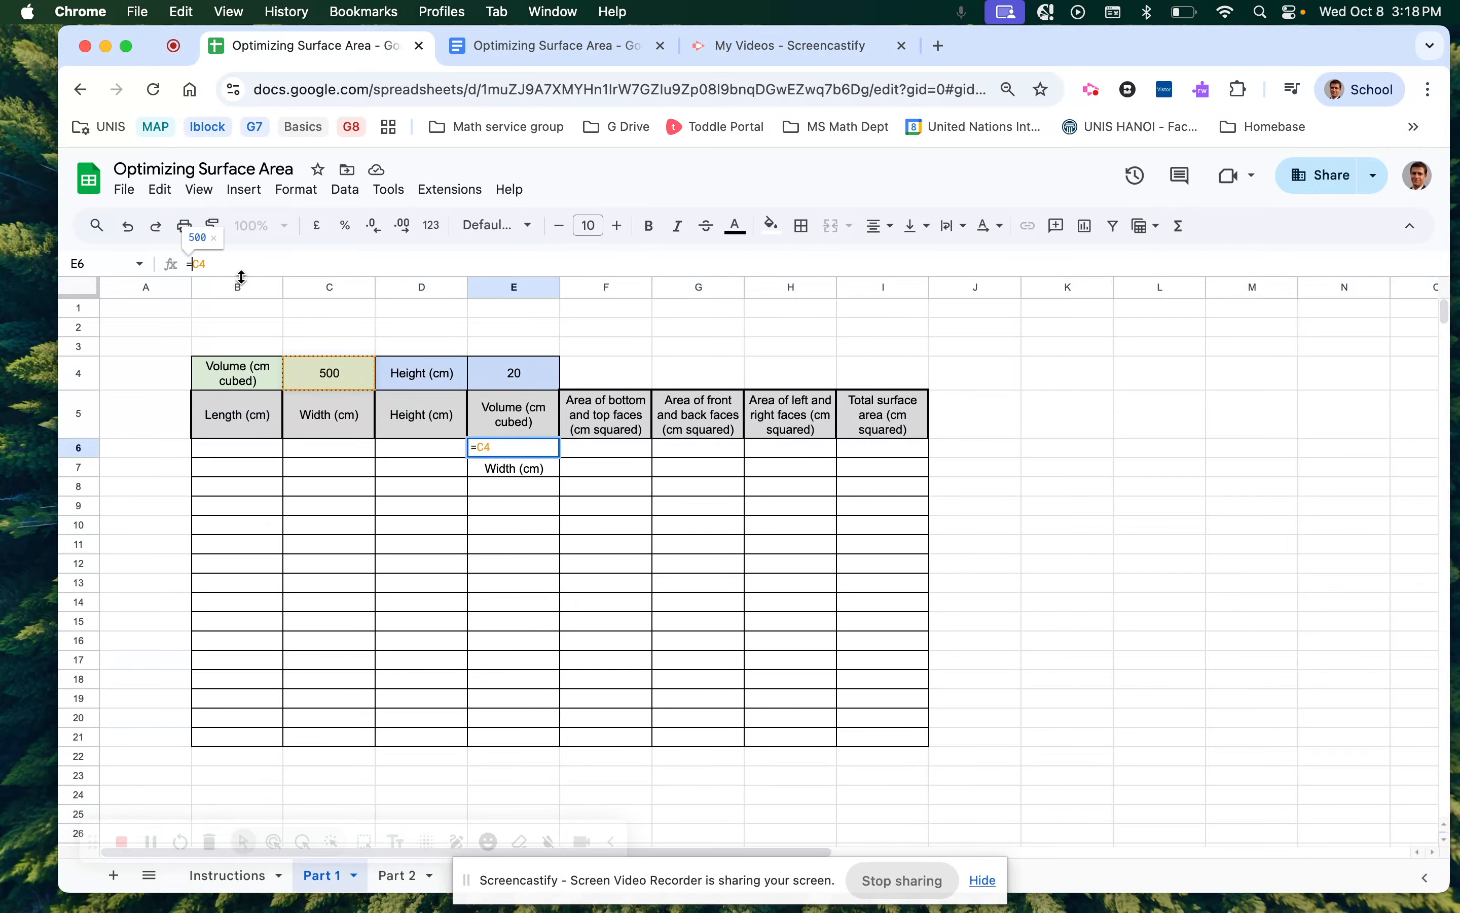
click(191, 263)
text($)
key(Left)
text($)
key(Return)
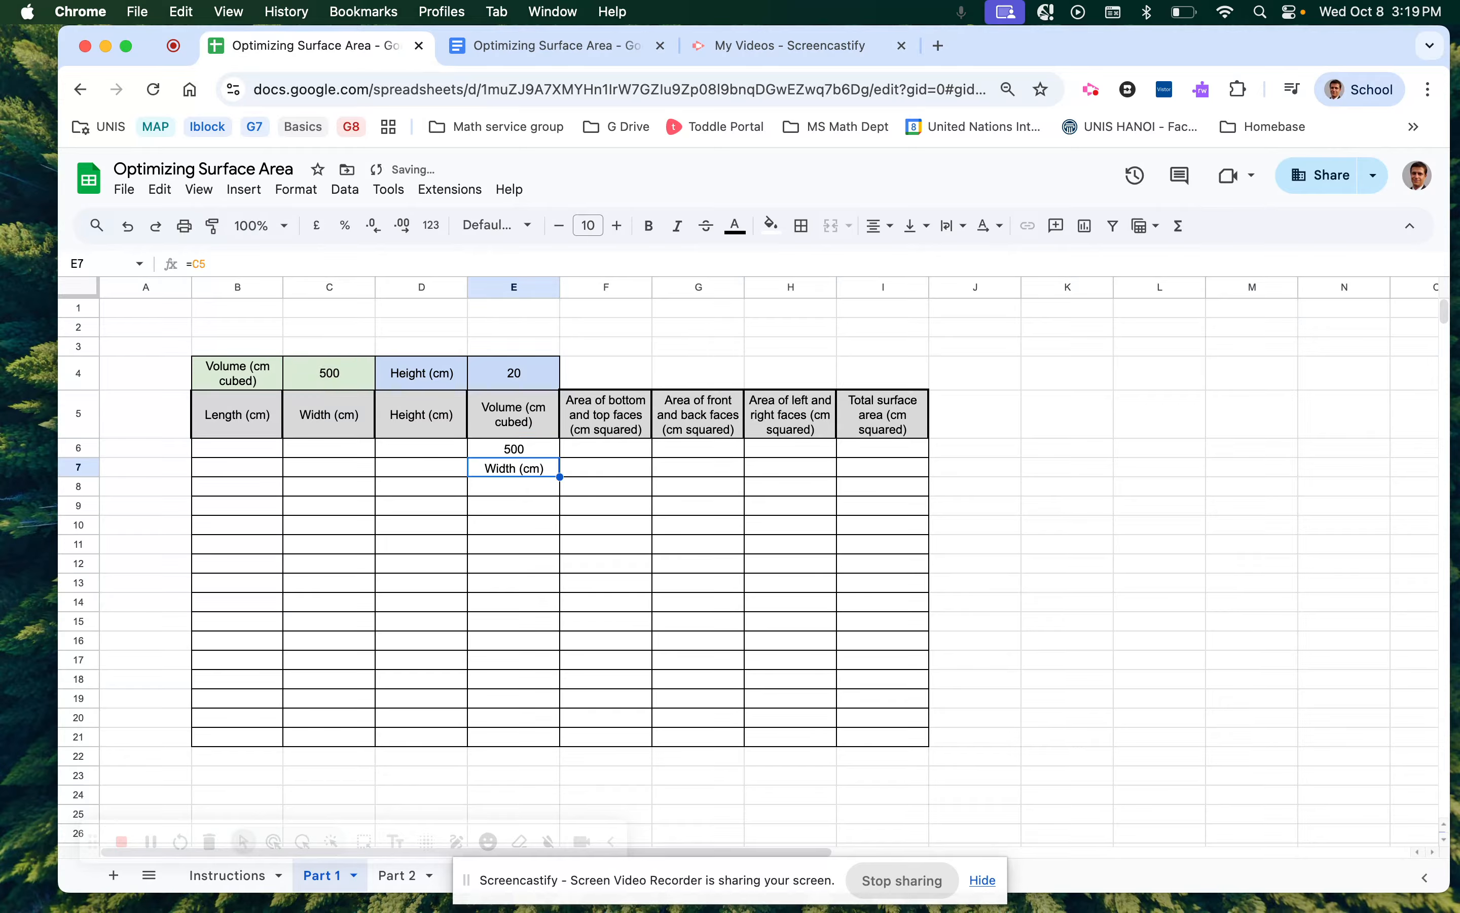
click(500, 447)
drag(560, 457, 555, 744)
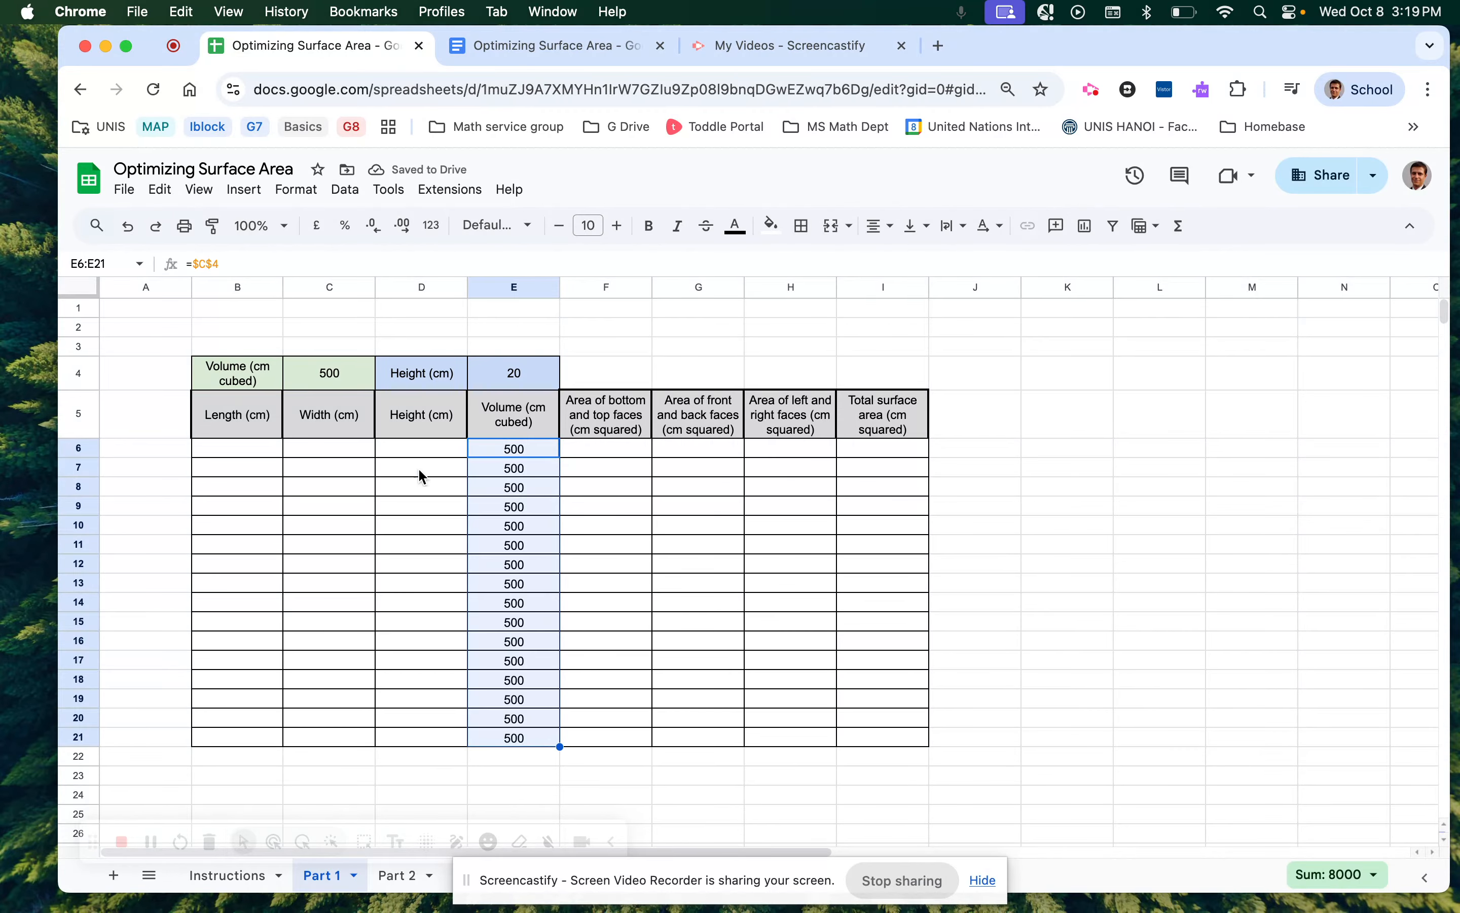
click(435, 449)
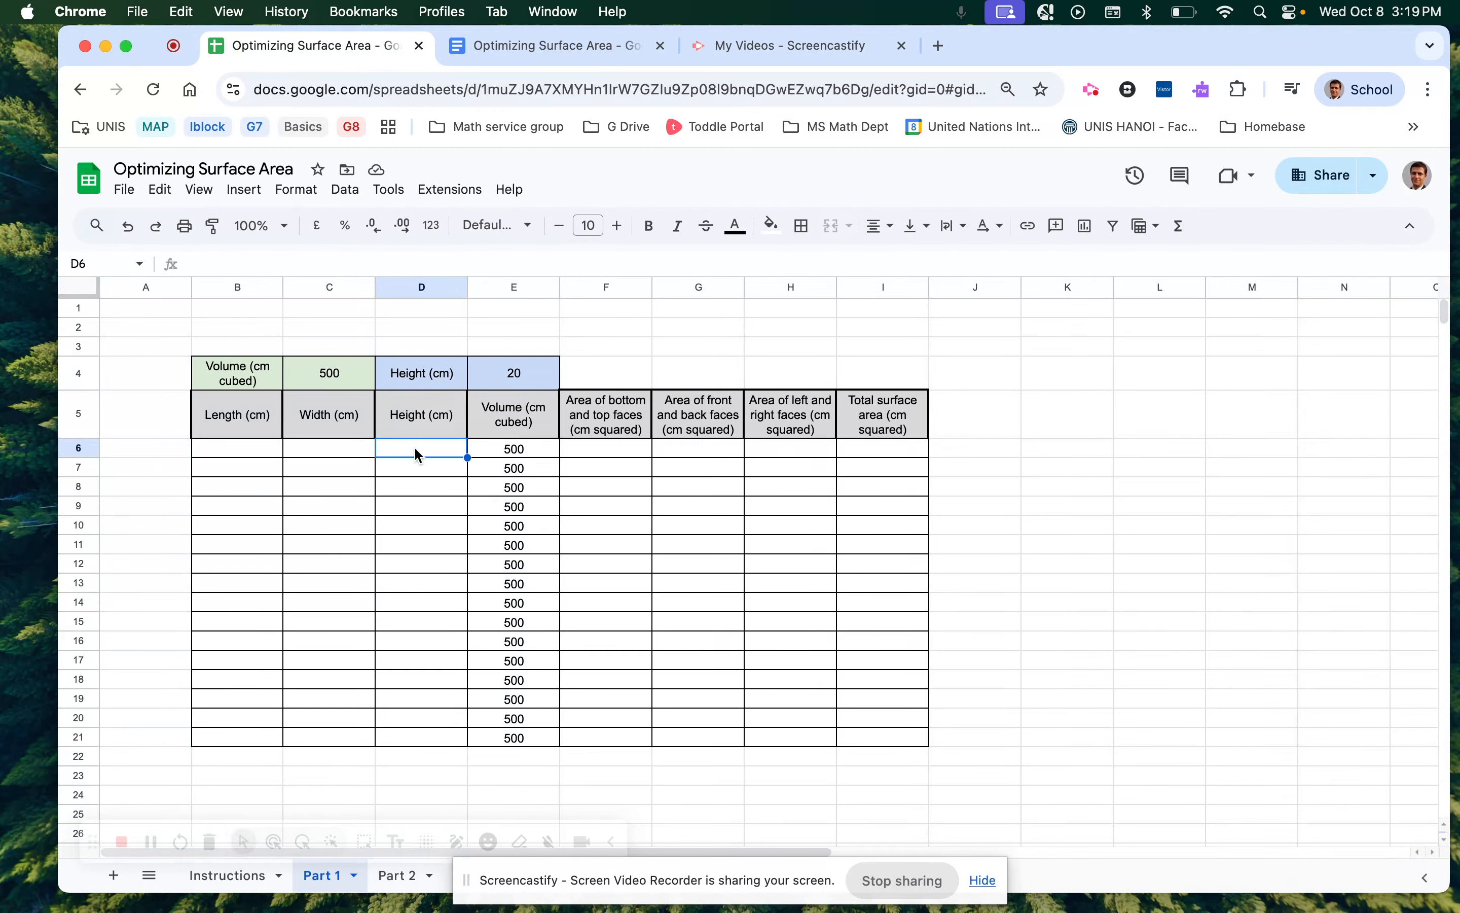
Enter =$E$4 in D6 and fill it down to D21 so every height shows 20.
text(=)
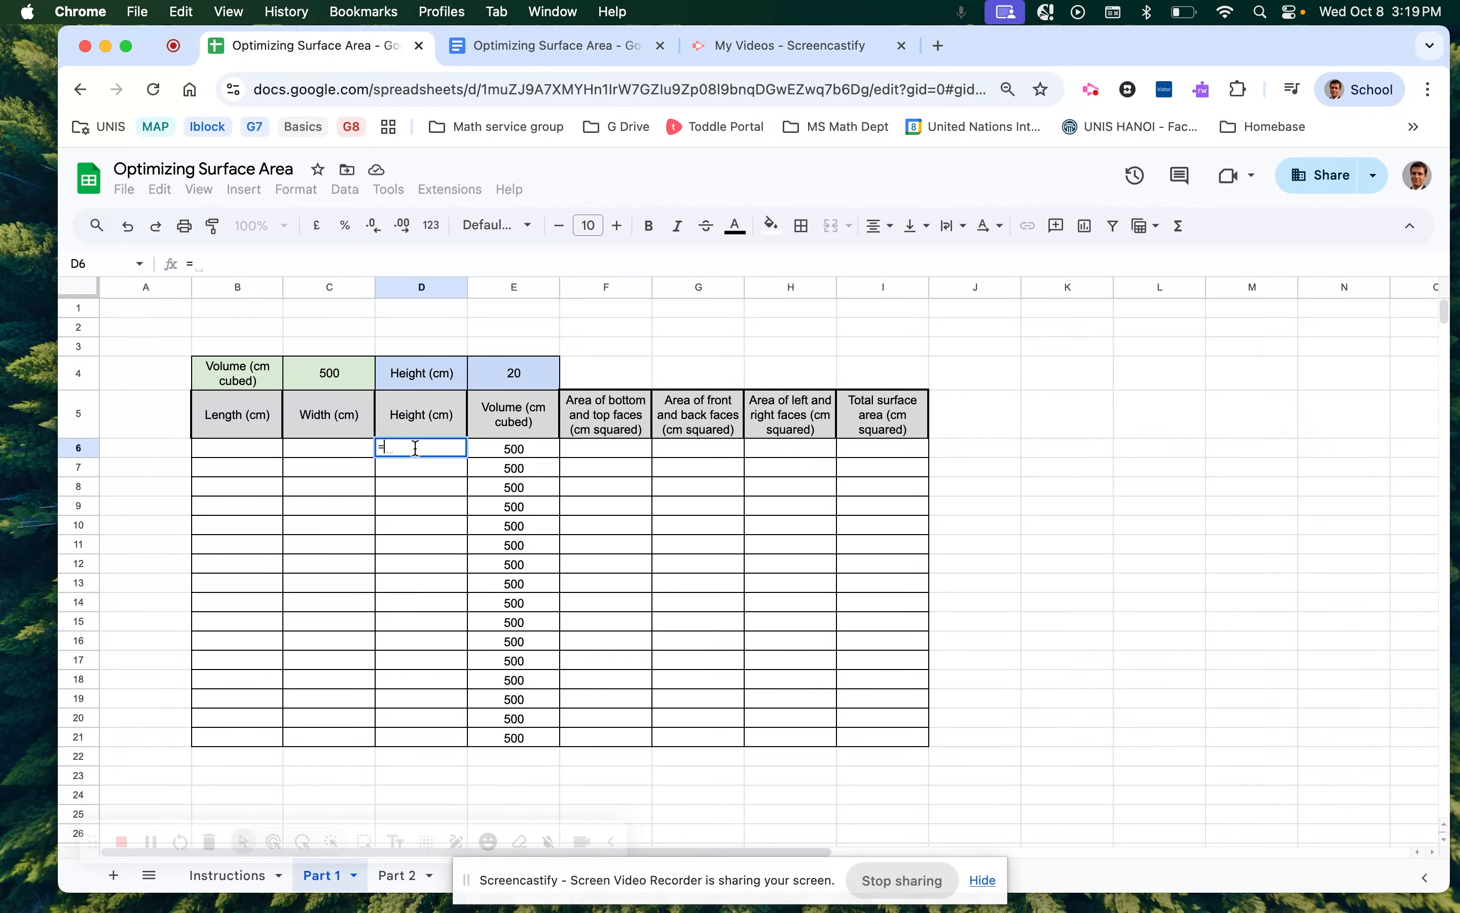
text($)
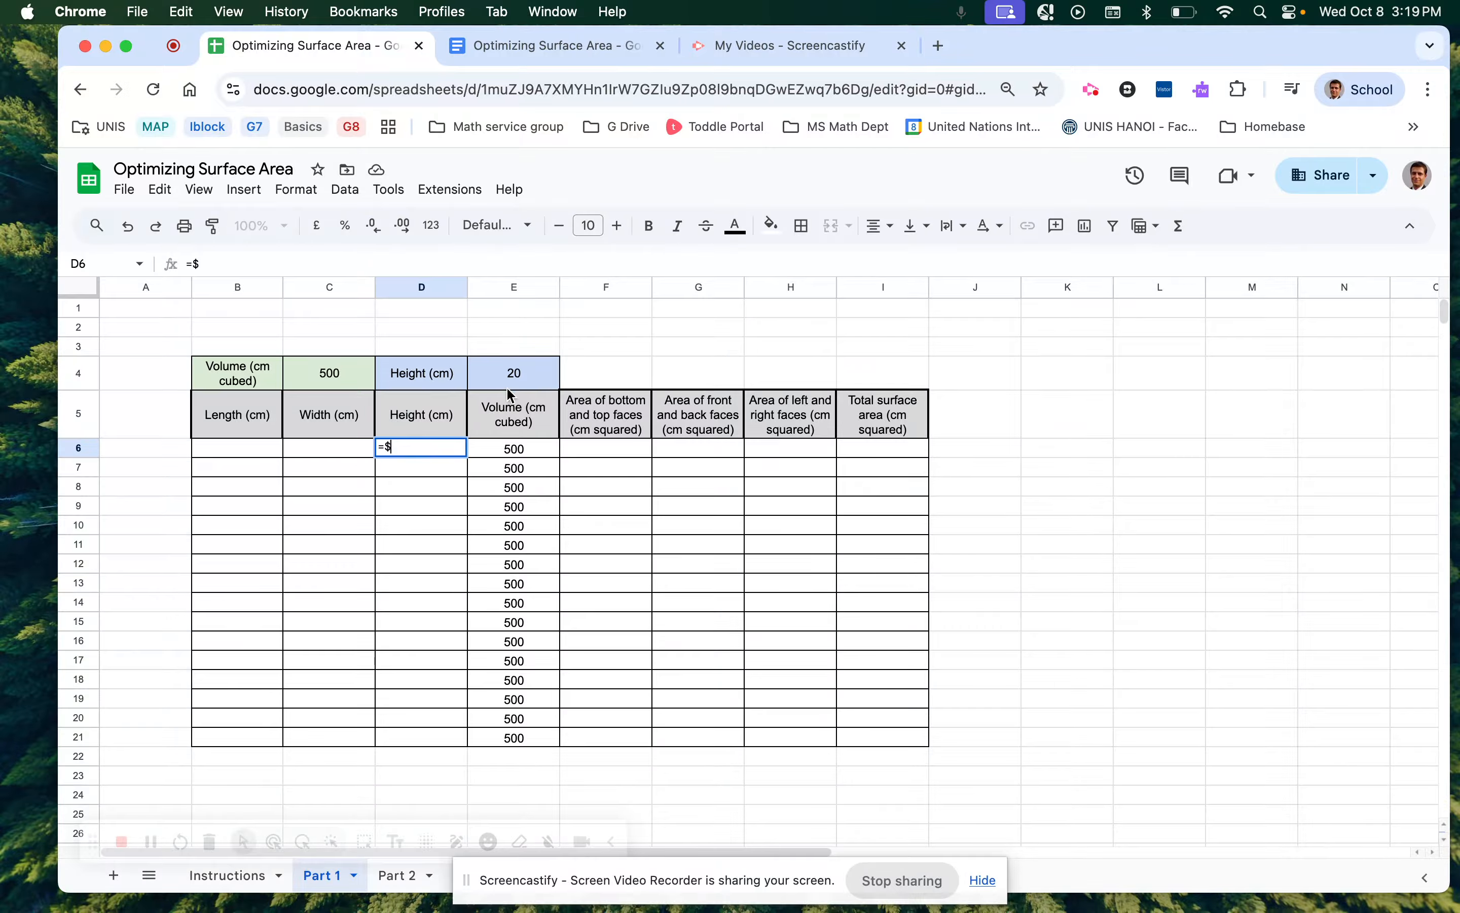
text(E$4)
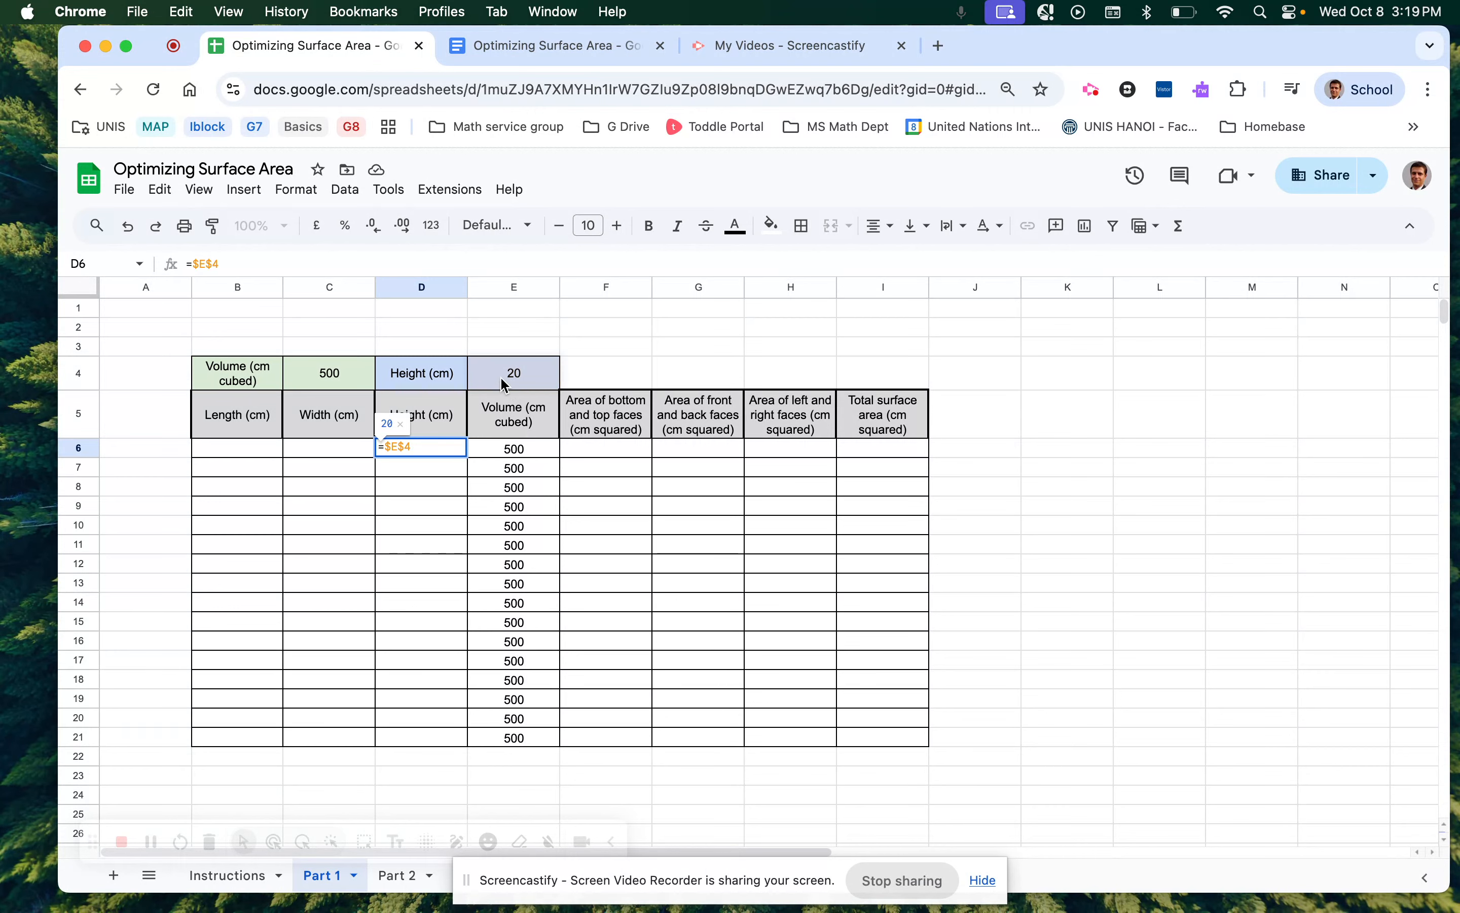
key(Return)
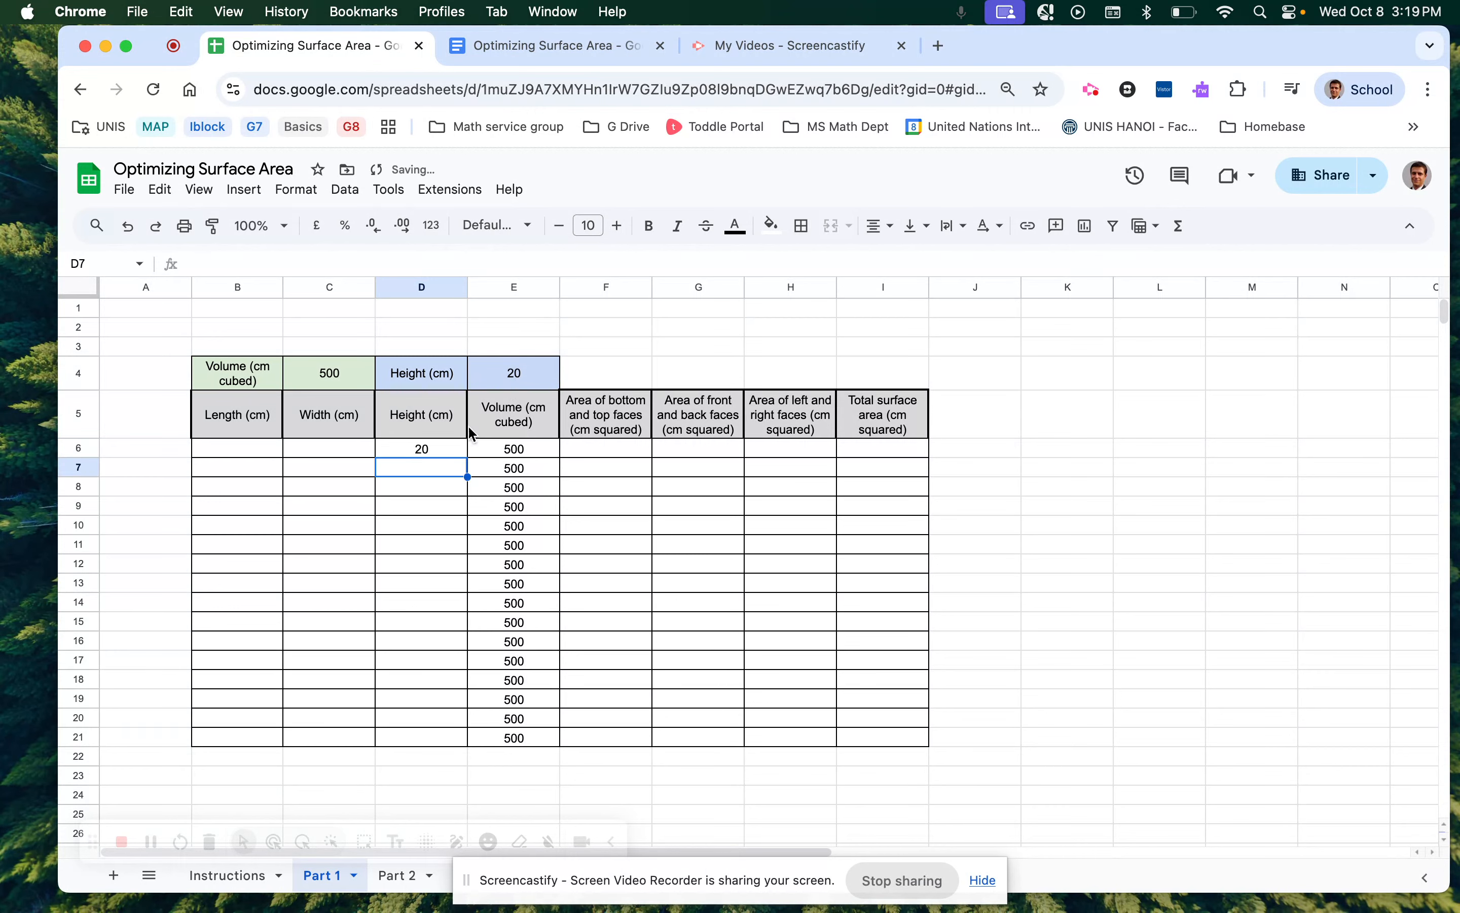
click(460, 450)
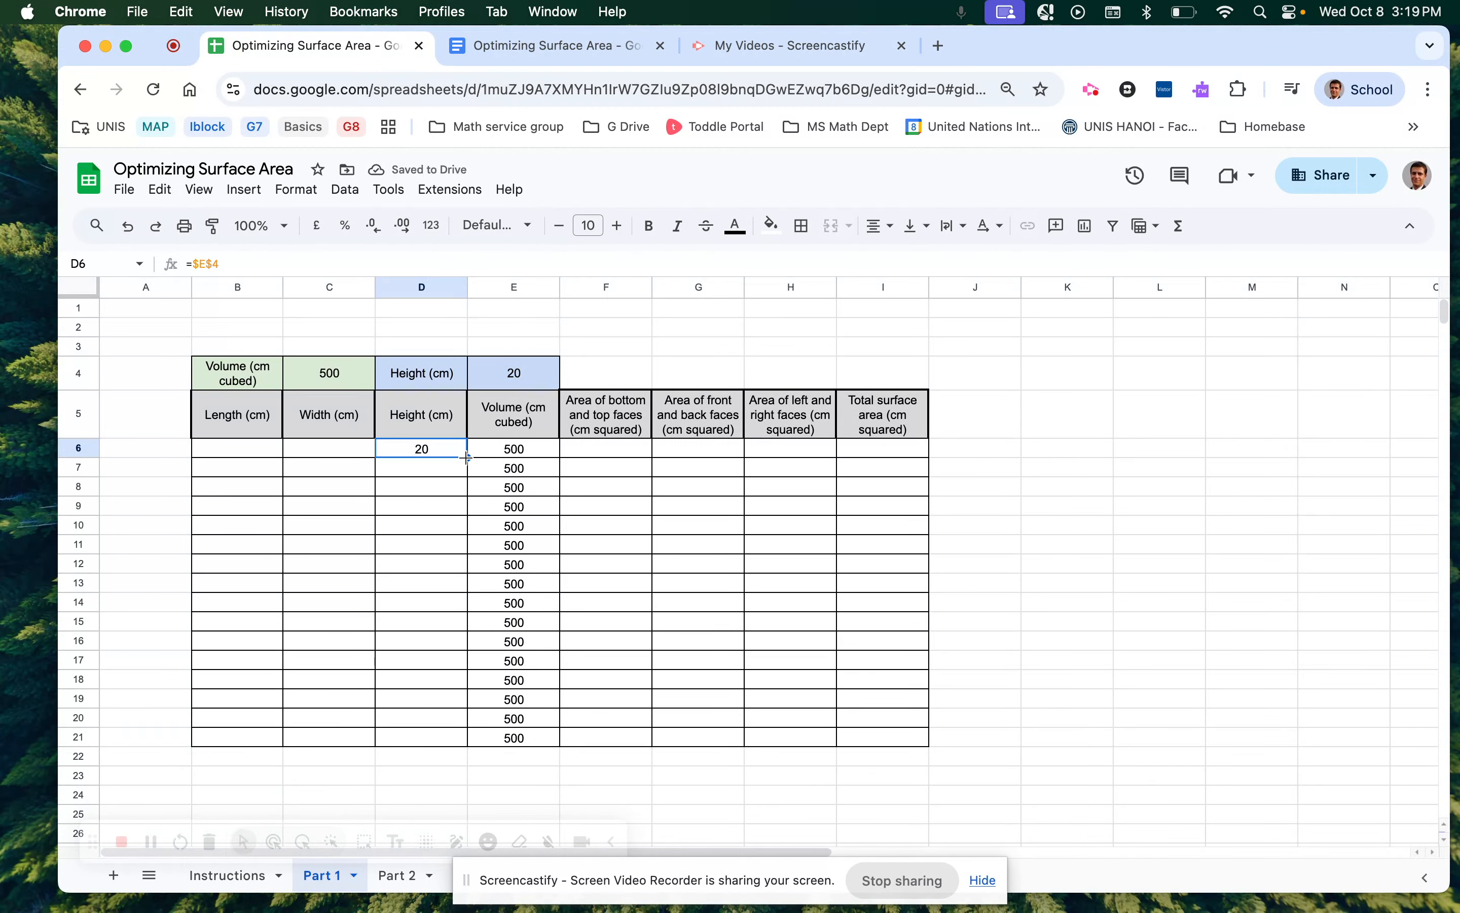
drag(467, 457, 474, 750)
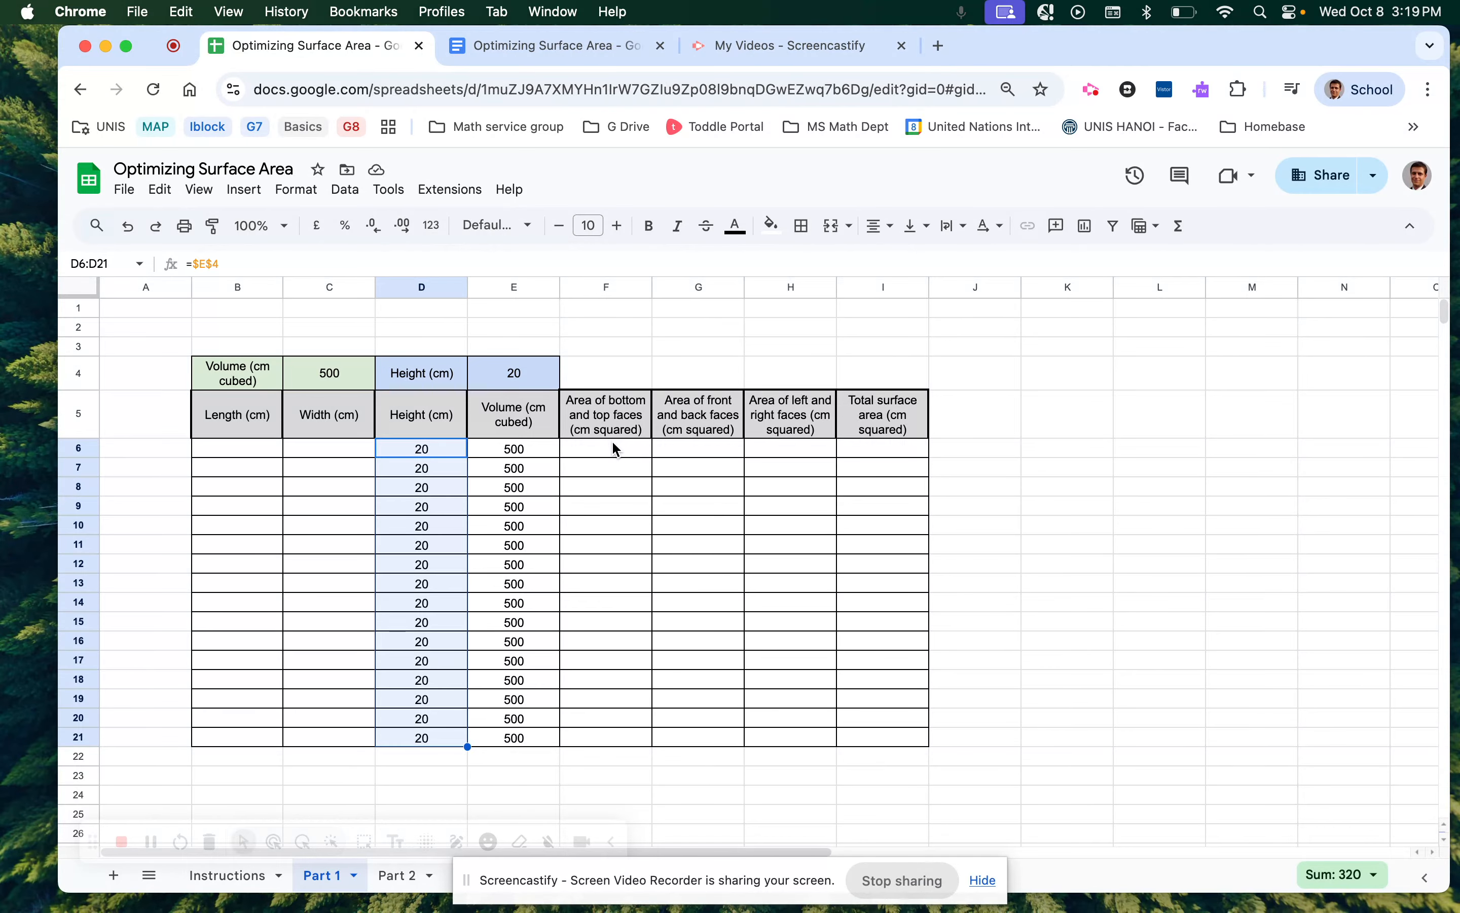
click(262, 457)
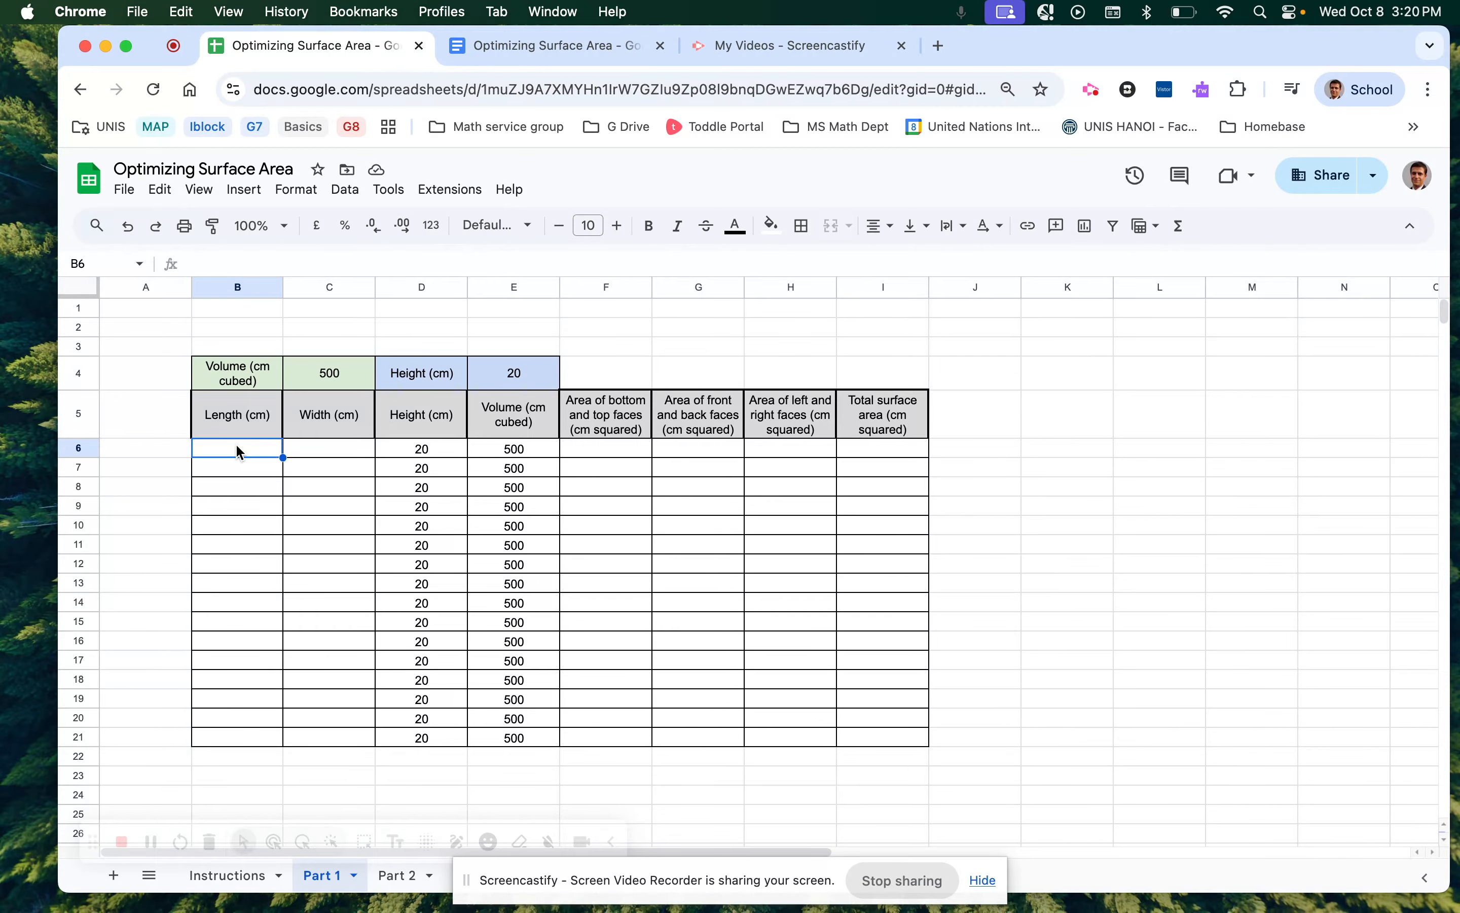
Type lengths 1 to 4 into B6:B9, then cancel the extra 4 and clear B9.
text(1)
key(Return)
click(243, 451)
click(238, 469)
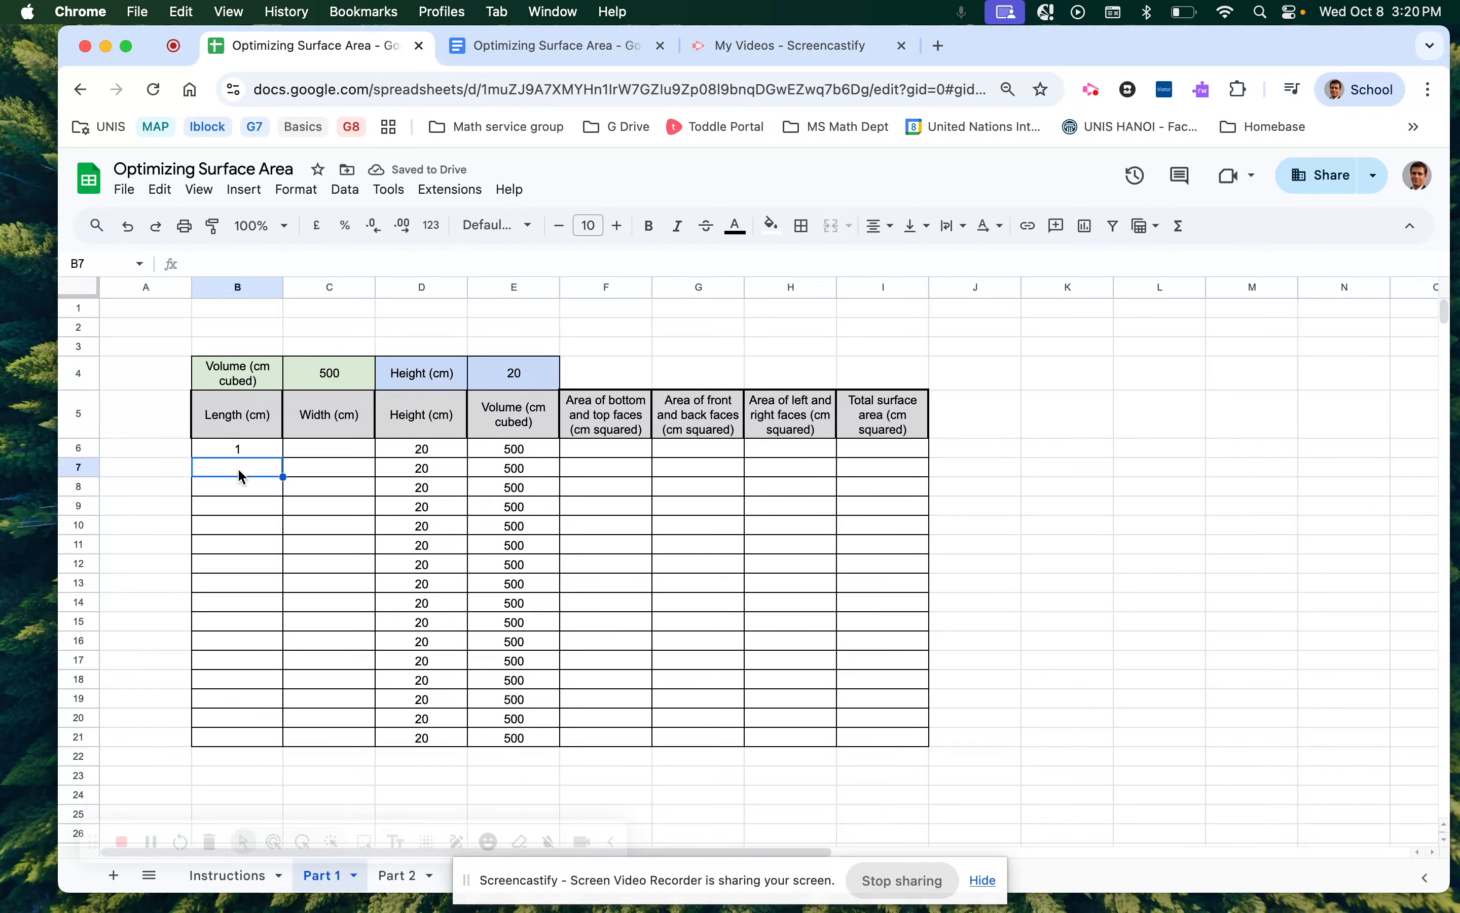
text(2)
key(Return)
text(3)
key(Return)
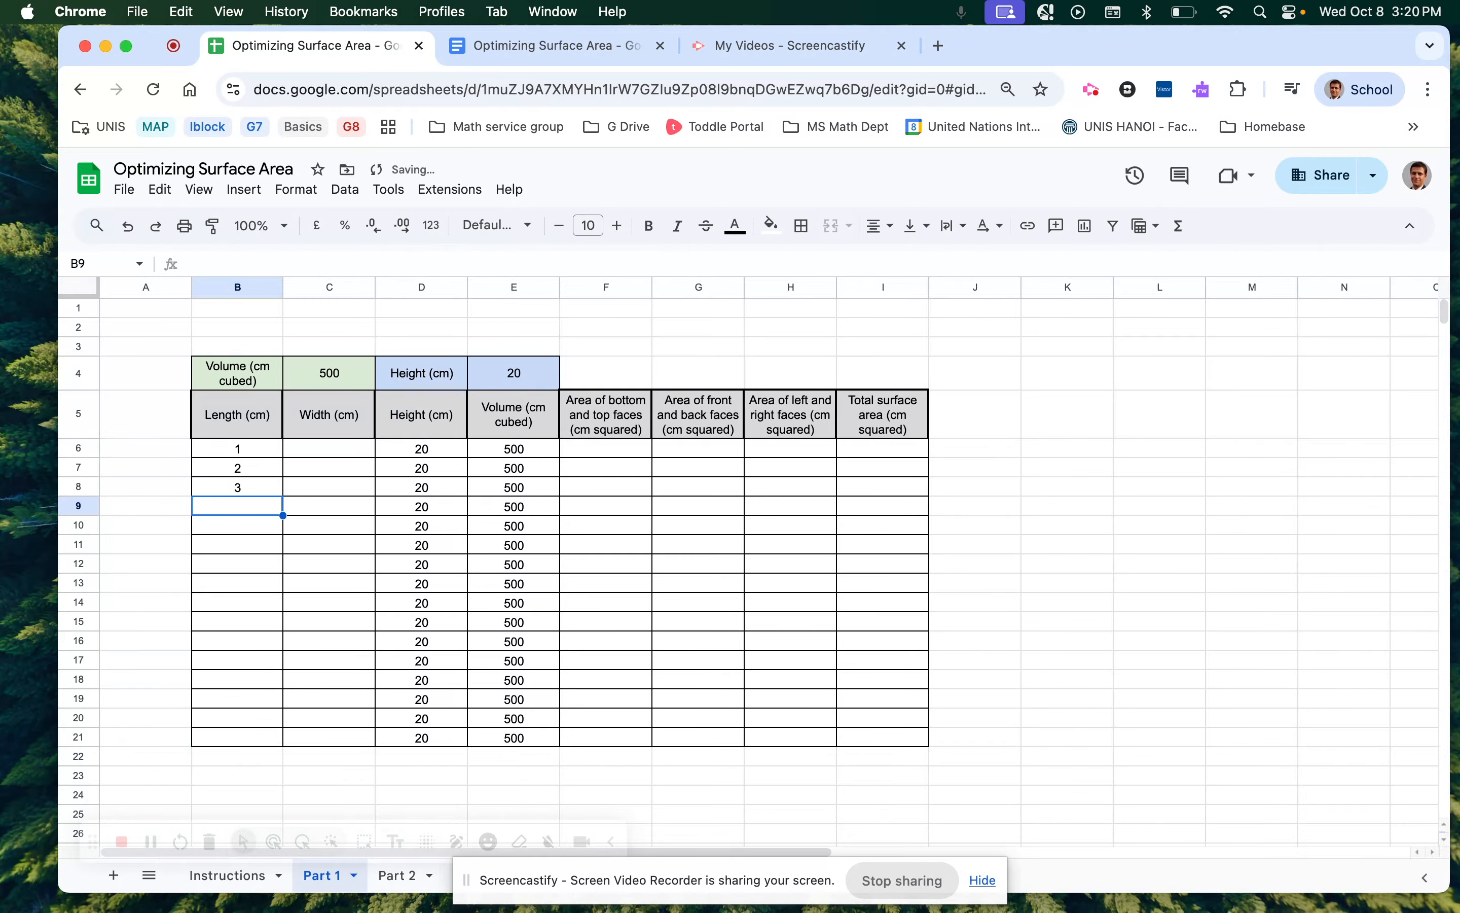
text(4)
key(Return)
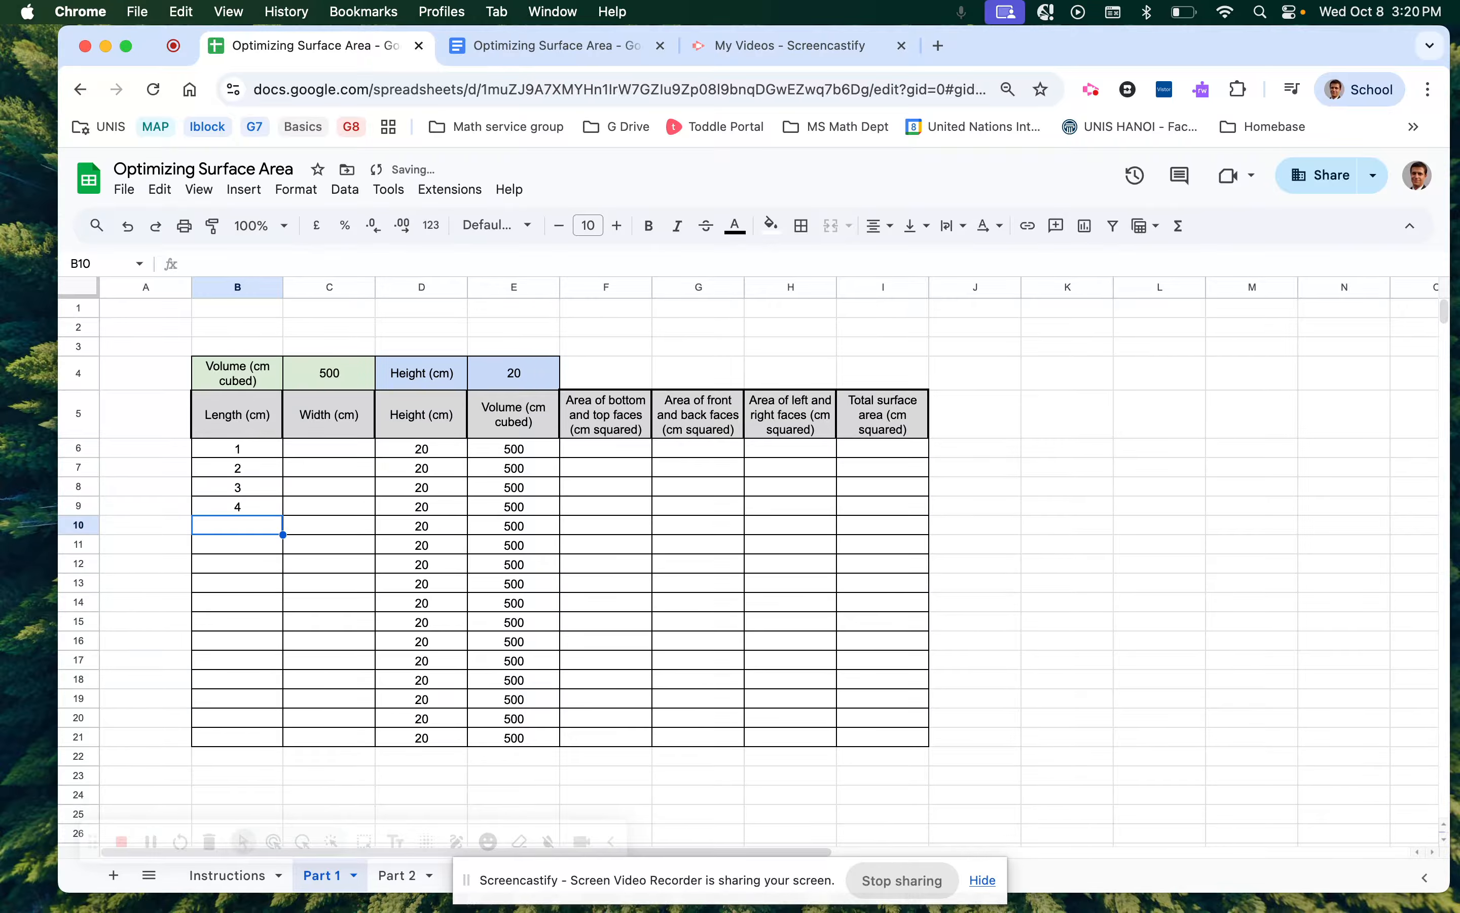
text(4)
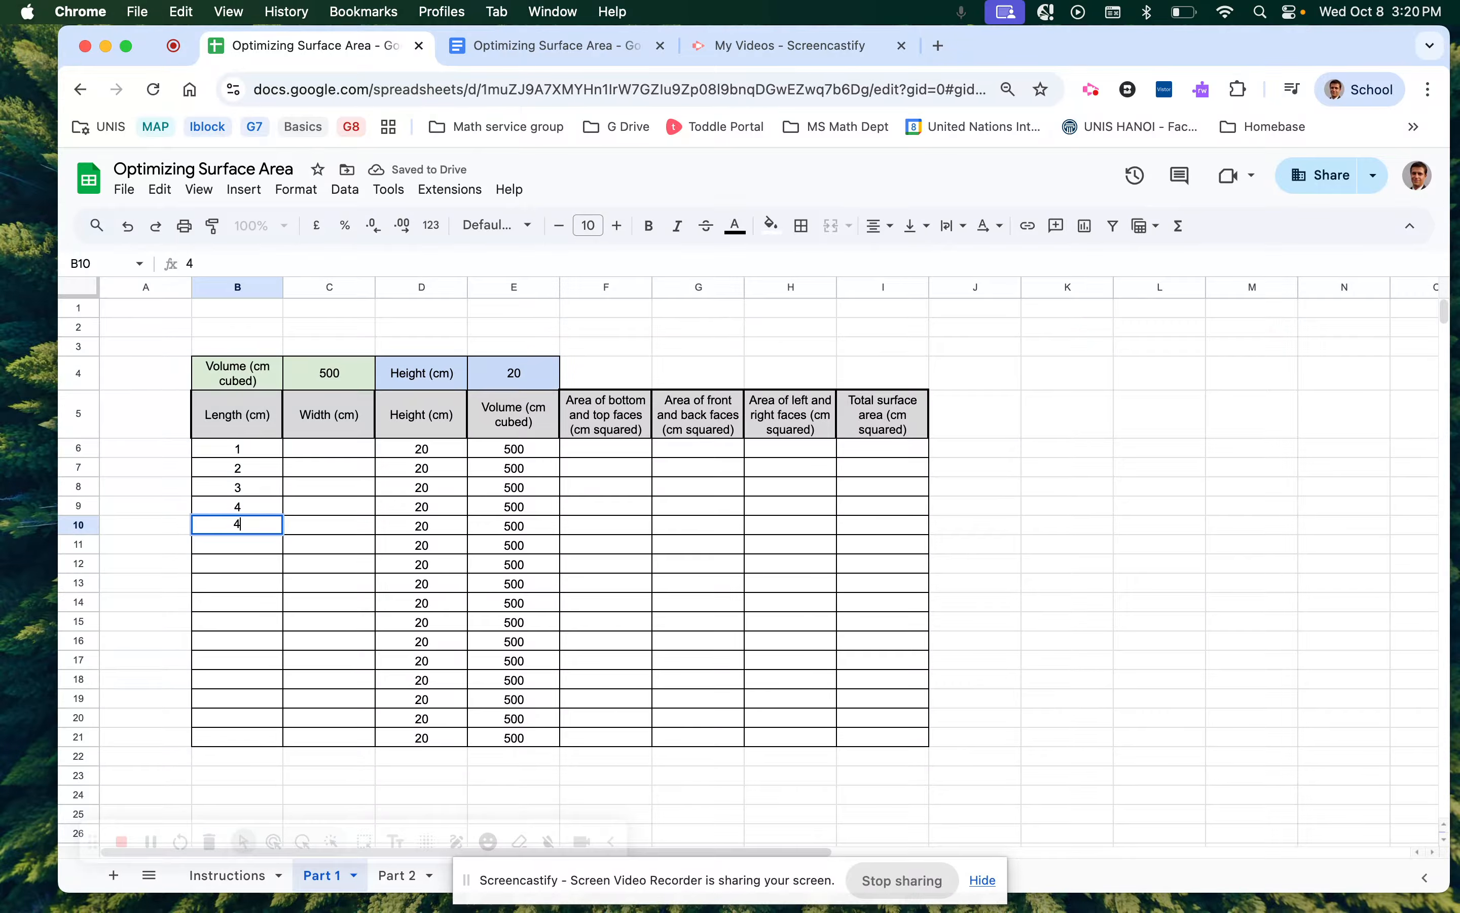
key(Escape)
key(Up)
key(Up)
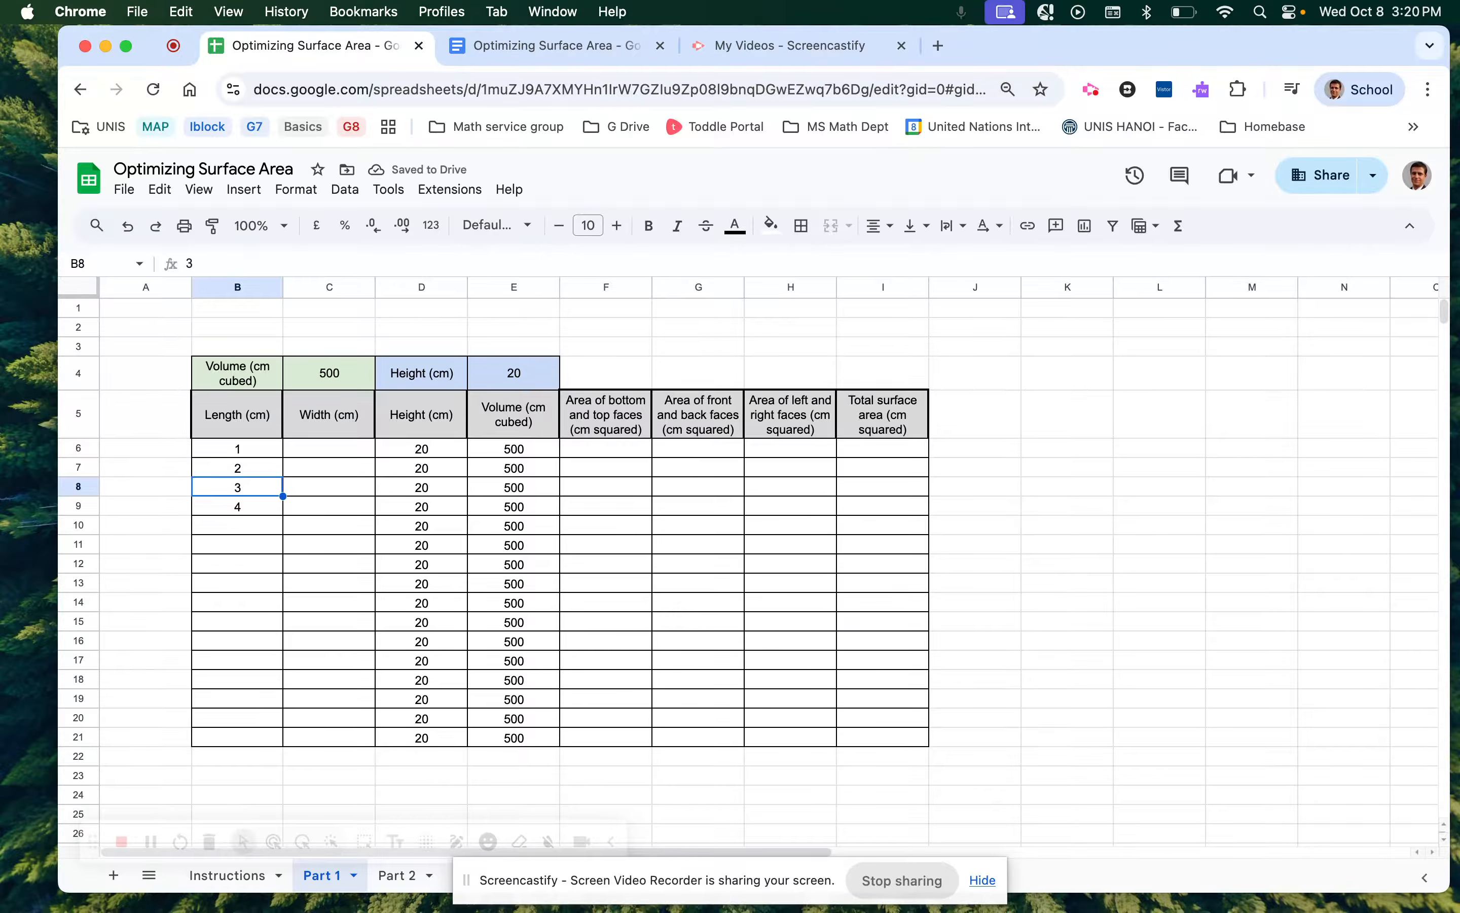
key(Down)
key(Delete)
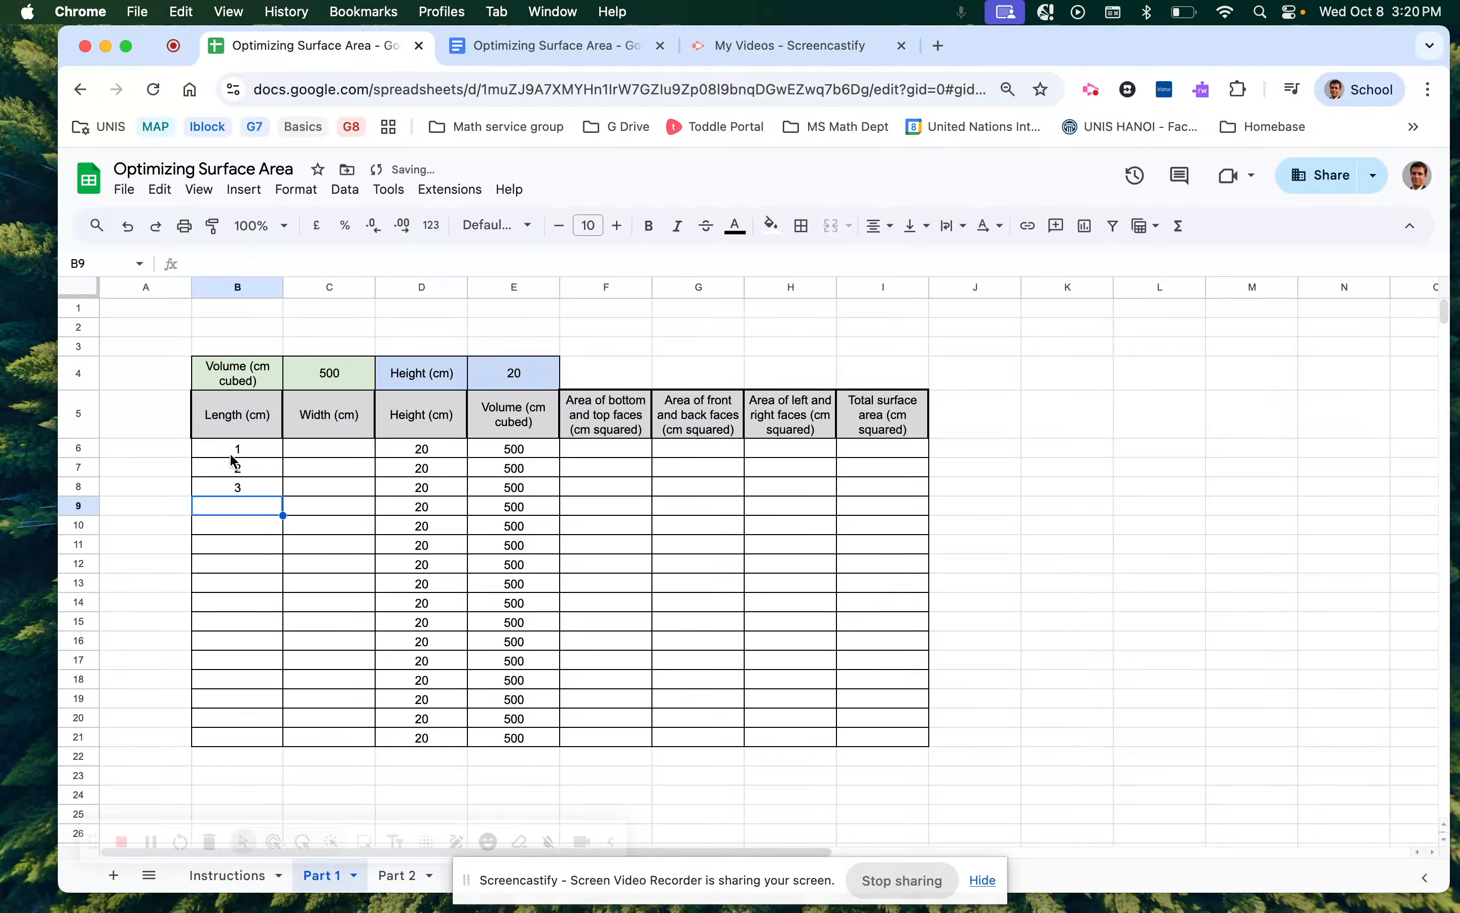
Replace the typed lengths with =B6+1 in B7 and fill it down to B21.
drag(235, 462, 238, 487)
key(Delete)
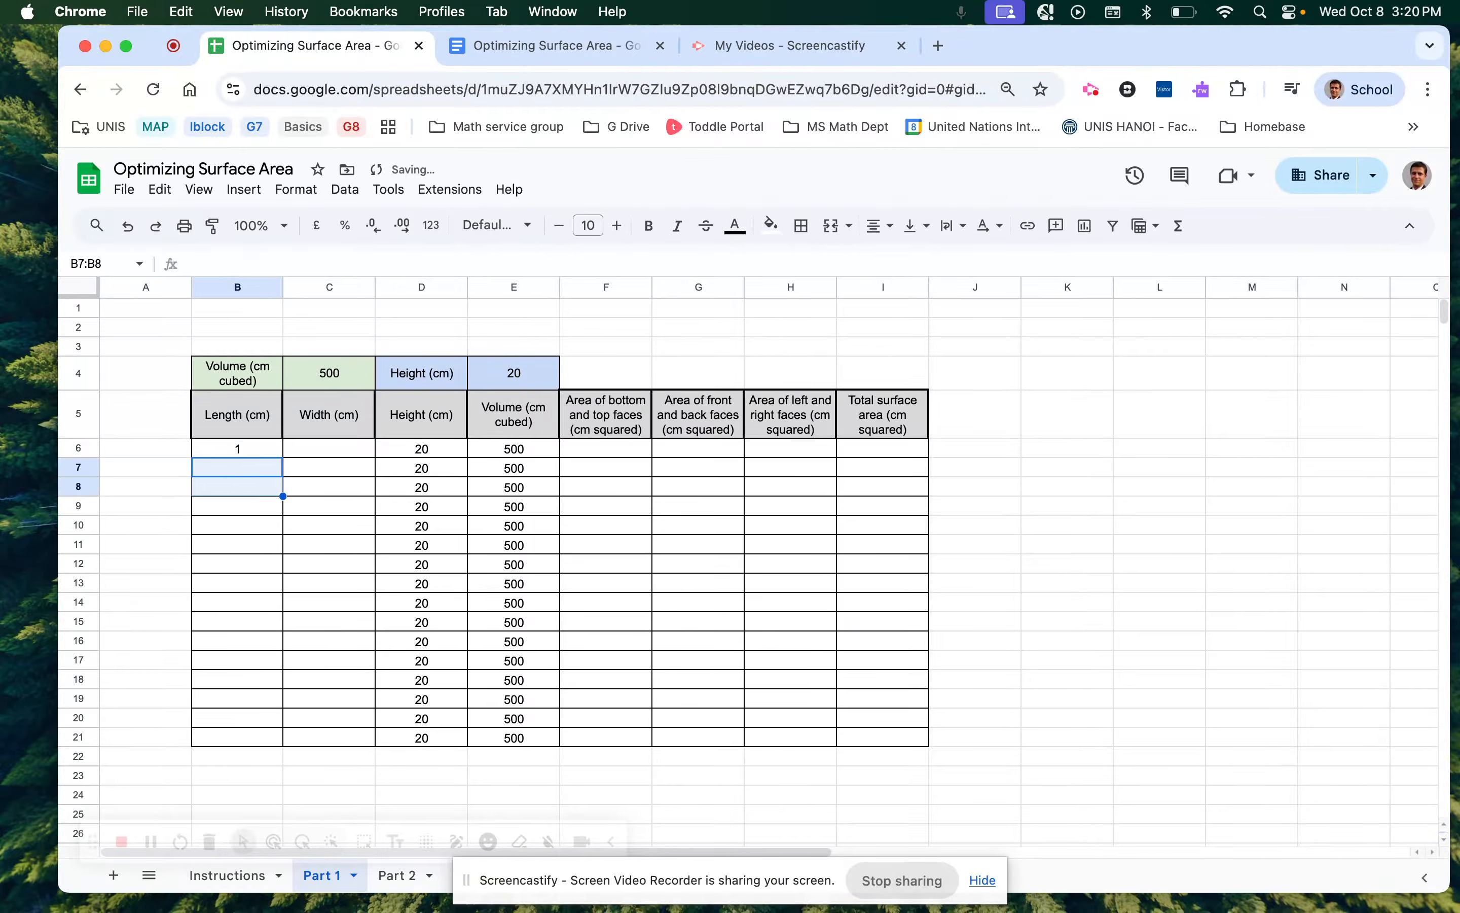
click(244, 468)
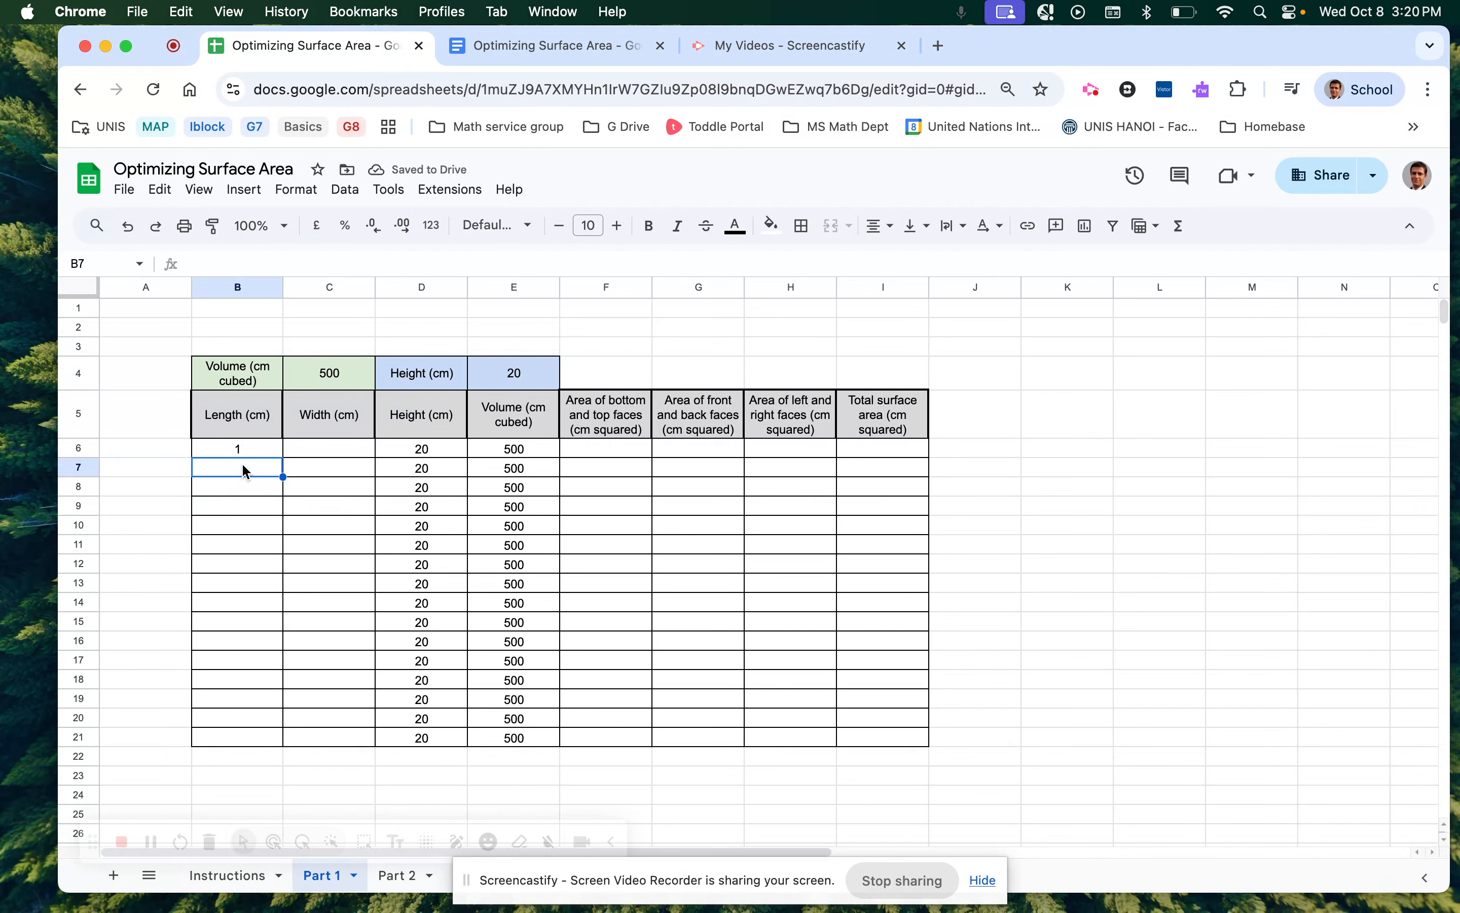
text(=)
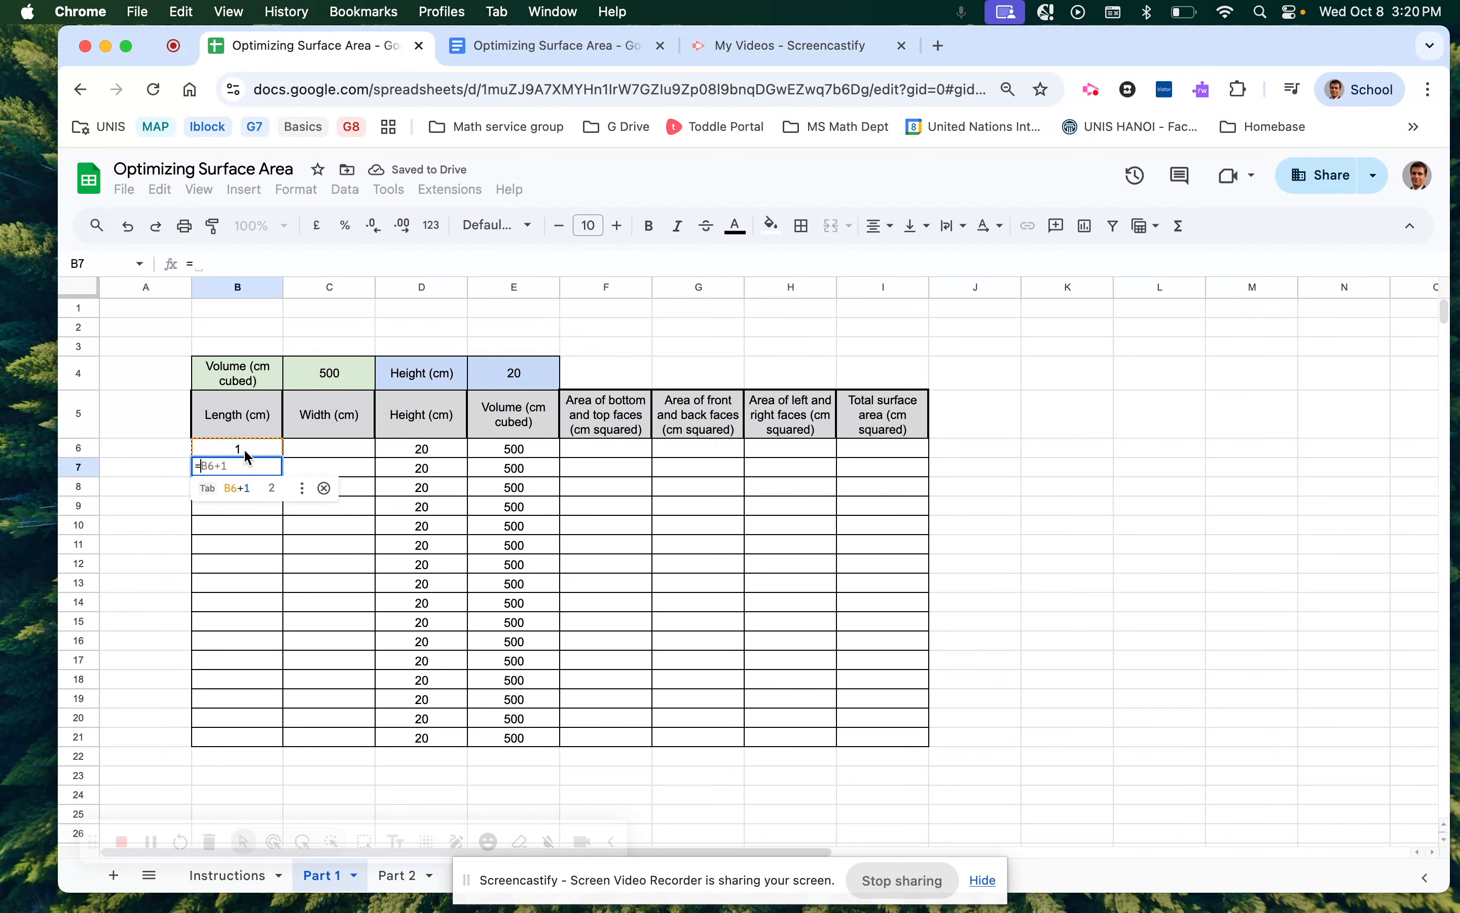
click(244, 450)
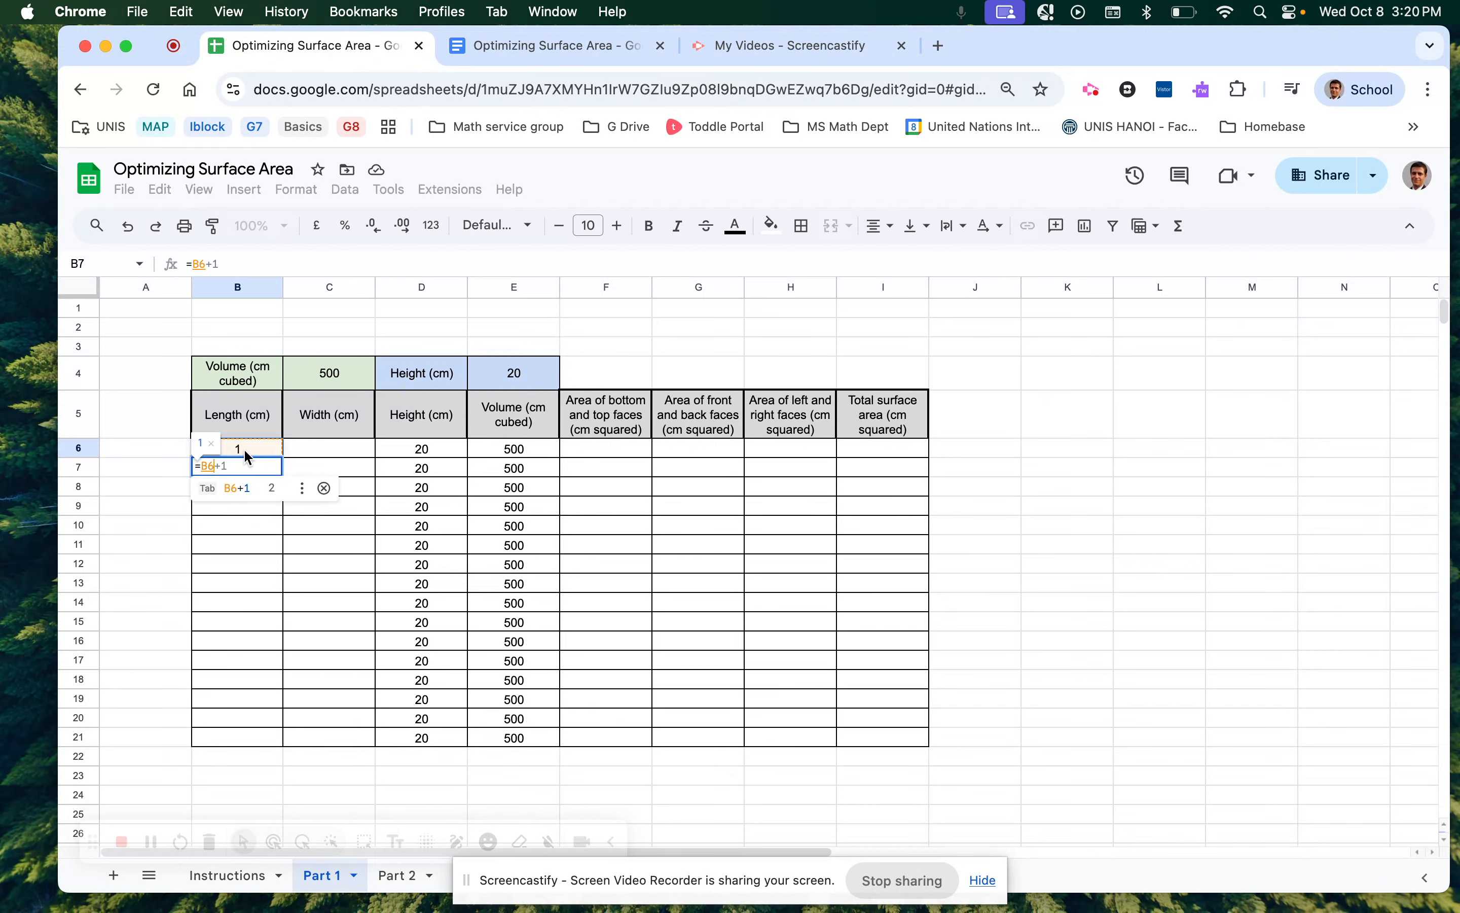
text(+)
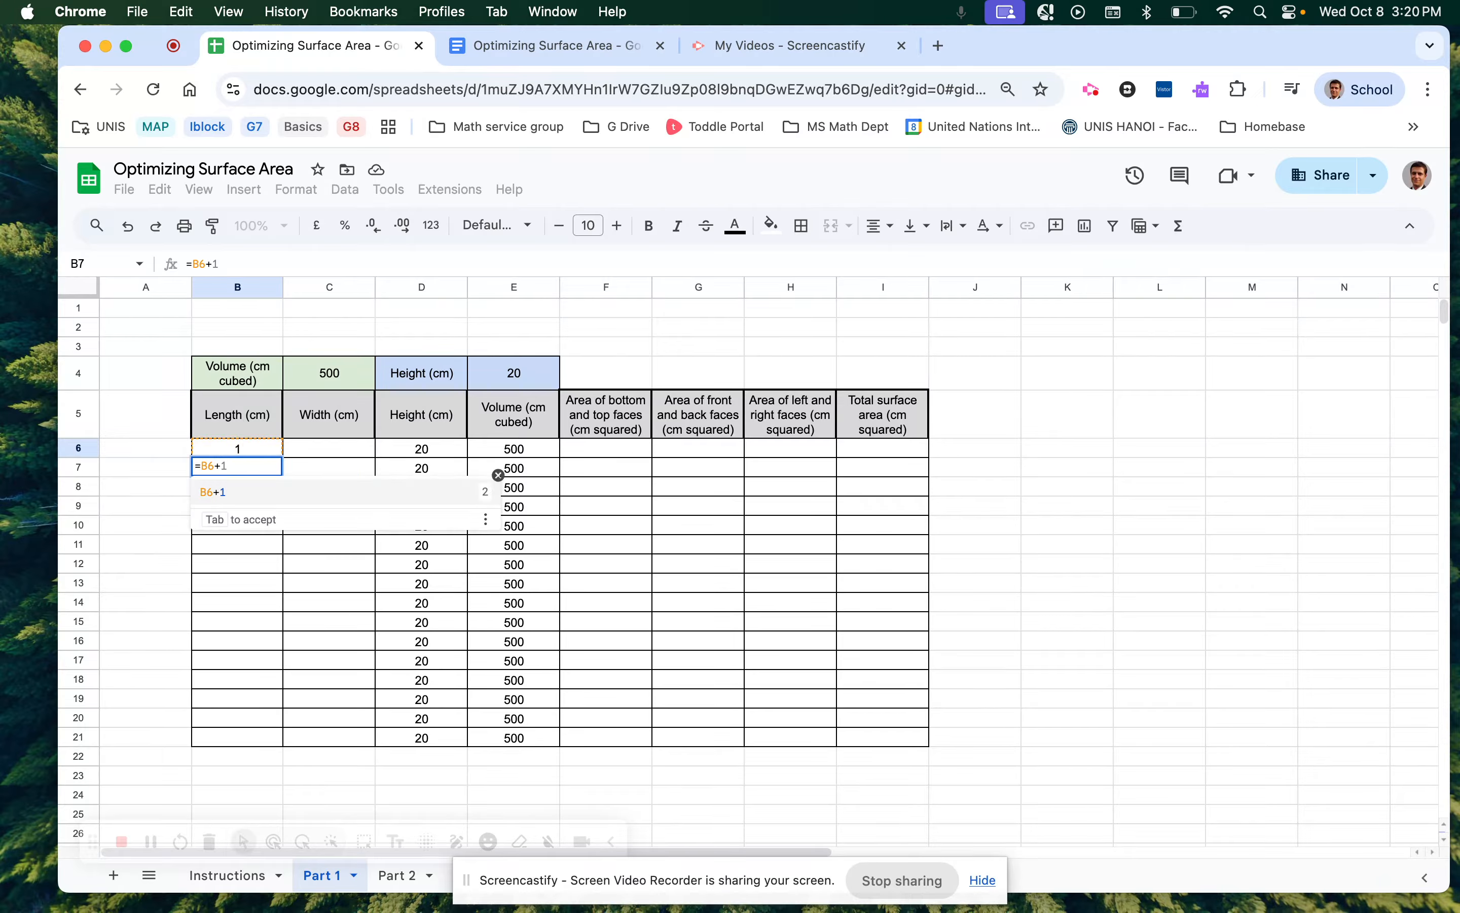
text(1)
key(Return)
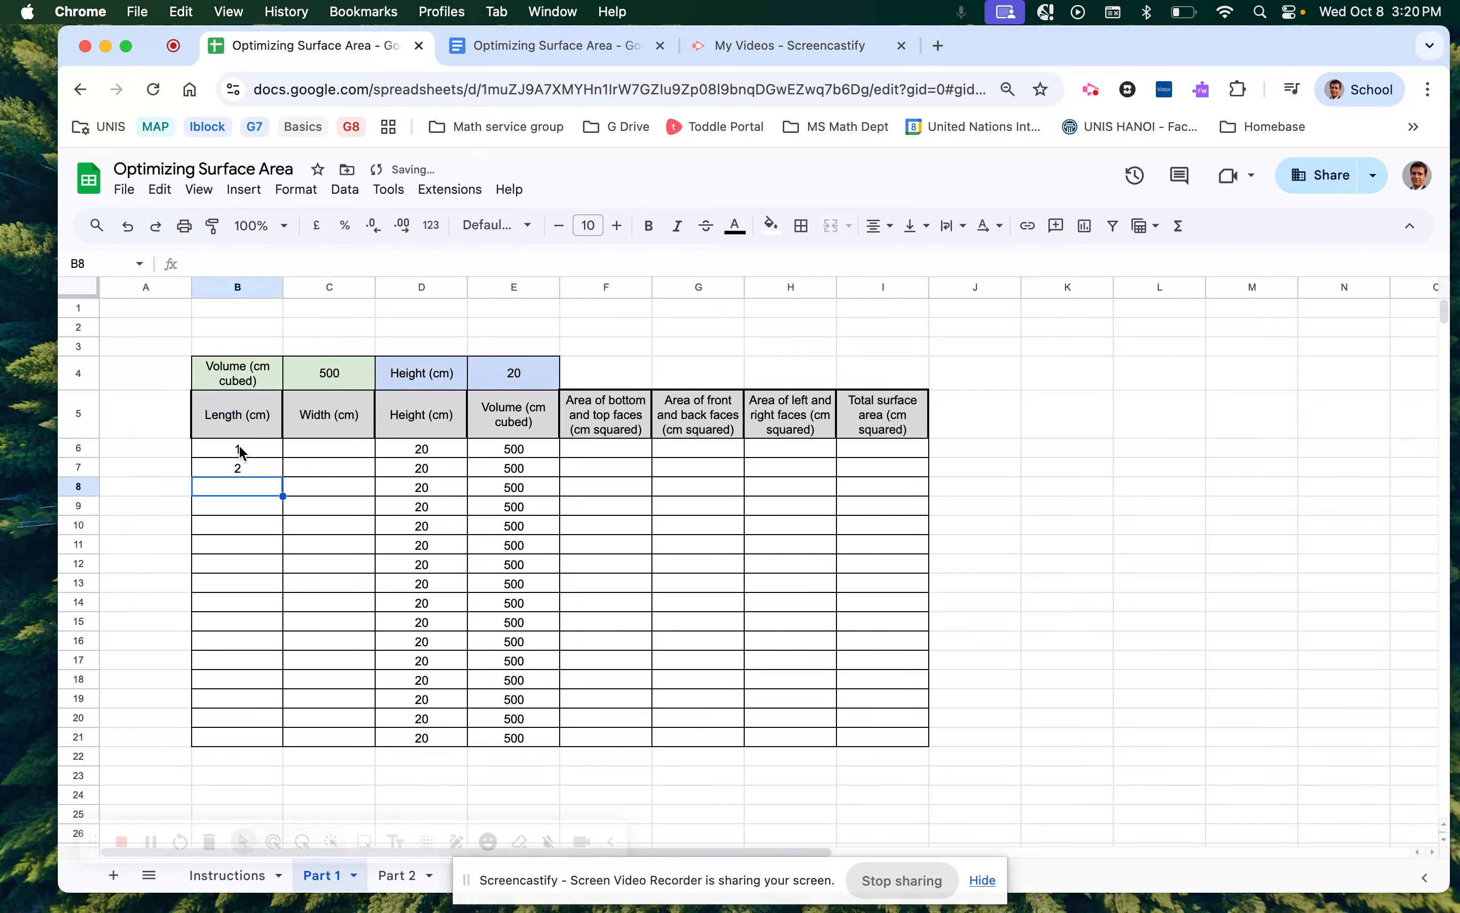
click(244, 452)
click(250, 475)
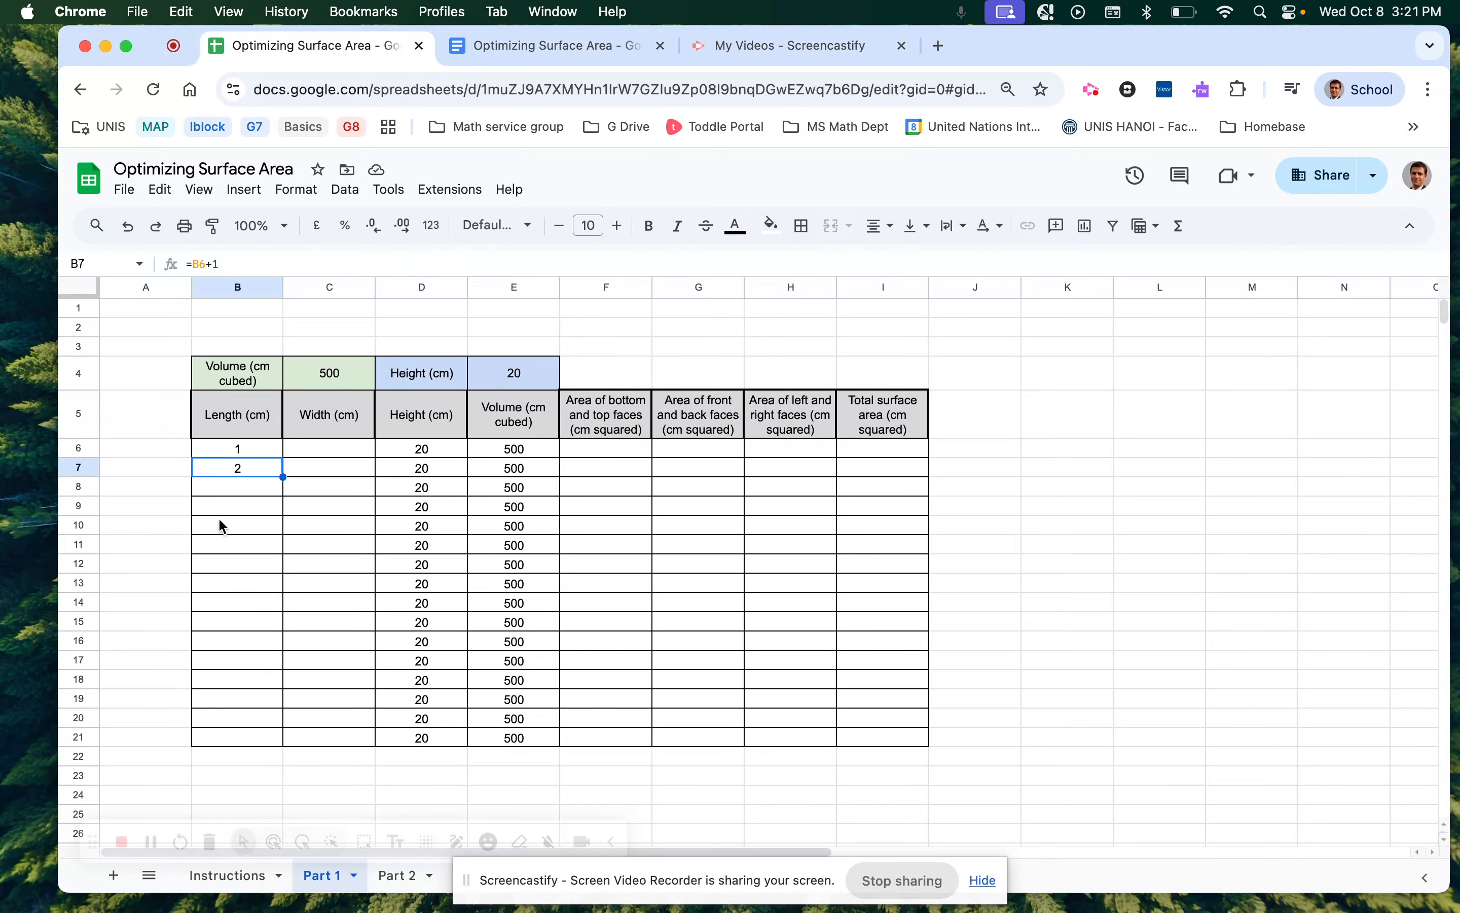
drag(283, 477, 283, 747)
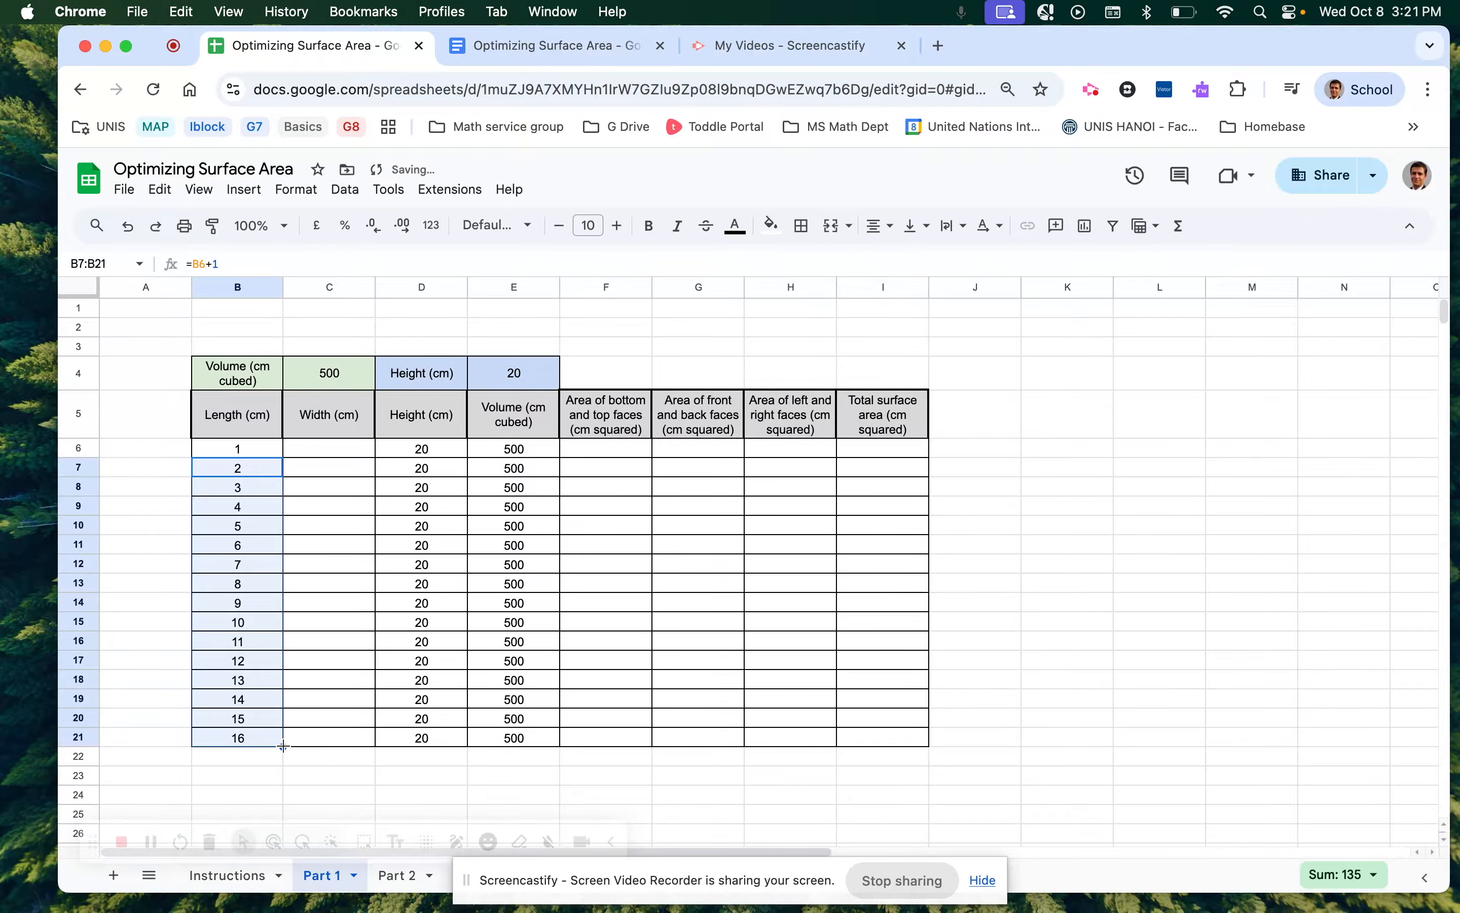
Inspect the copied length formulas in B7, B8 and B9.
click(239, 469)
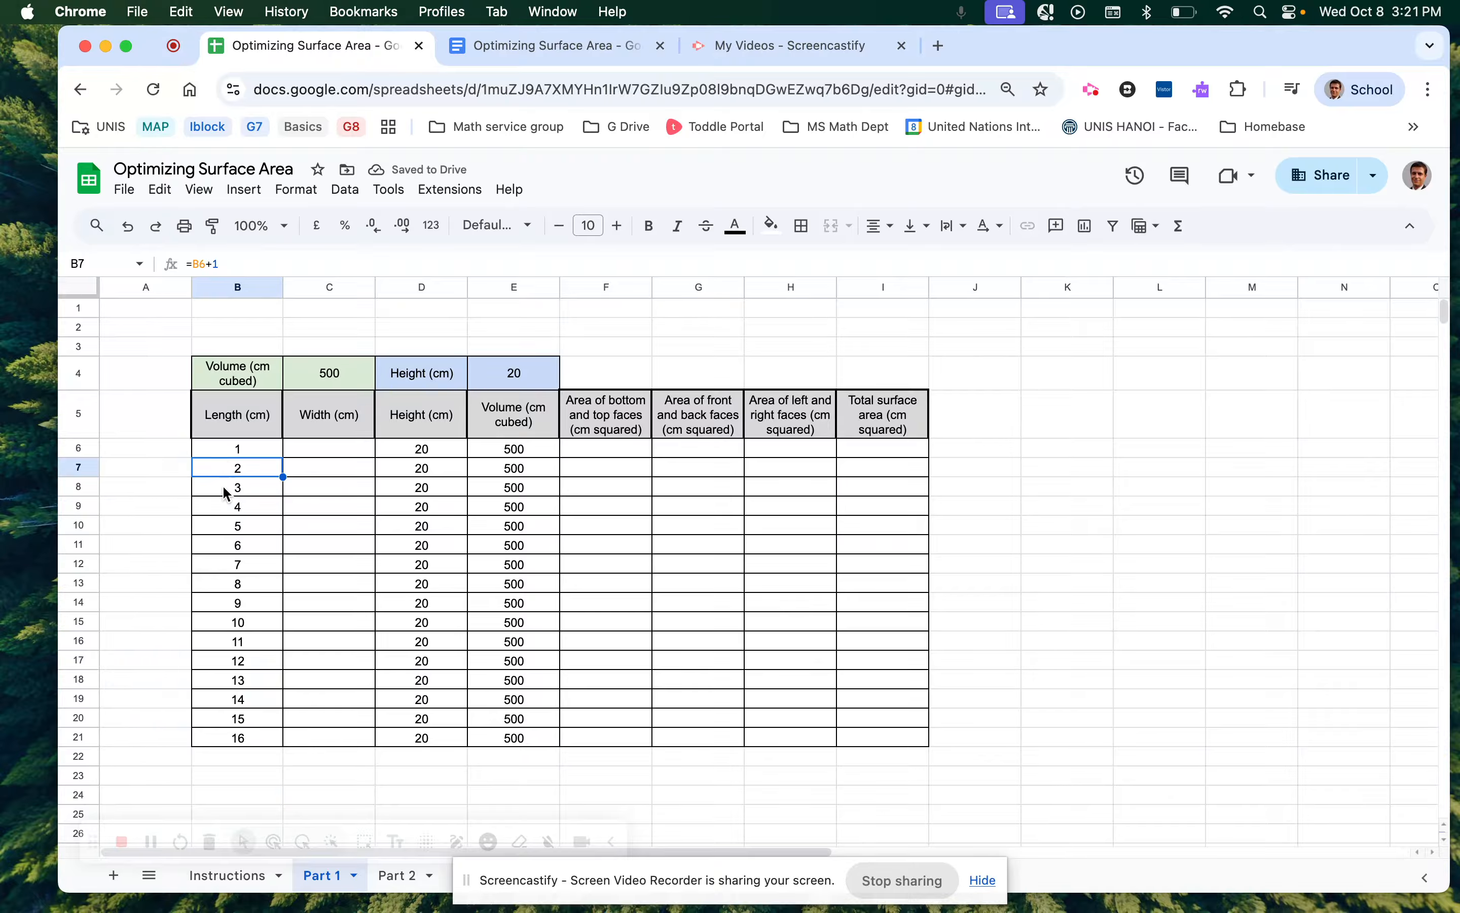
click(224, 491)
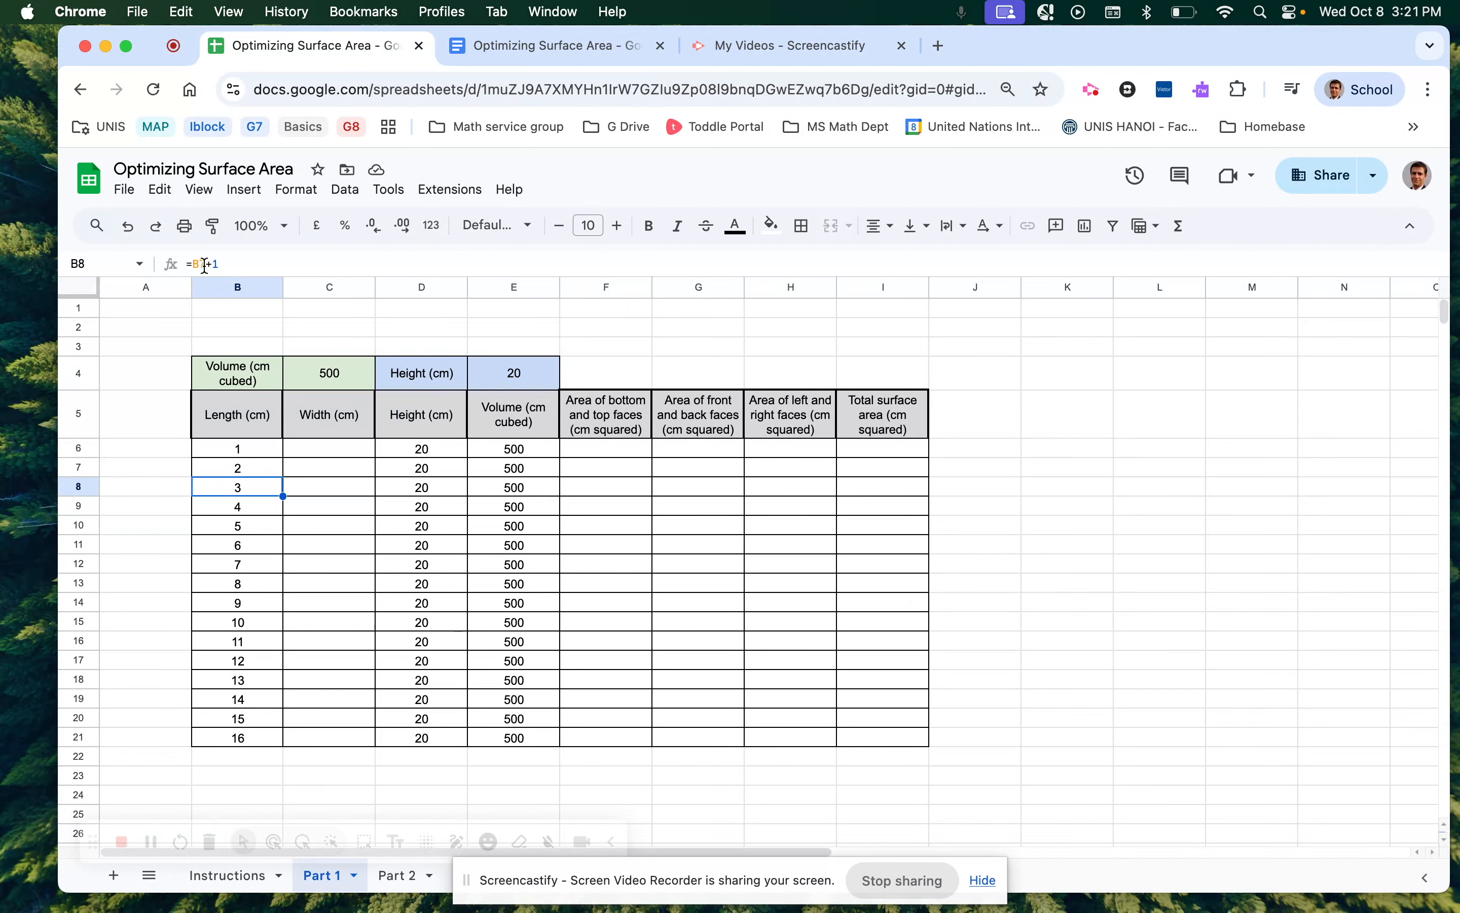
click(228, 466)
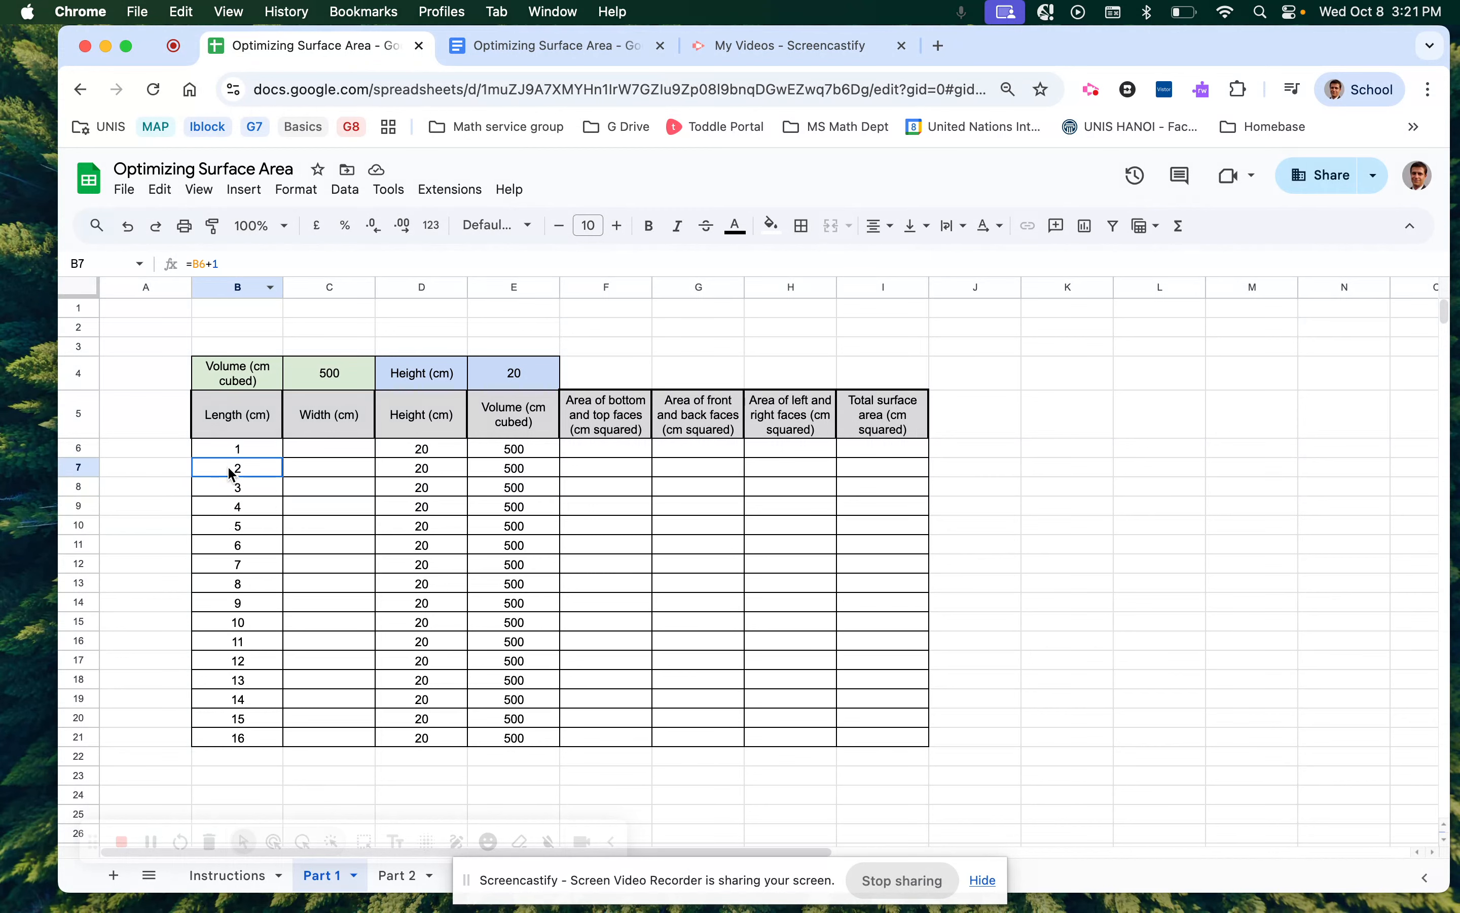
click(235, 513)
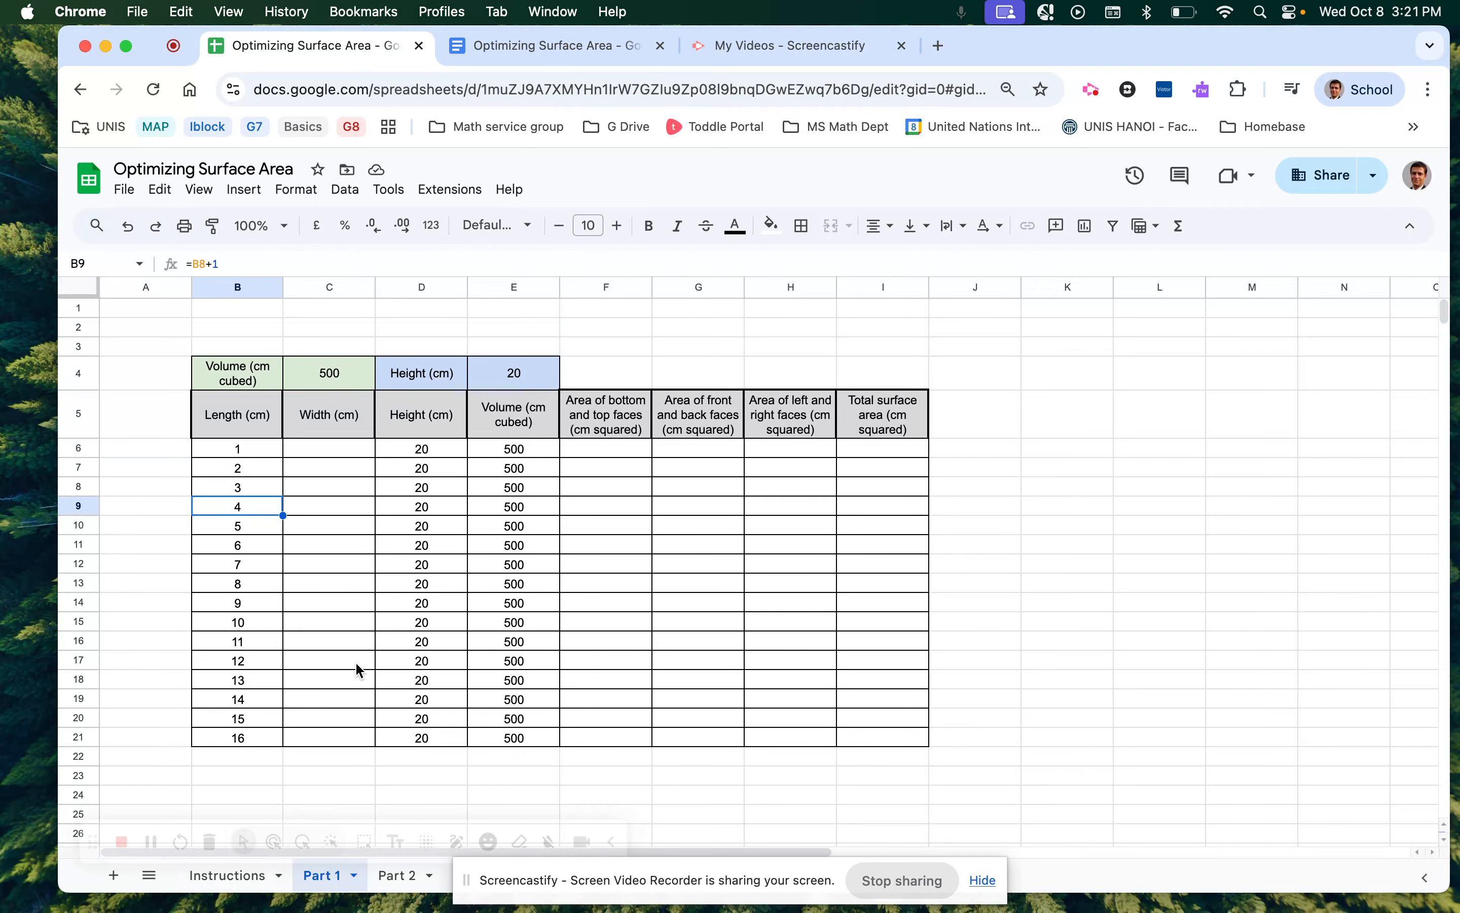
click(337, 450)
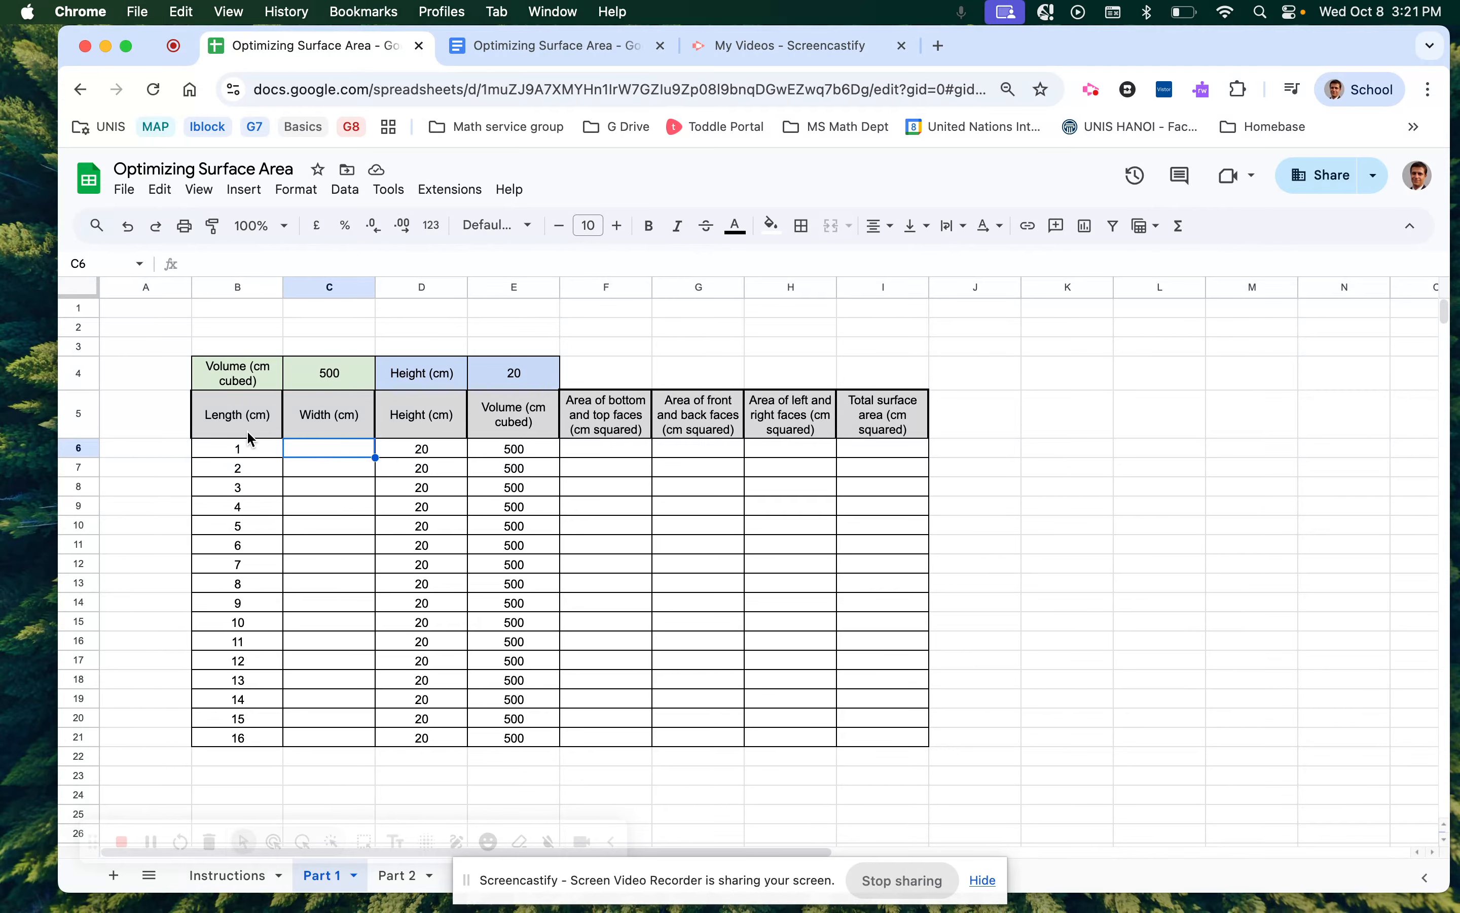
click(237, 417)
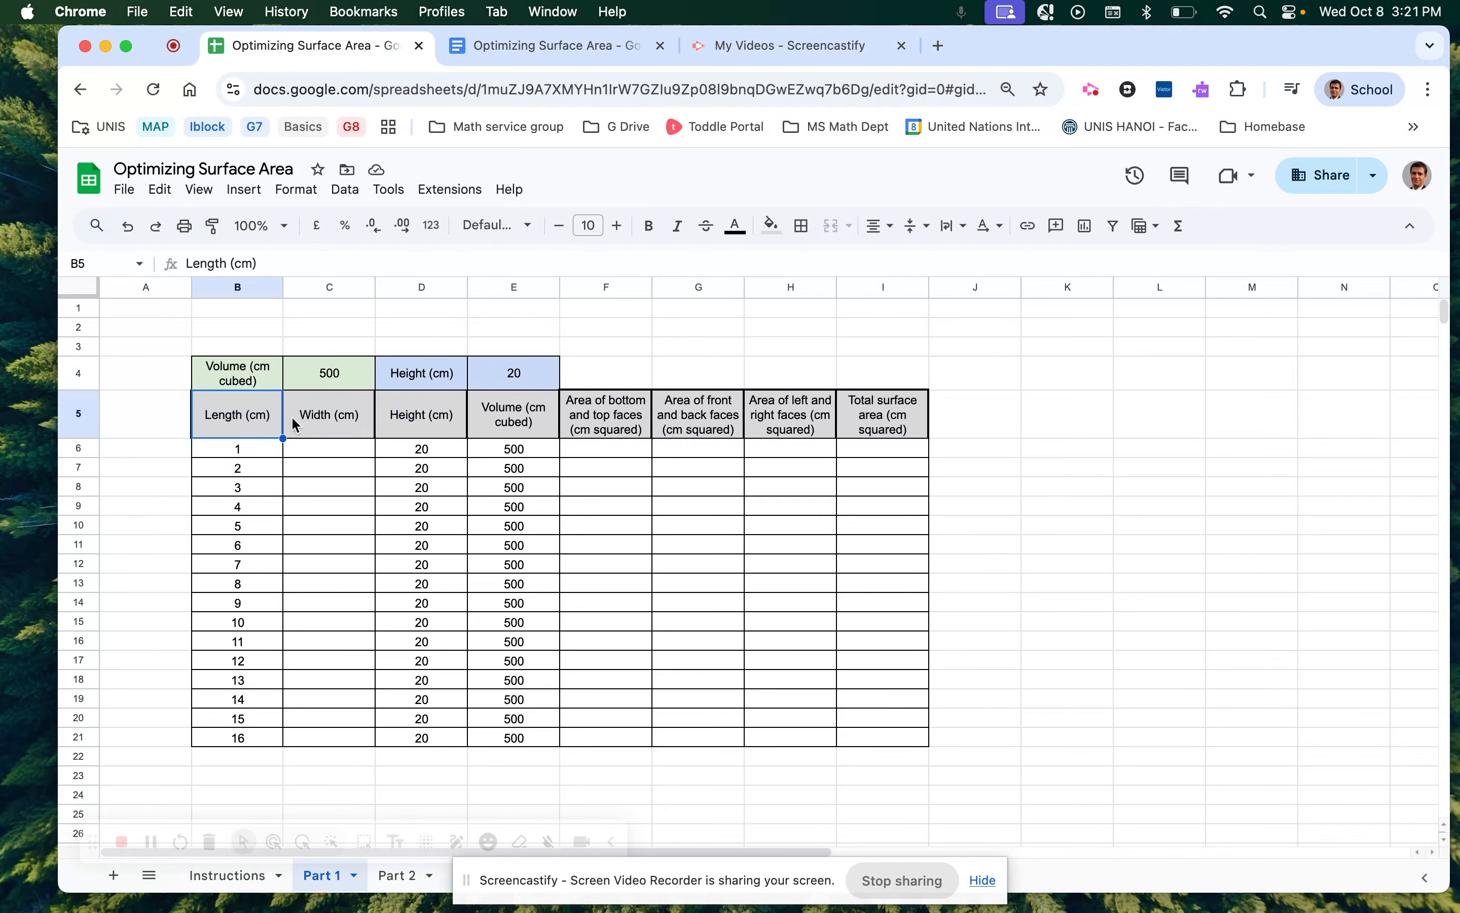
click(328, 413)
click(441, 417)
click(533, 420)
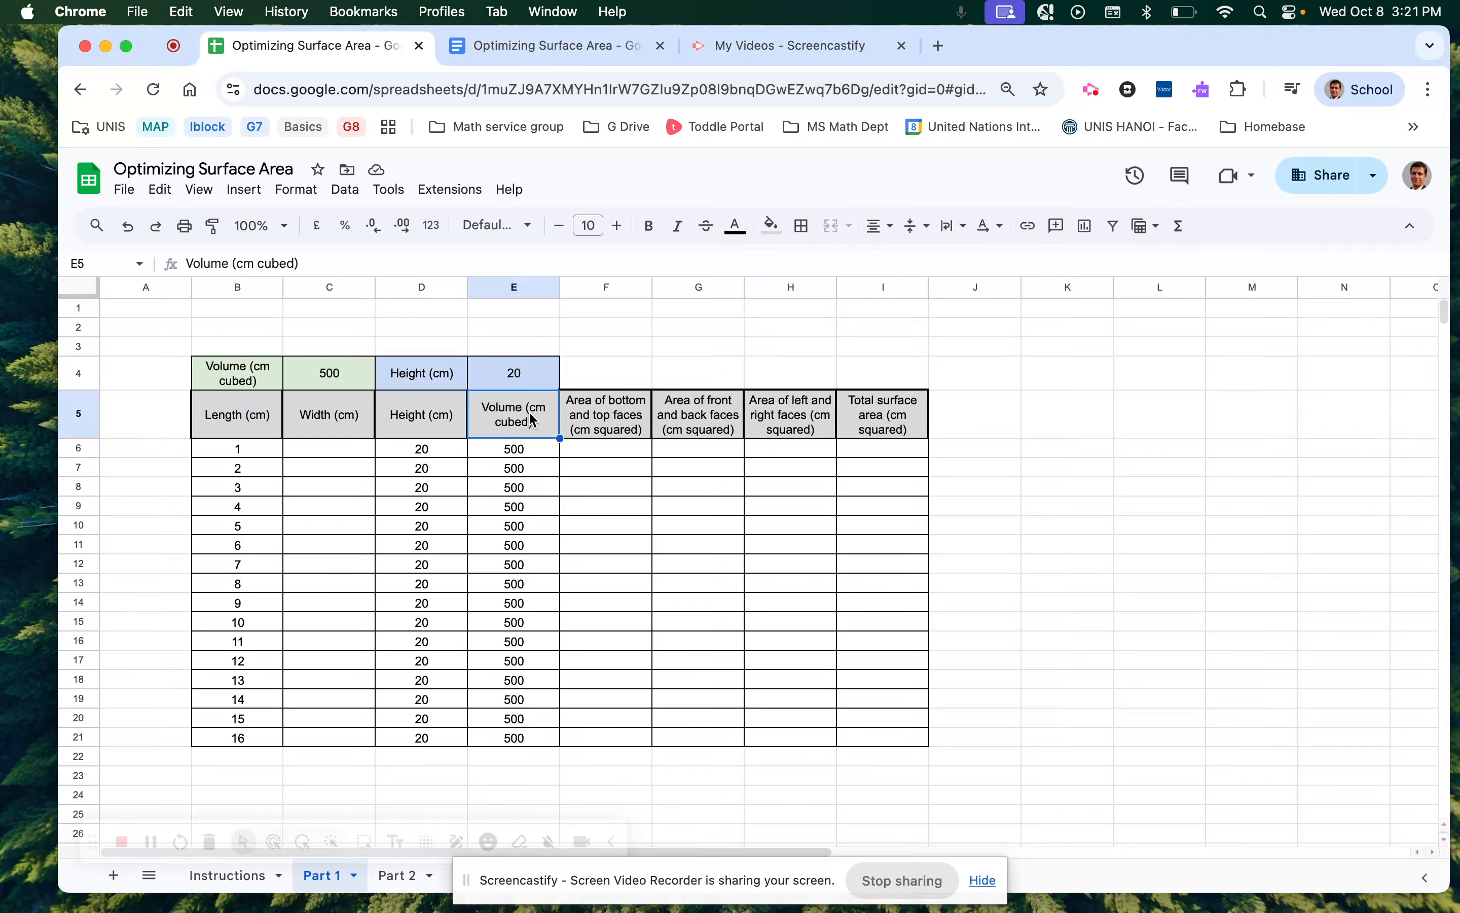
click(324, 450)
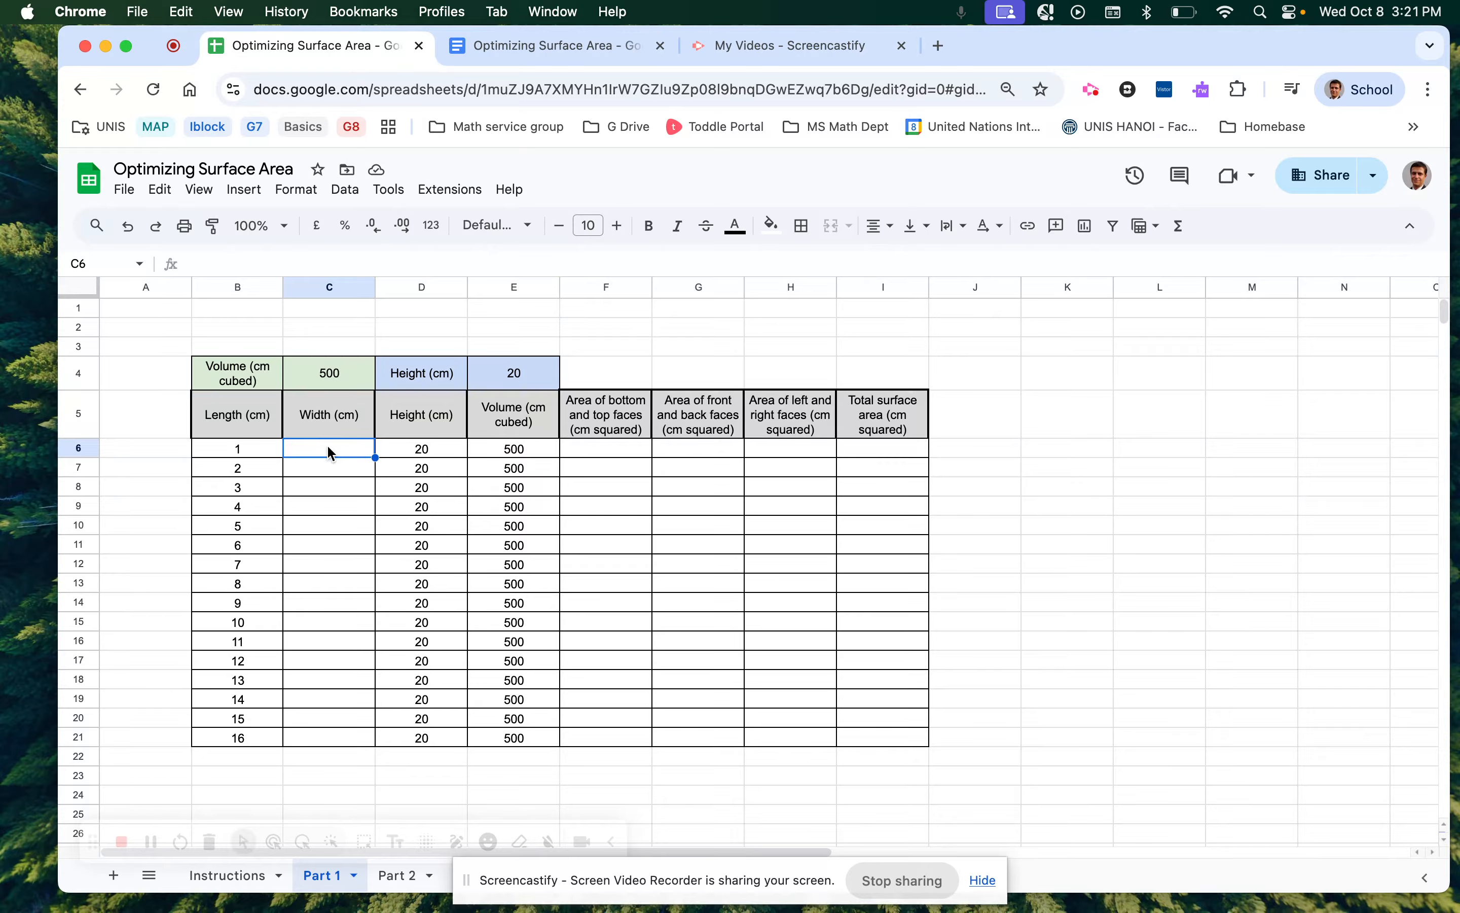
click(535, 450)
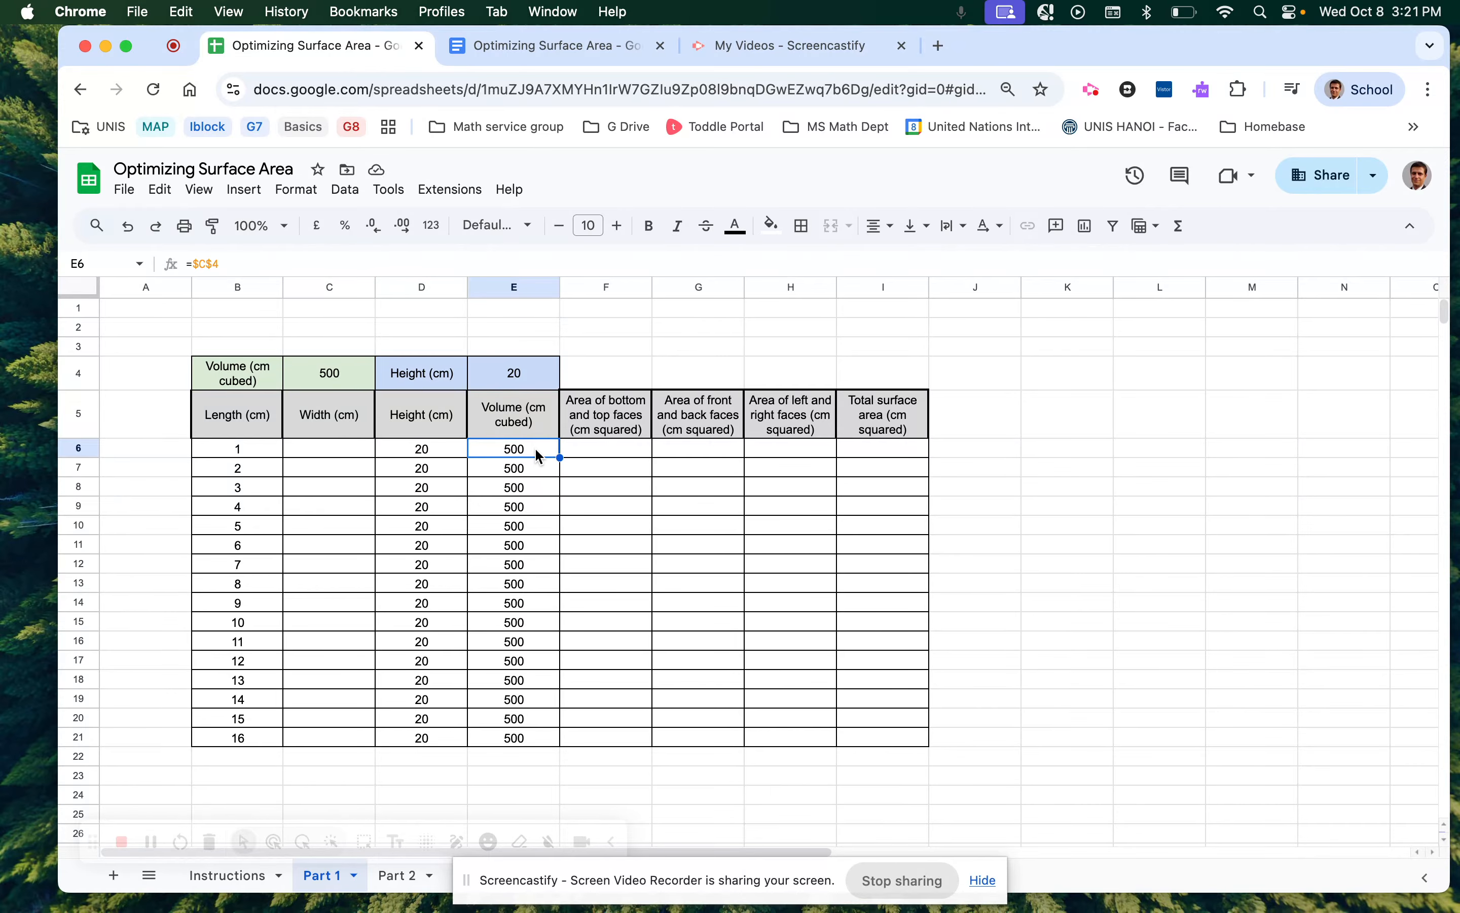
click(356, 454)
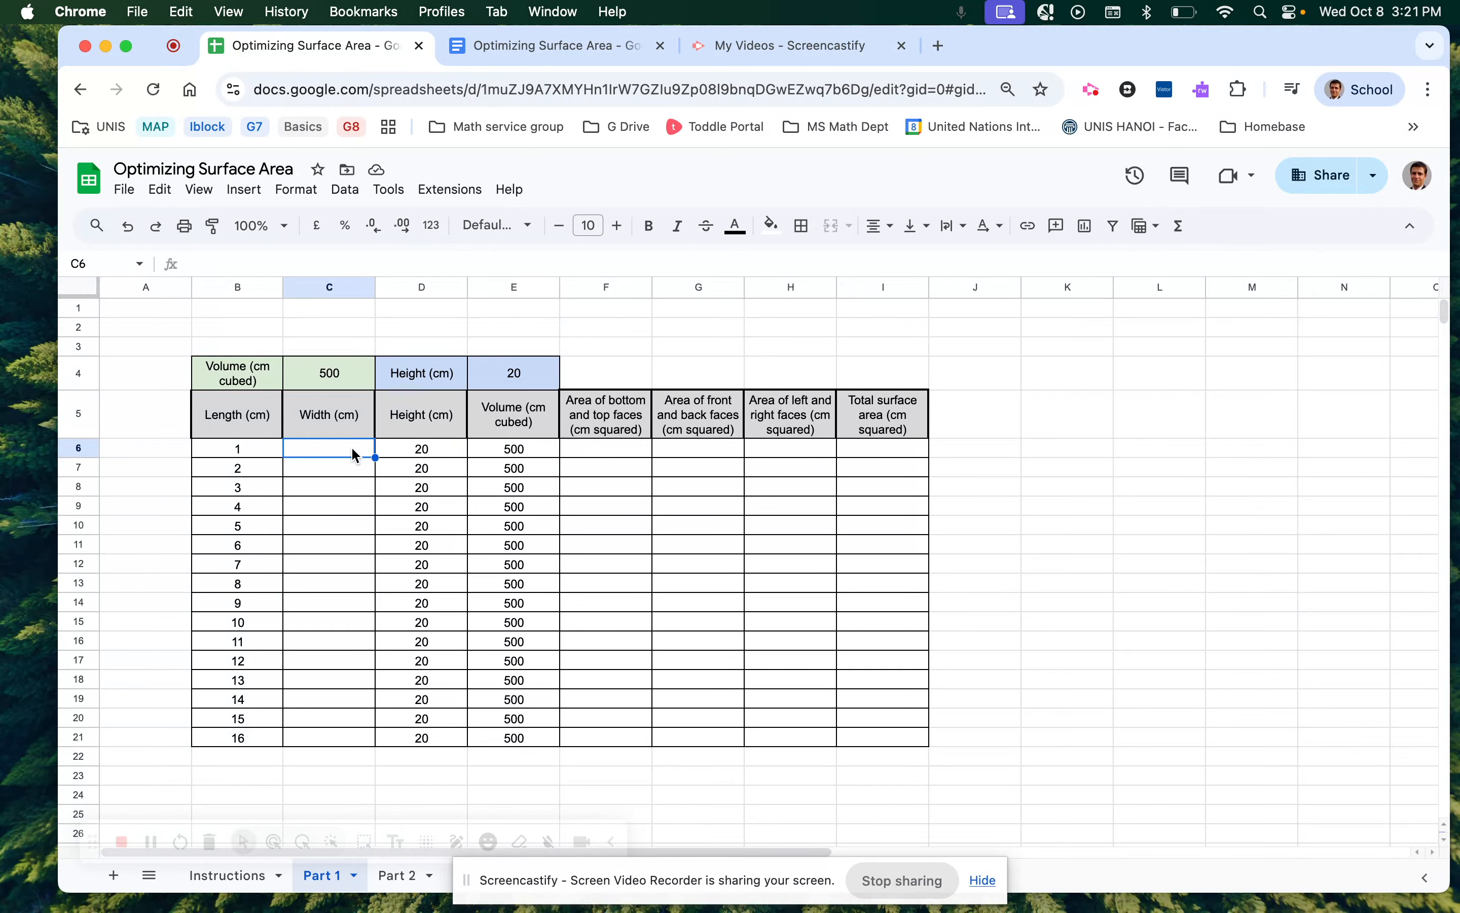
Enter =E6/(B6*D6) in C6 so the first width shows 25.00.
text(=)
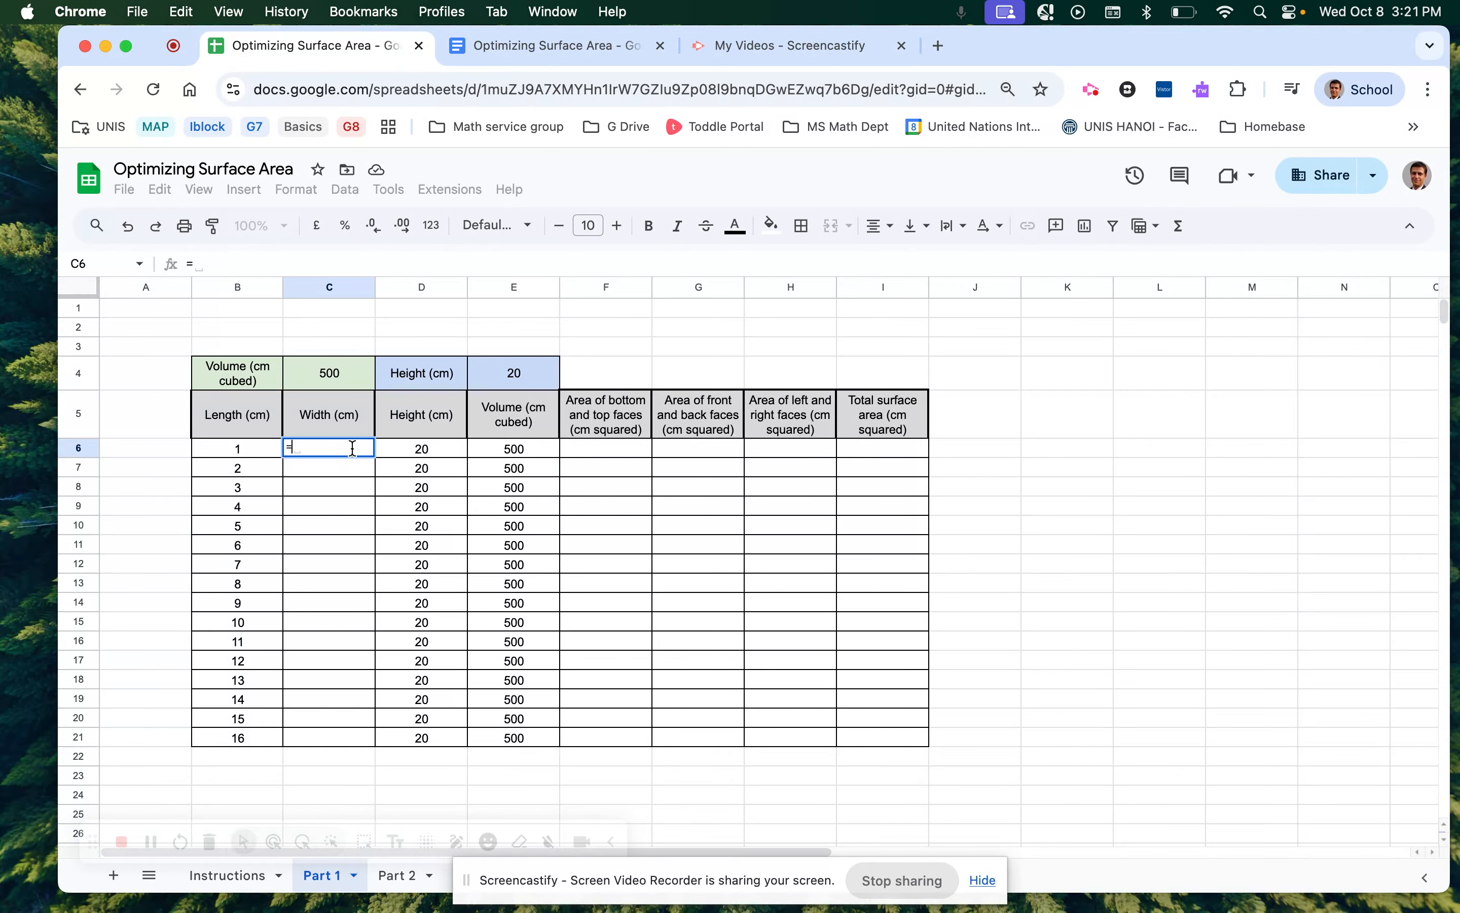
click(500, 453)
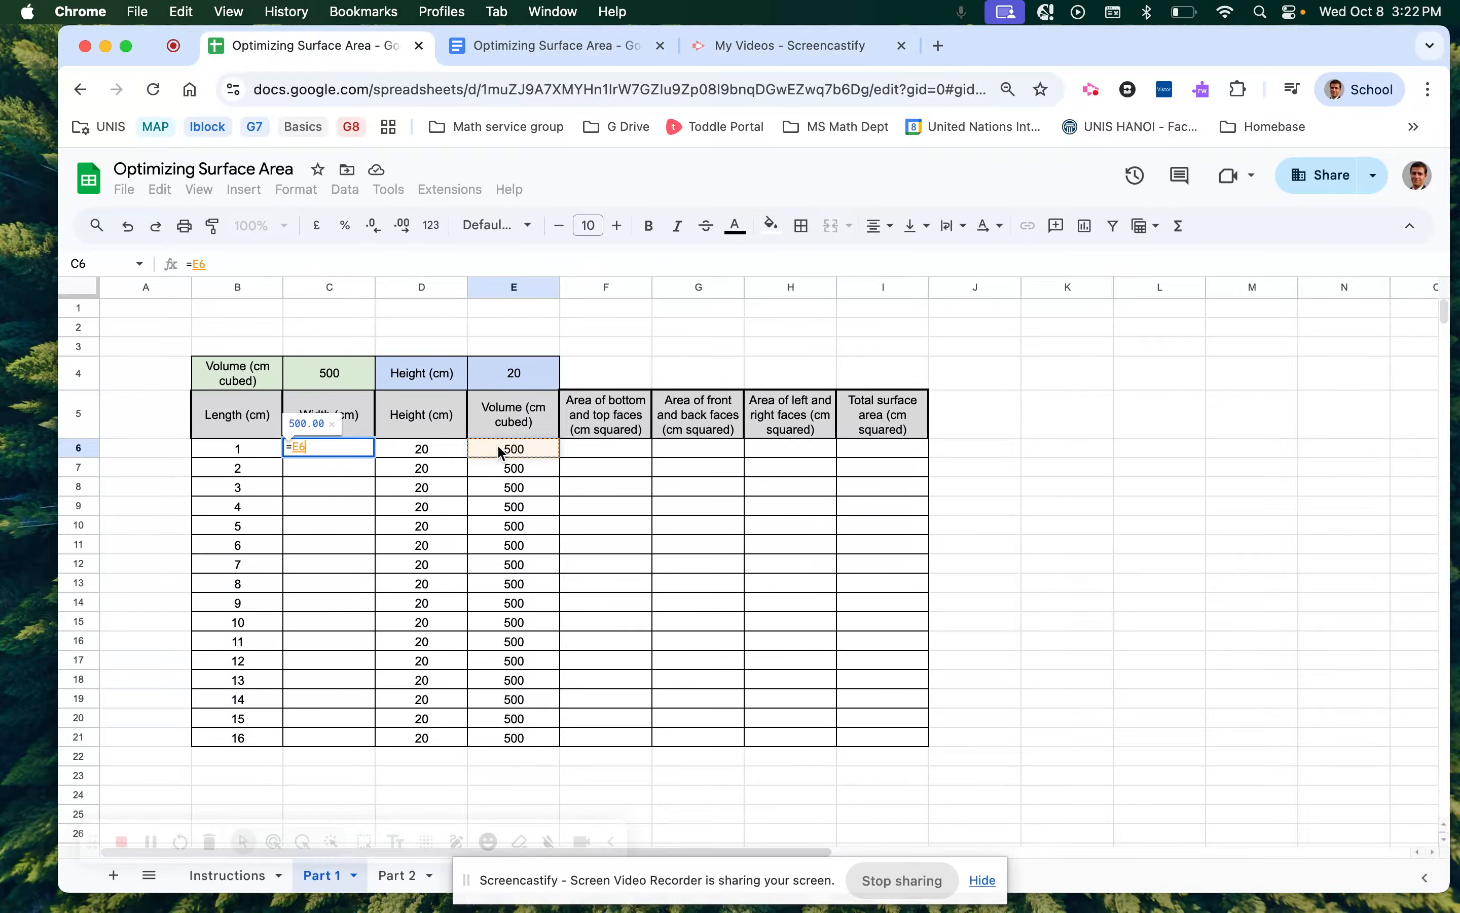
text(/)
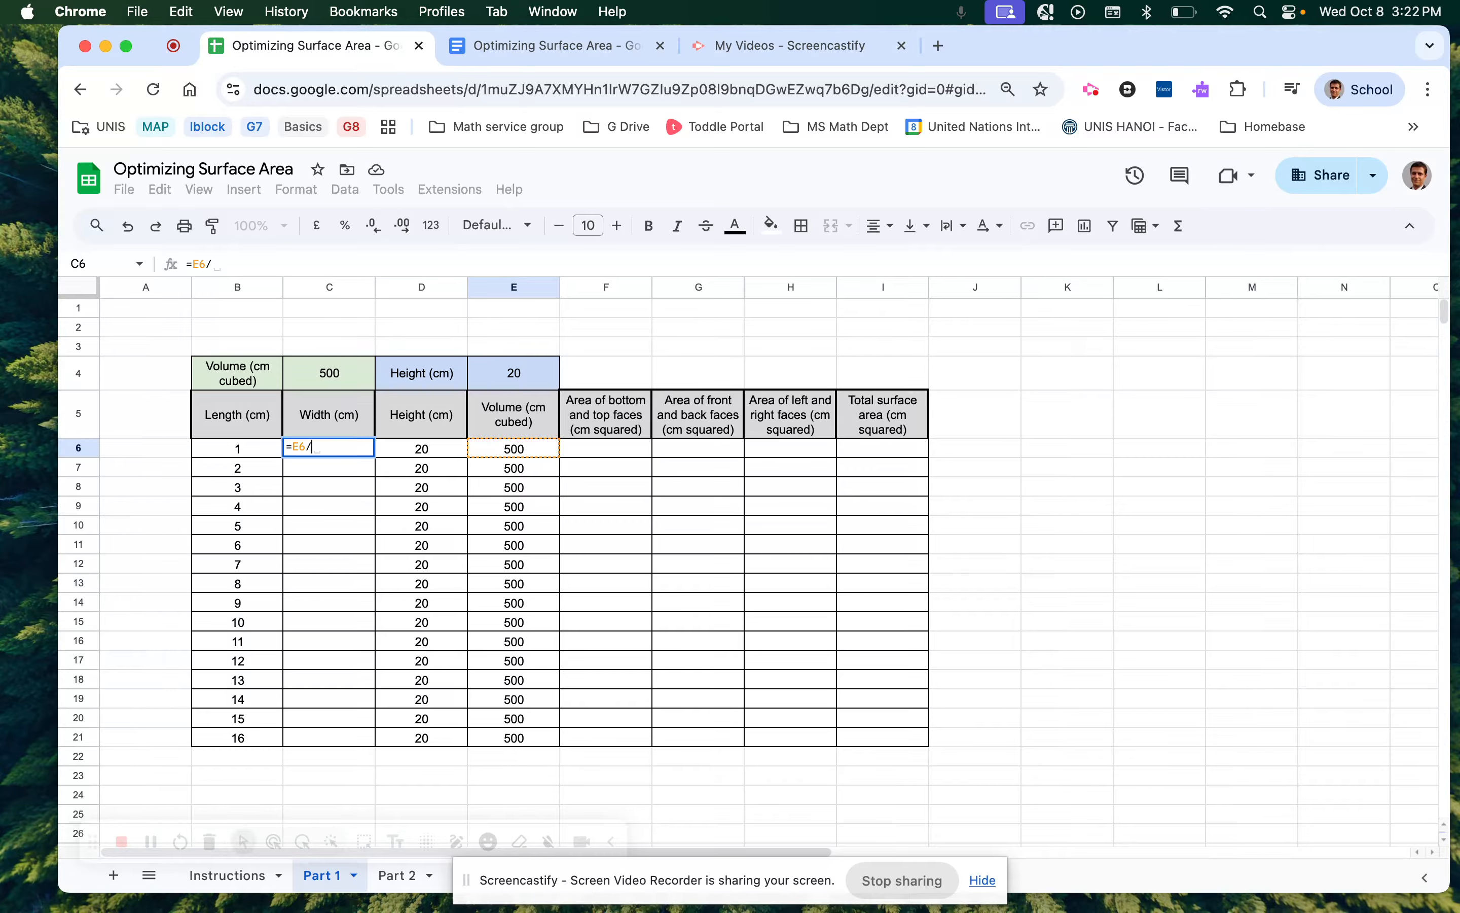
text(()
click(259, 454)
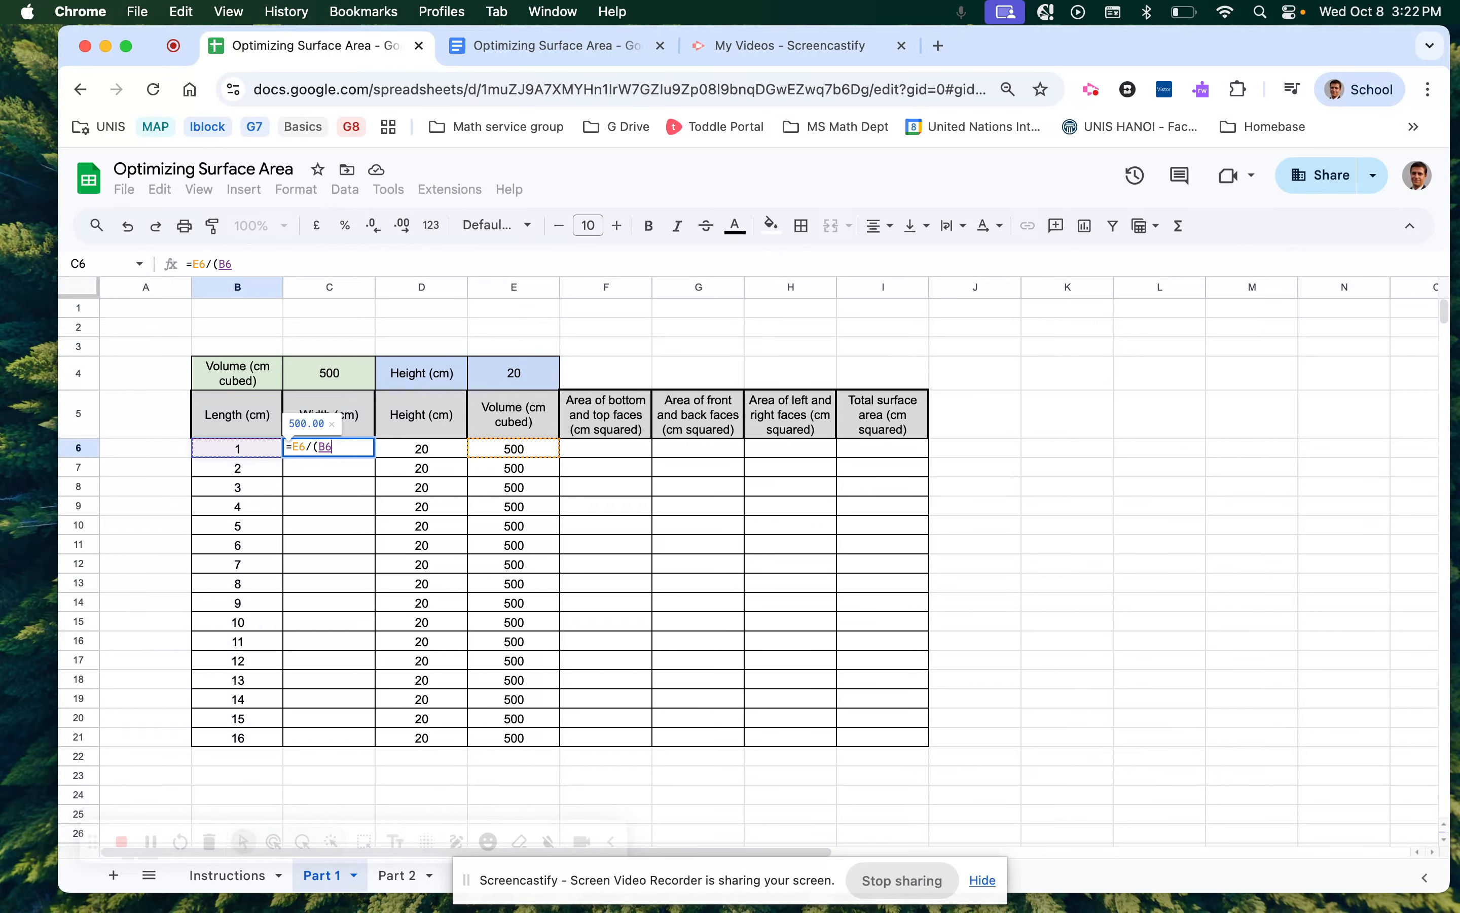
text(*)
click(398, 449)
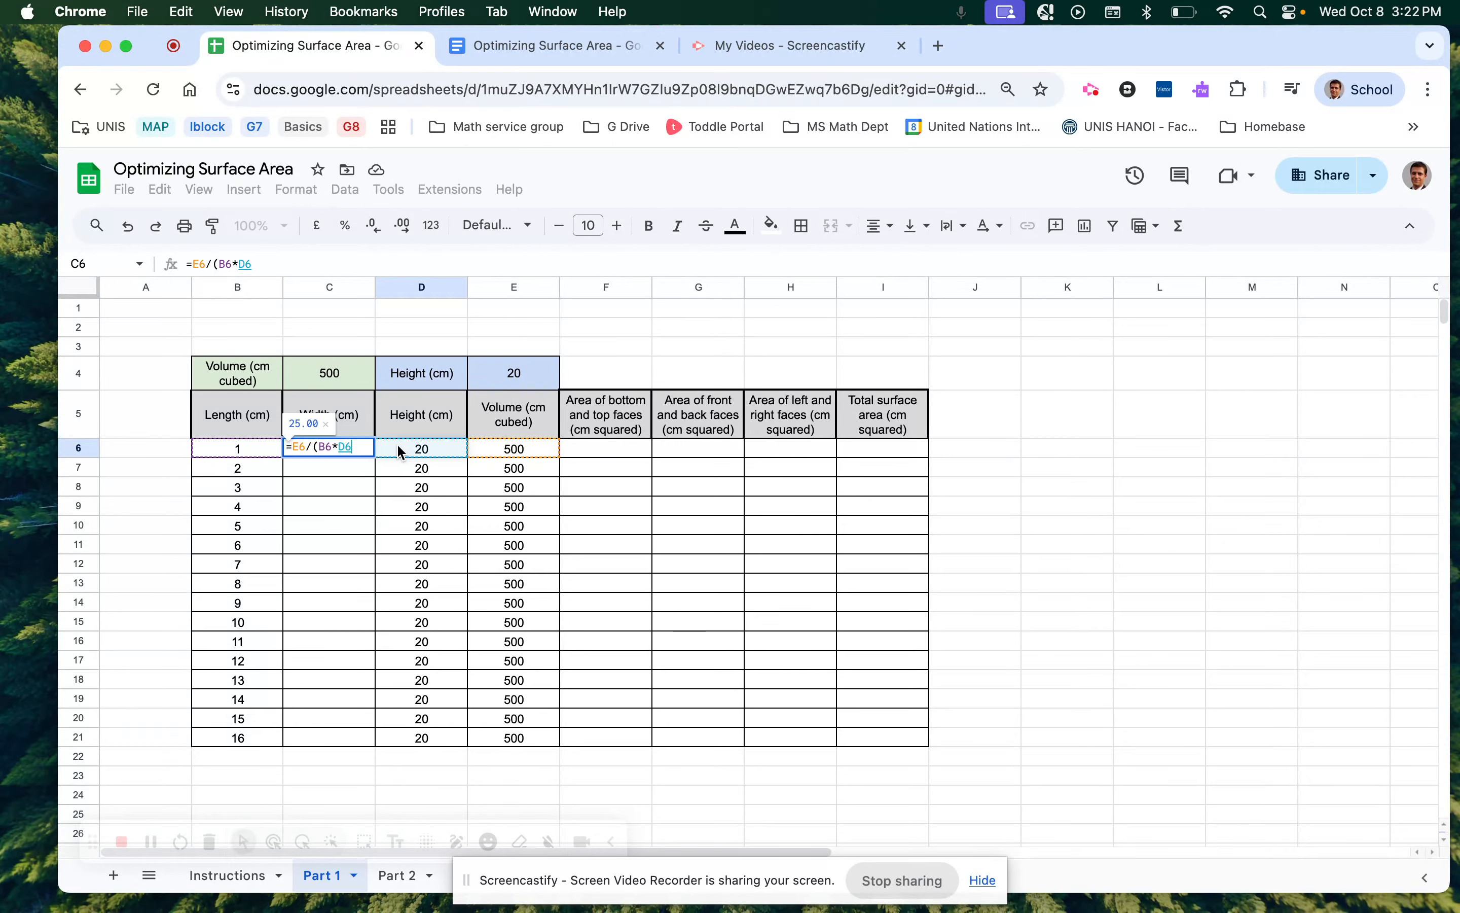
text())
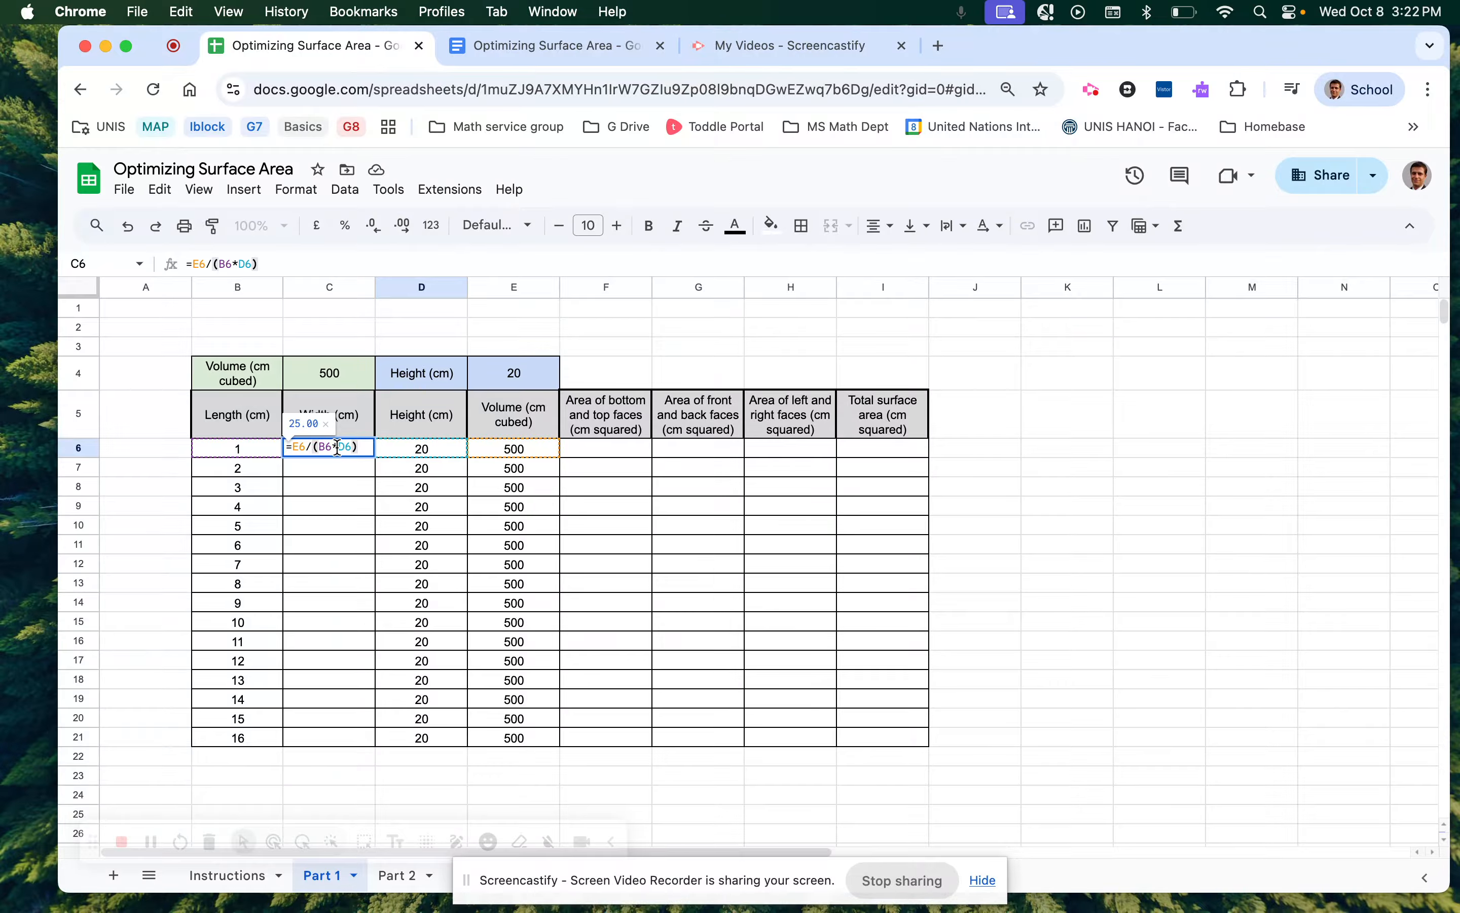
key(Return)
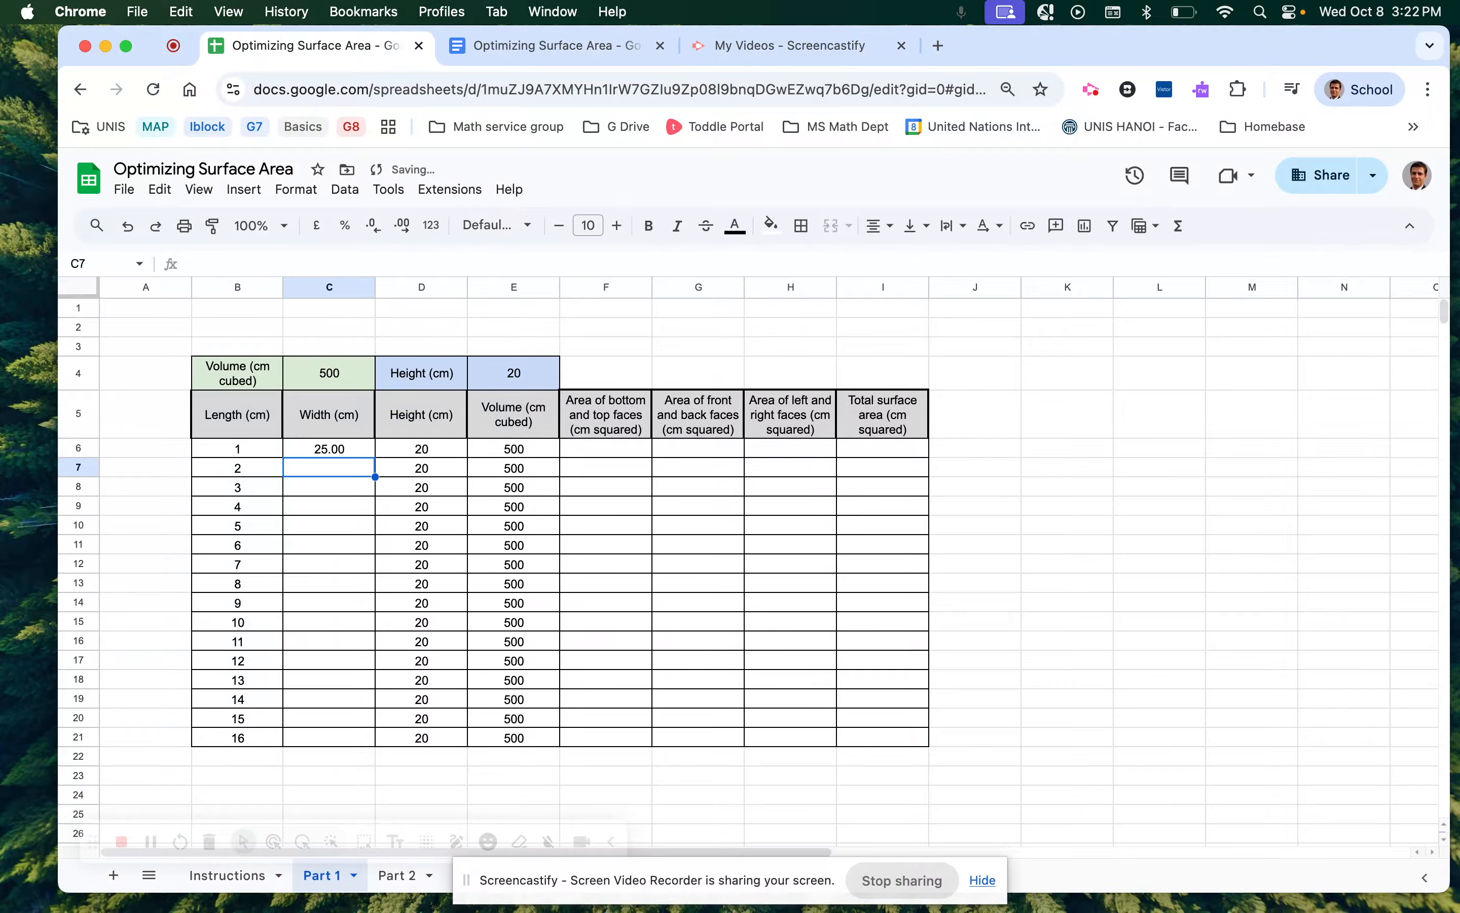
click(319, 452)
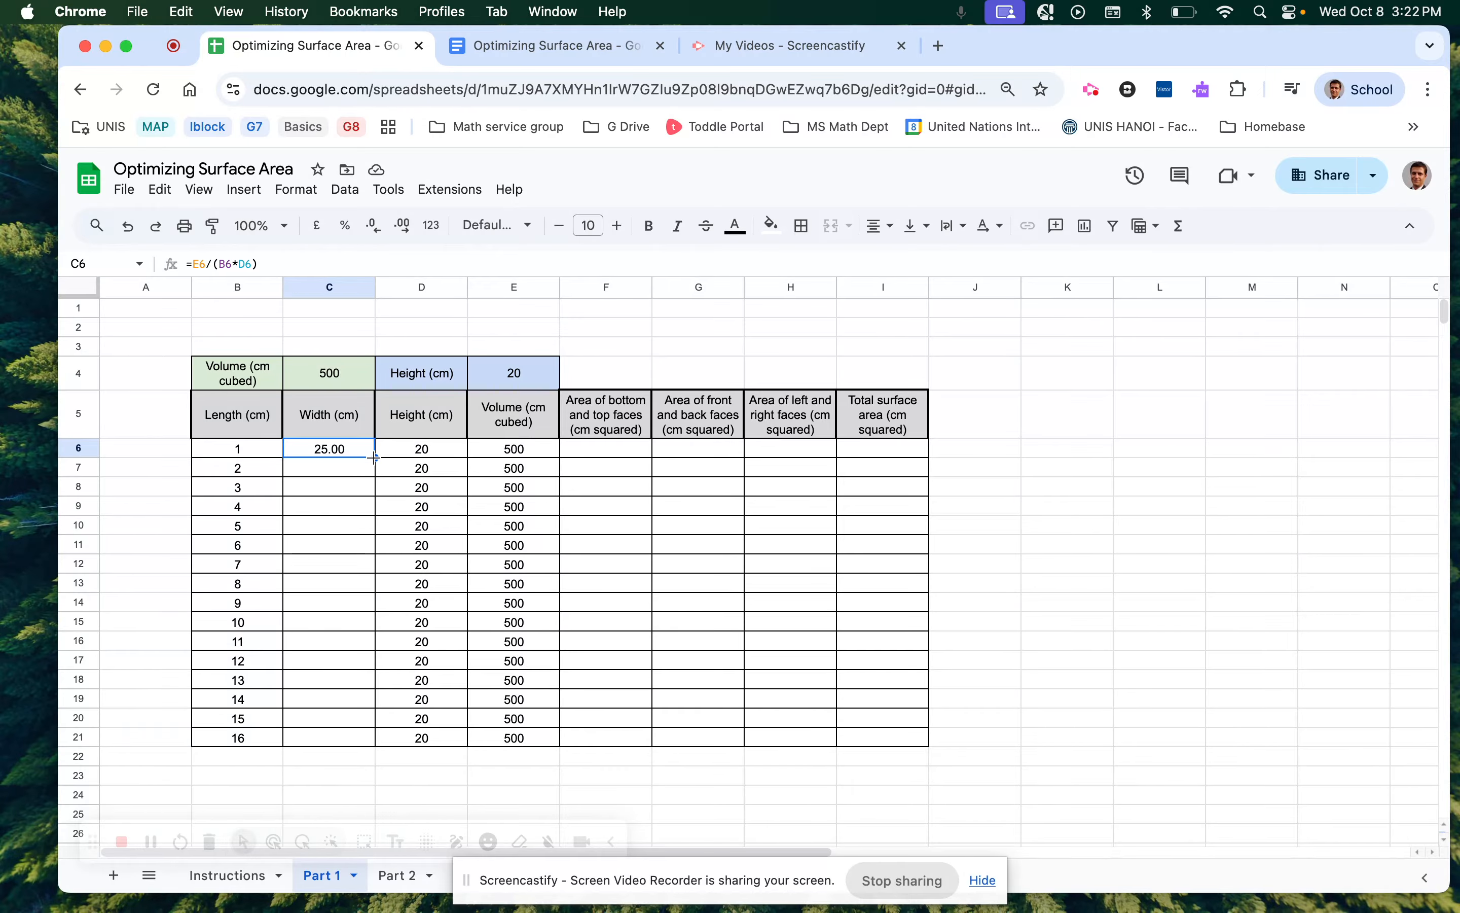
Copy the width formula down to C21, check the copies, and select C6:C21.
drag(375, 457, 374, 751)
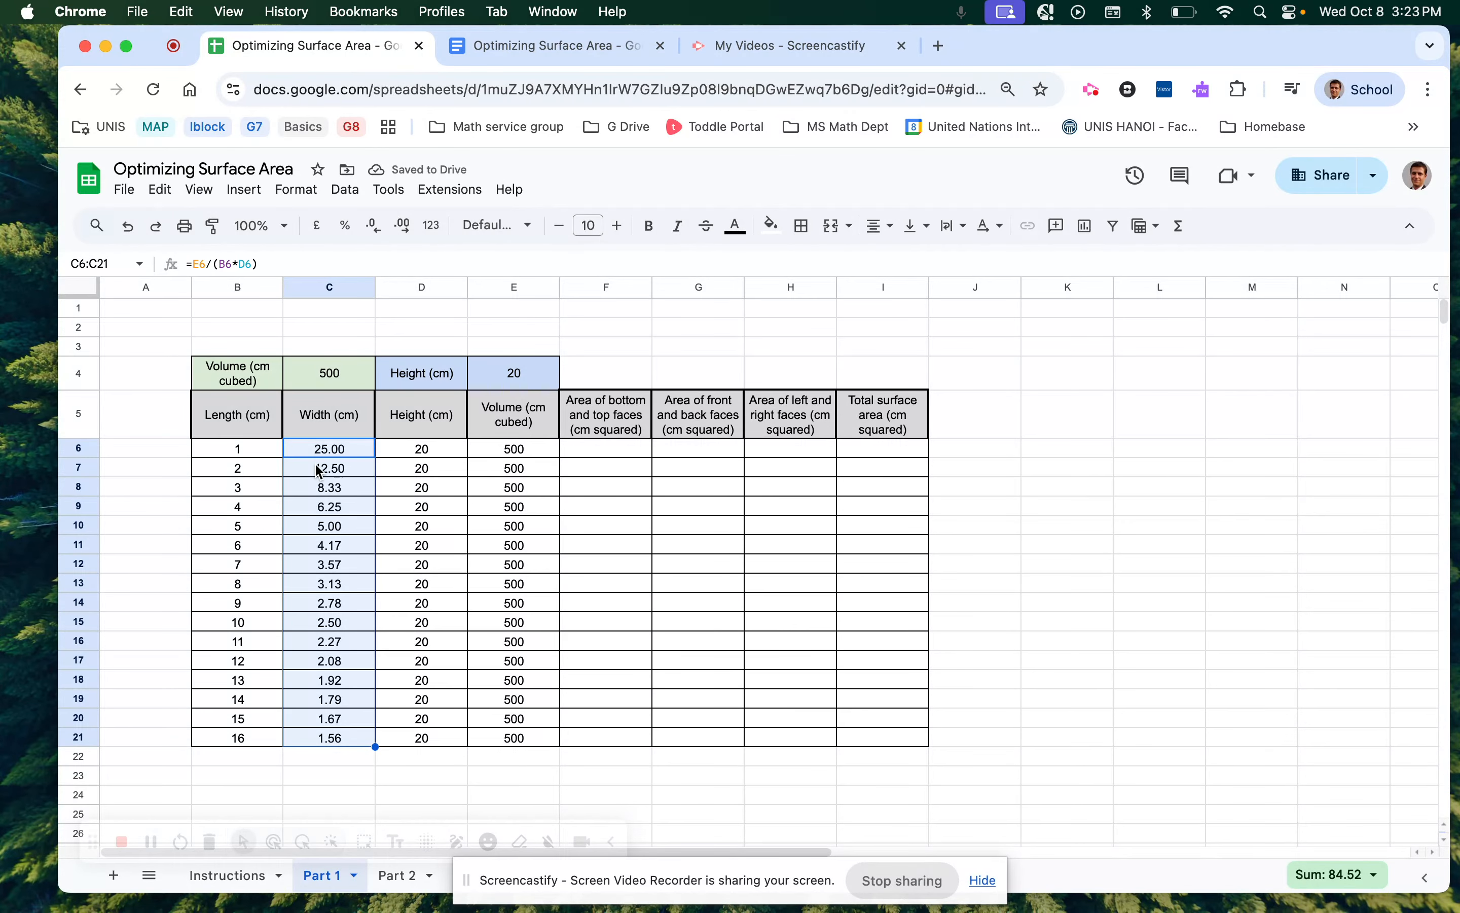
click(245, 476)
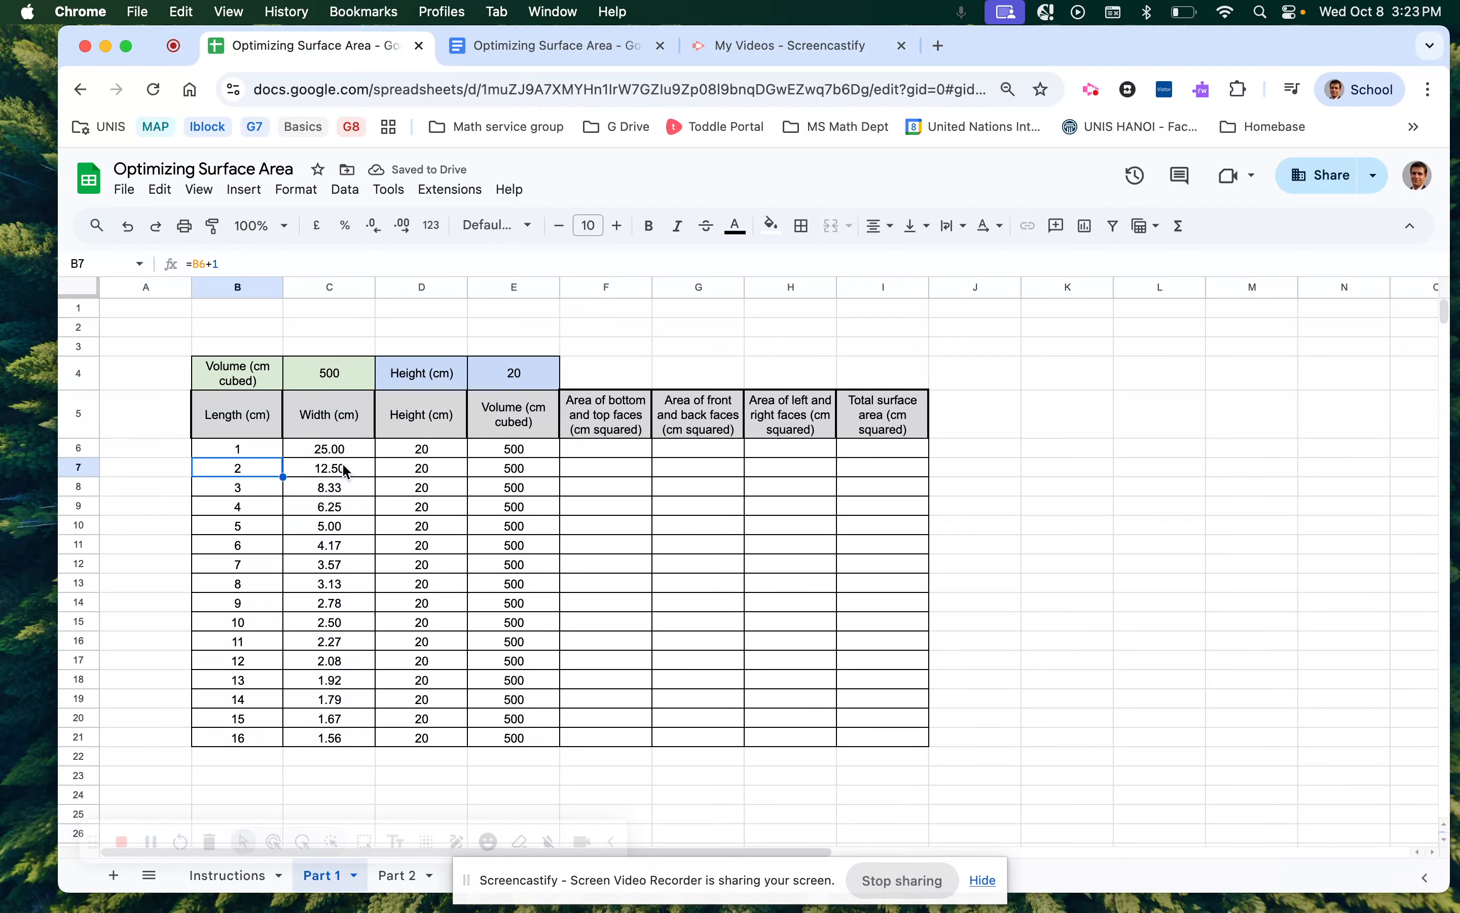
click(259, 487)
click(339, 490)
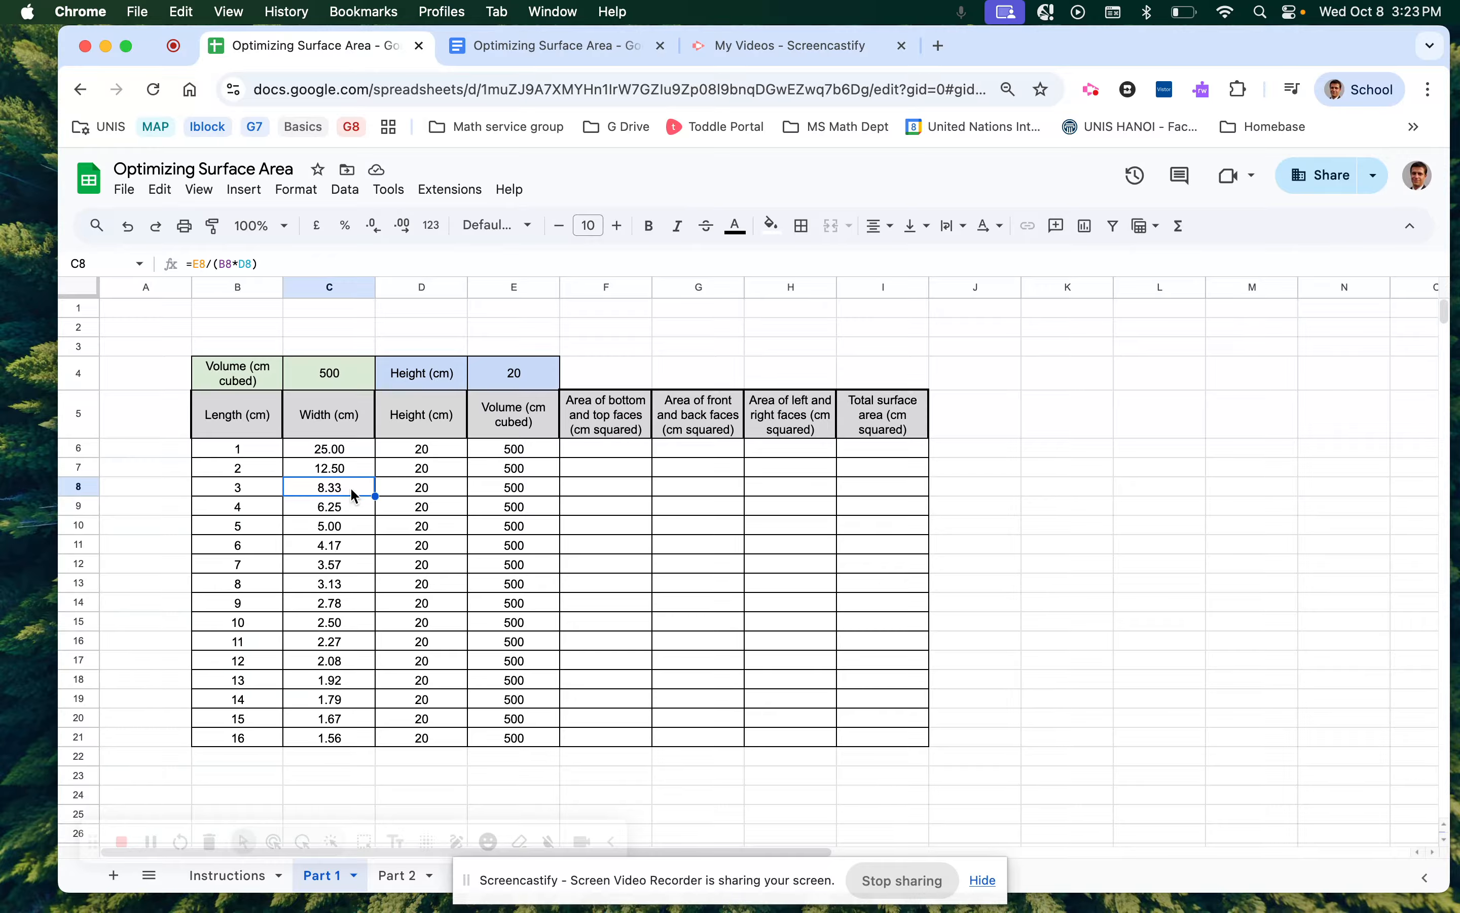
drag(340, 454, 354, 741)
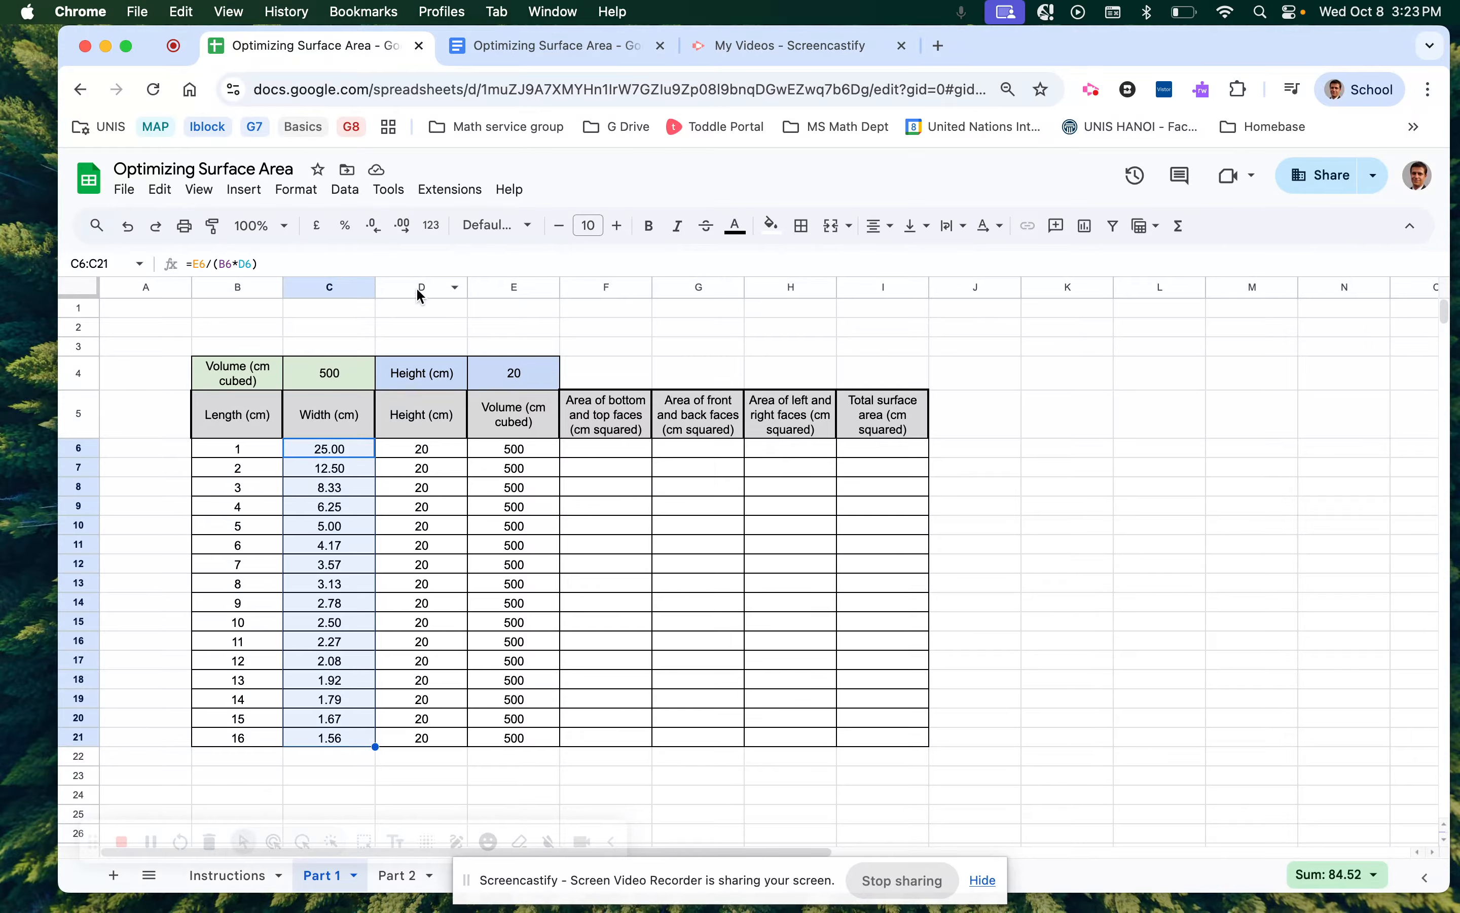
Try changing the widths' decimal places up and down, ending at whole numbers.
click(375, 229)
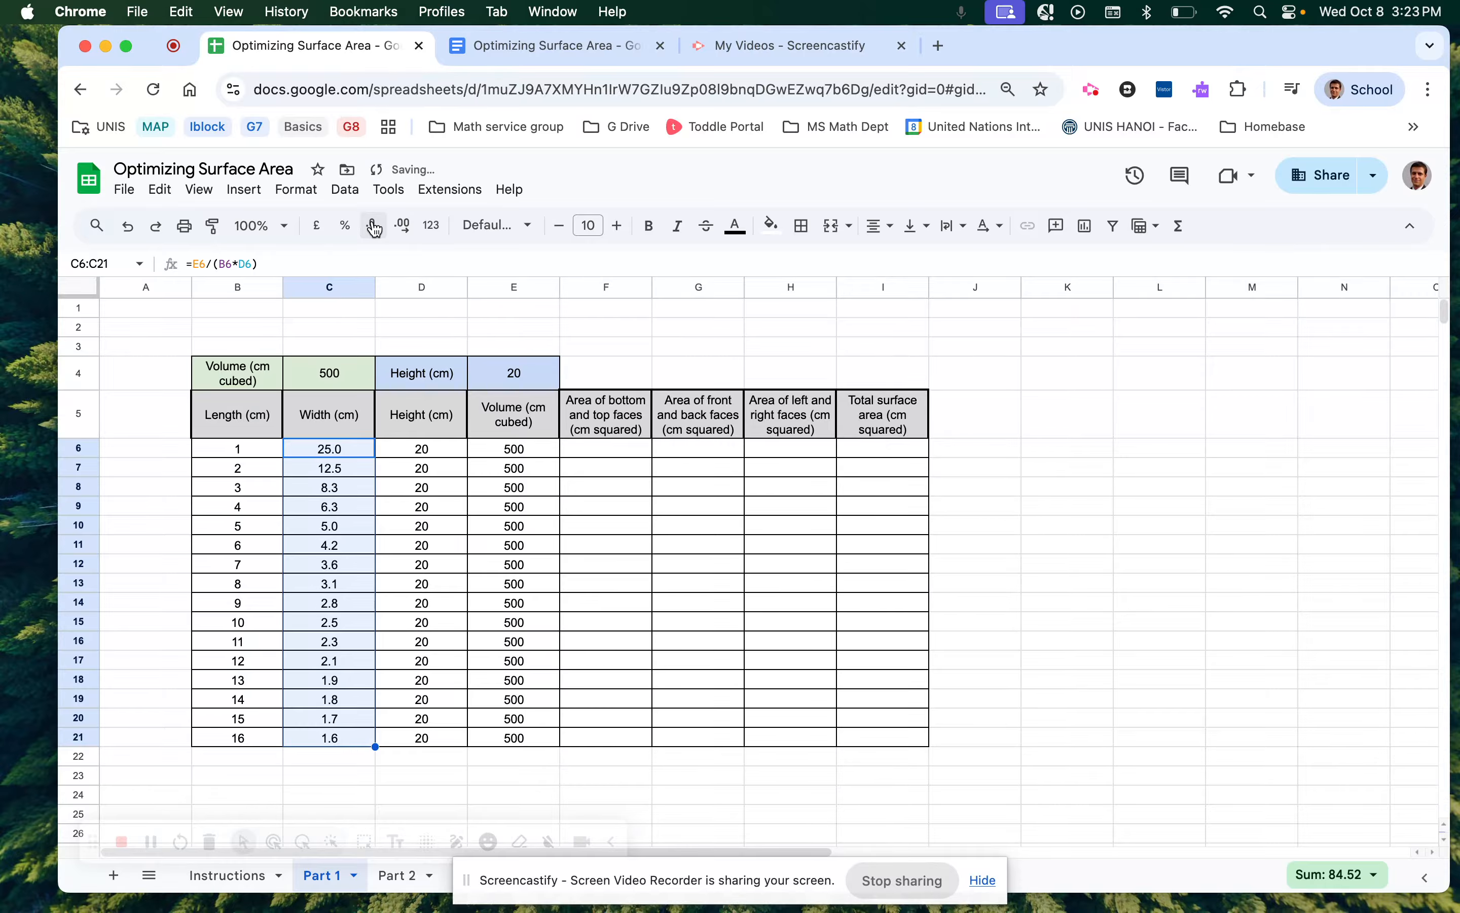
click(404, 229)
click(409, 235)
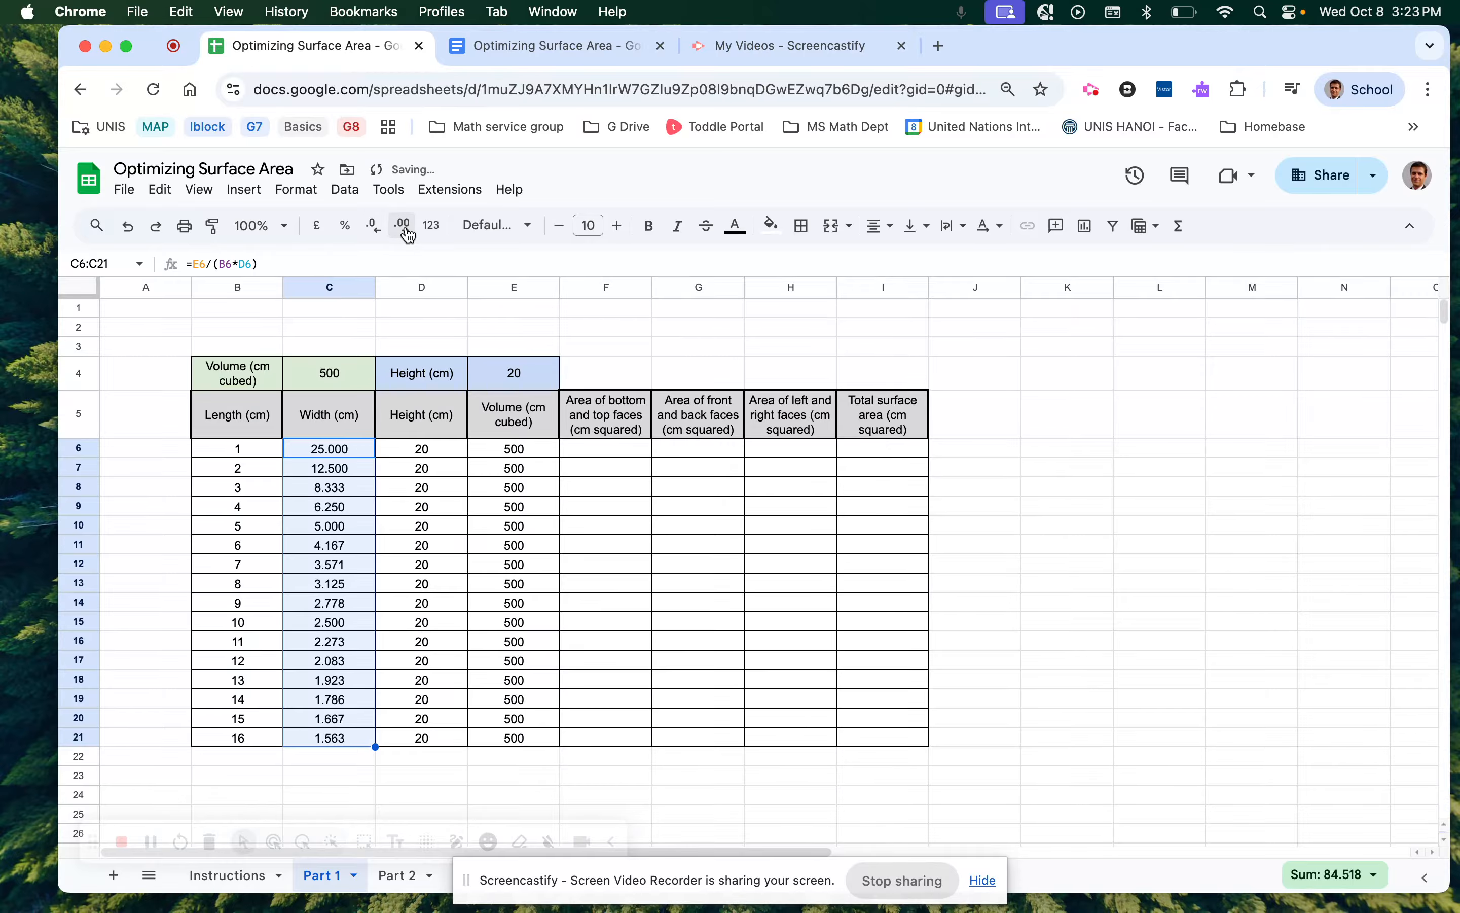
click(374, 232)
click(374, 233)
click(374, 232)
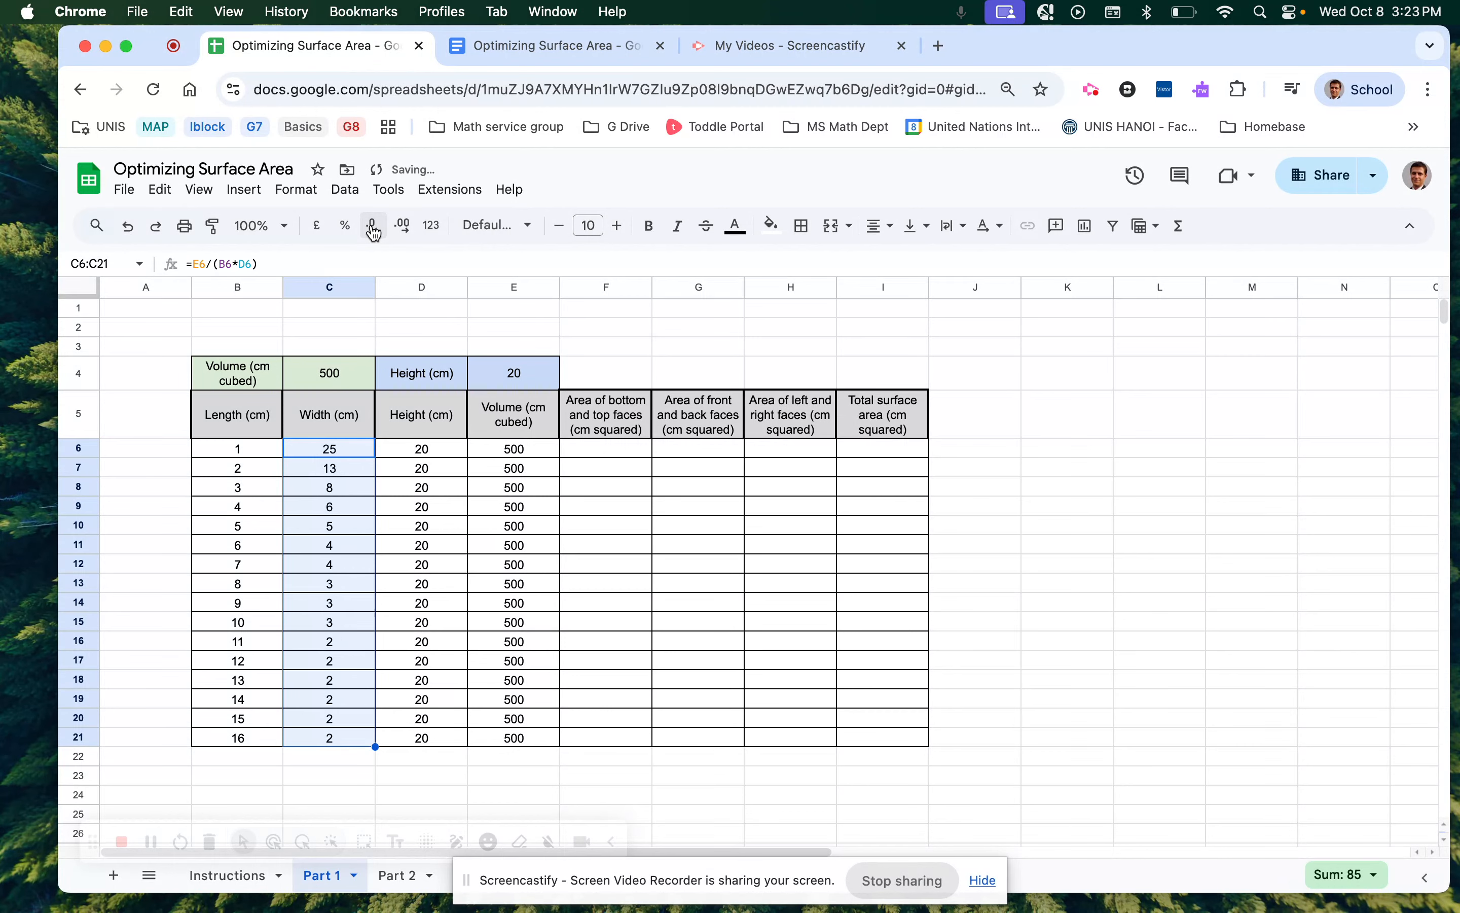
Reselect C6:C21 and show the widths to three decimals, e.g. 25.000 to 1.563.
click(332, 640)
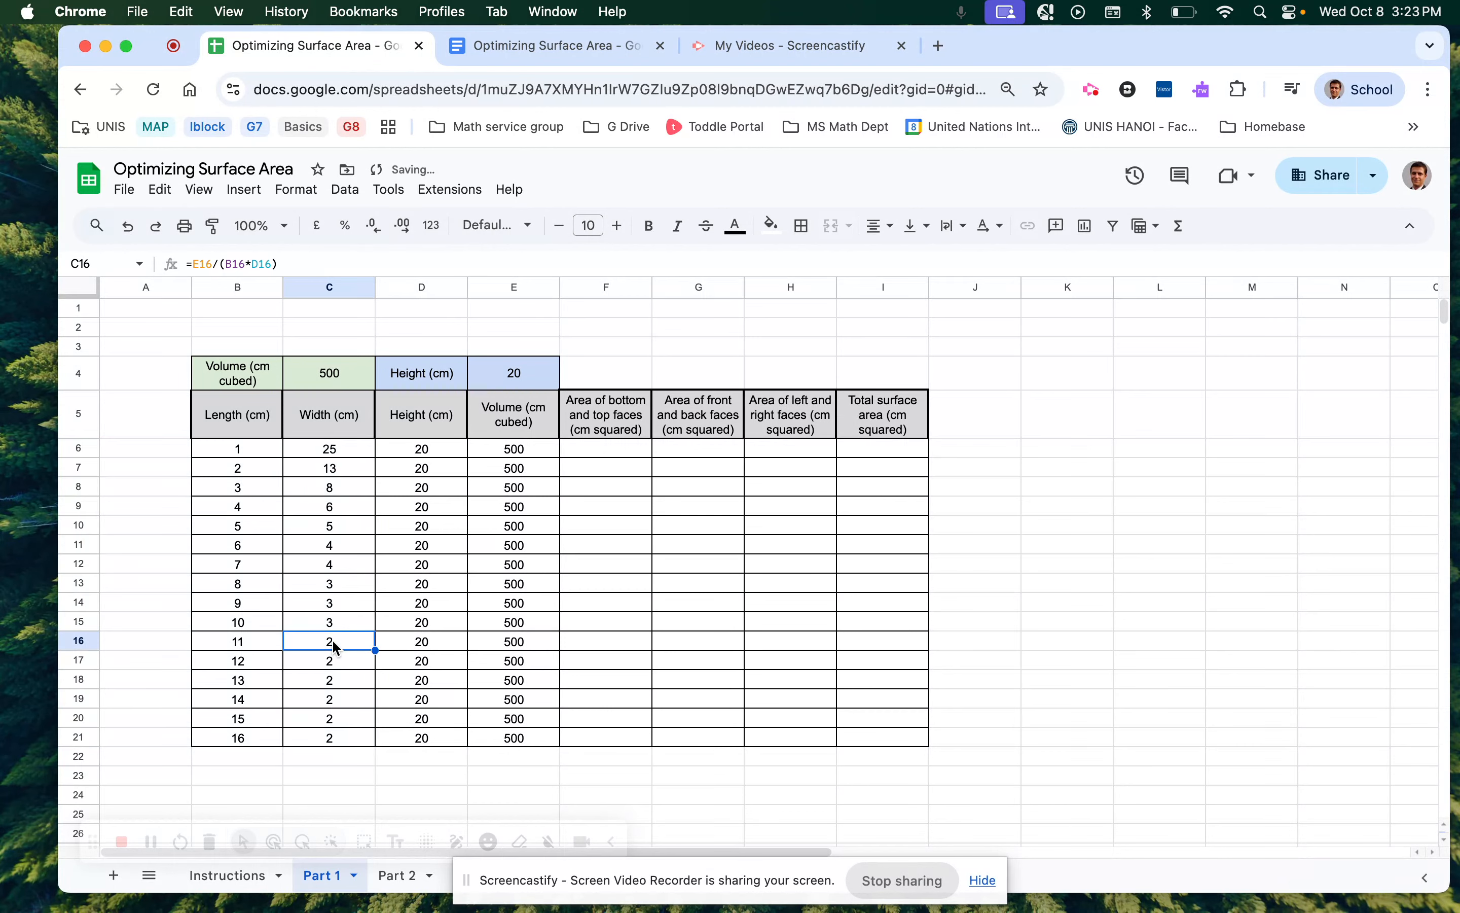
drag(332, 640, 340, 739)
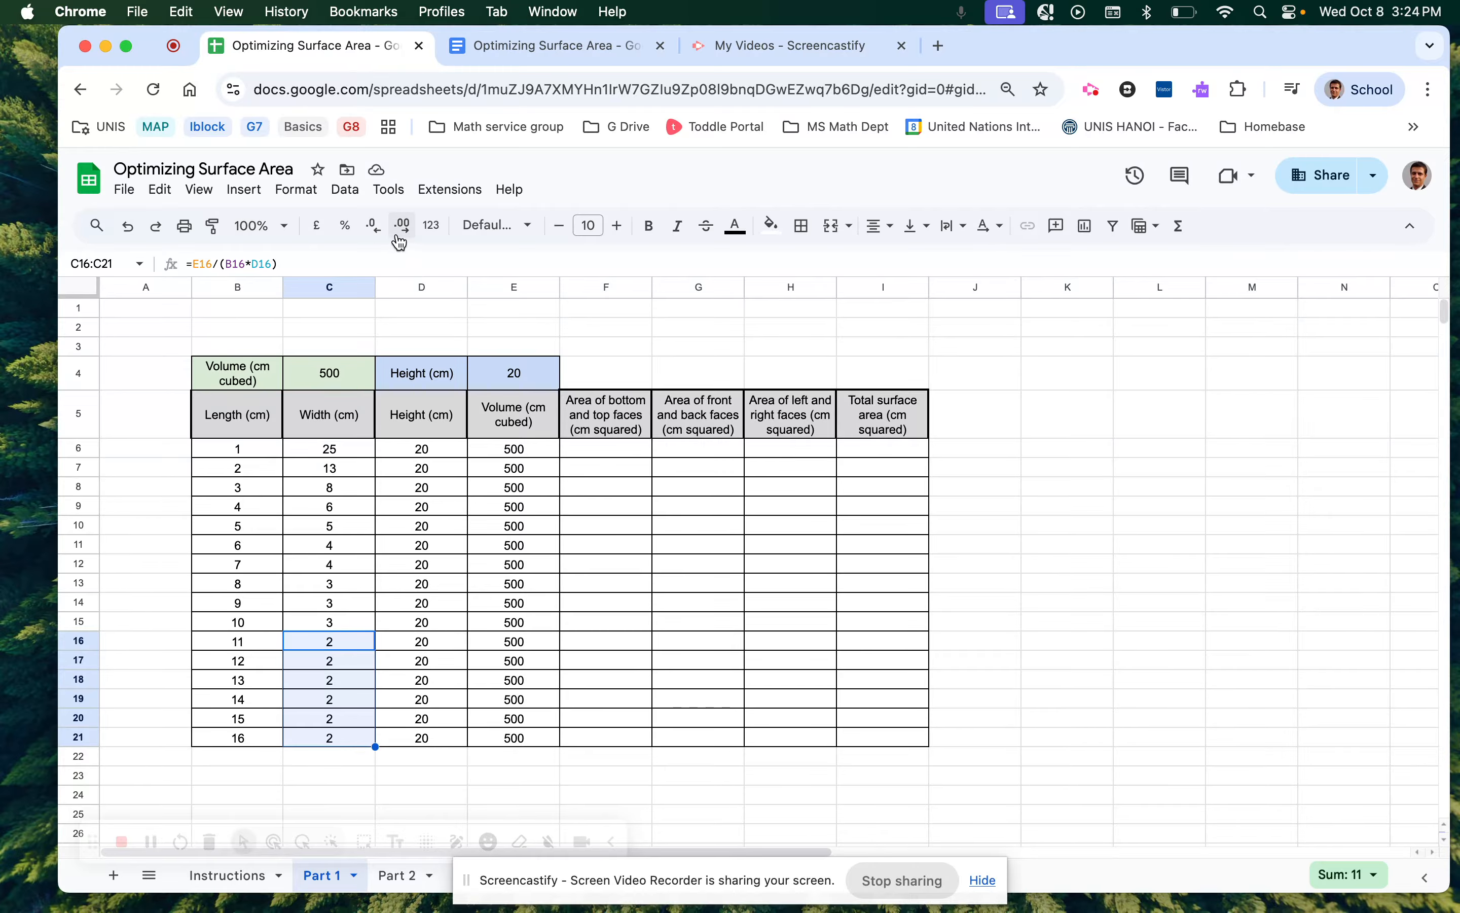
drag(323, 451, 324, 738)
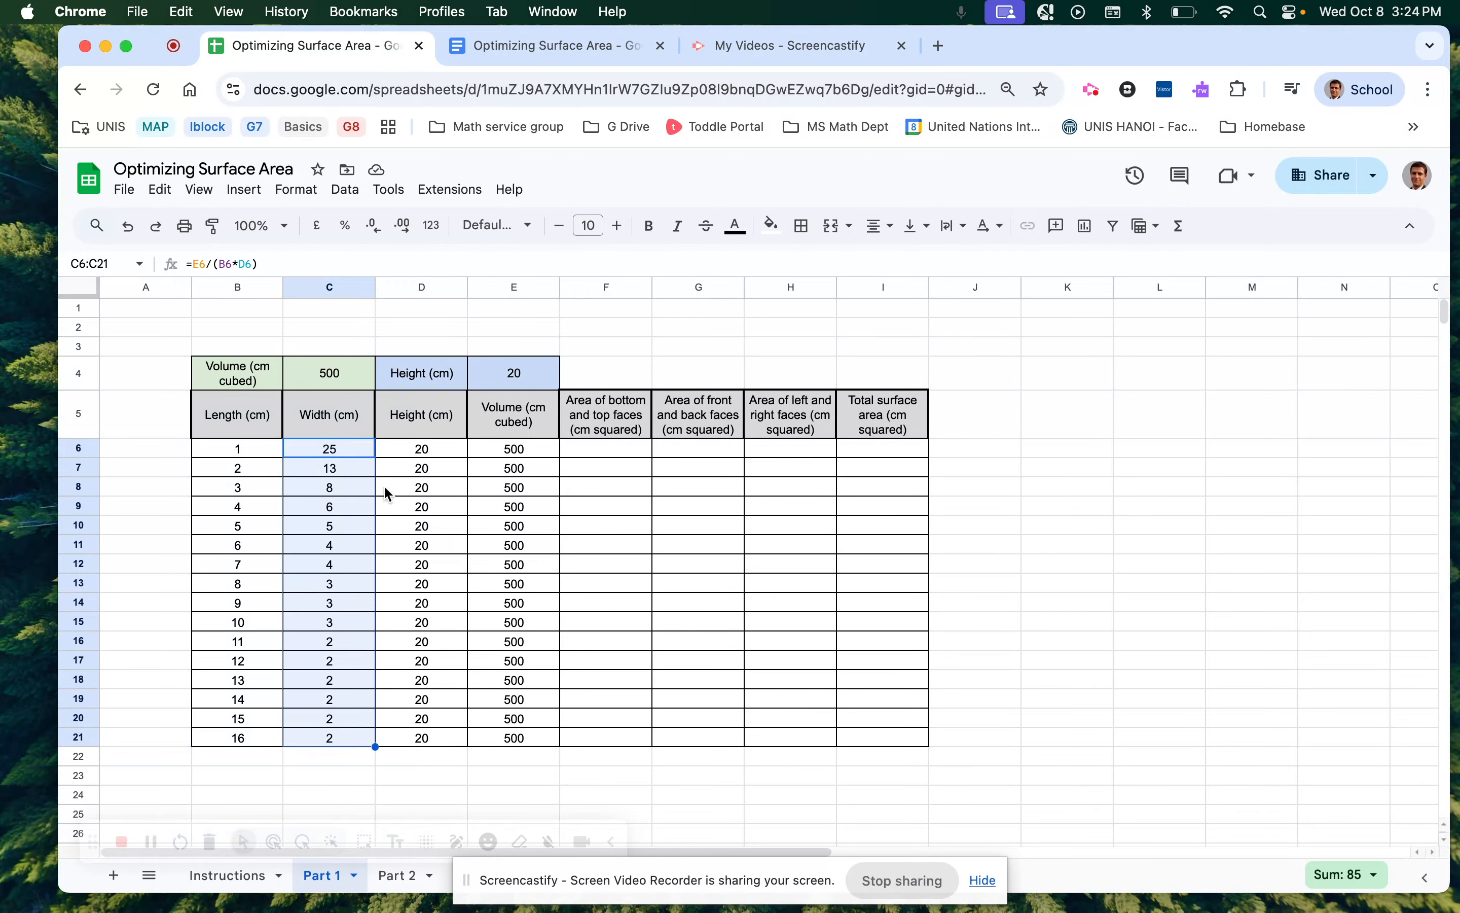
click(403, 228)
click(406, 241)
click(406, 240)
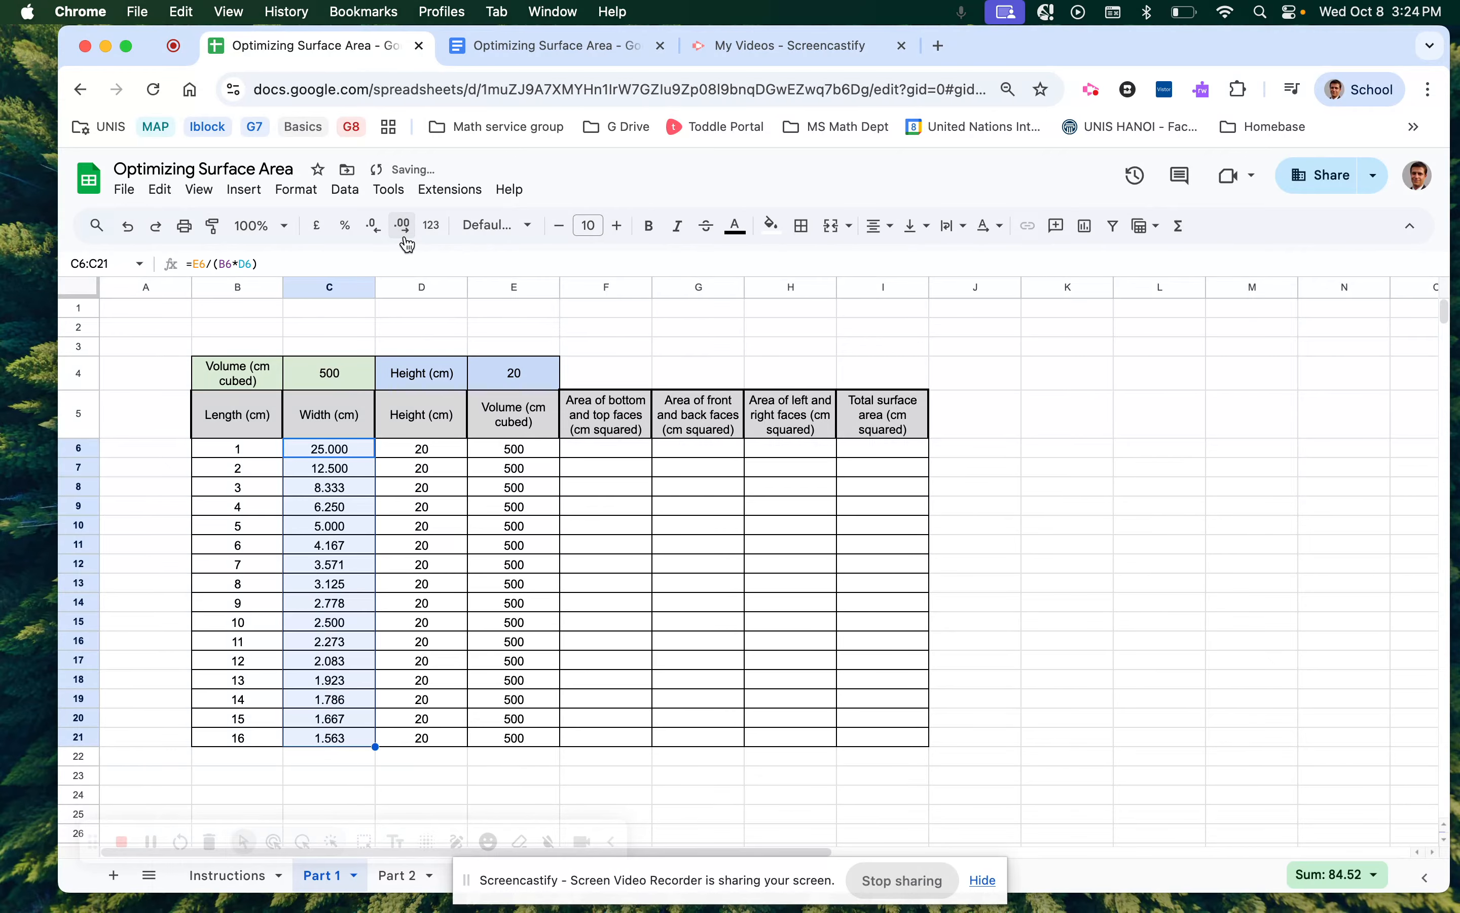
click(588, 456)
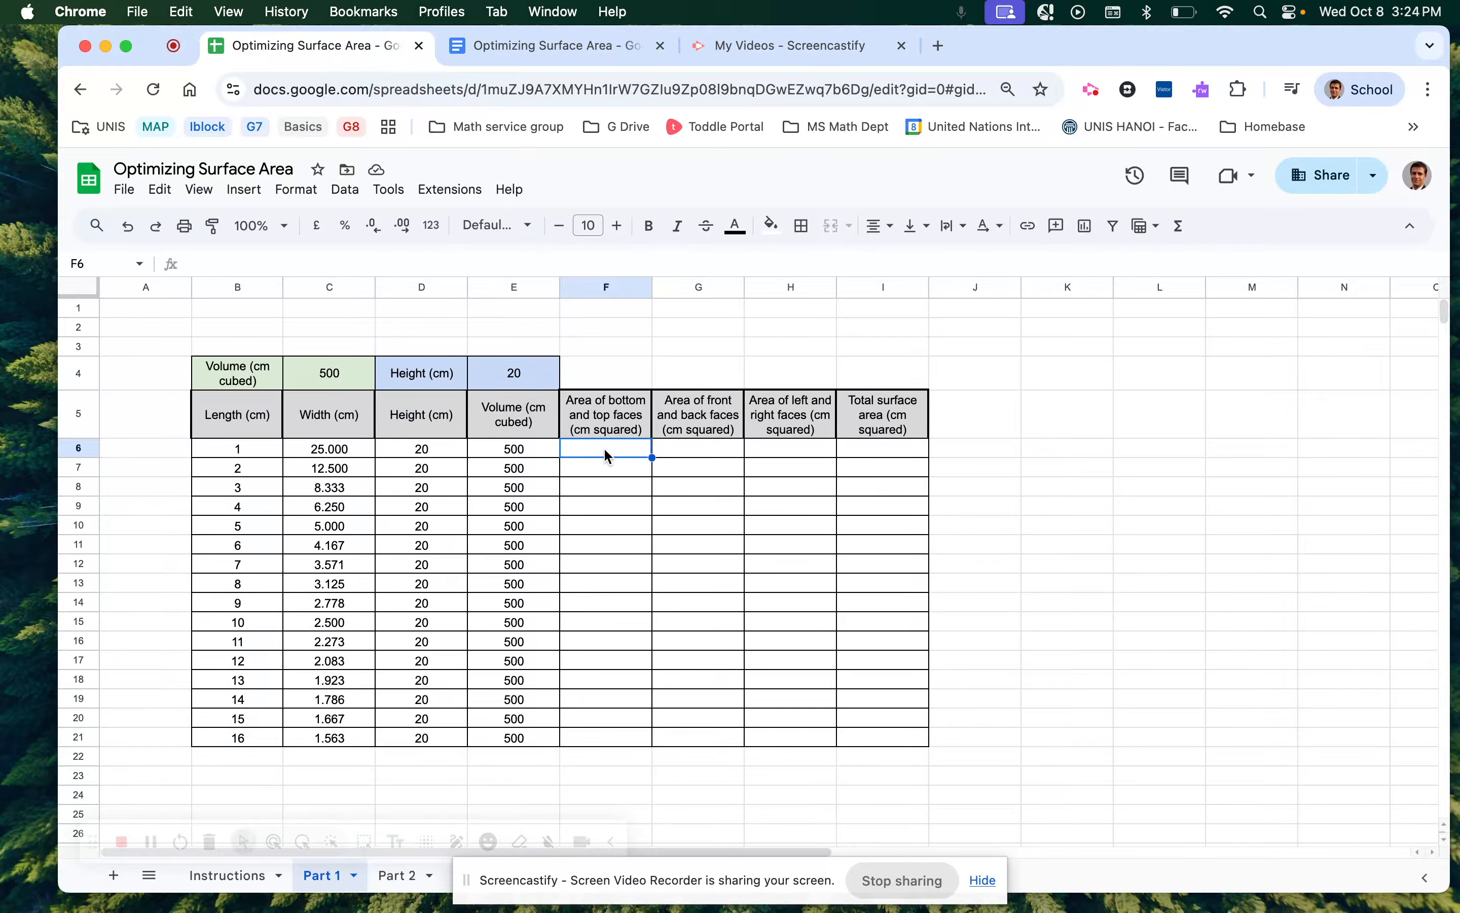
Enter =2*B6*C6 in F6 for the bottom and top faces area, showing 50.
click(603, 421)
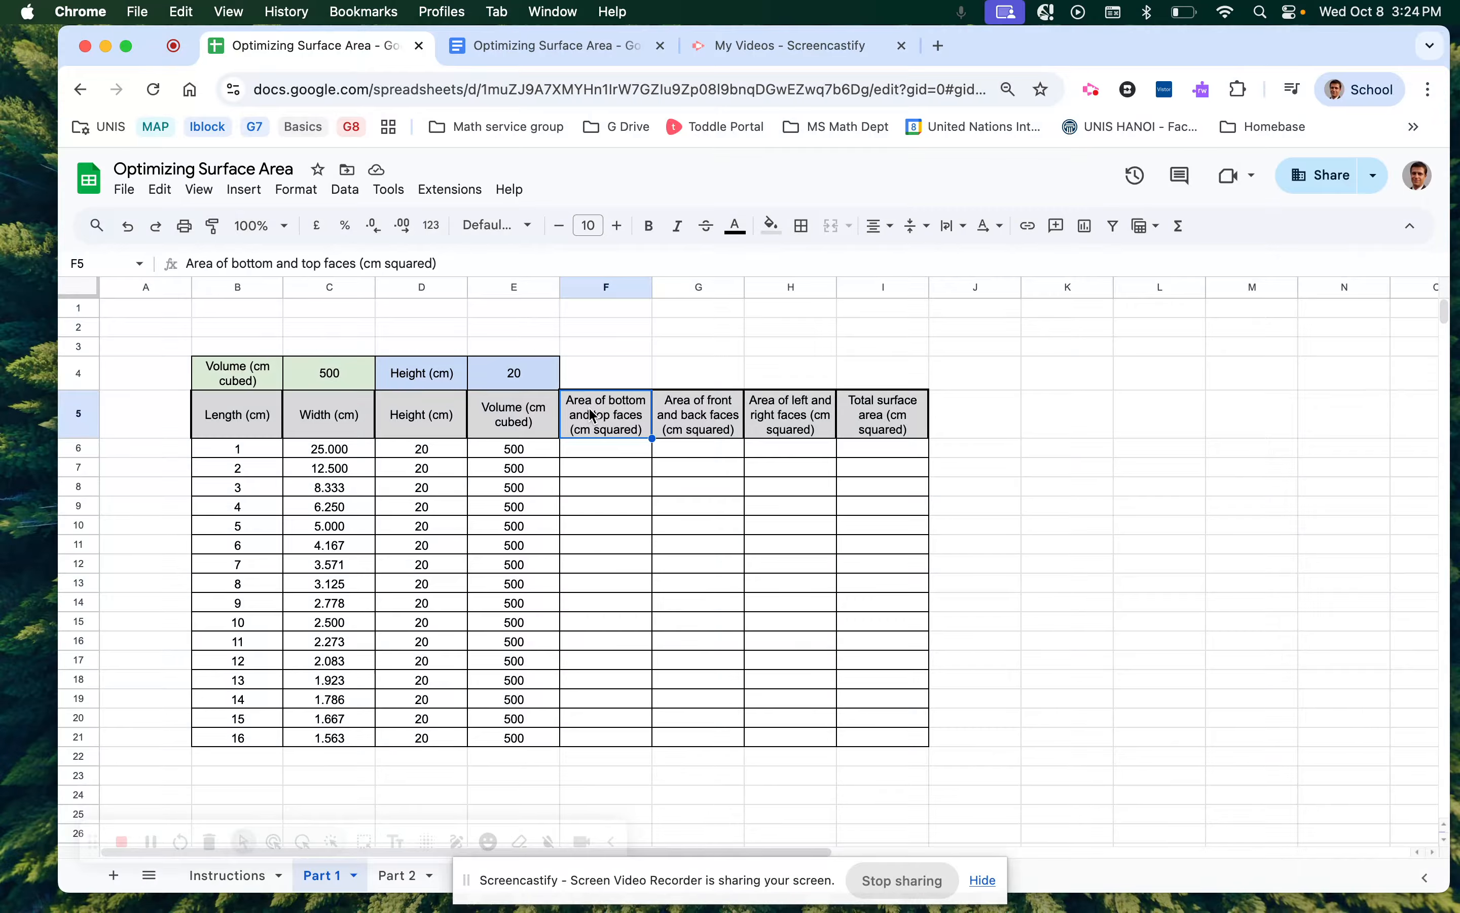
scroll(594, 415, up, 3)
scroll(592, 412, up, 5)
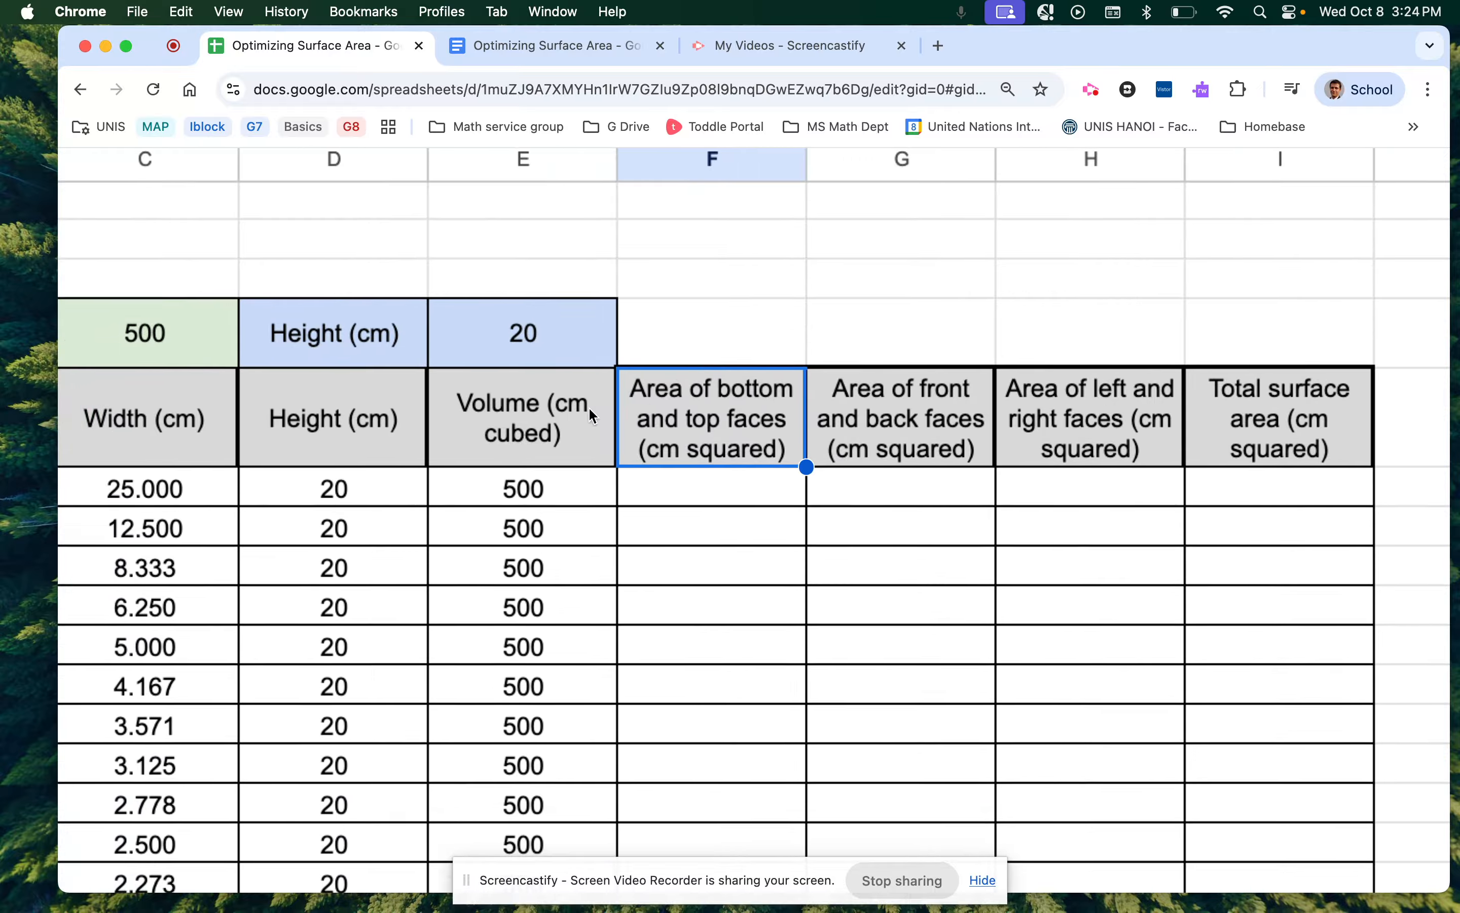
scroll(589, 406, left, 3)
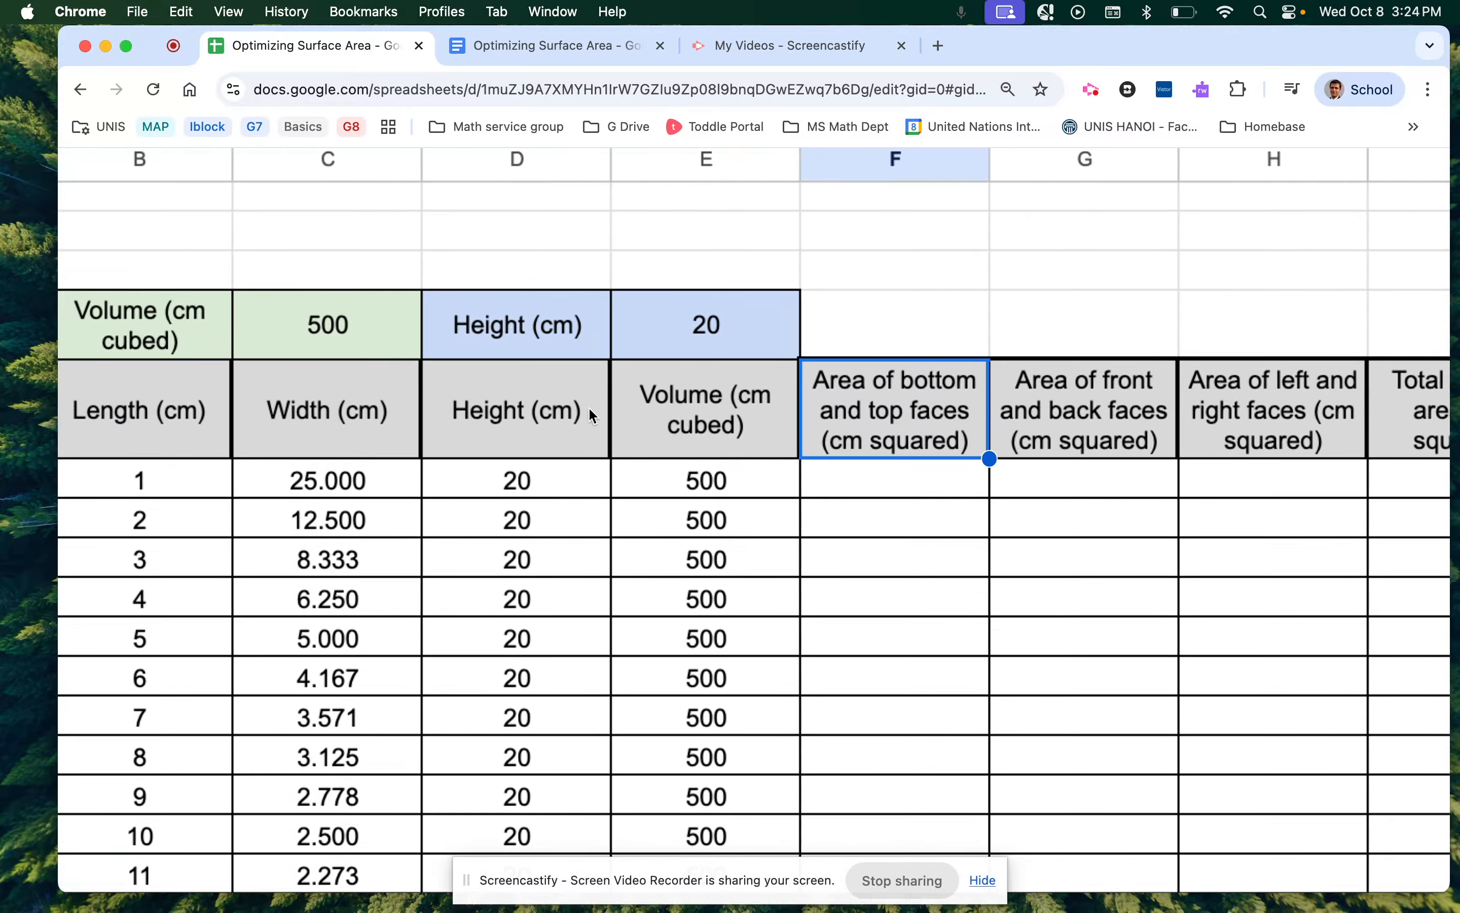
click(851, 482)
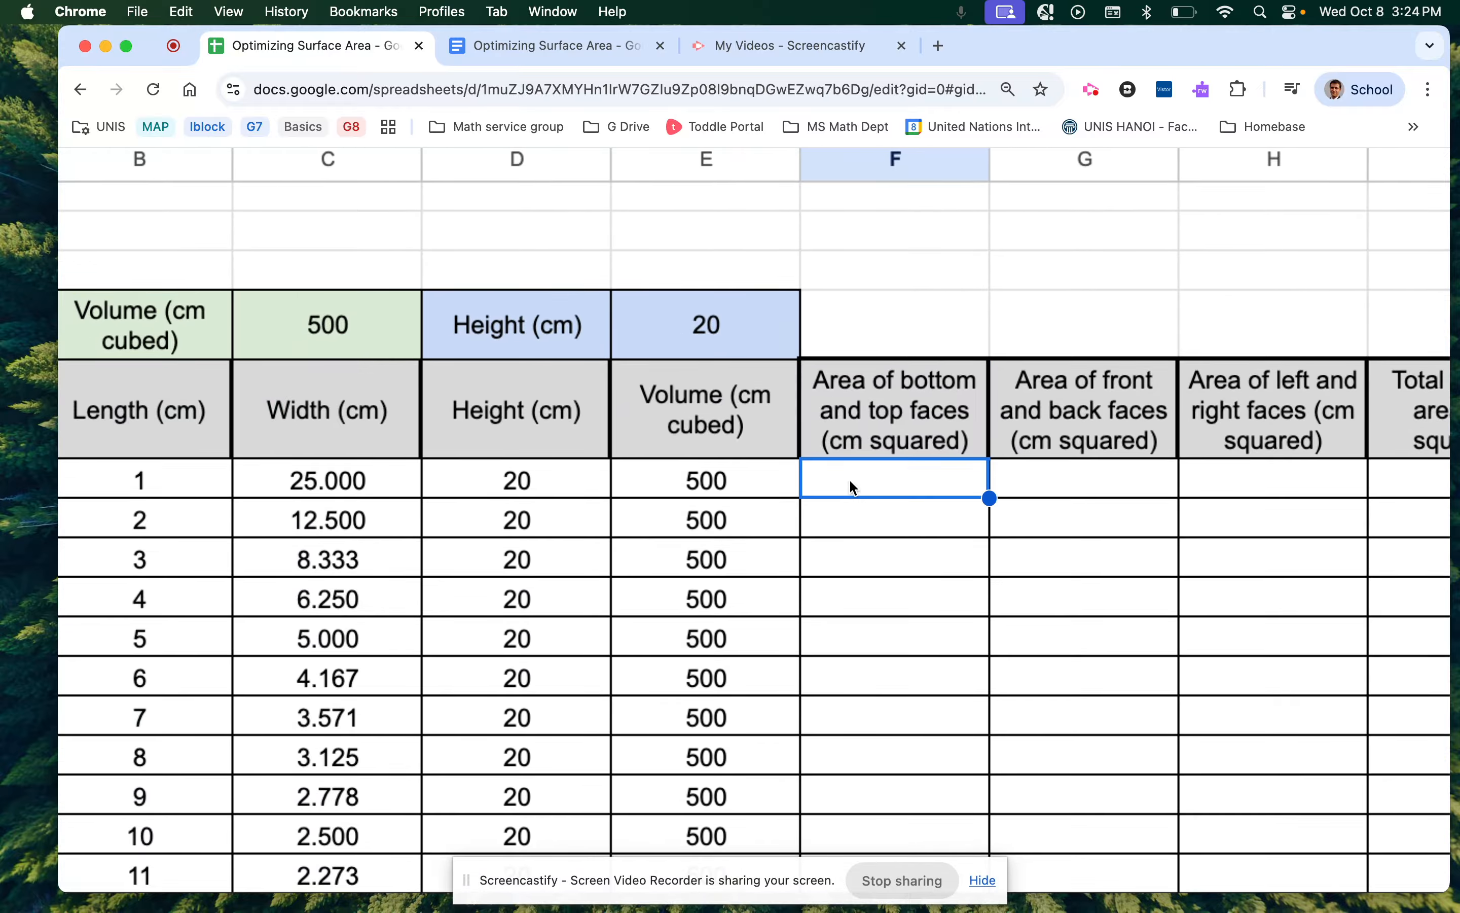
text(=)
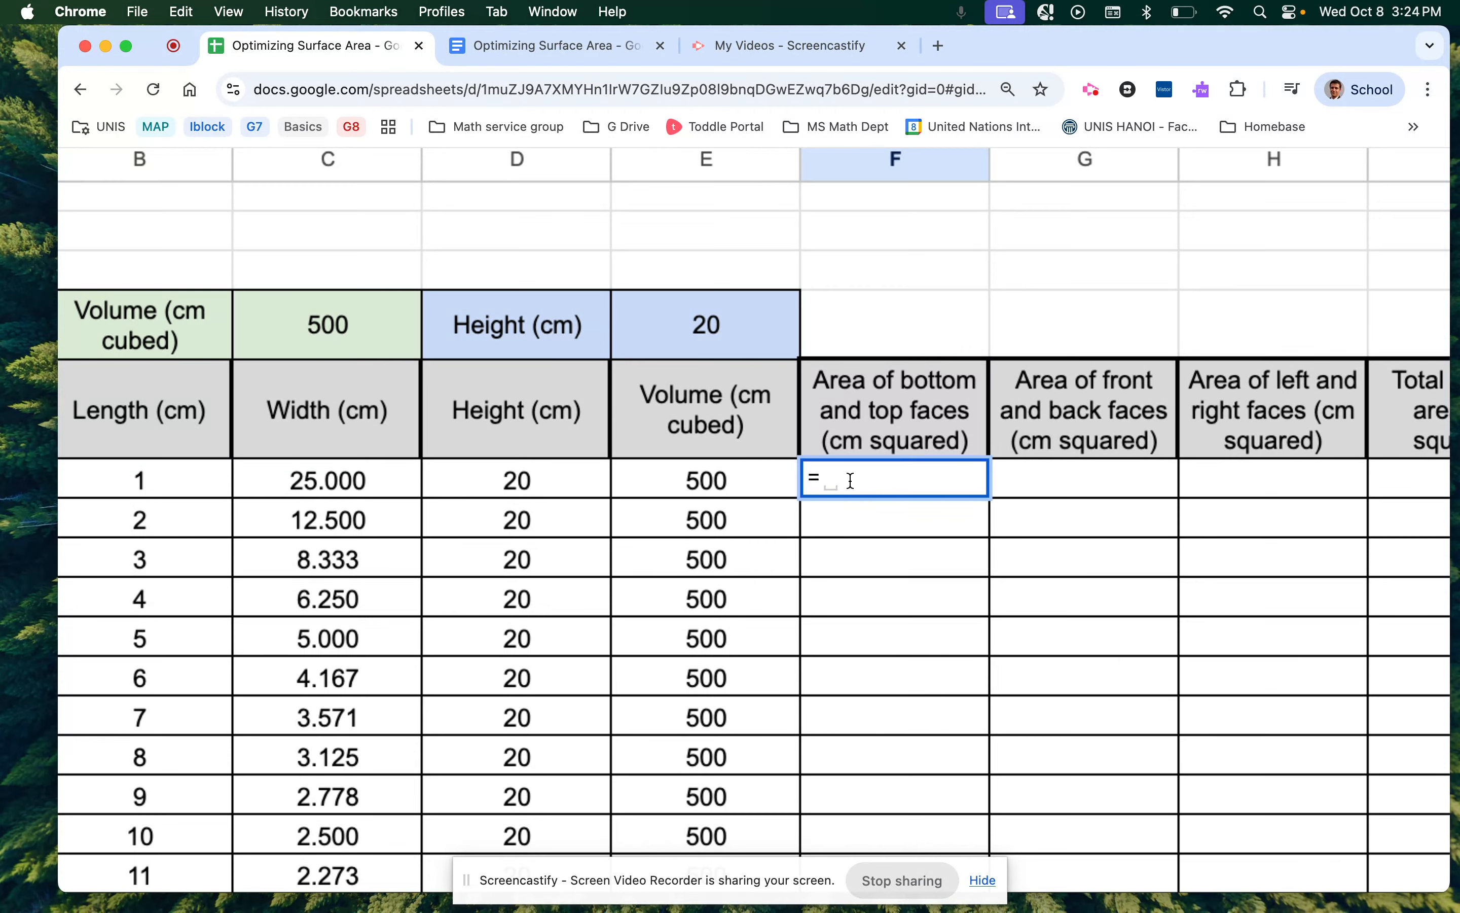
text(2*)
click(158, 481)
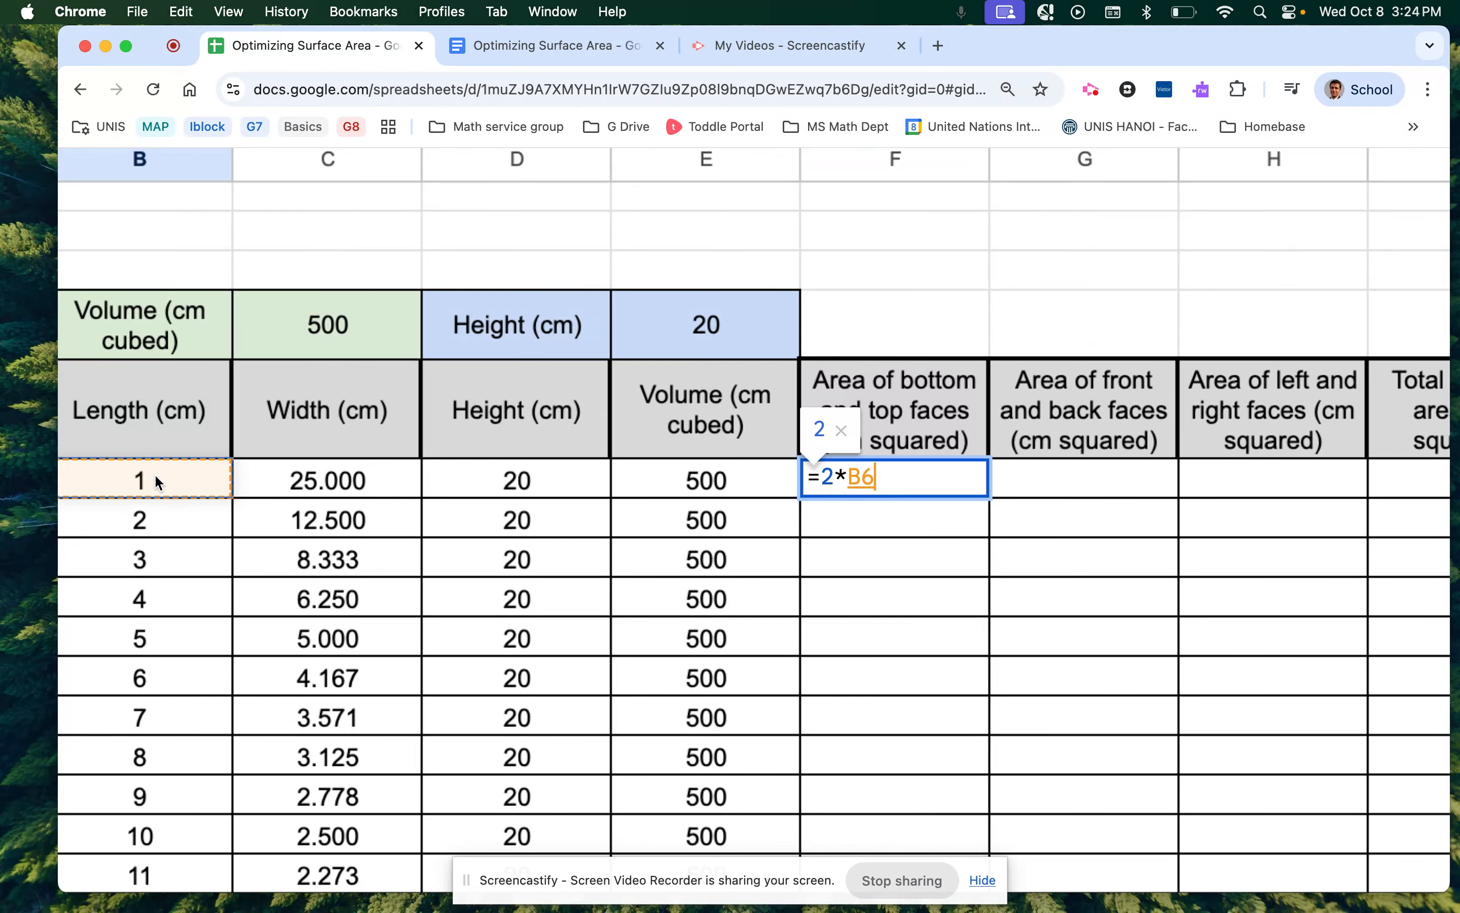
text(*)
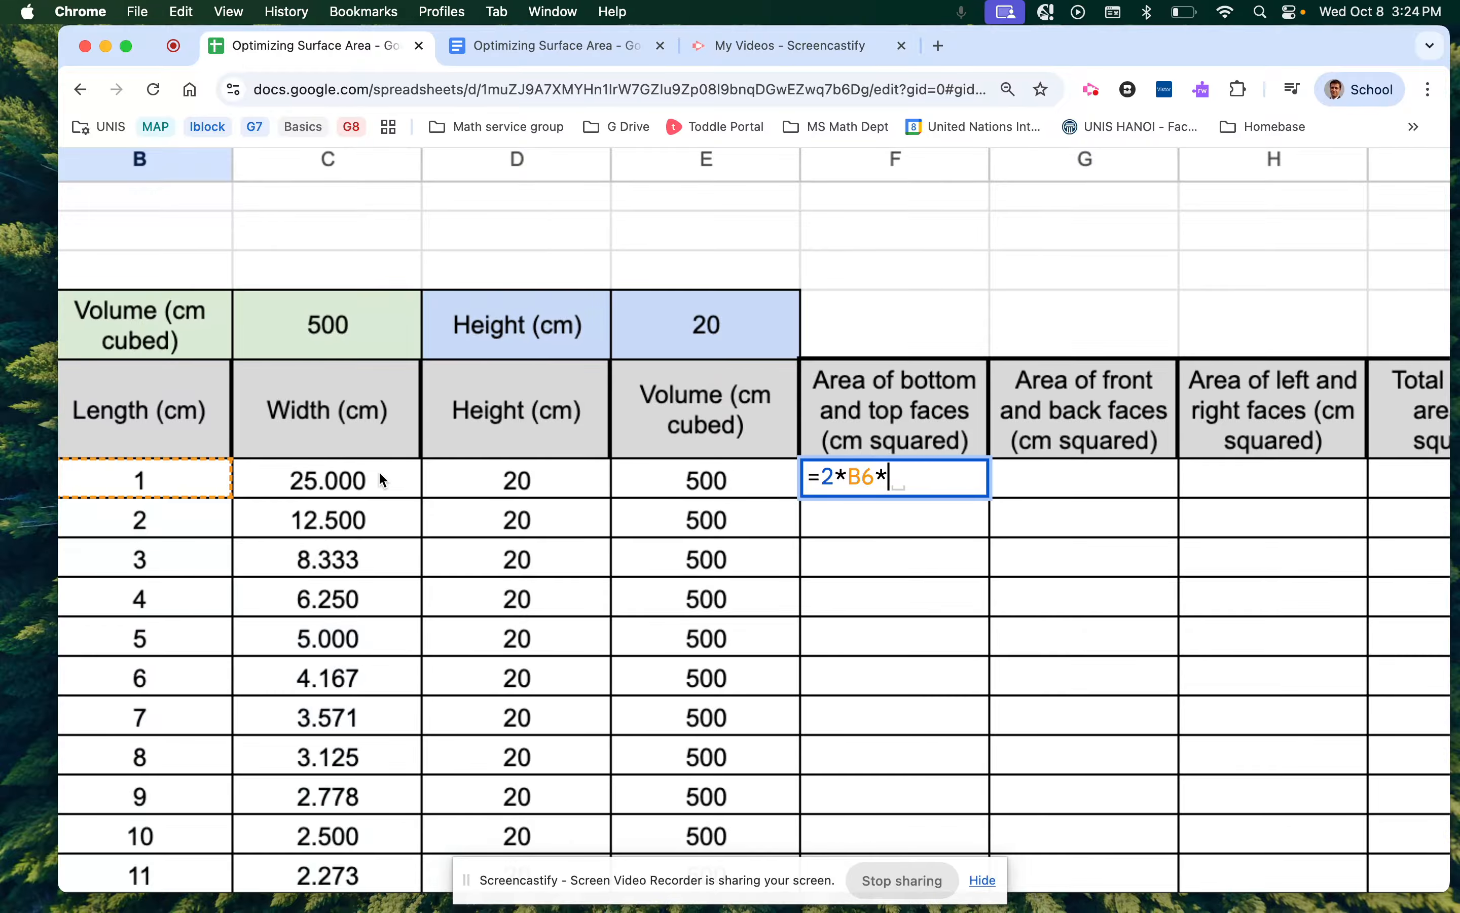
click(353, 477)
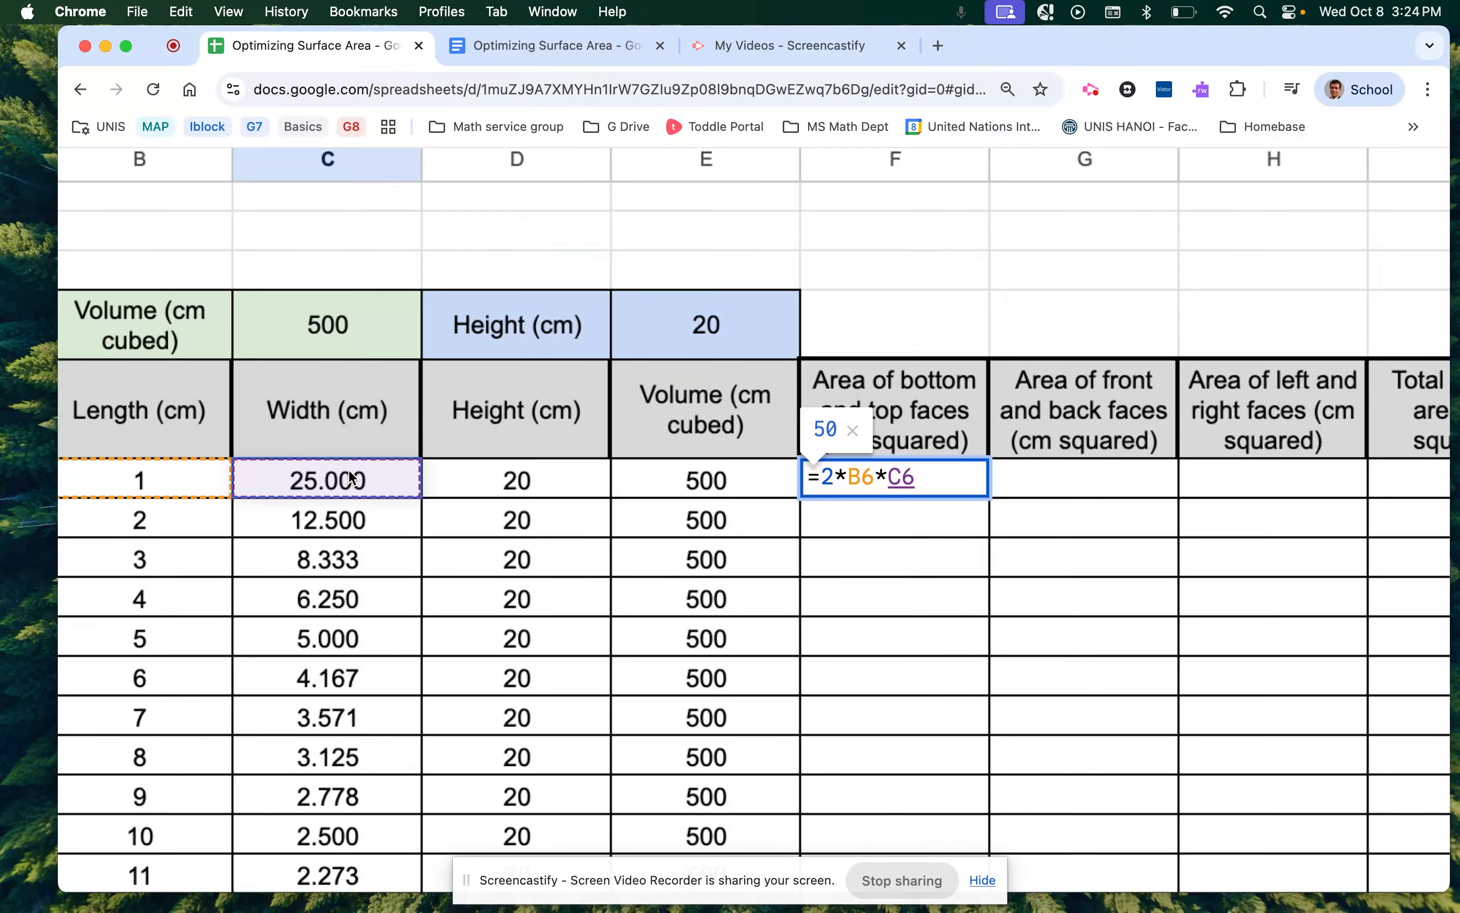
key(Return)
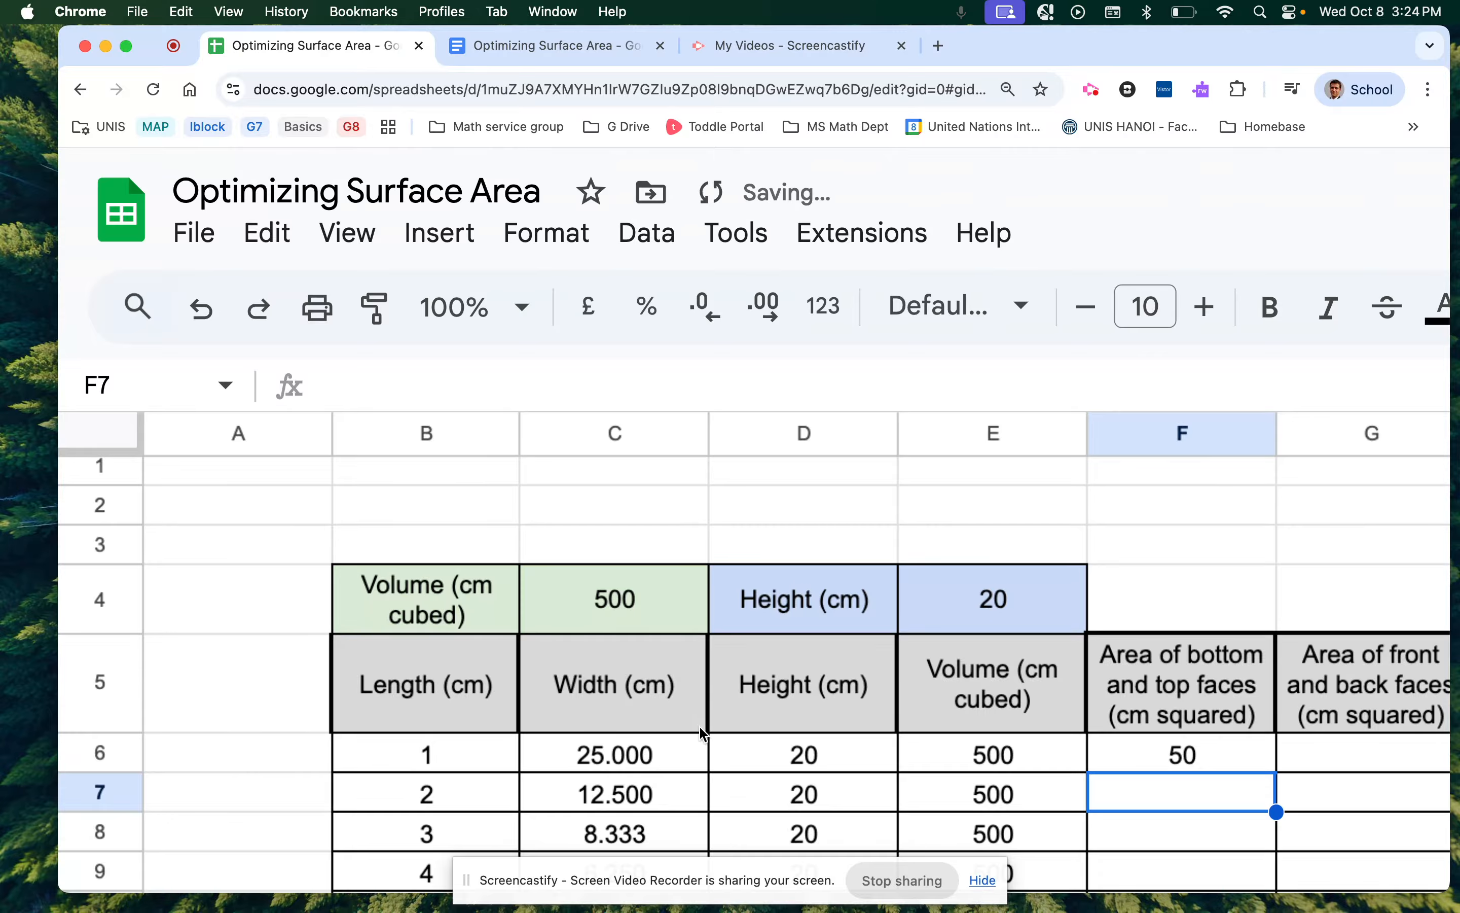
scroll(704, 732, right, 5)
scroll(705, 732, down, 1)
scroll(705, 732, left, 5)
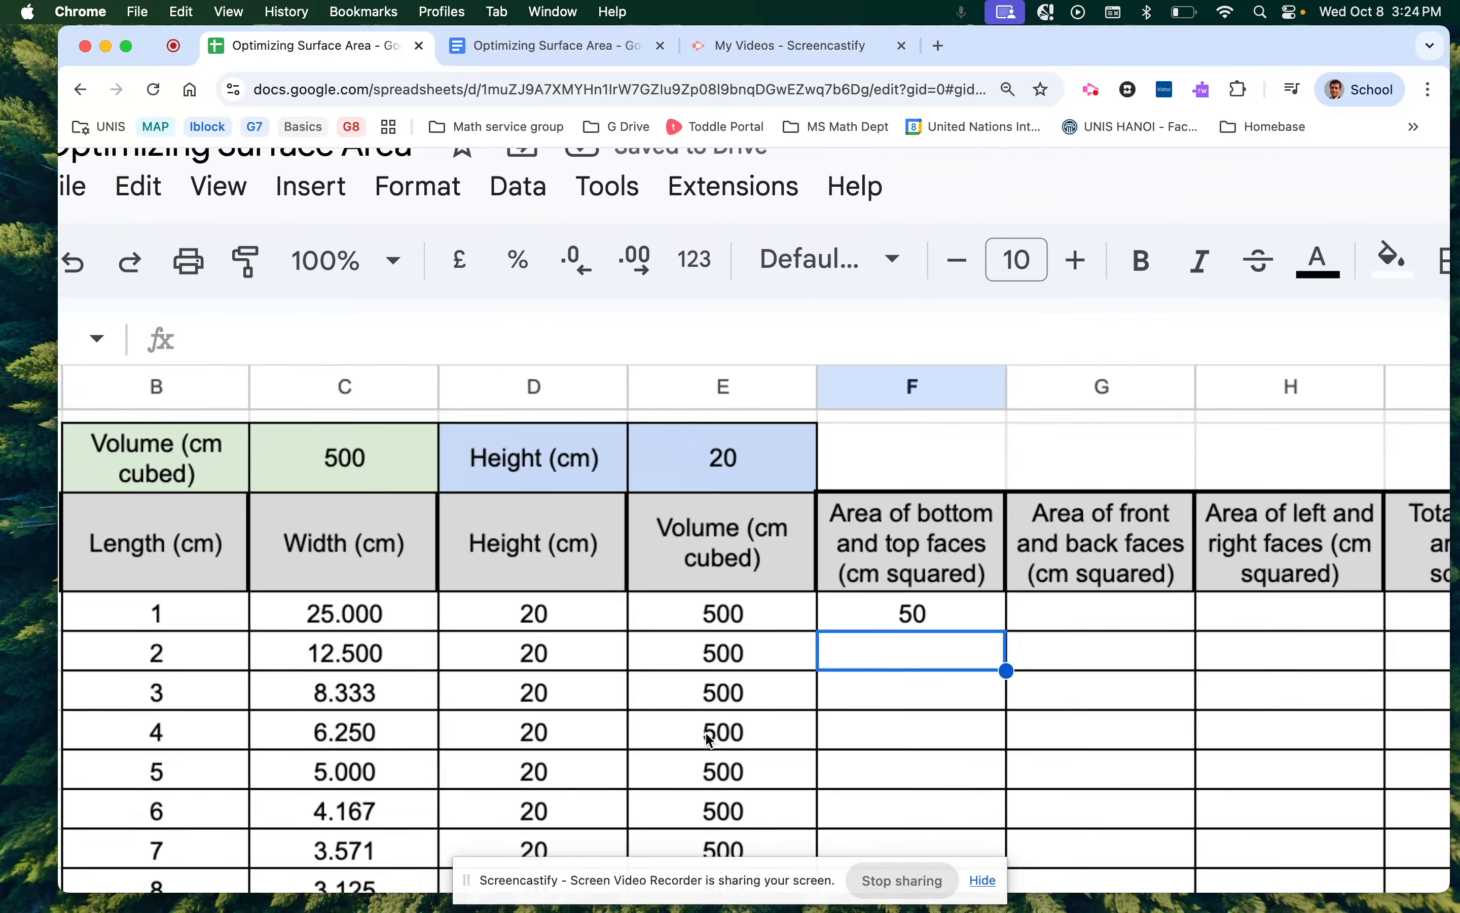
Enter the front-and-back faces formula =2*C6*D6 in G6, giving 1000.
click(1055, 615)
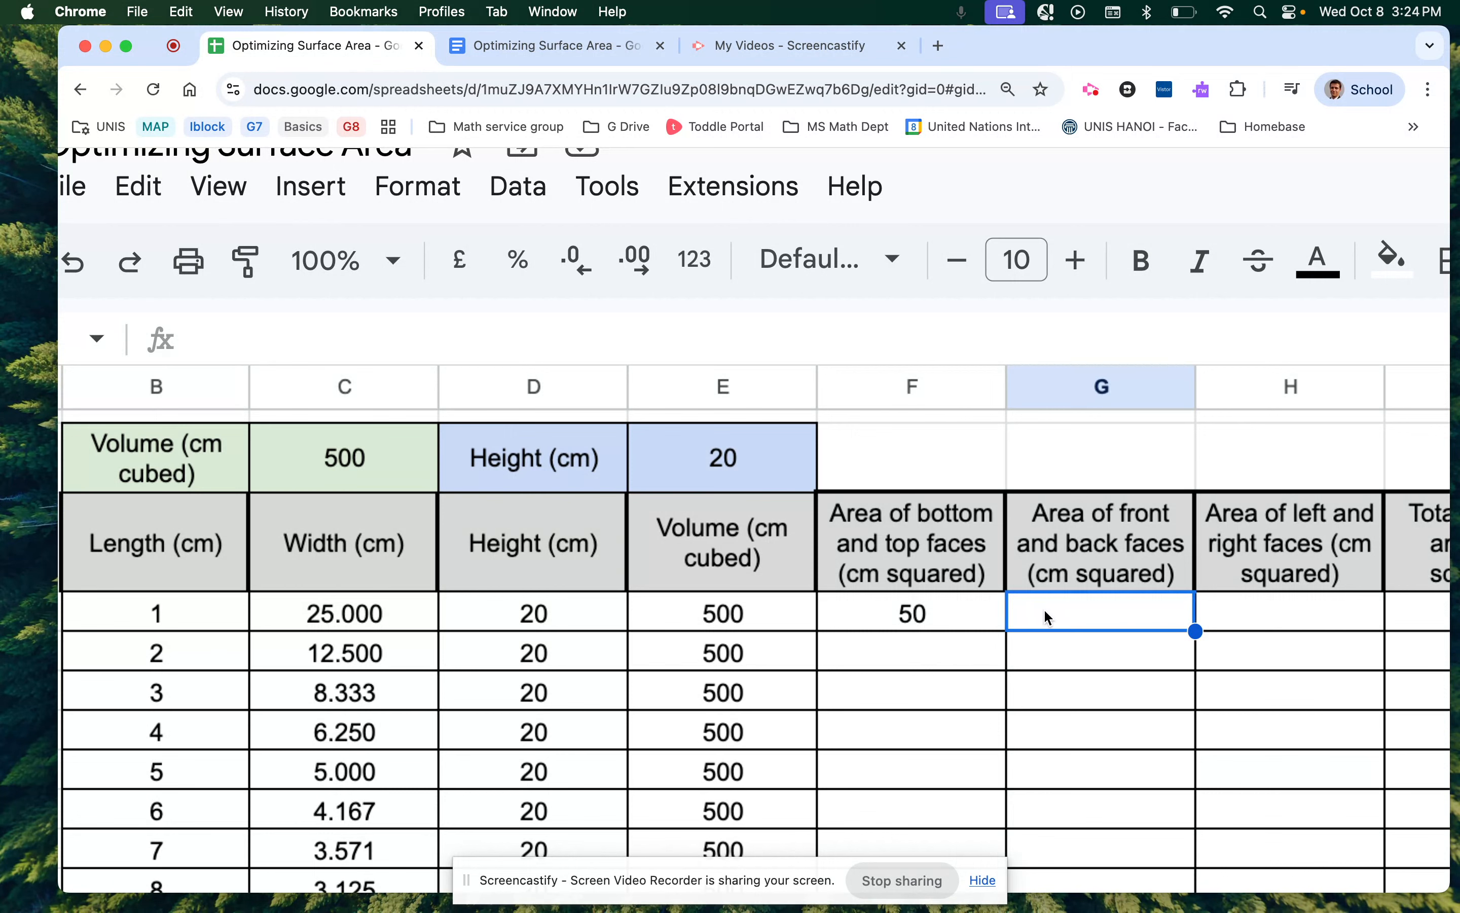
text(=2)
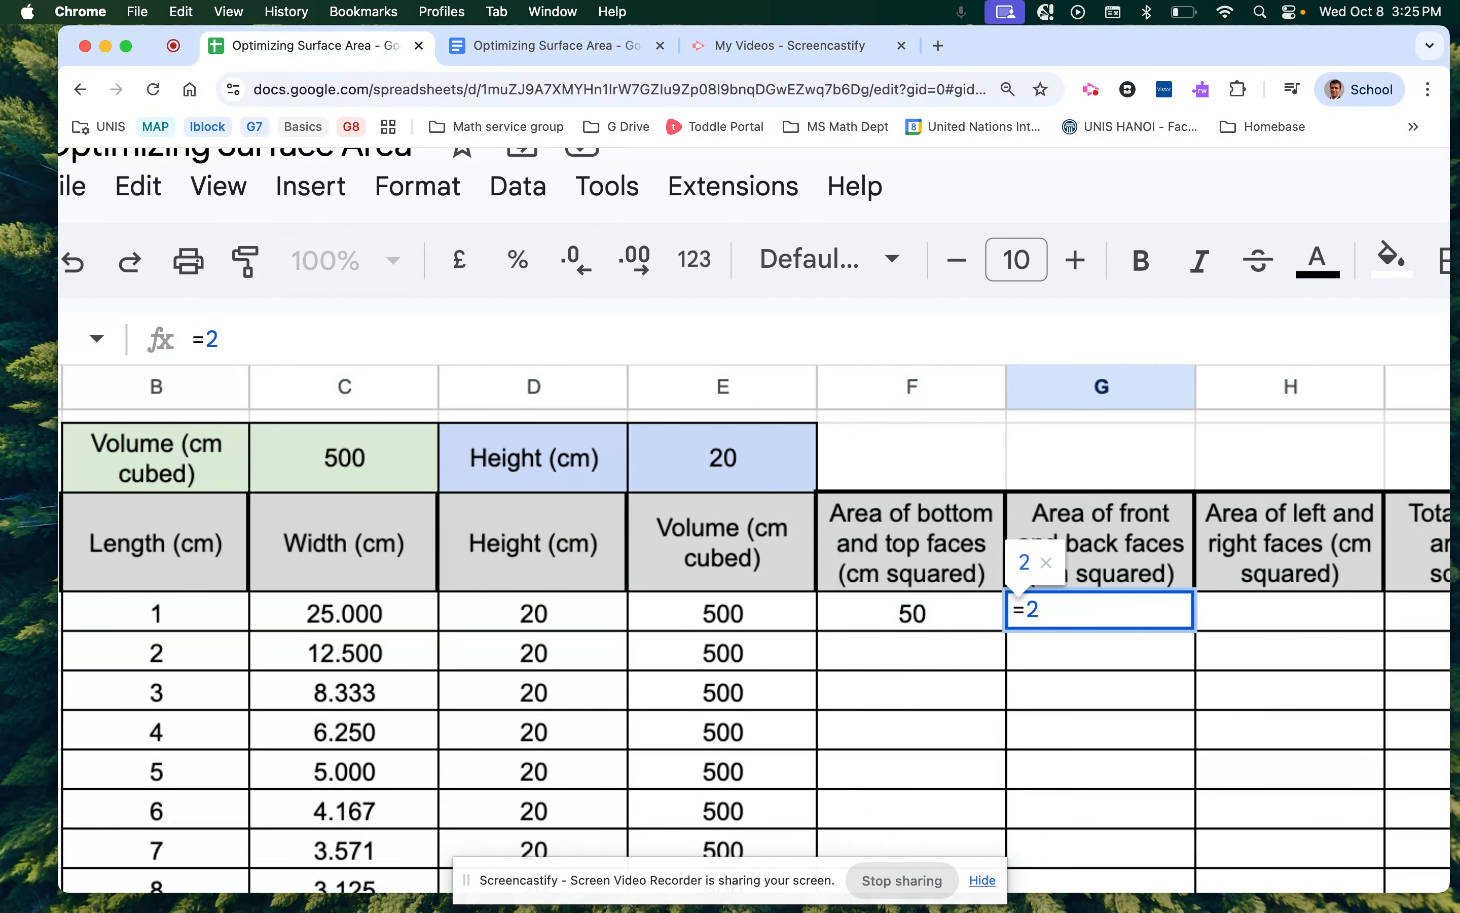
text(*)
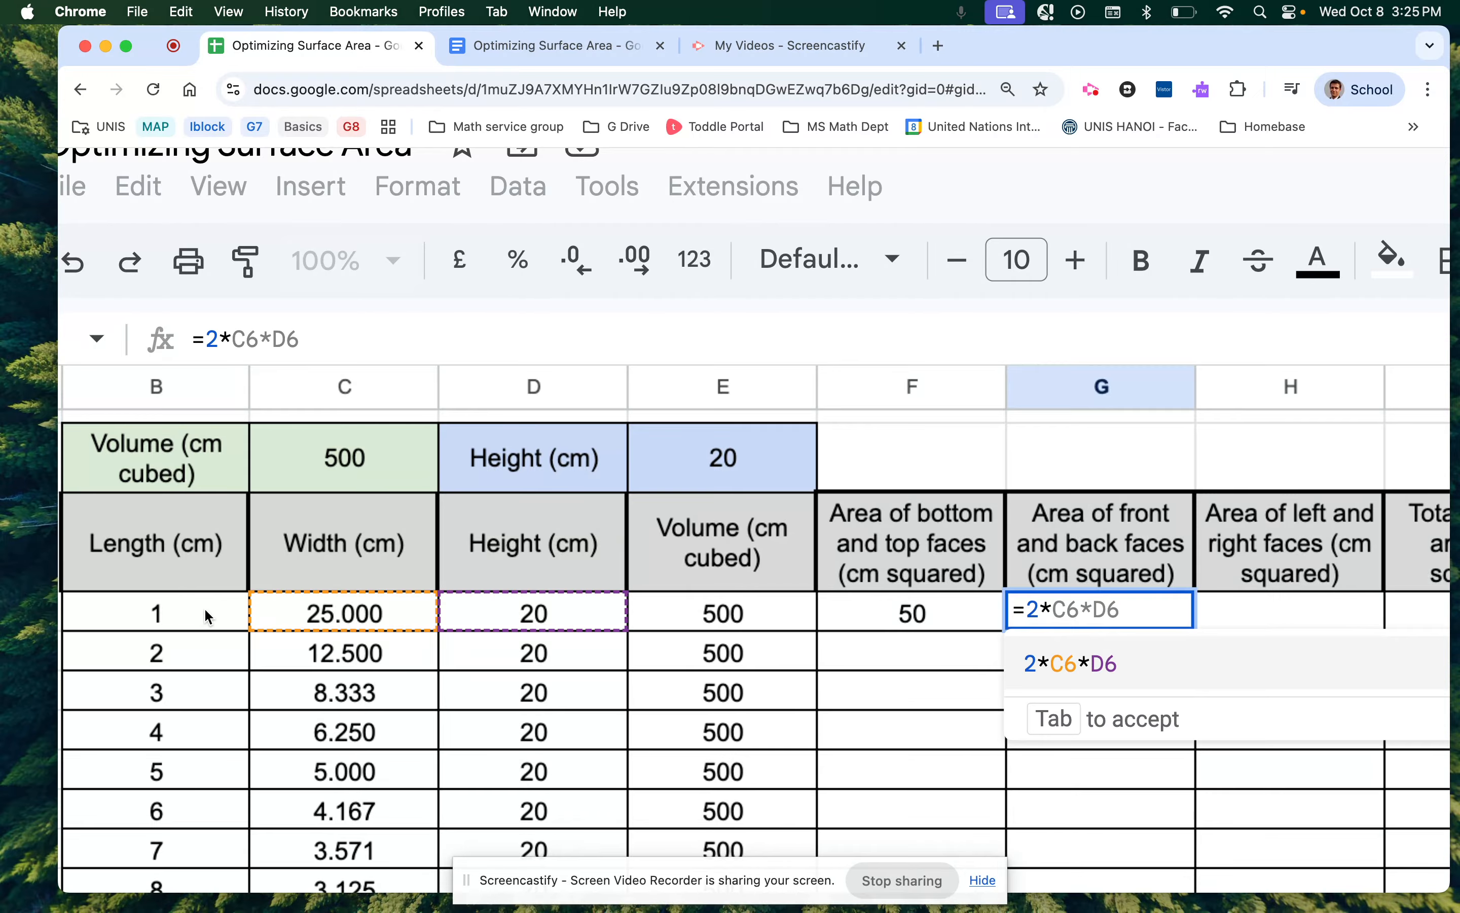
click(336, 616)
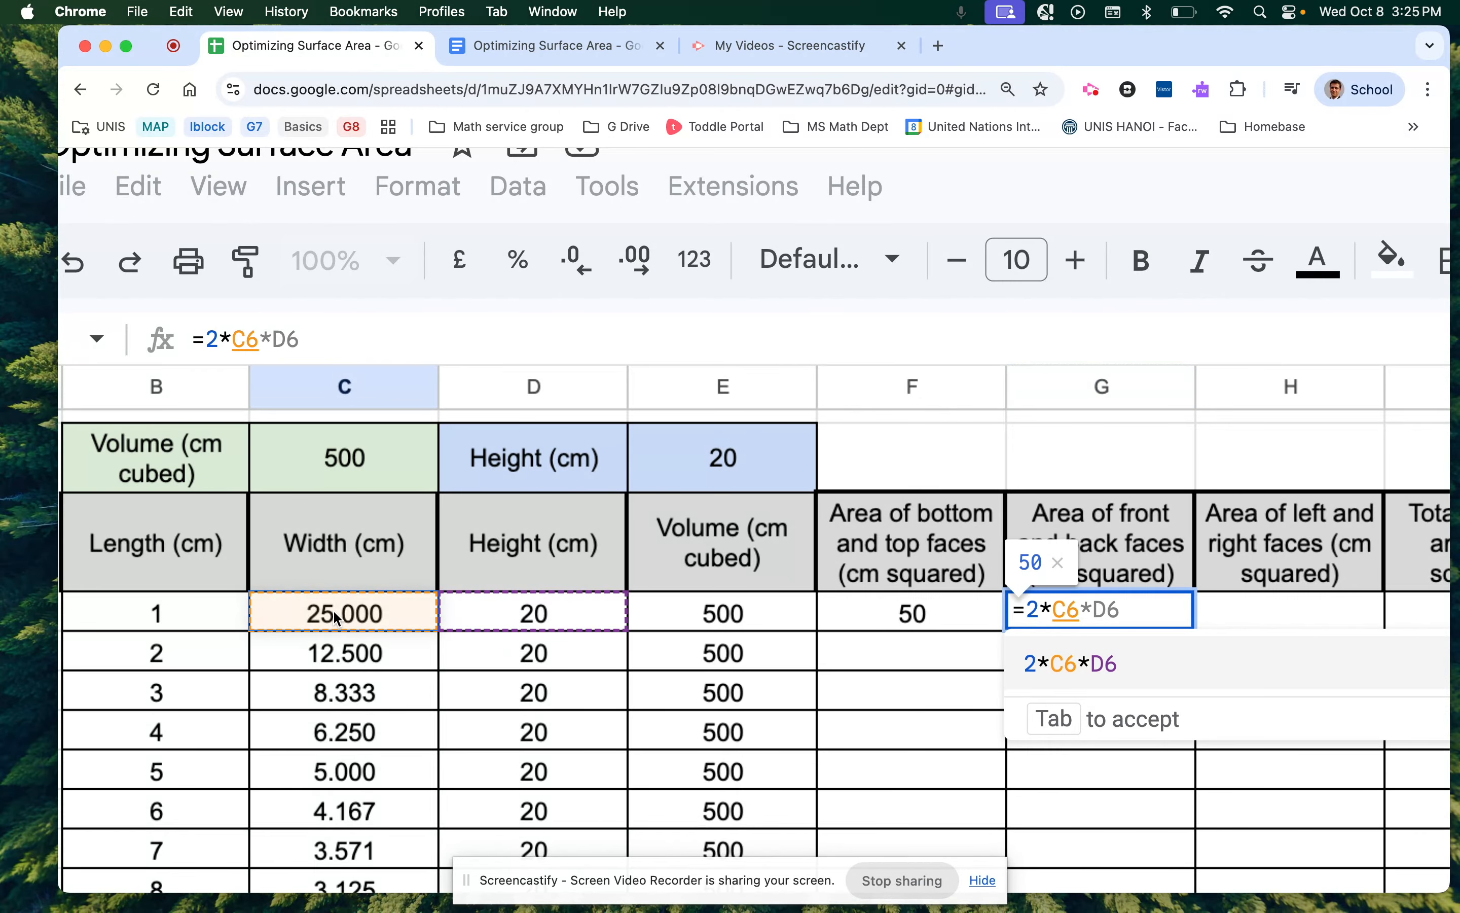
text(*)
click(454, 611)
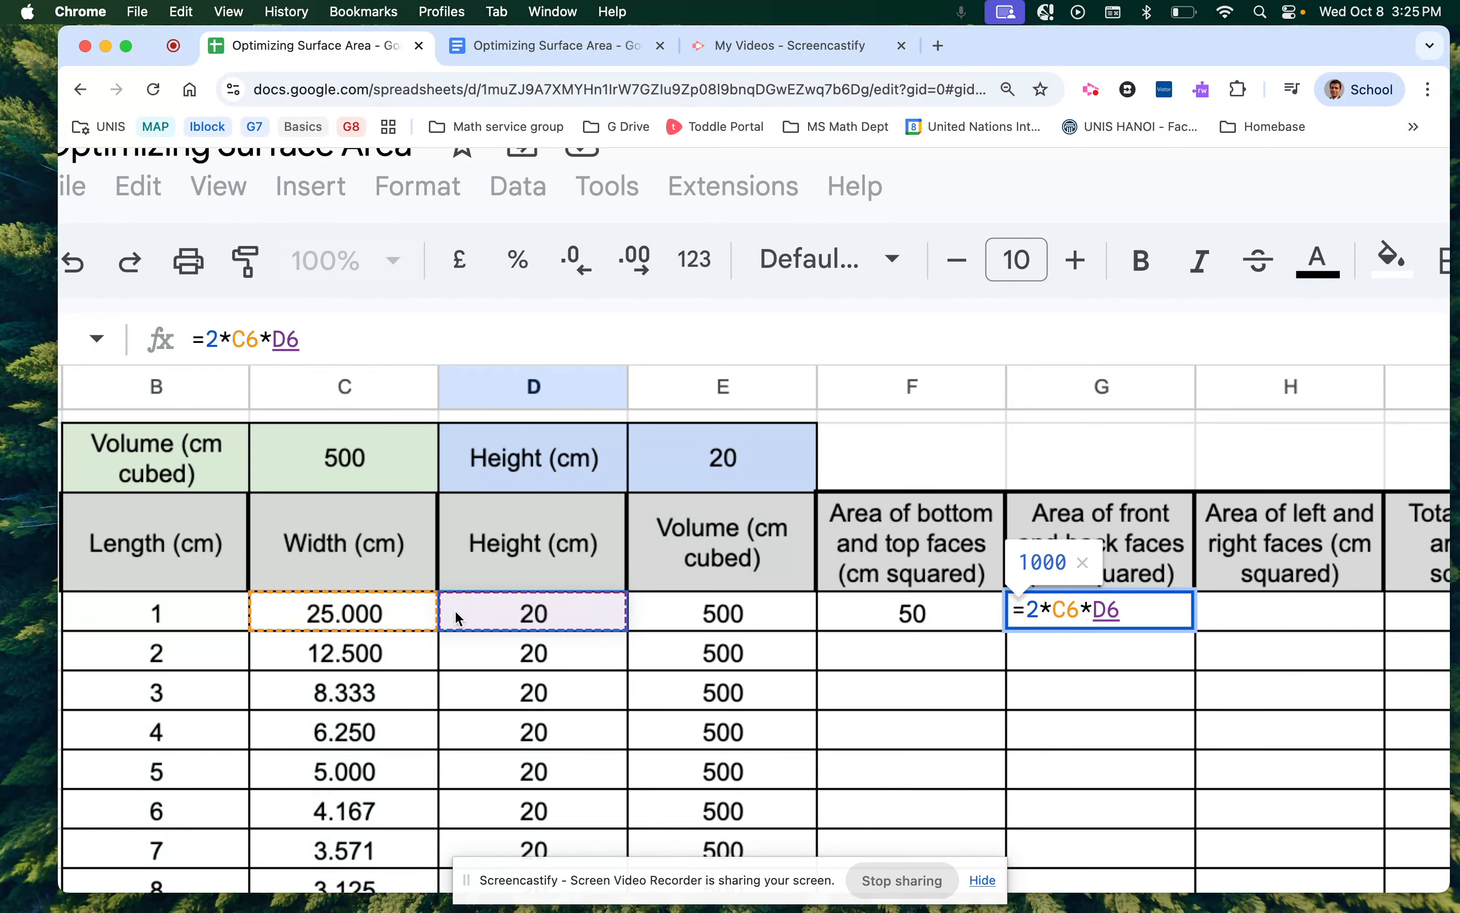
key(Return)
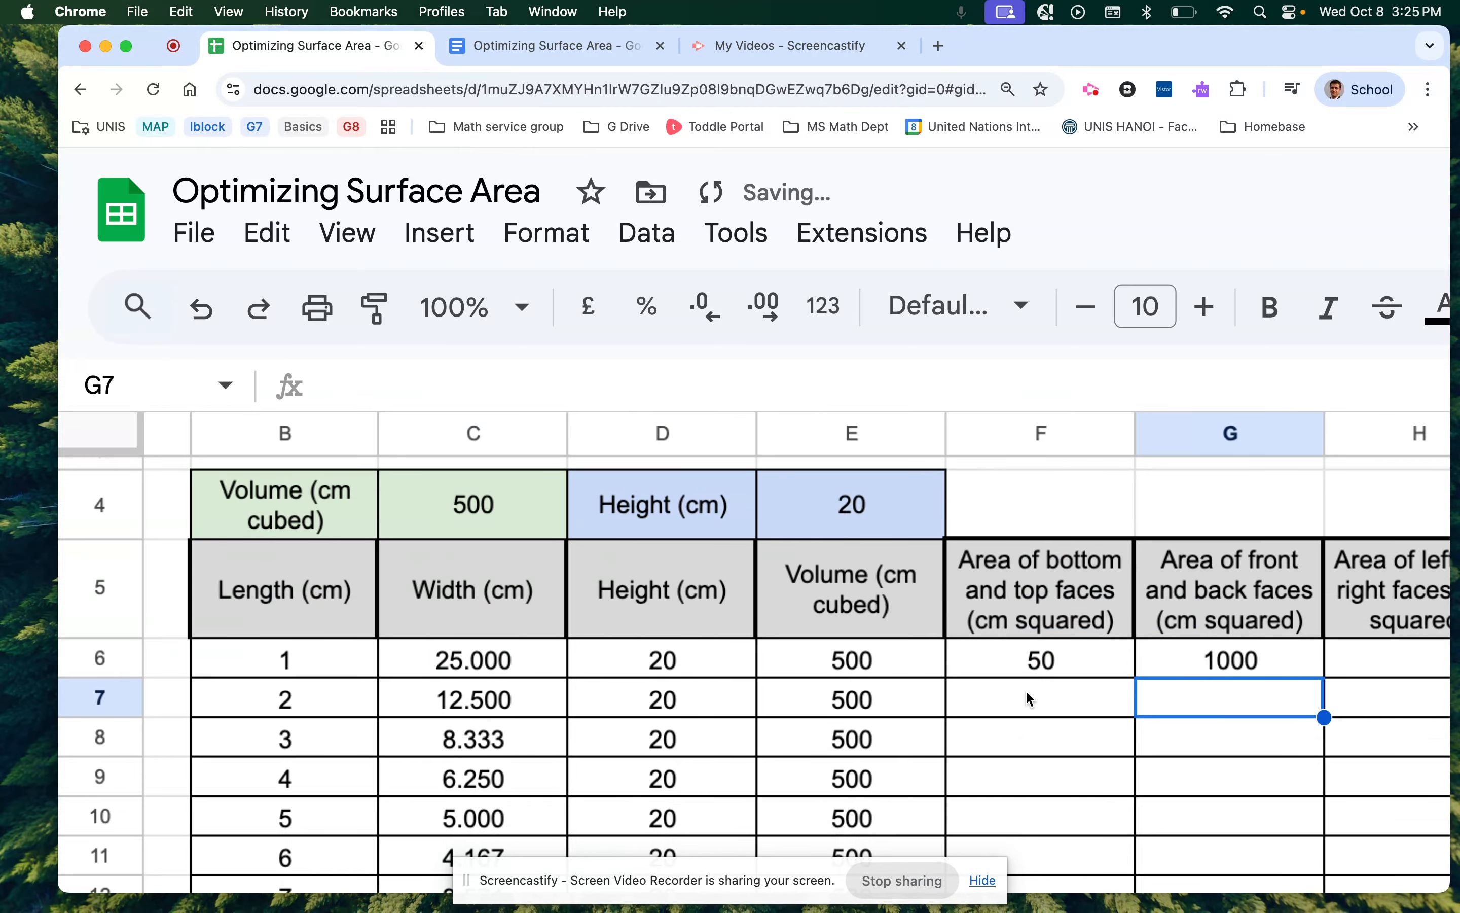
Start the left-and-right faces formula in H6 as =2*B6*D6.
scroll(1026, 690, right, 5)
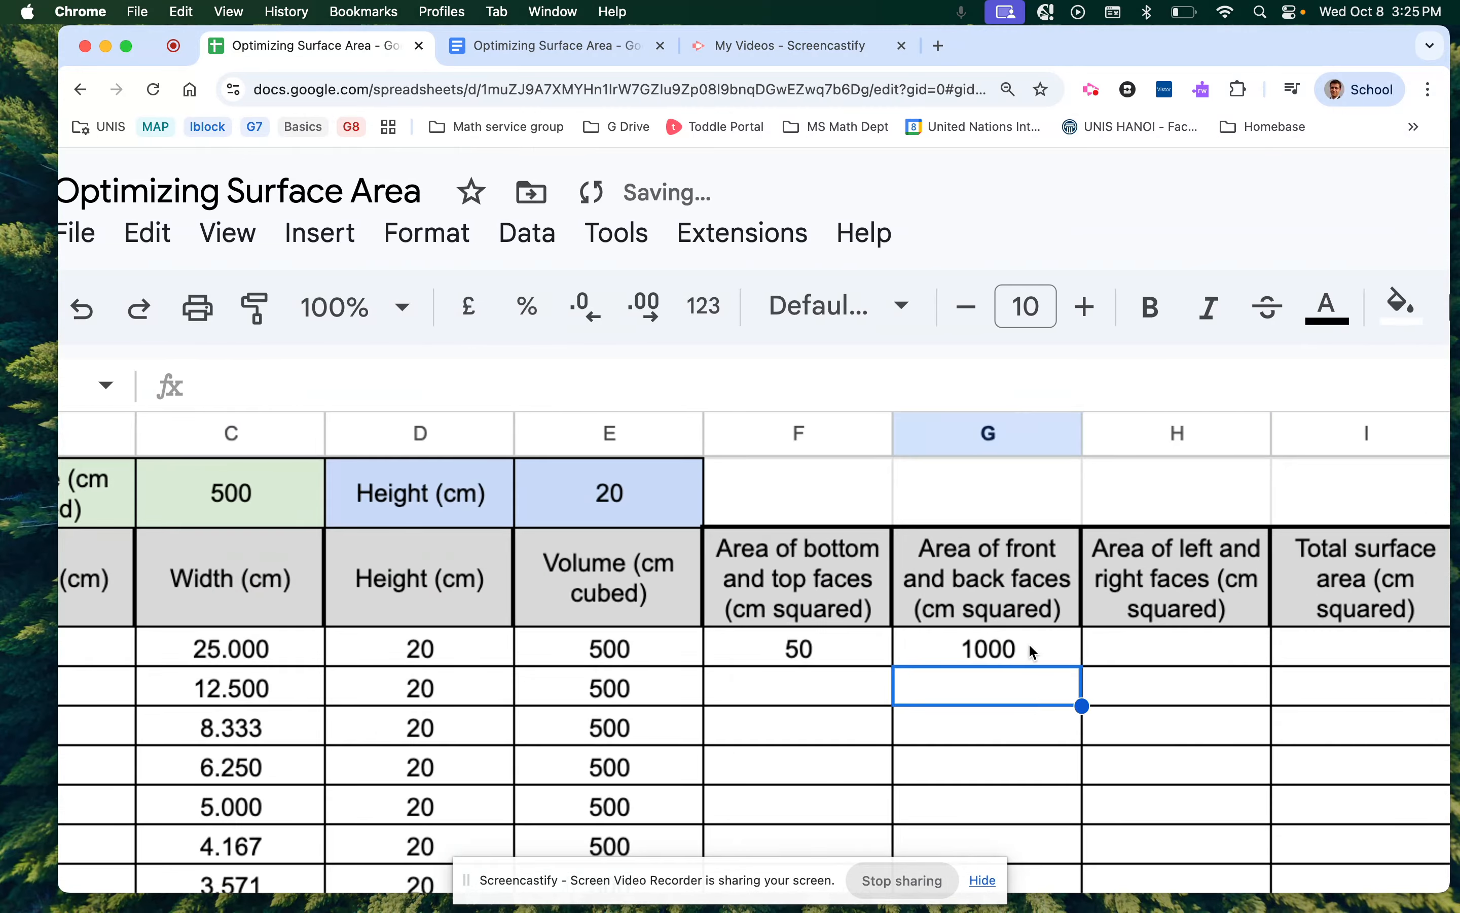
click(1108, 645)
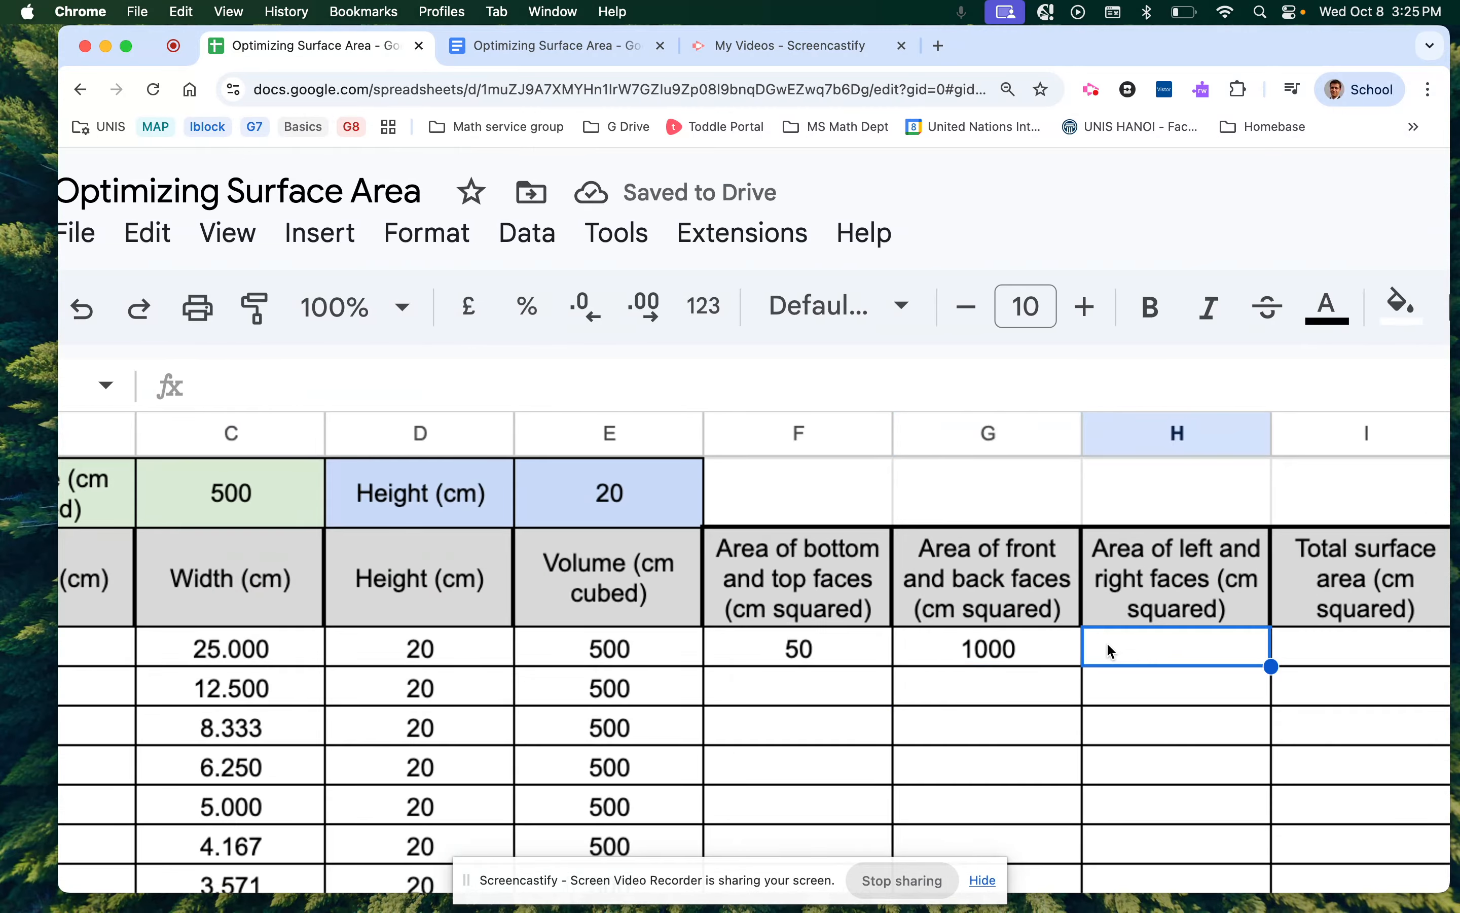
text(=)
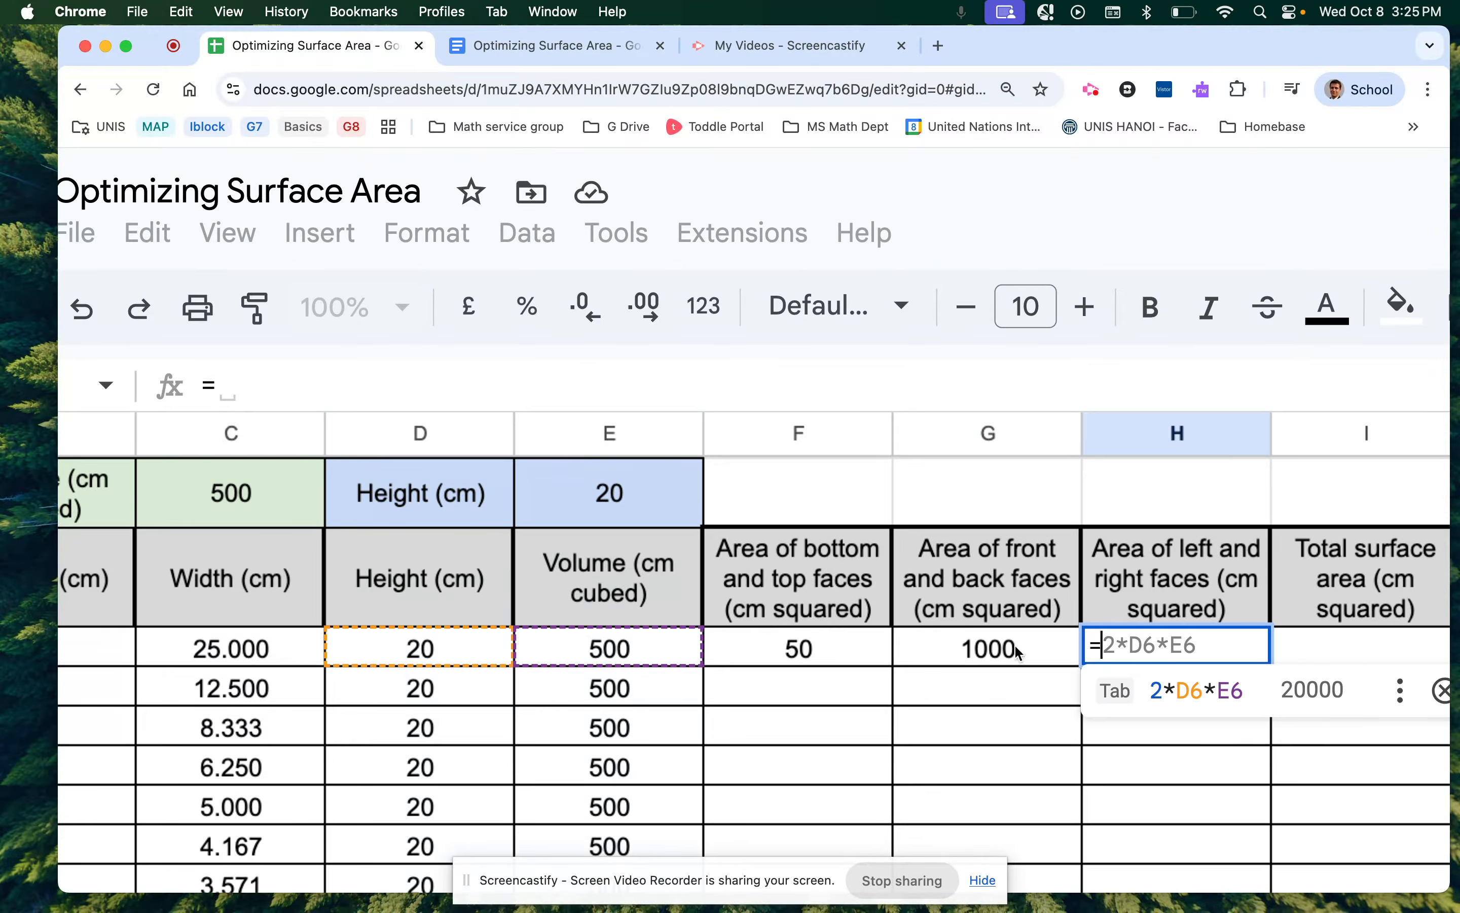
scroll(843, 681, left, 5)
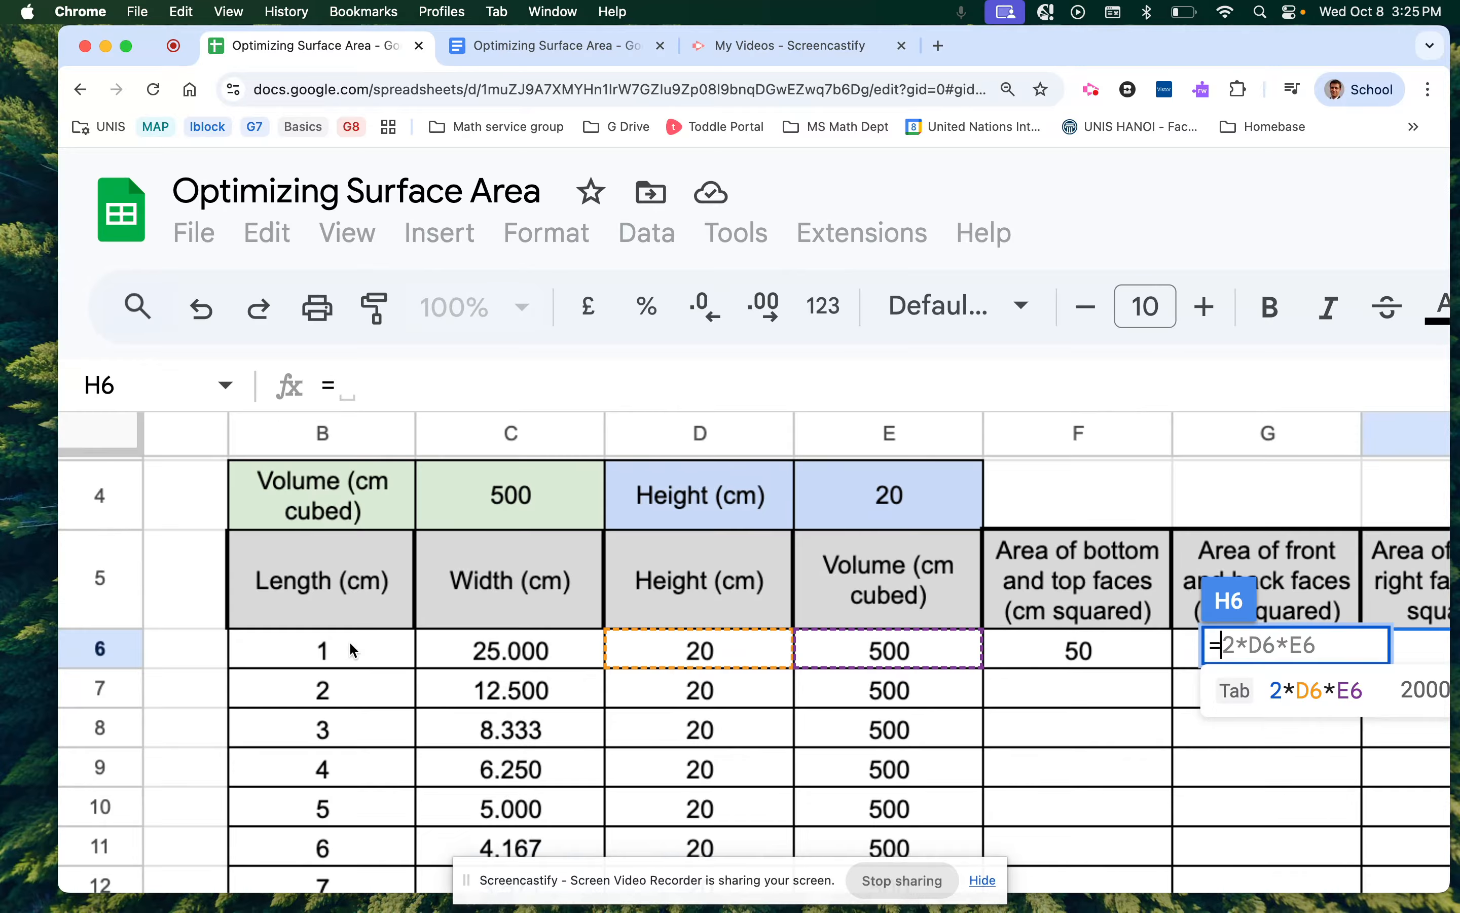
text(2*)
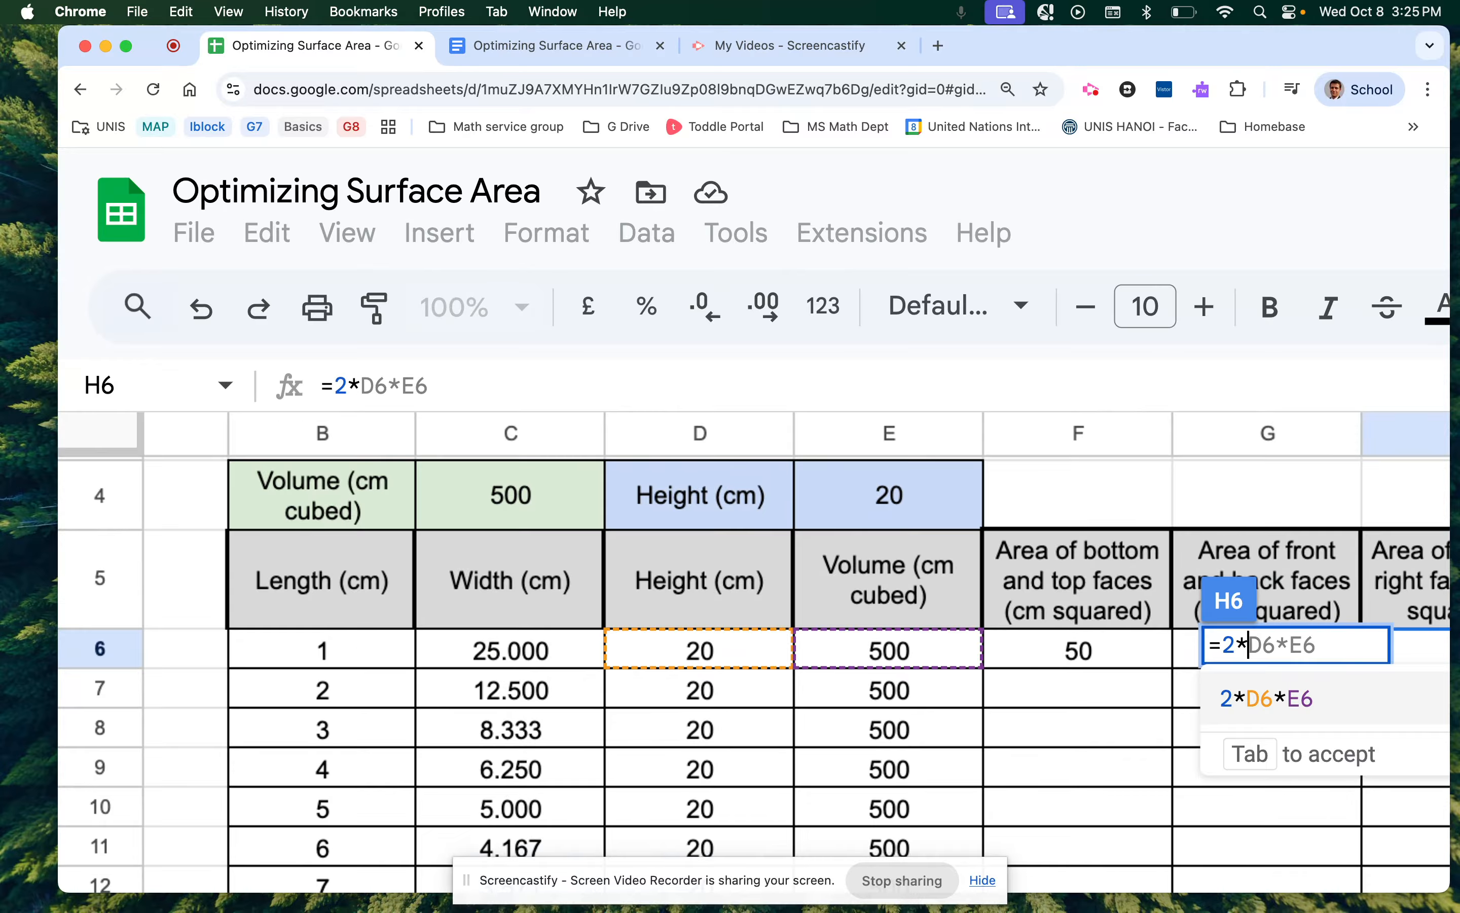
click(360, 659)
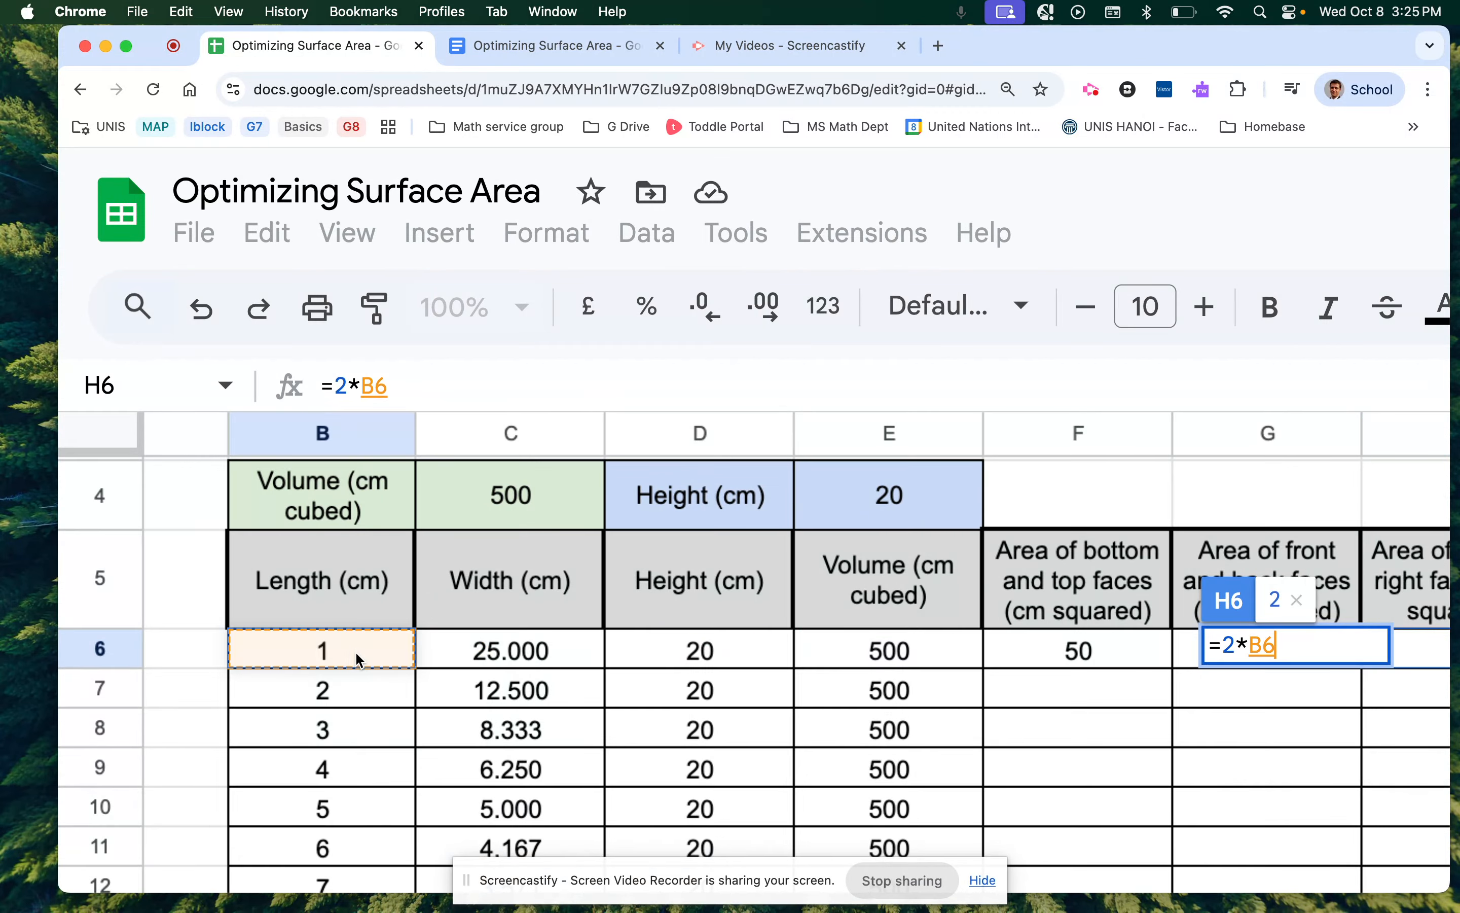
text(*)
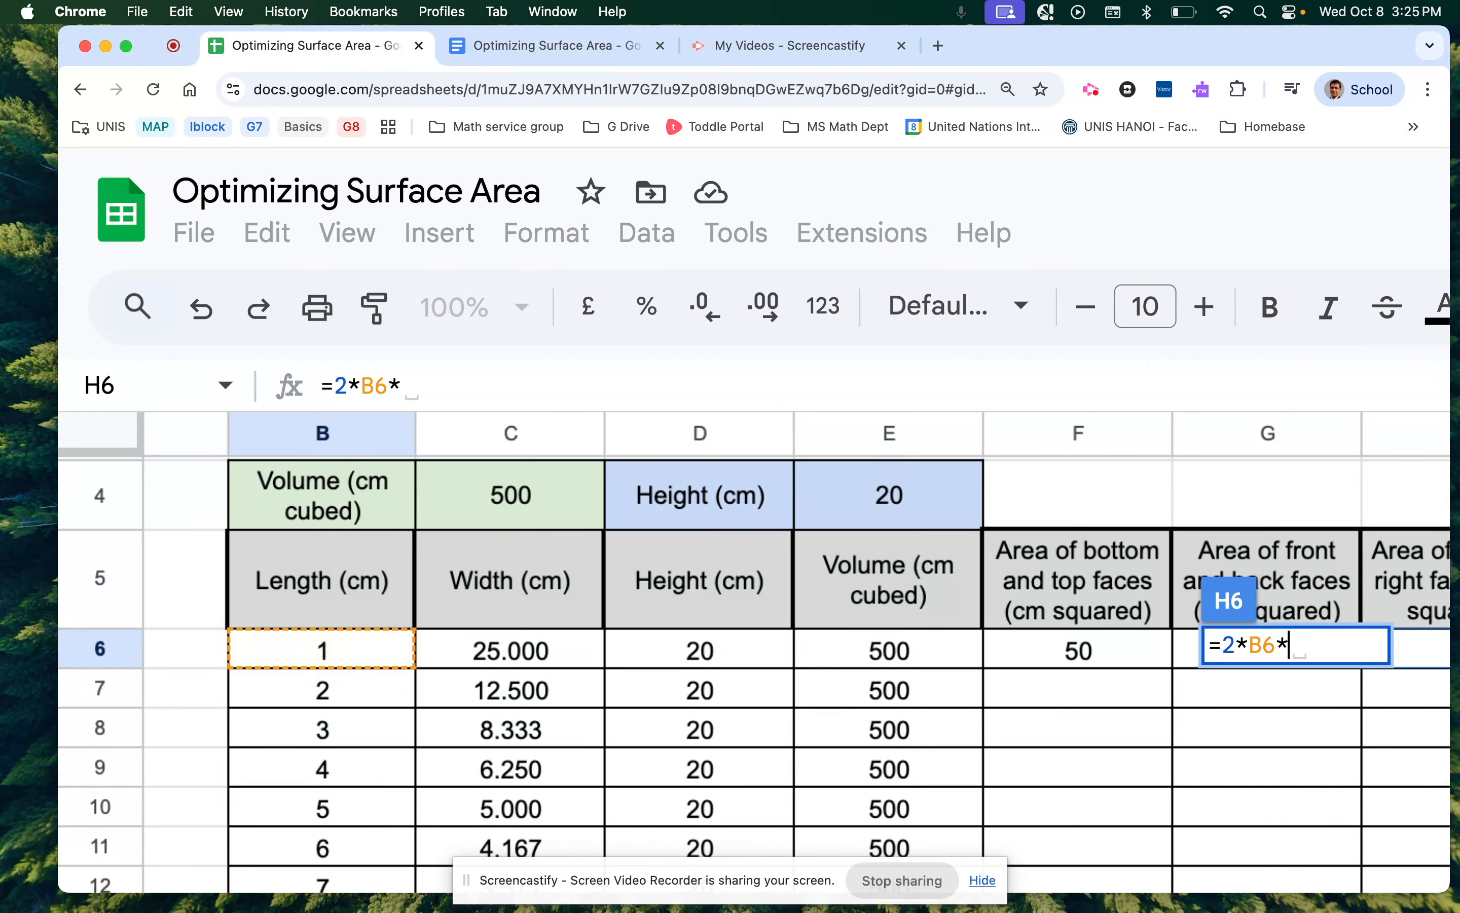
click(632, 647)
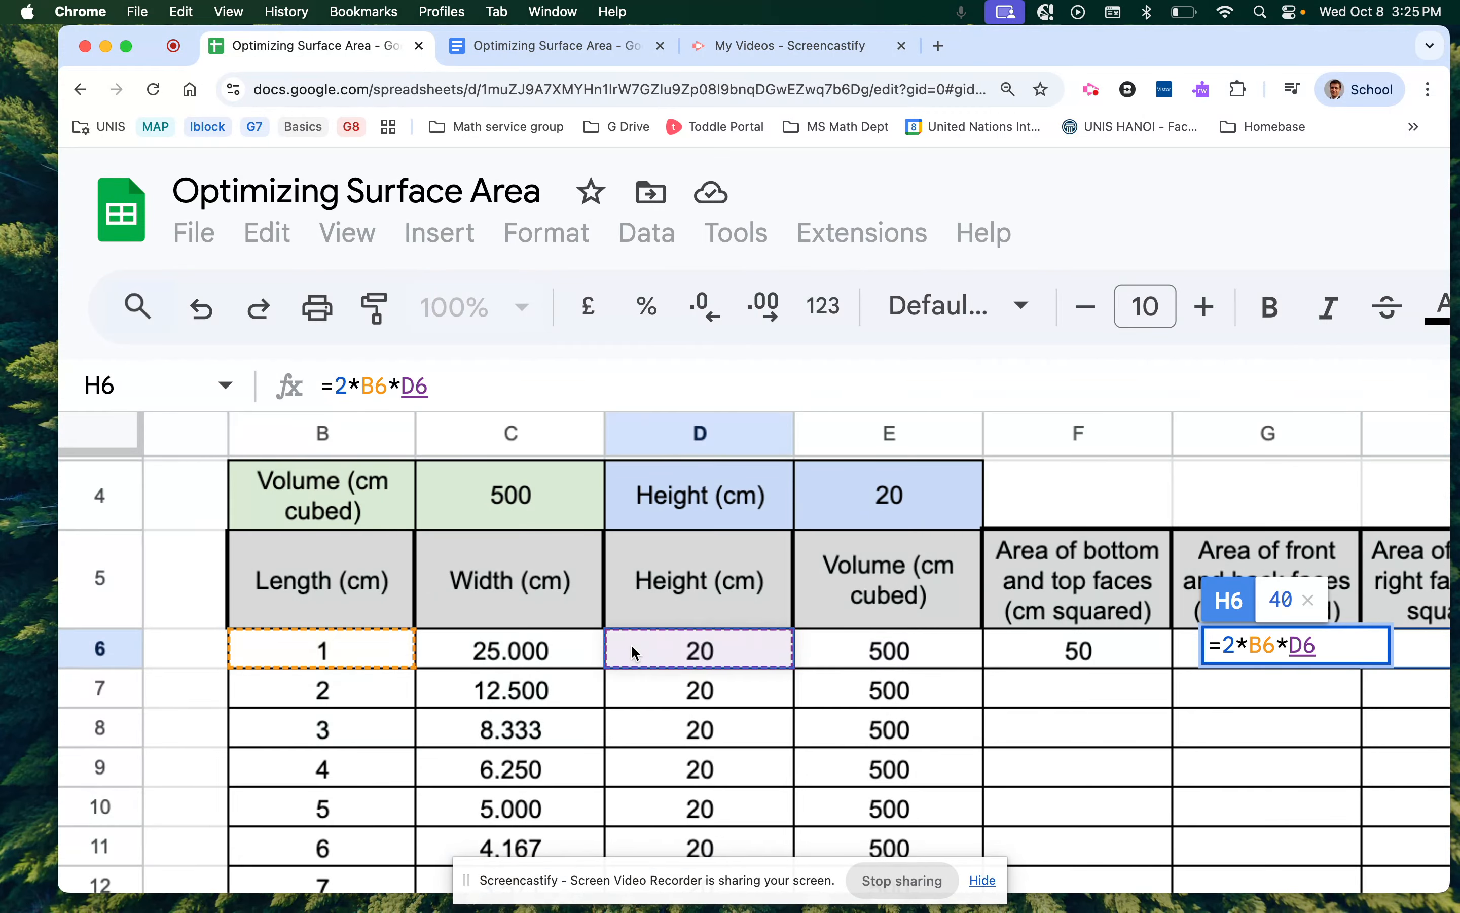
Confirm H6's left-and-right area of 40 and select the total cell I6.
key(Return)
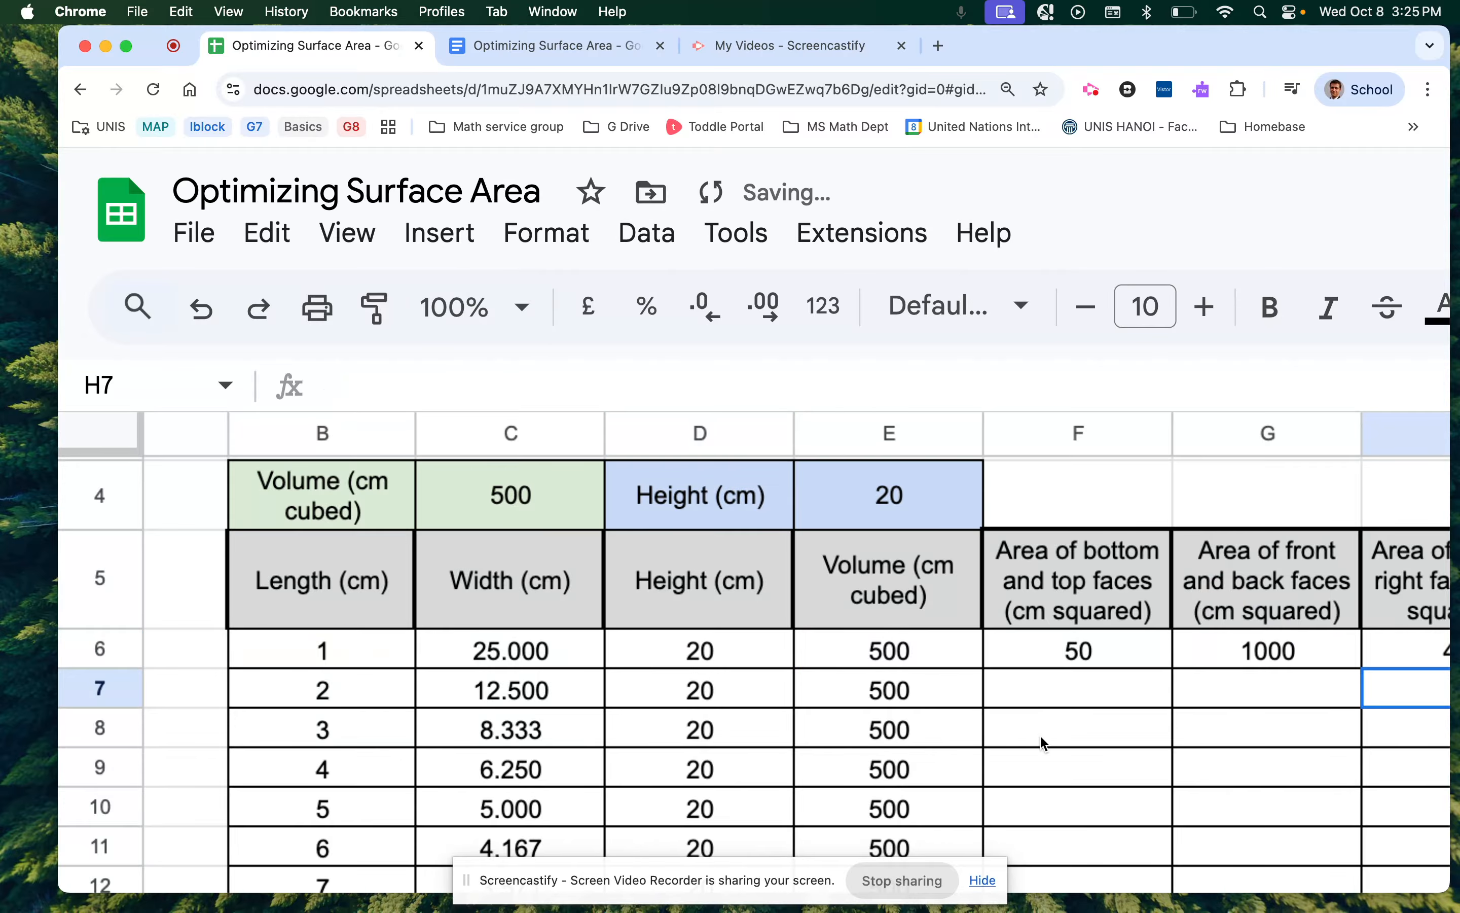
scroll(1050, 736, down, 5)
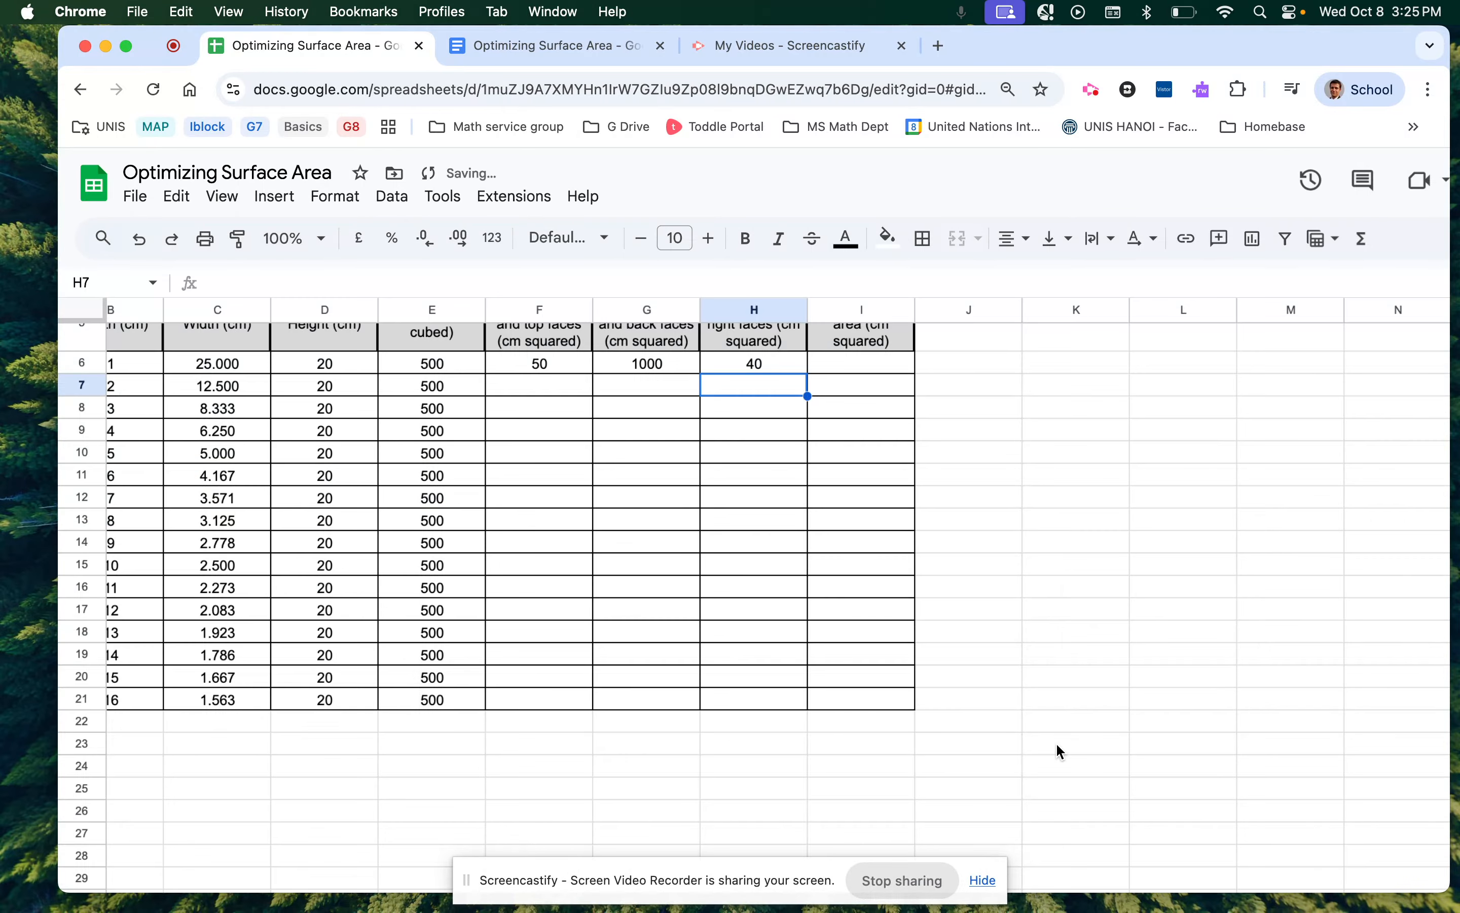
scroll(683, 596, down, 2)
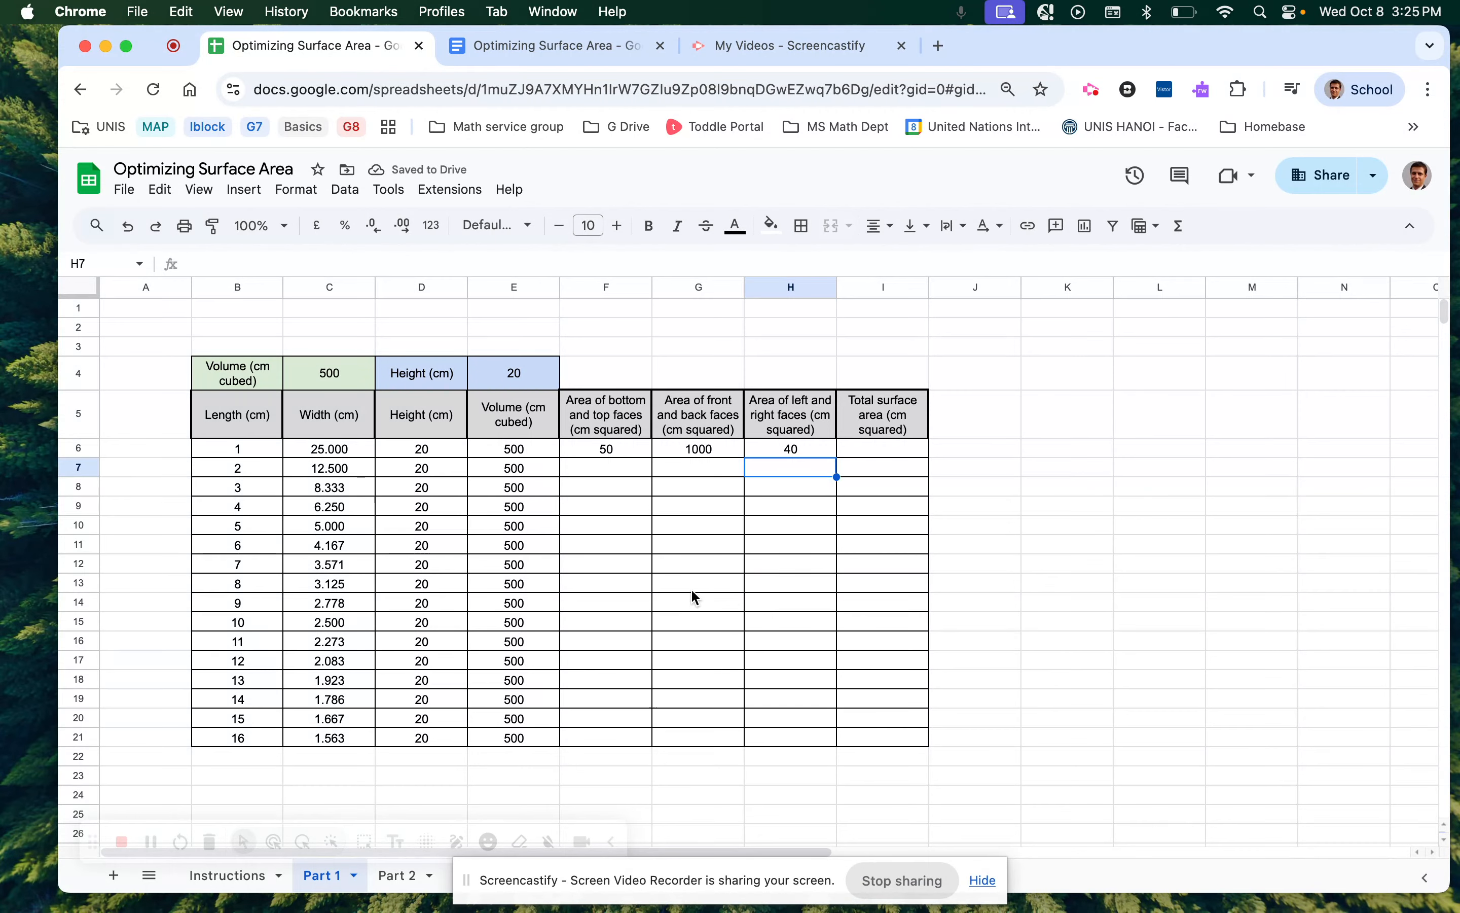
click(895, 450)
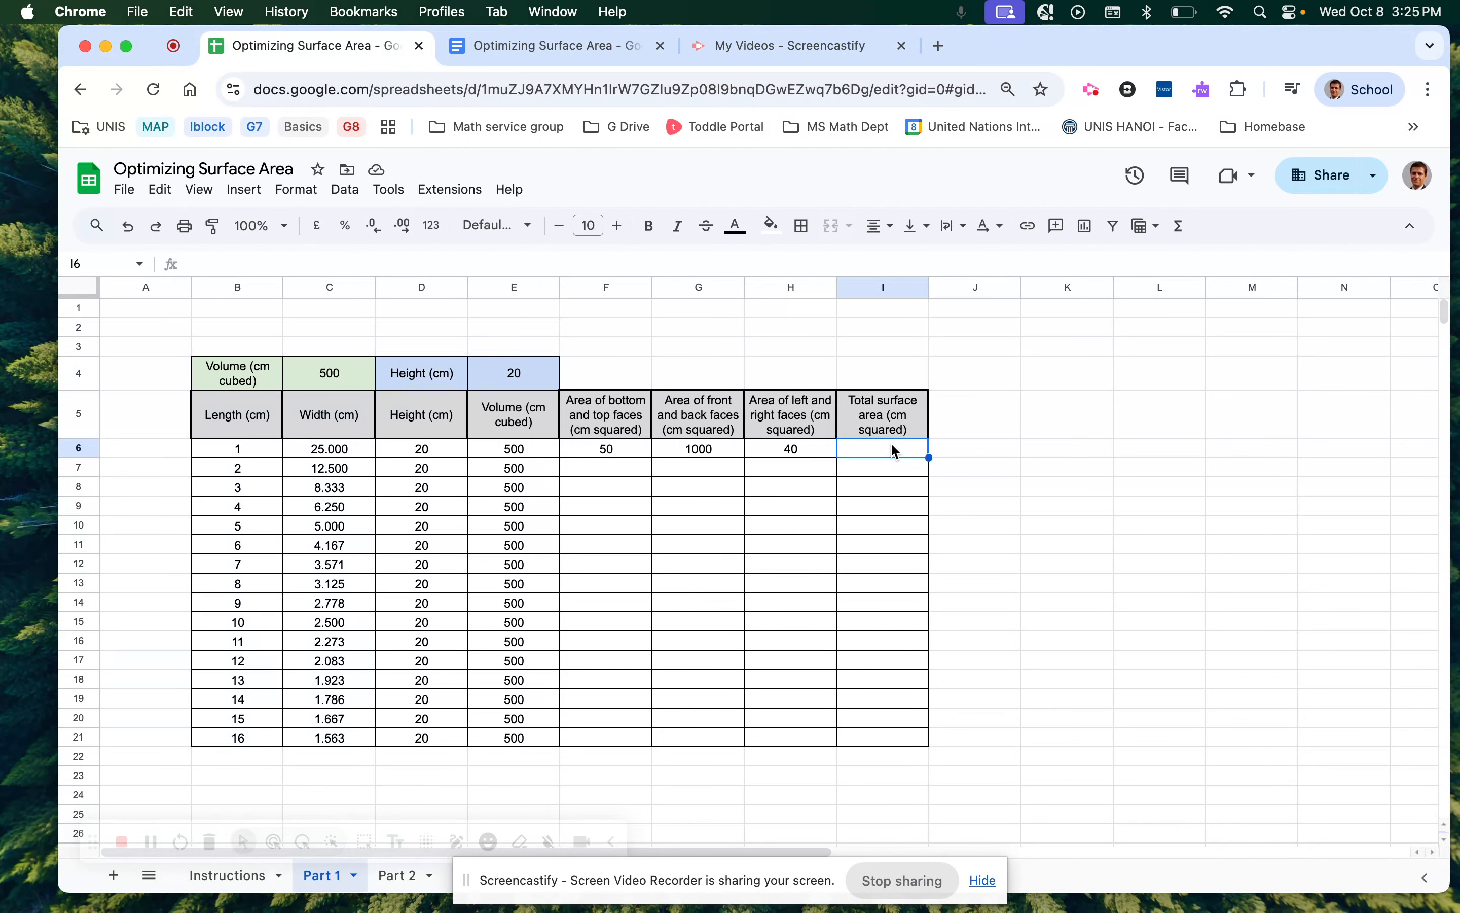
drag(609, 450, 761, 446)
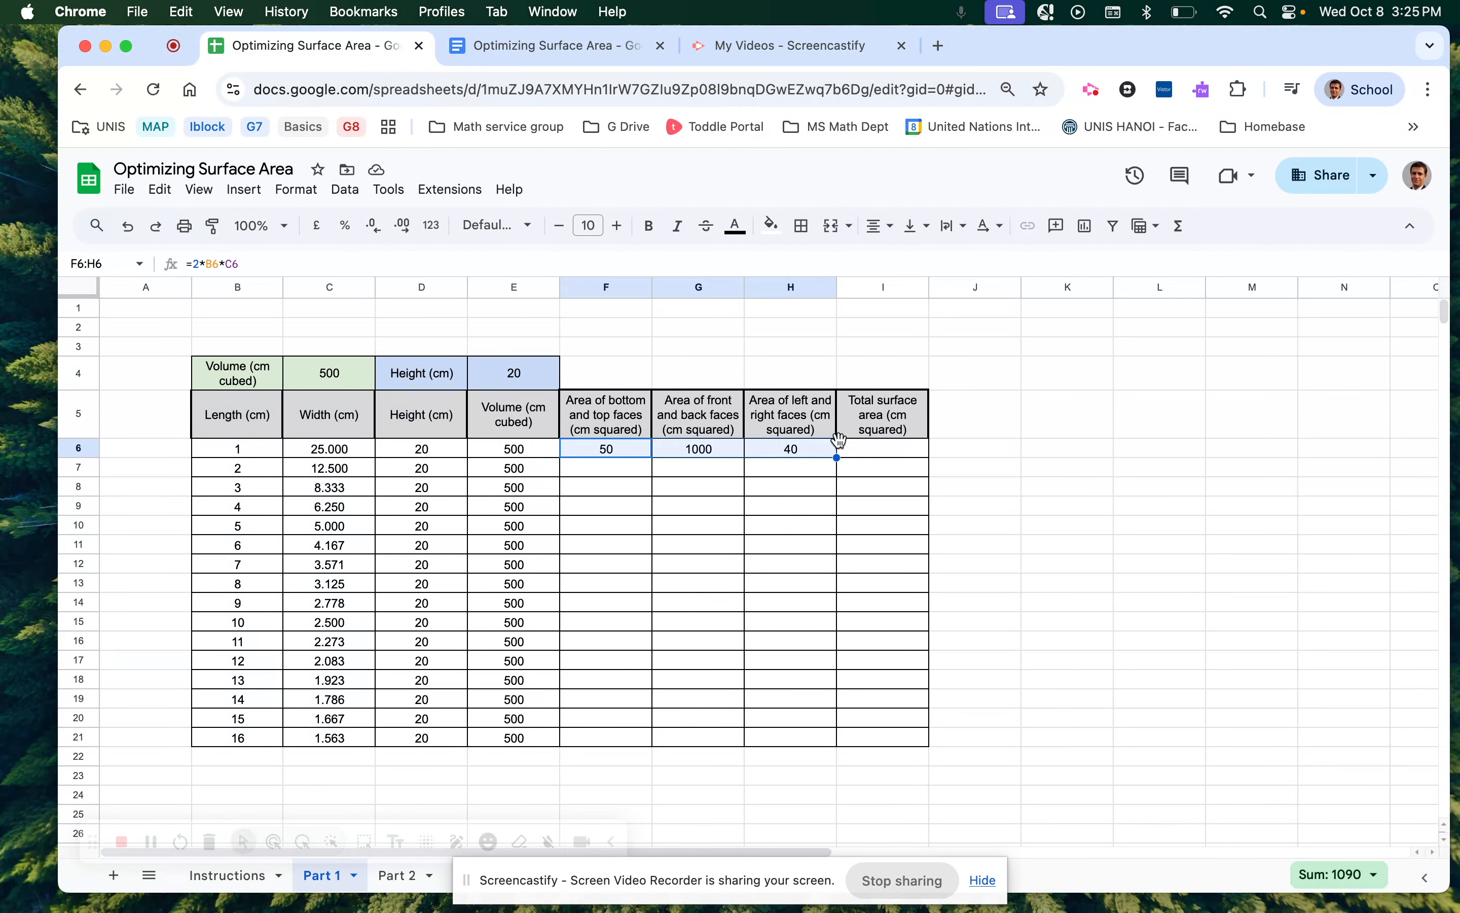
click(859, 459)
Enter =F6+G6+H6 in I6 to total the three face areas, giving 1090.
text(=)
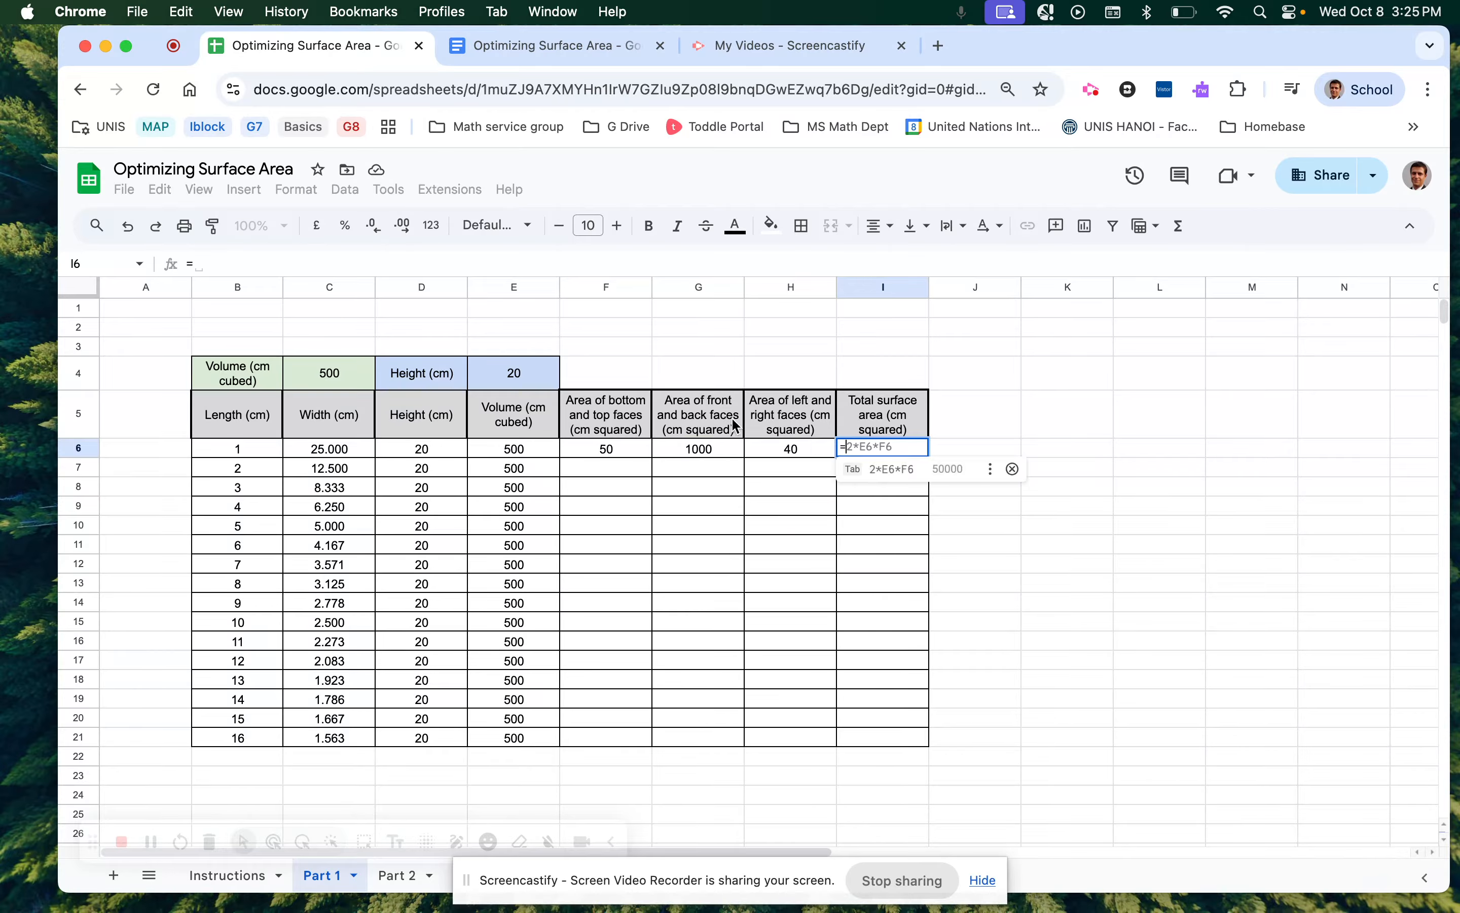
click(581, 446)
text(+)
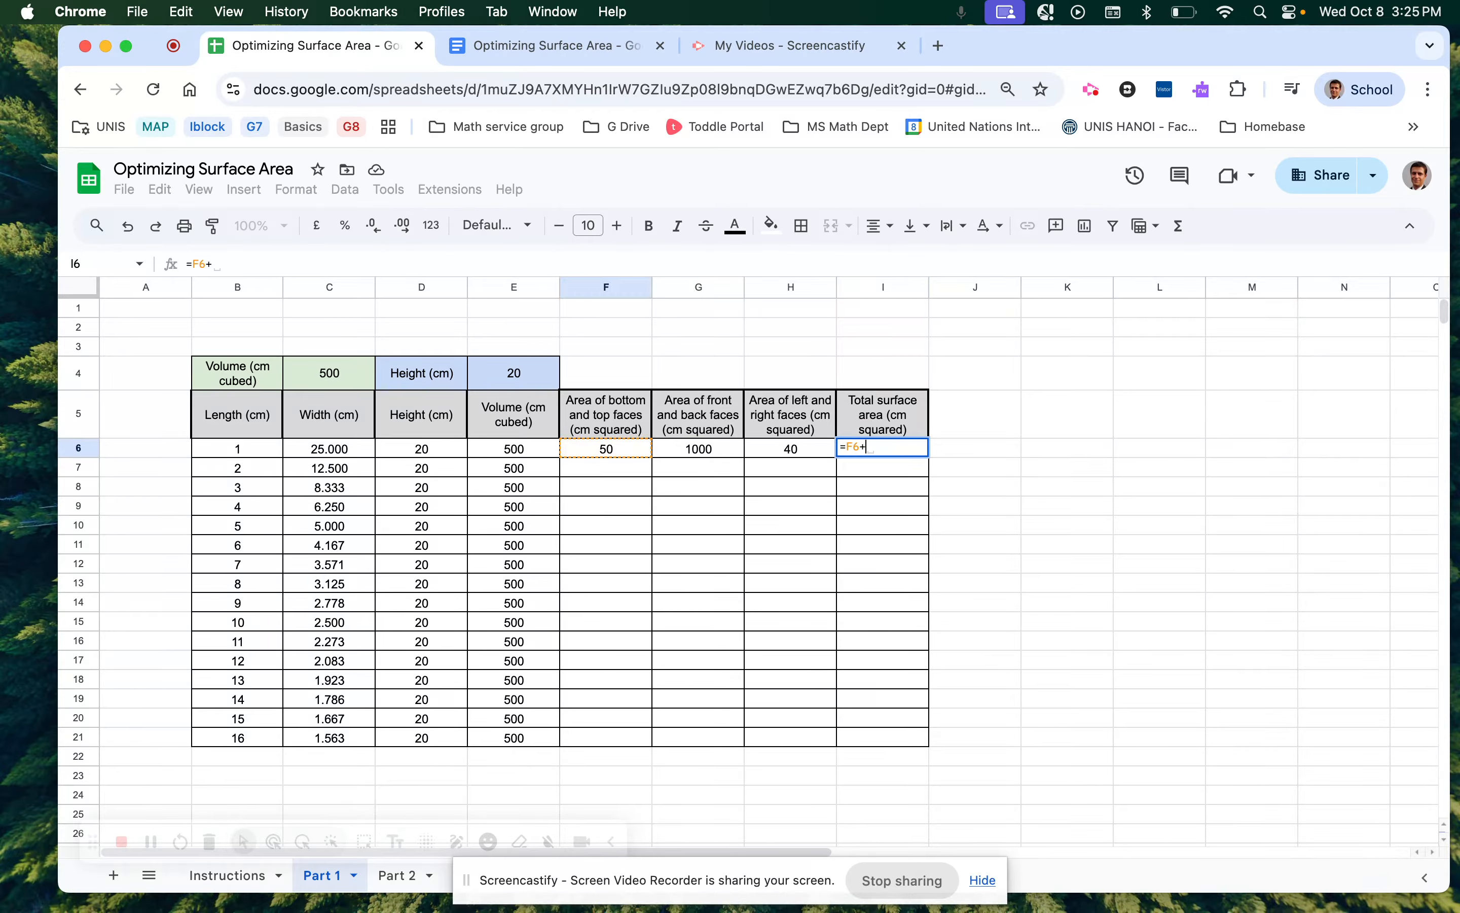
click(681, 453)
text(+)
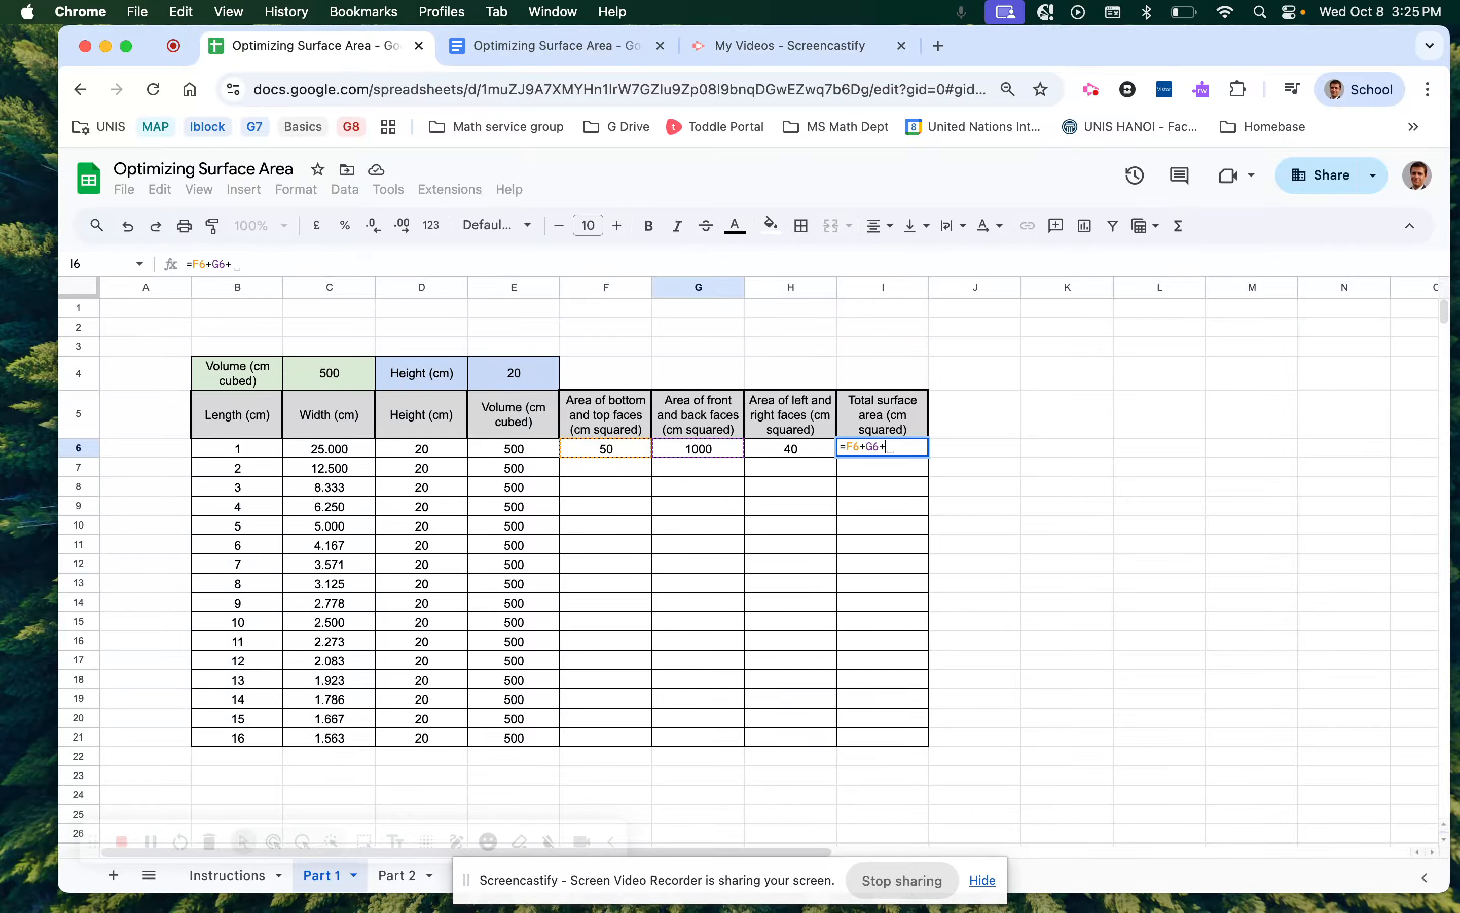
click(778, 450)
text(+)
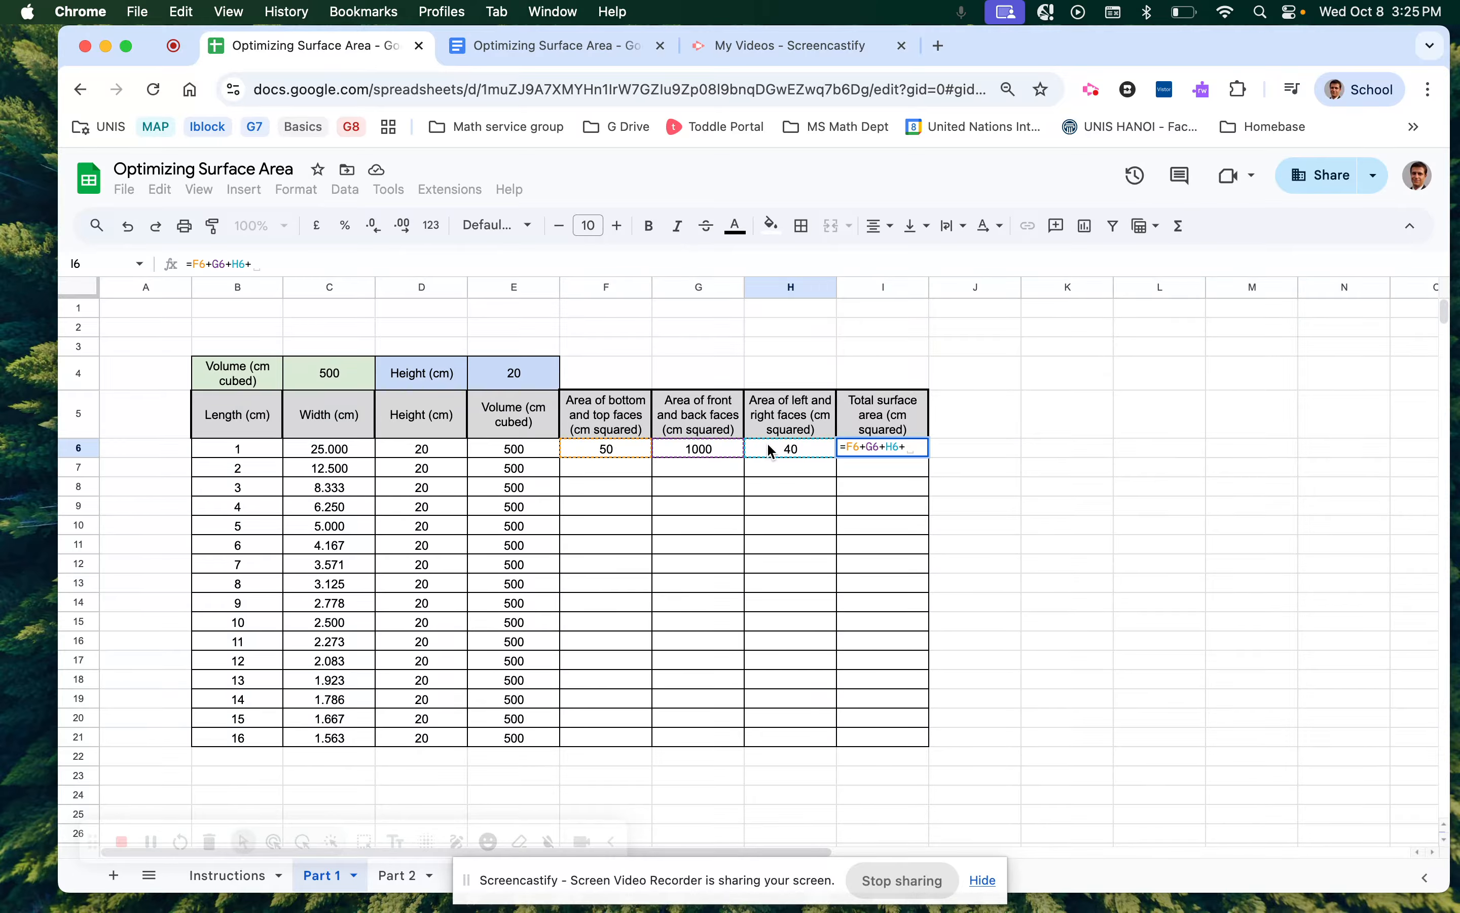
key(BackSpace)
key(Return)
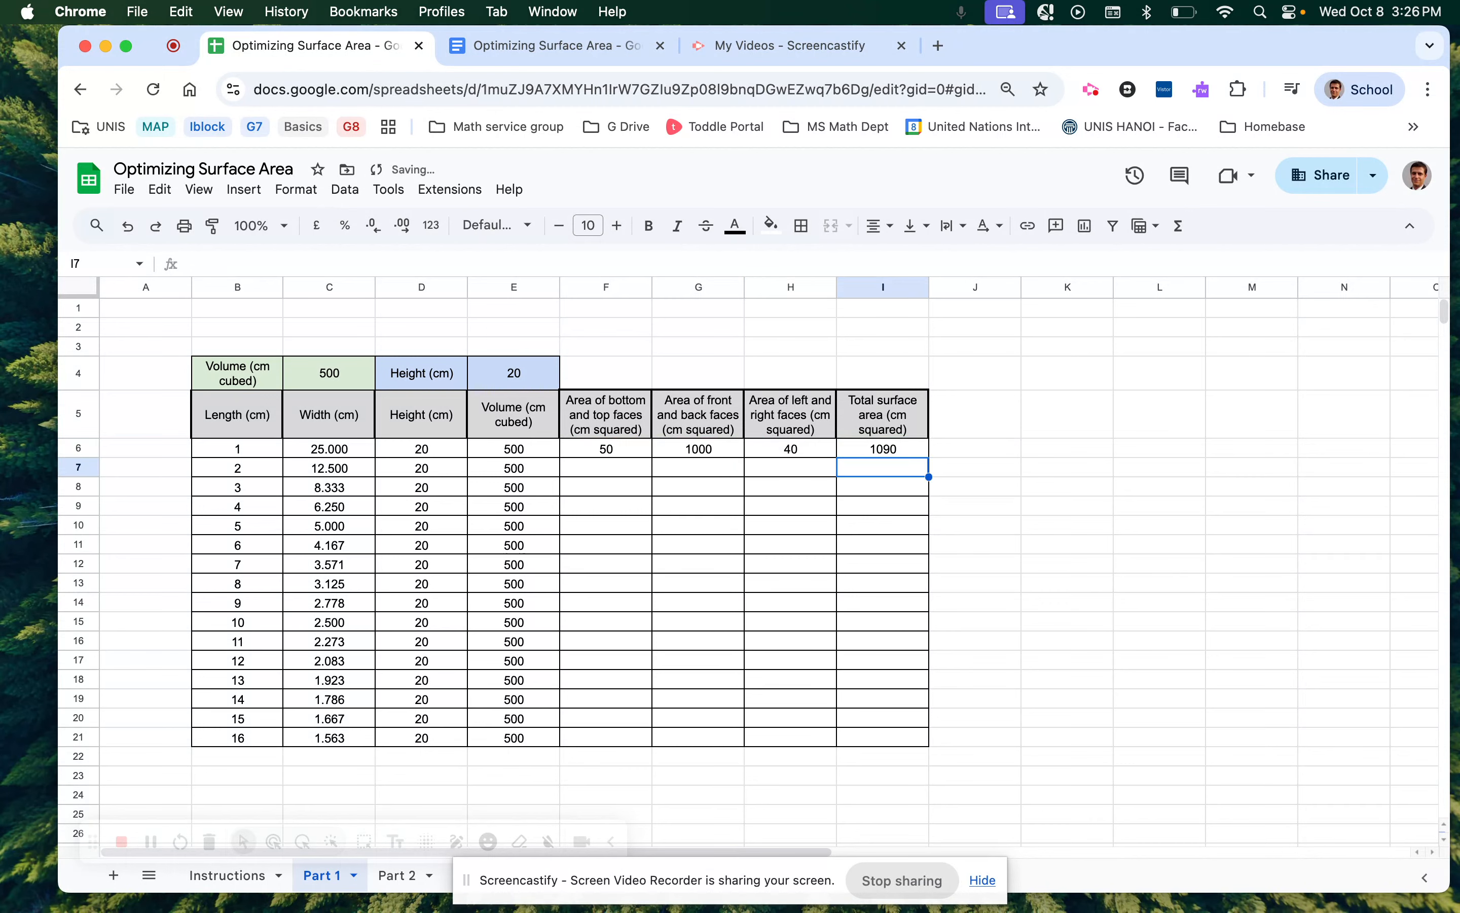
Show I6's total with three decimals and fill the F6:I6 formulas down to row 21.
click(866, 445)
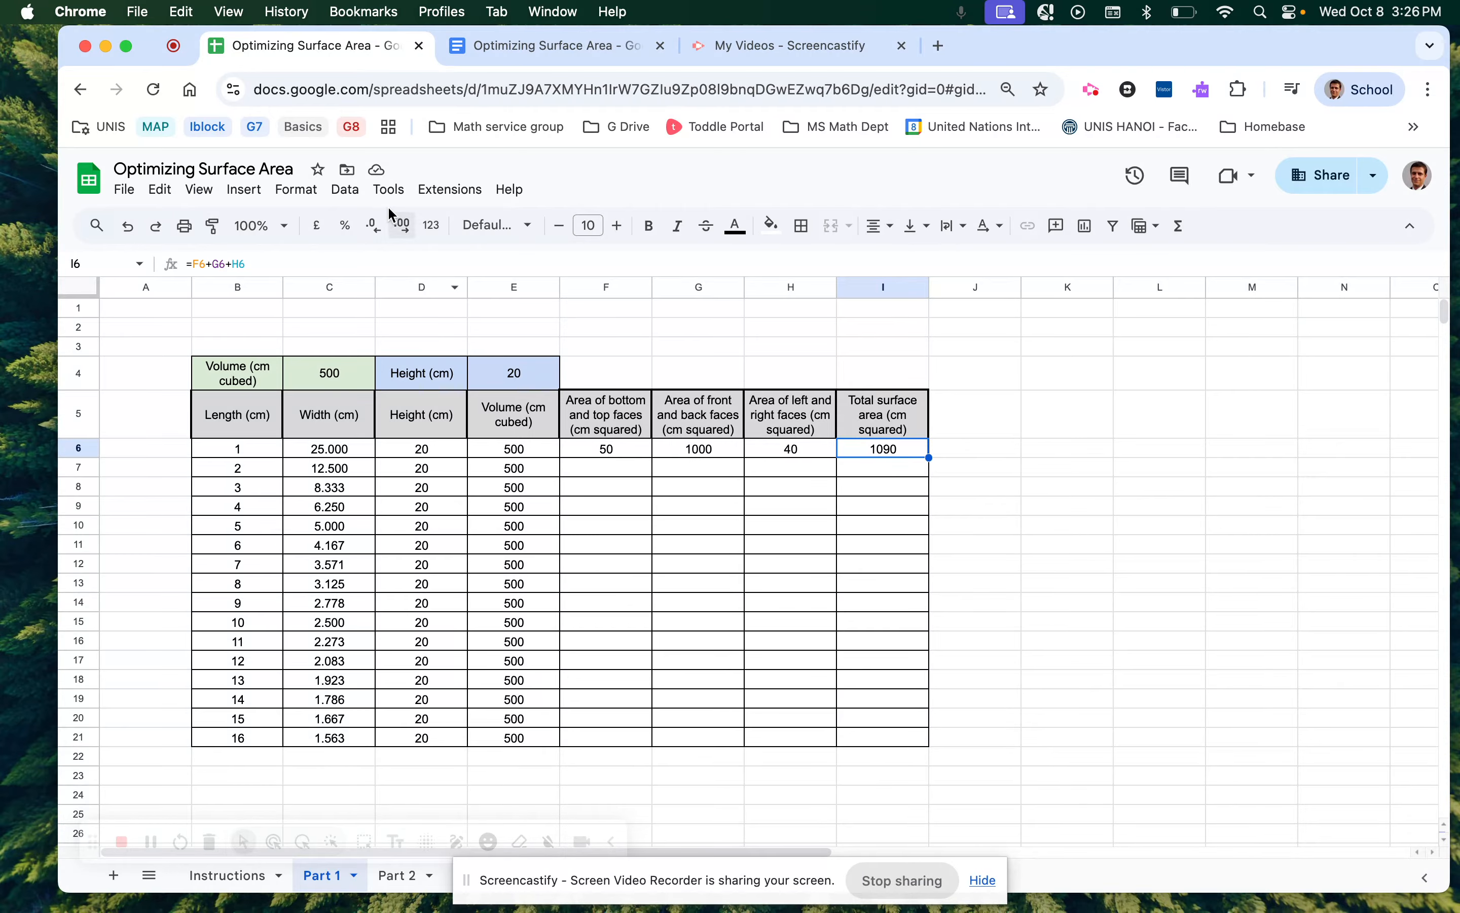
click(403, 227)
click(402, 228)
click(402, 228)
drag(596, 452, 930, 743)
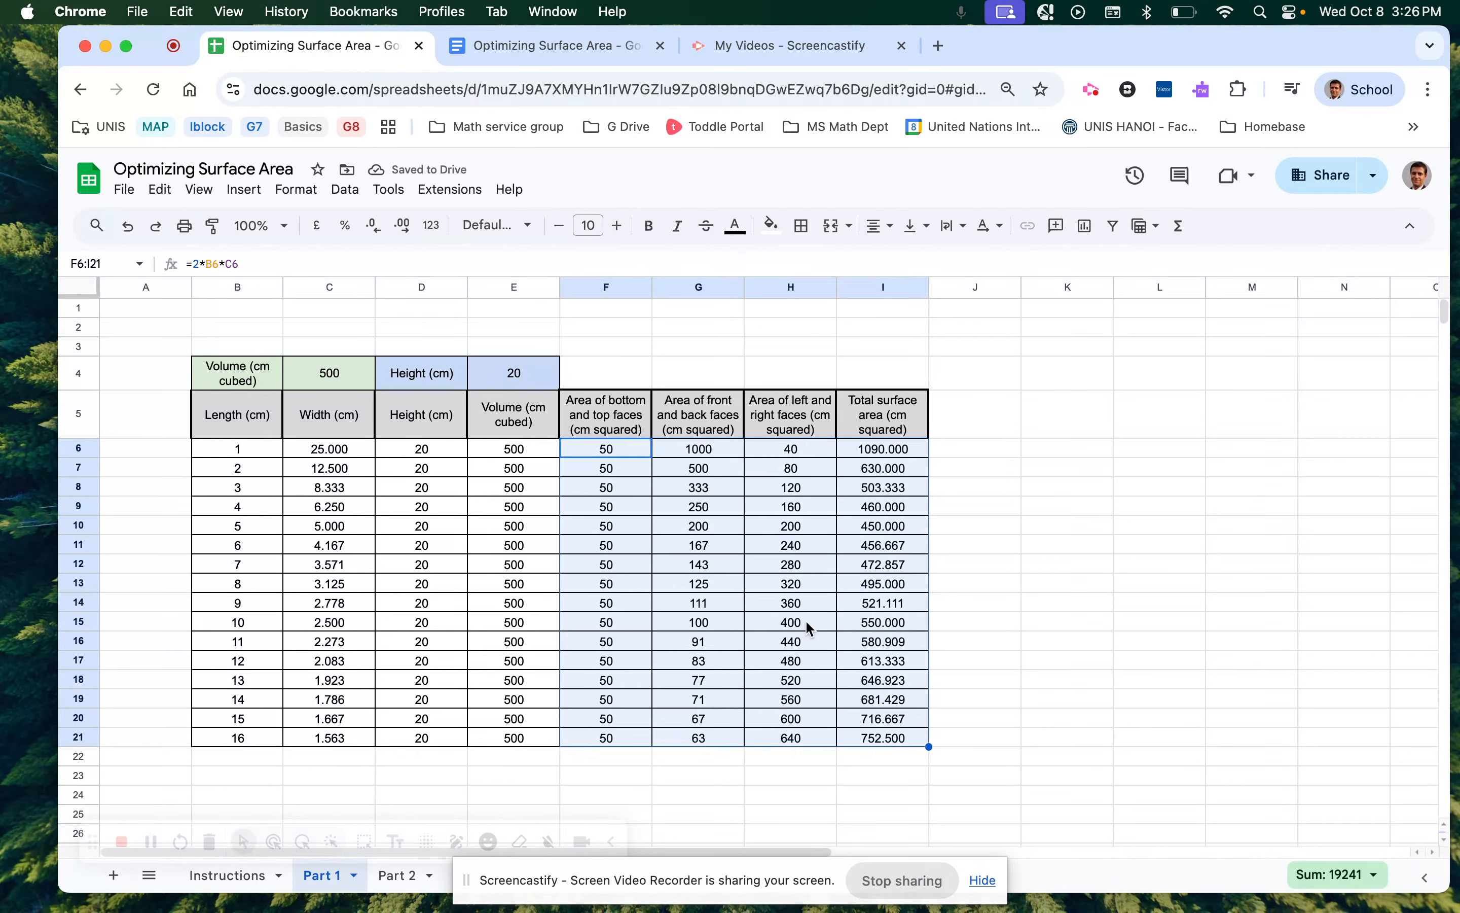
click(1002, 589)
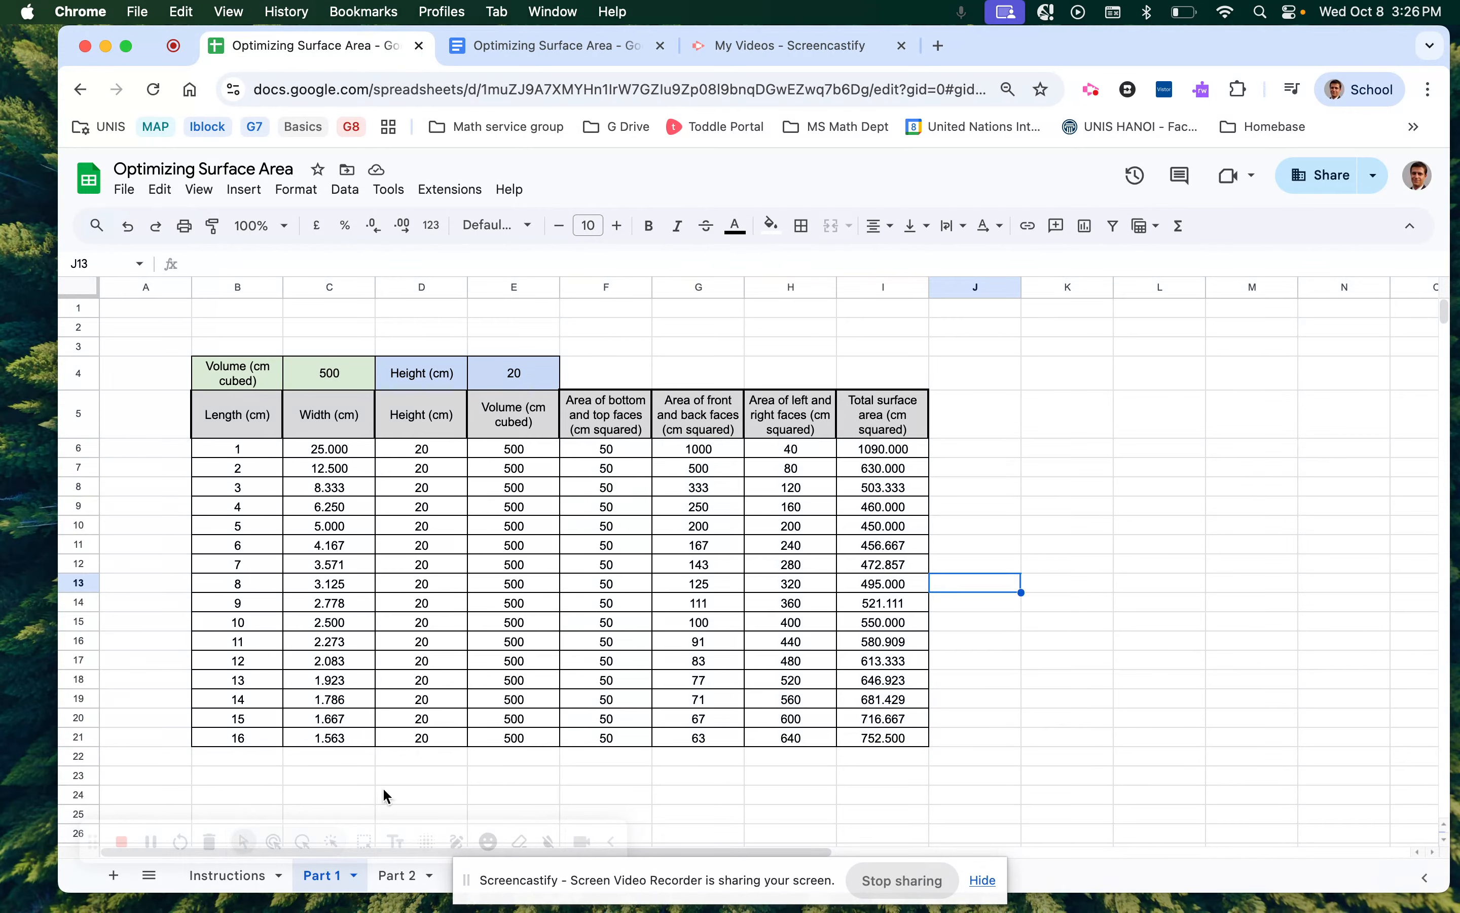
click(232, 875)
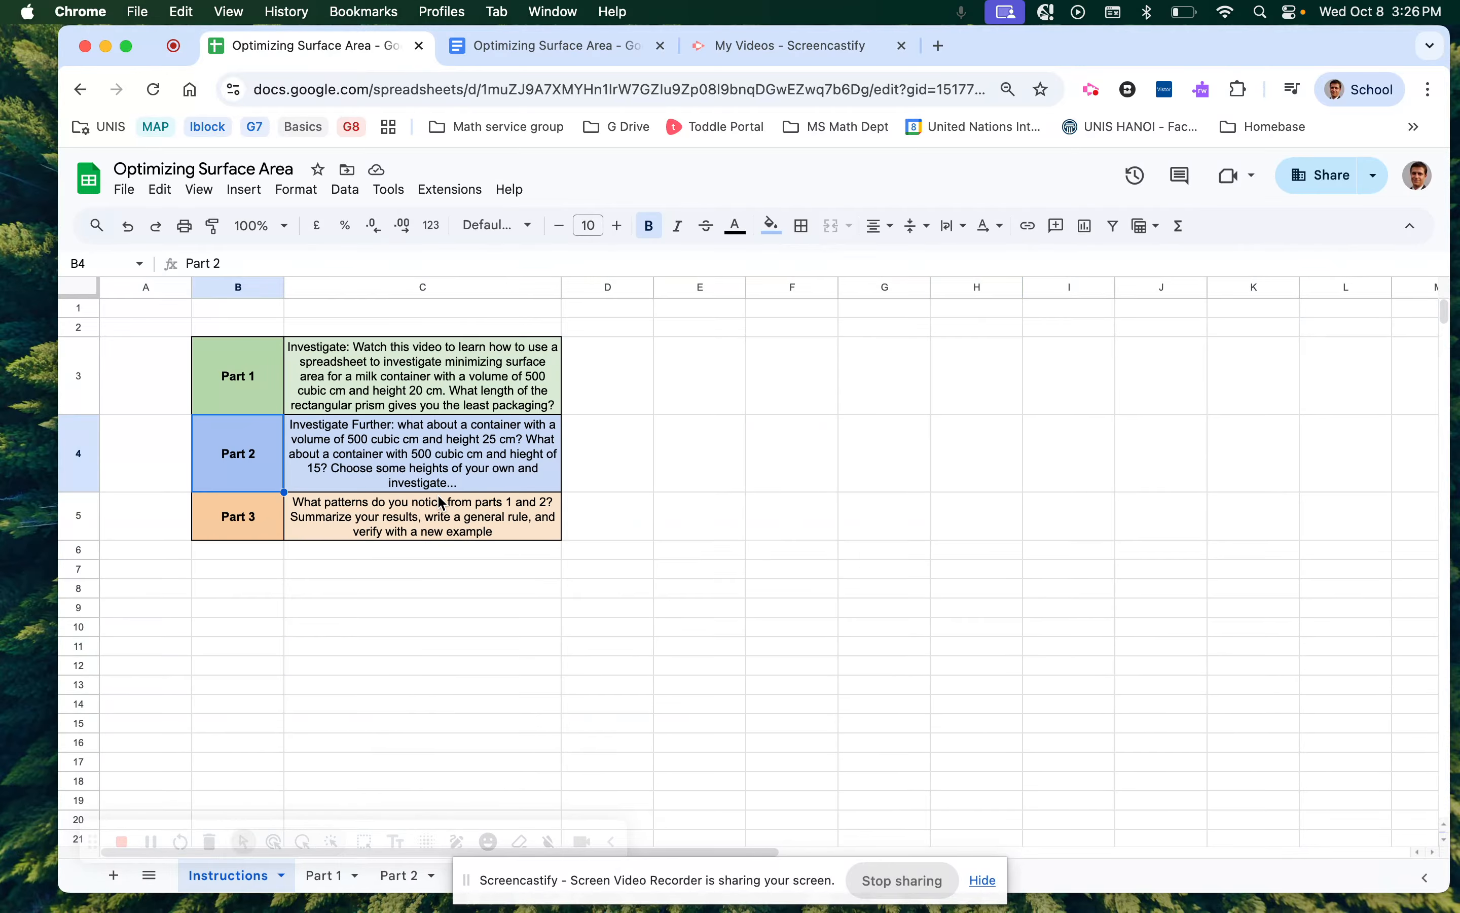
scroll(442, 503, up, 5)
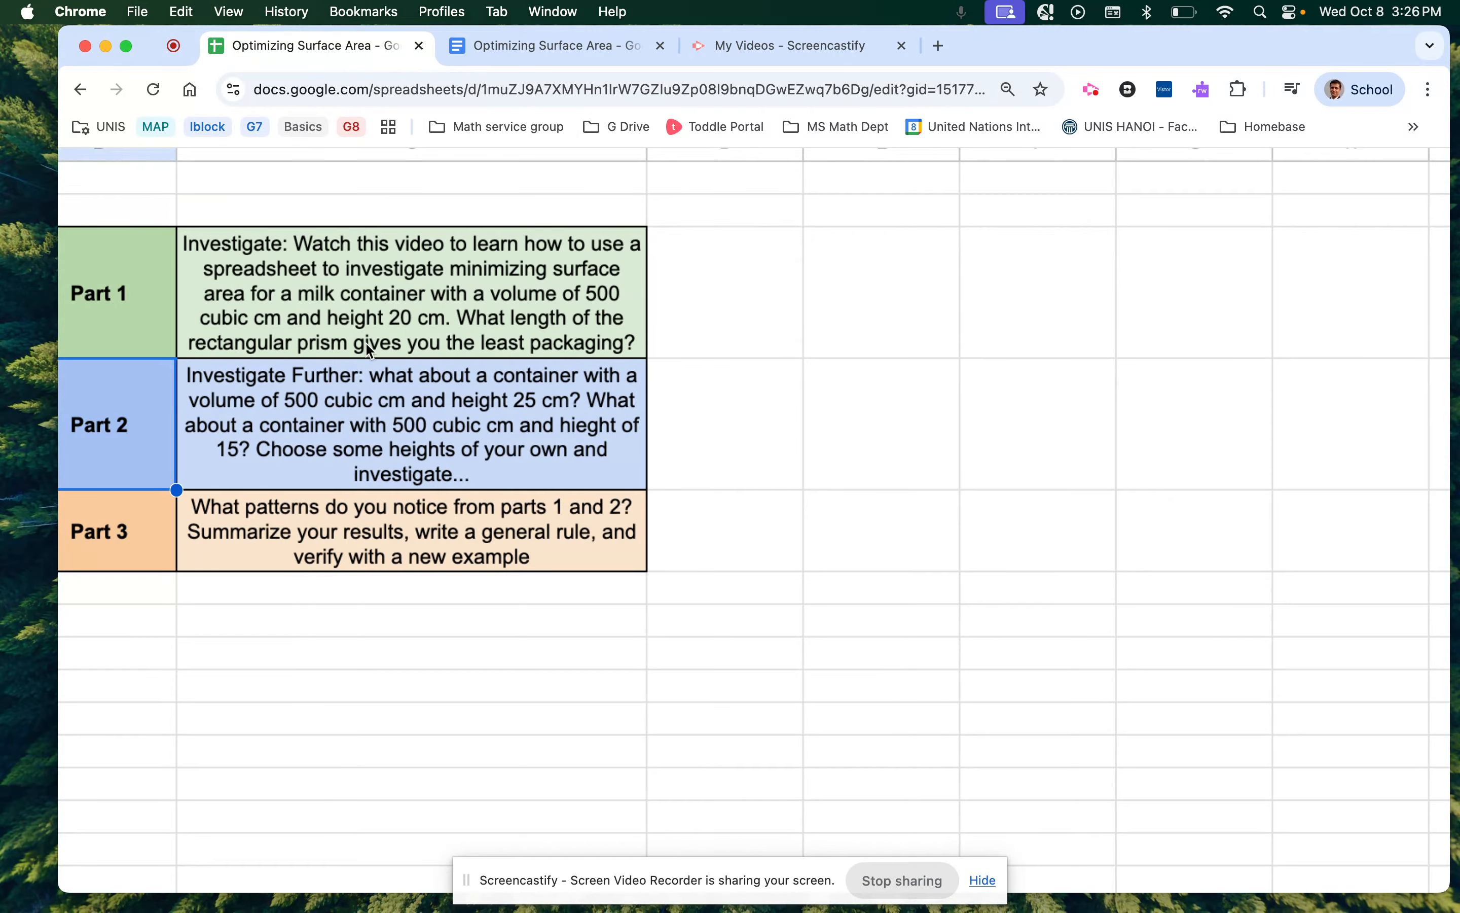
scroll(495, 488, down, 5)
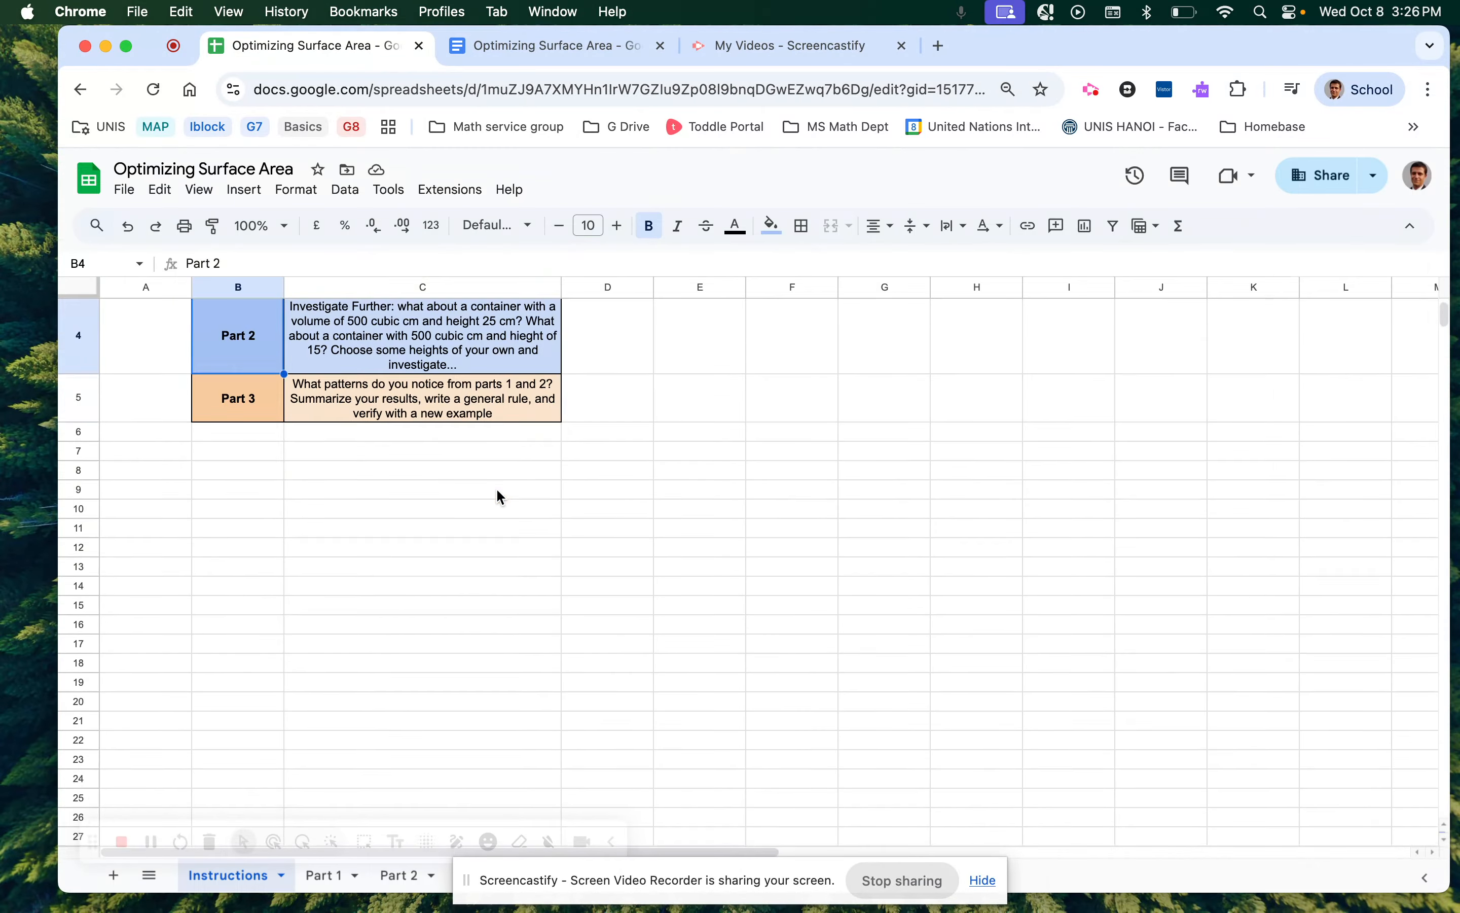
click(329, 875)
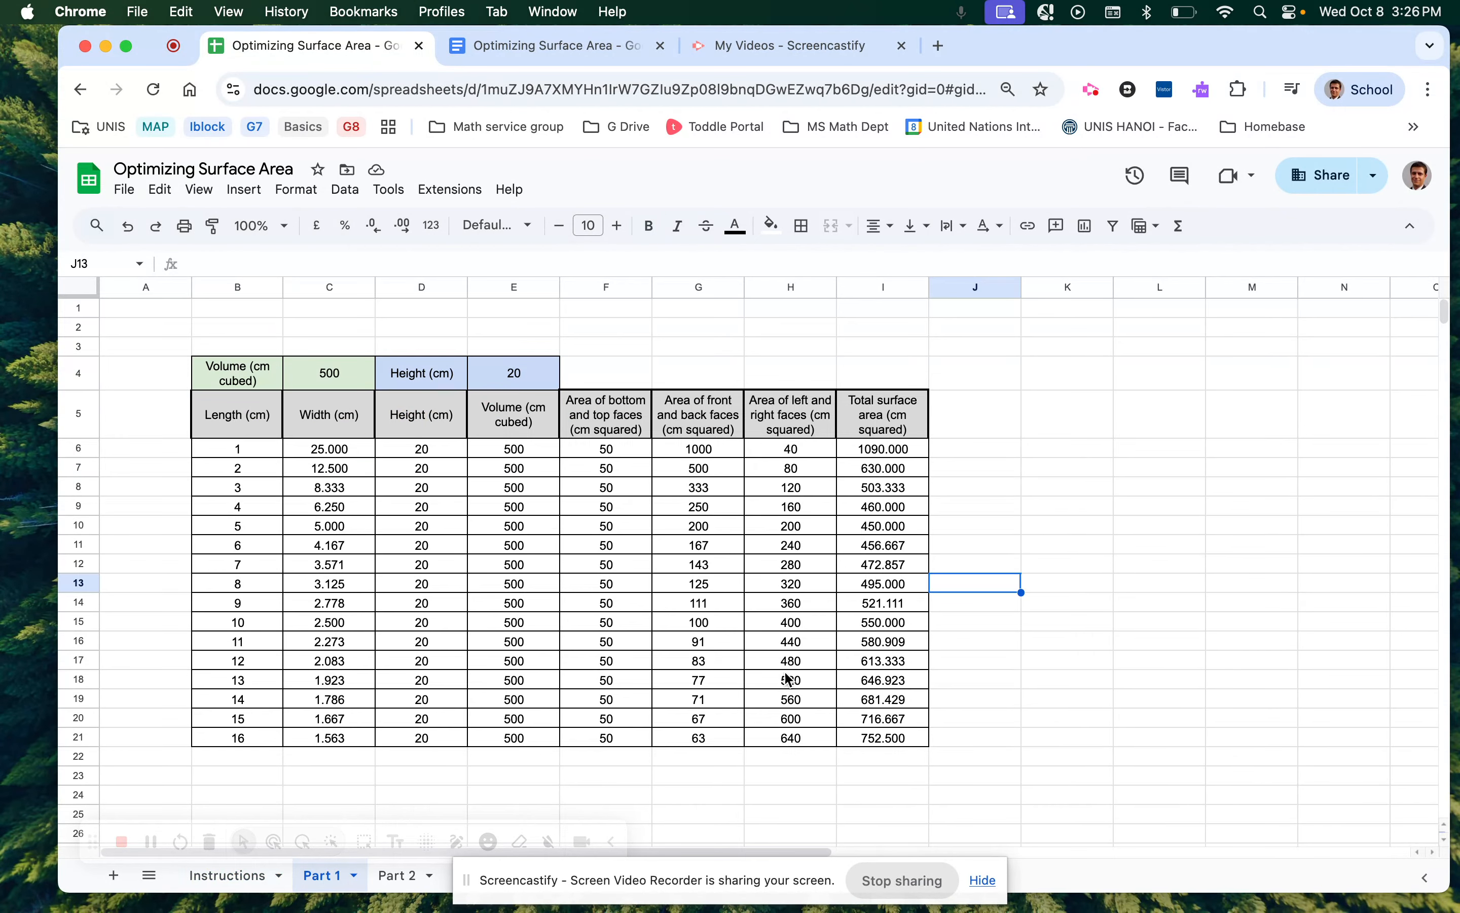
Inspect the length and total surface area formulas in rows 6 to 8.
click(882, 453)
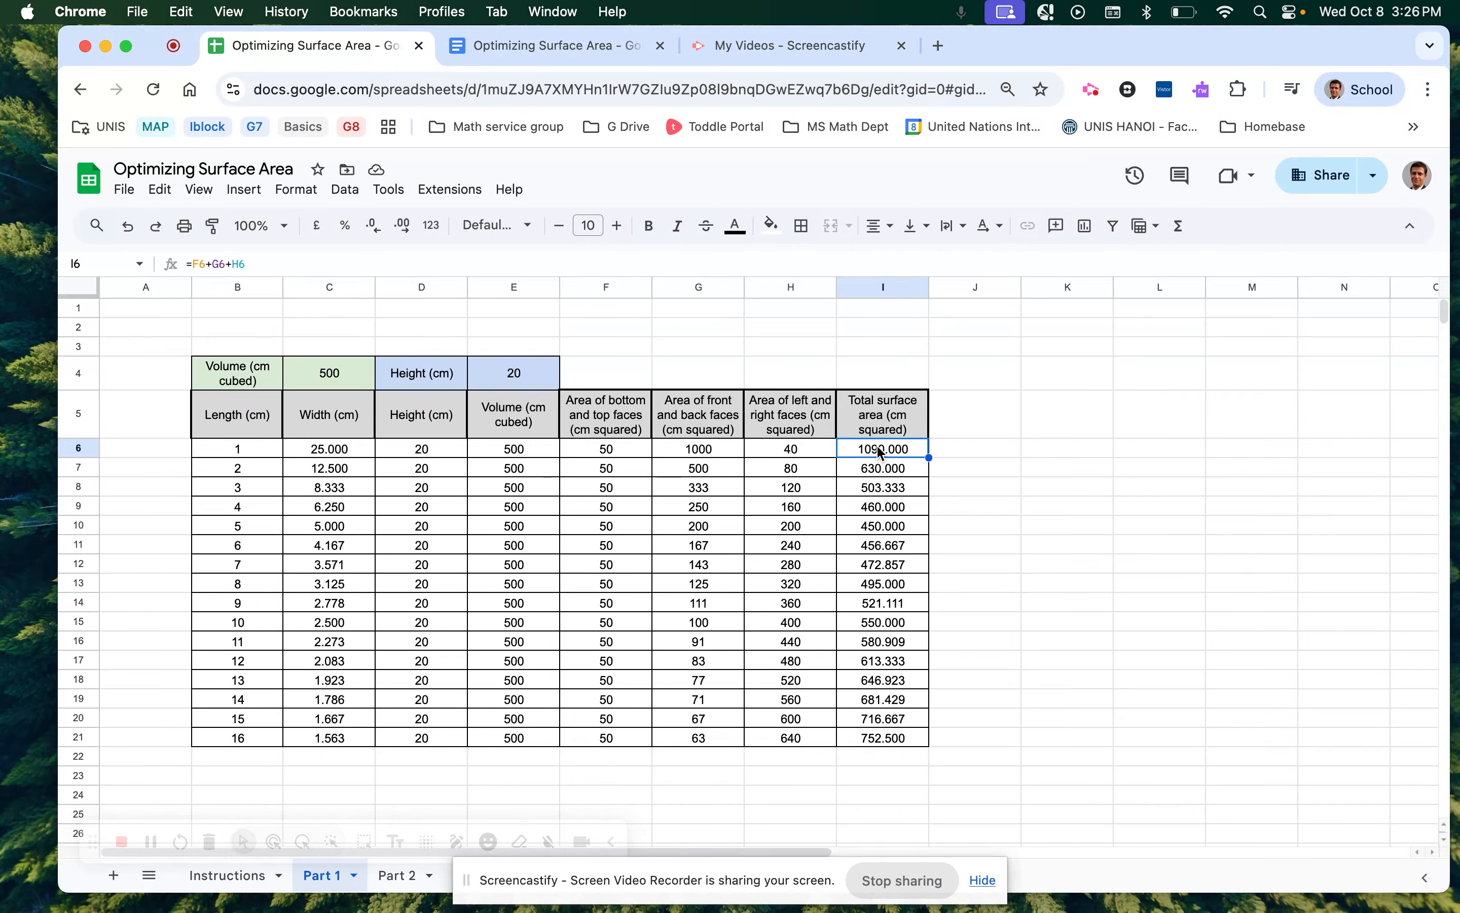
click(242, 435)
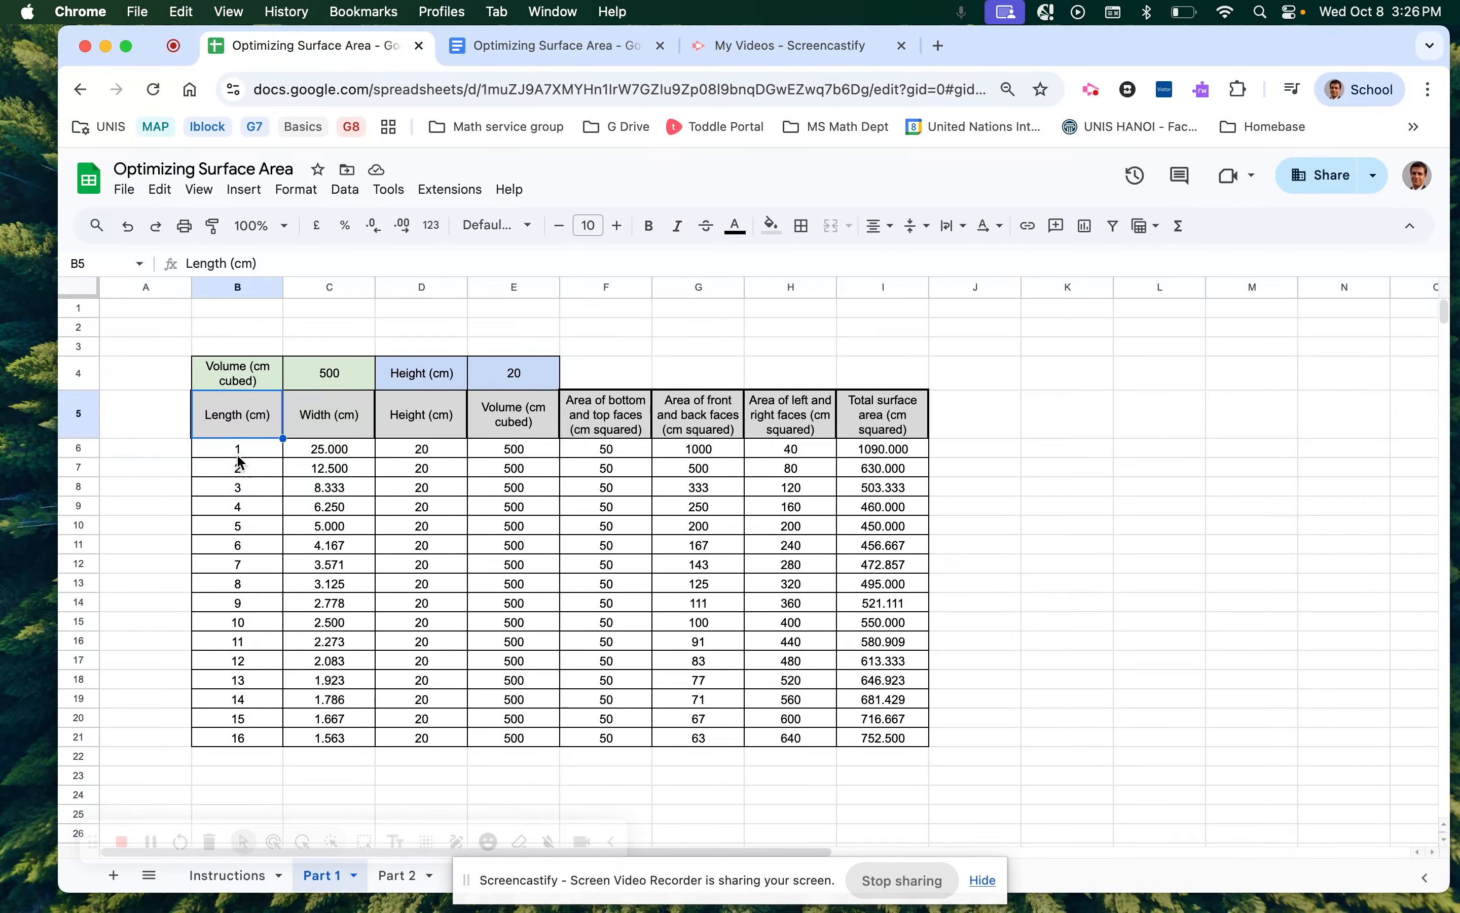
click(905, 452)
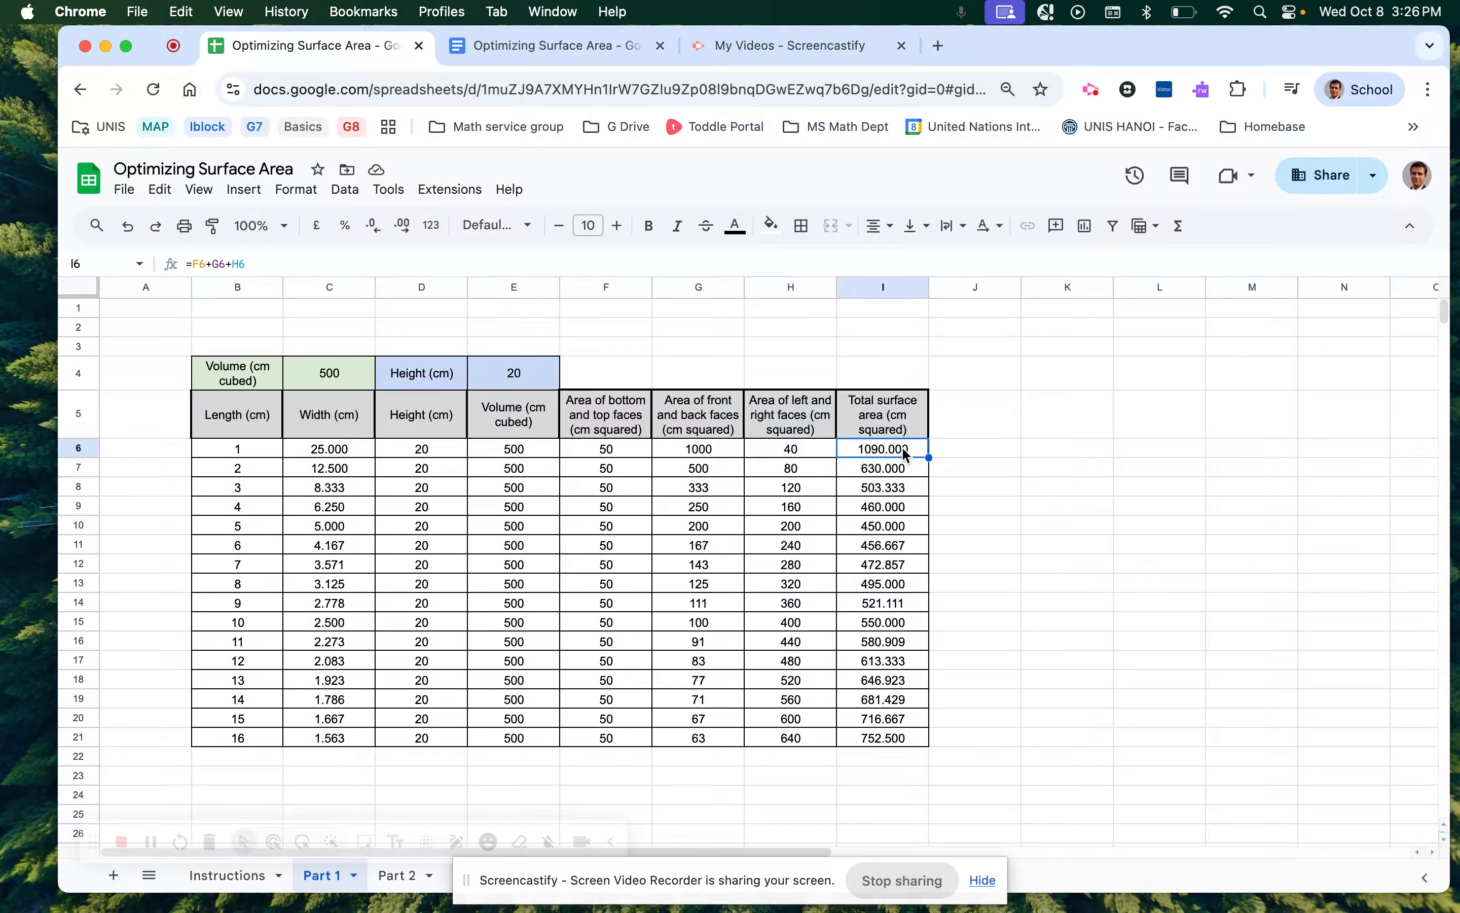
click(890, 469)
click(251, 471)
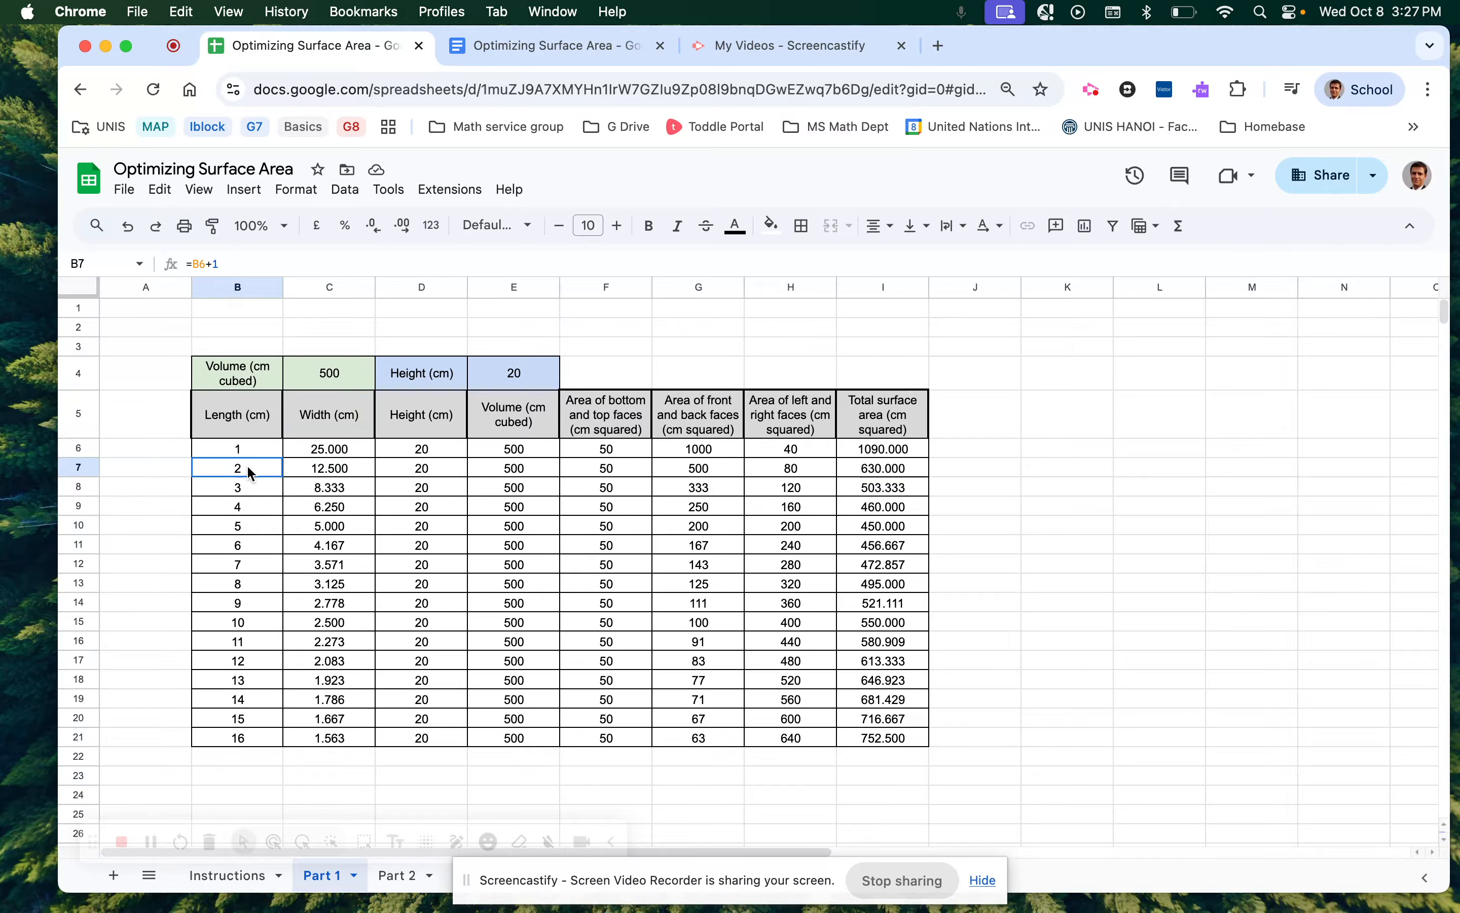
click(898, 476)
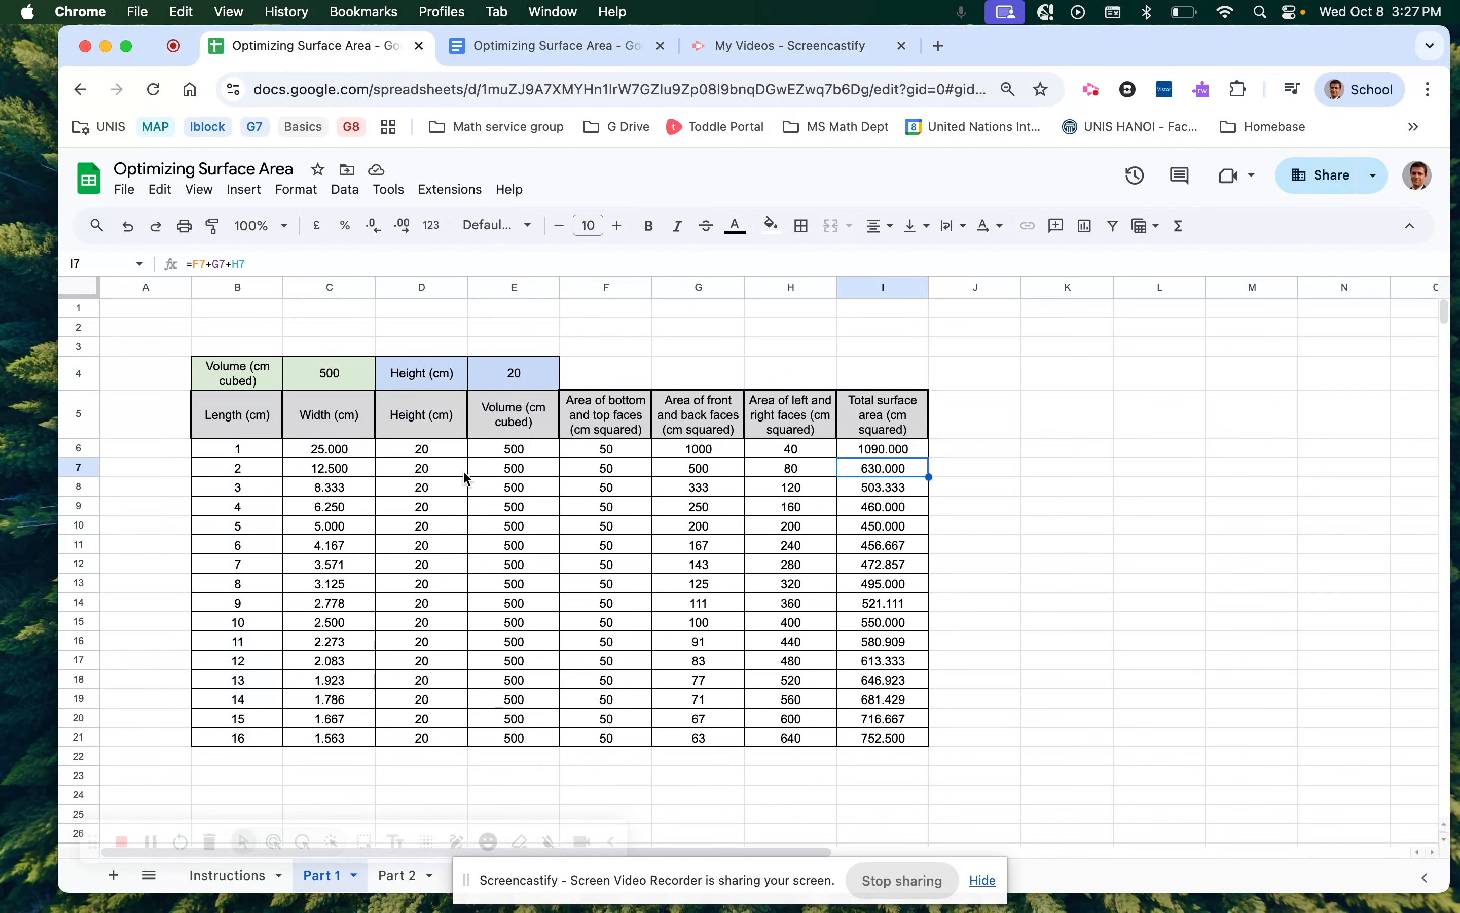
click(247, 481)
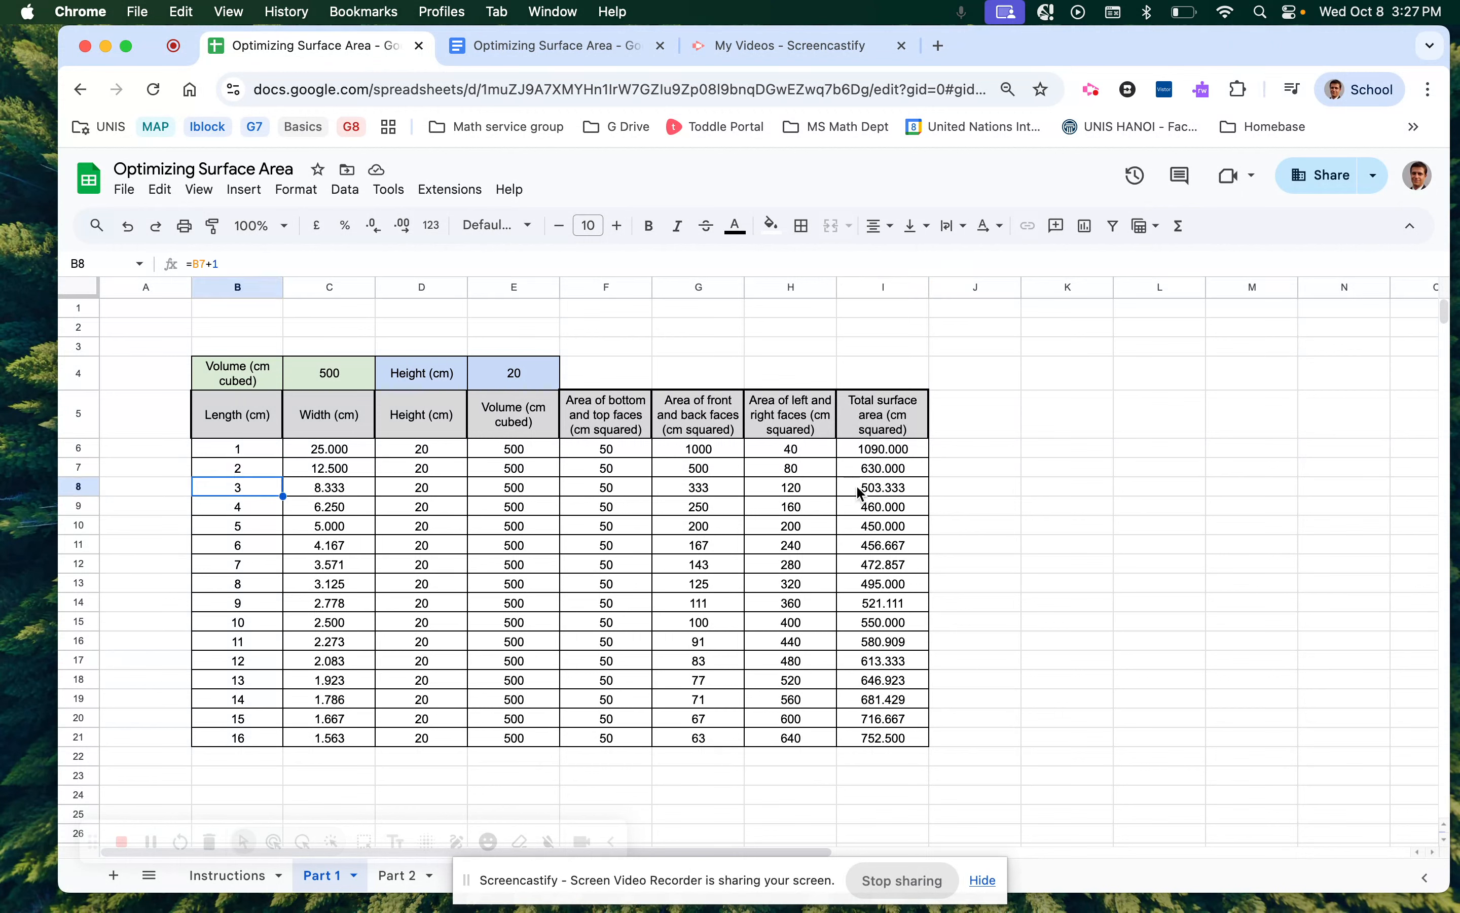
click(863, 495)
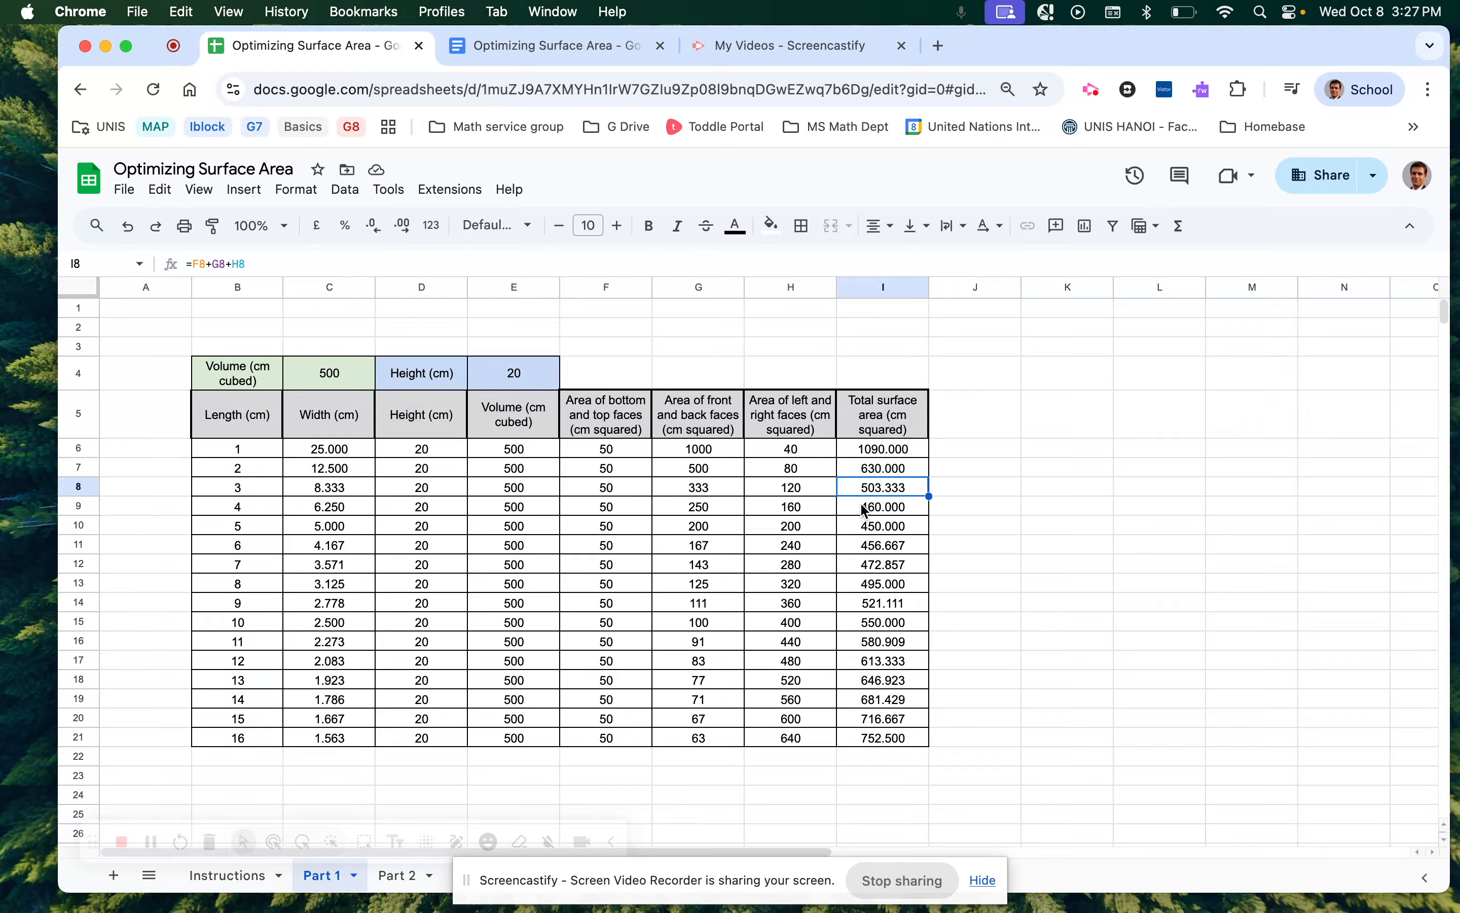
Compare the totals for lengths 4, 5 and 6, finding 450.000 at length 5.
click(880, 513)
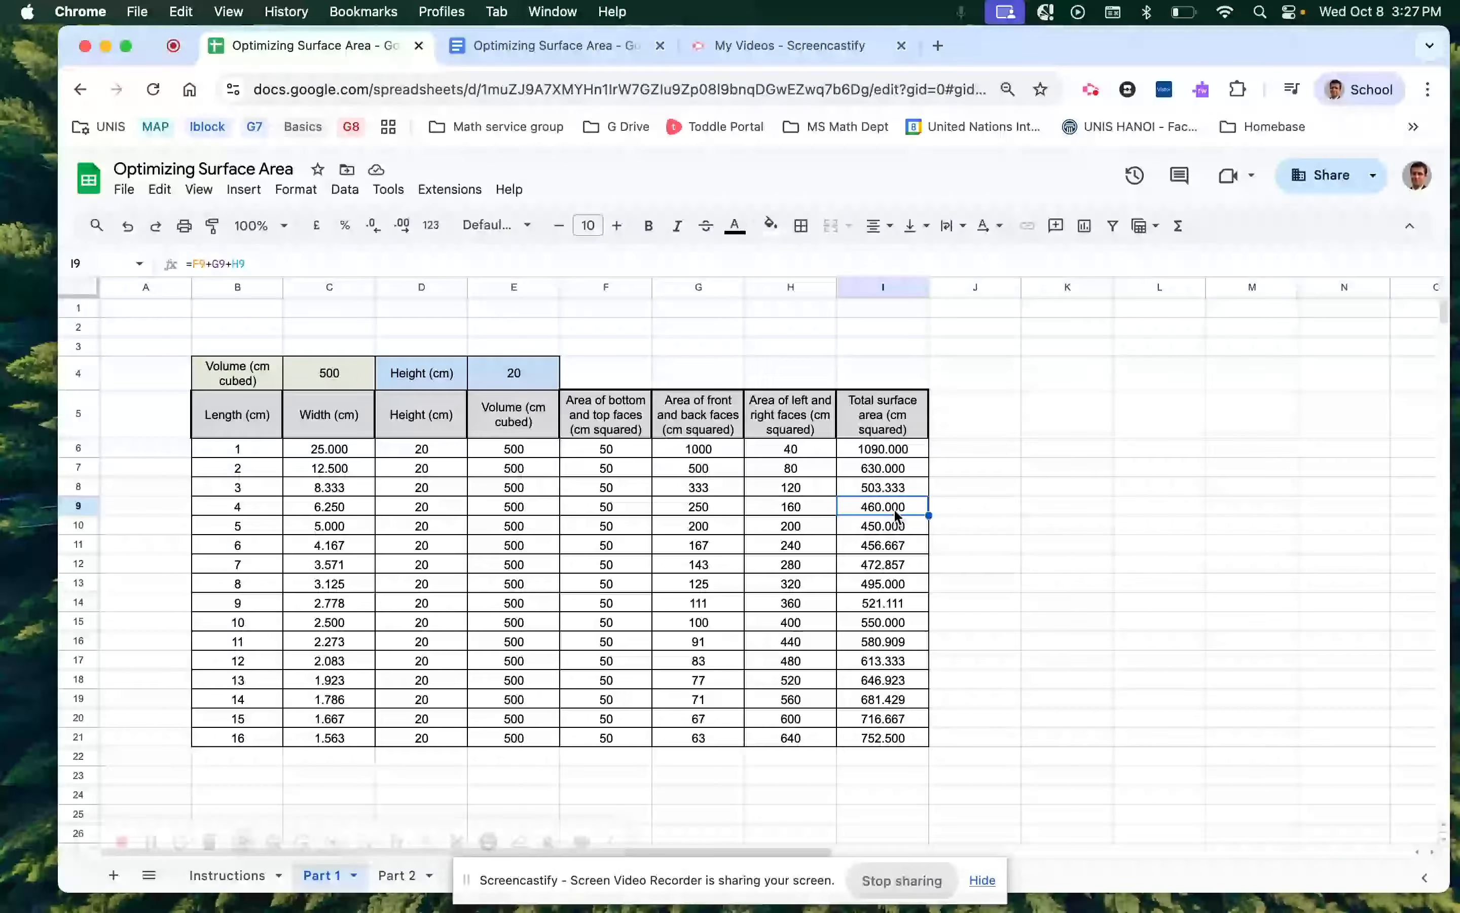
click(886, 533)
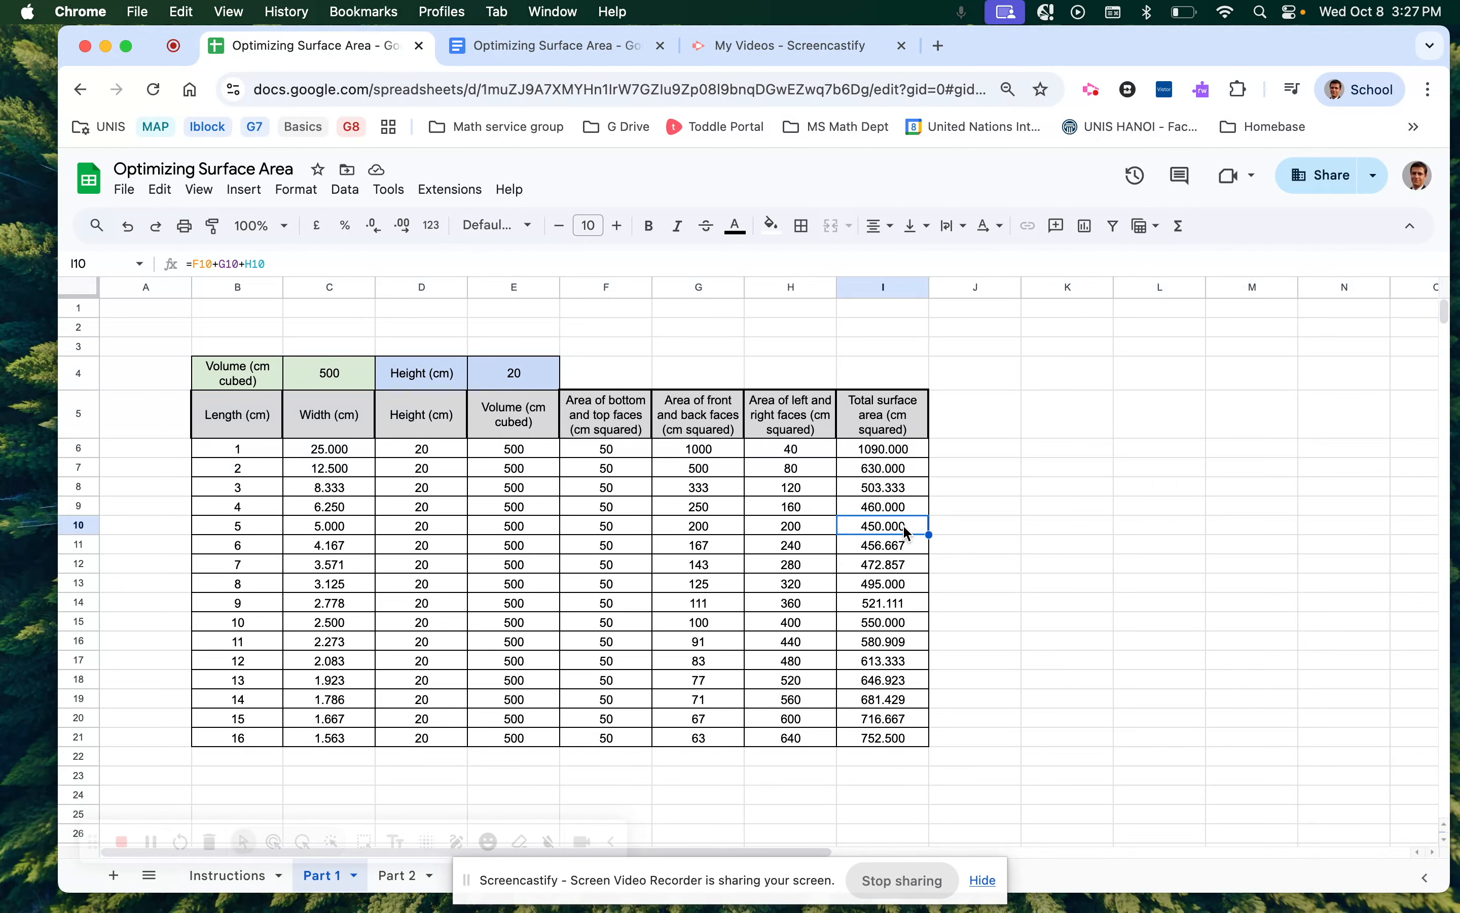
click(896, 550)
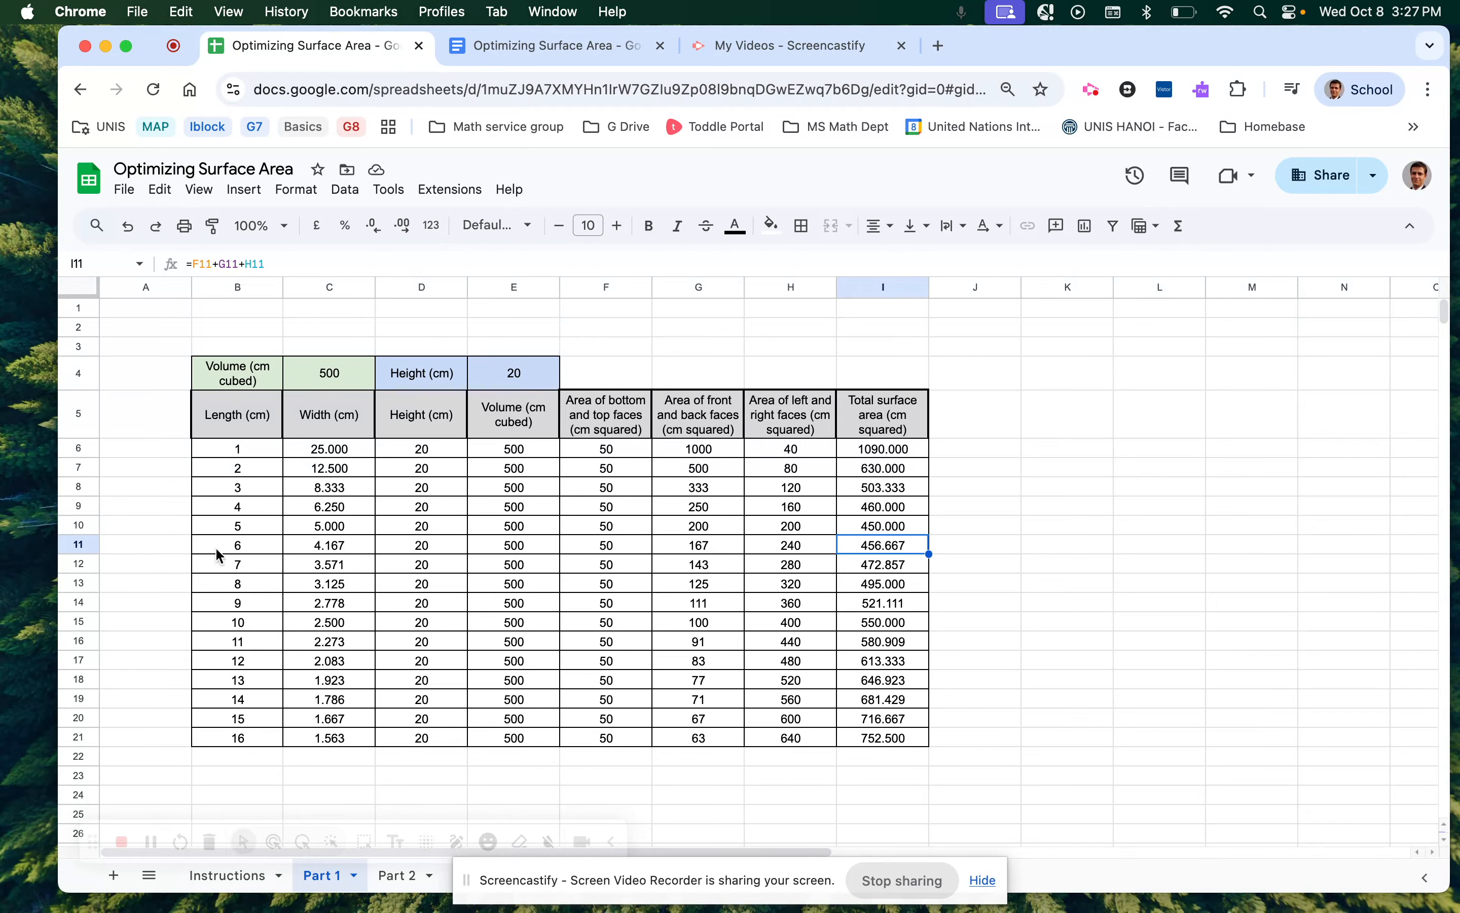
click(220, 552)
click(870, 548)
Check the totals for lengths 7 to 16, then select the minimum row B10:I10.
click(894, 567)
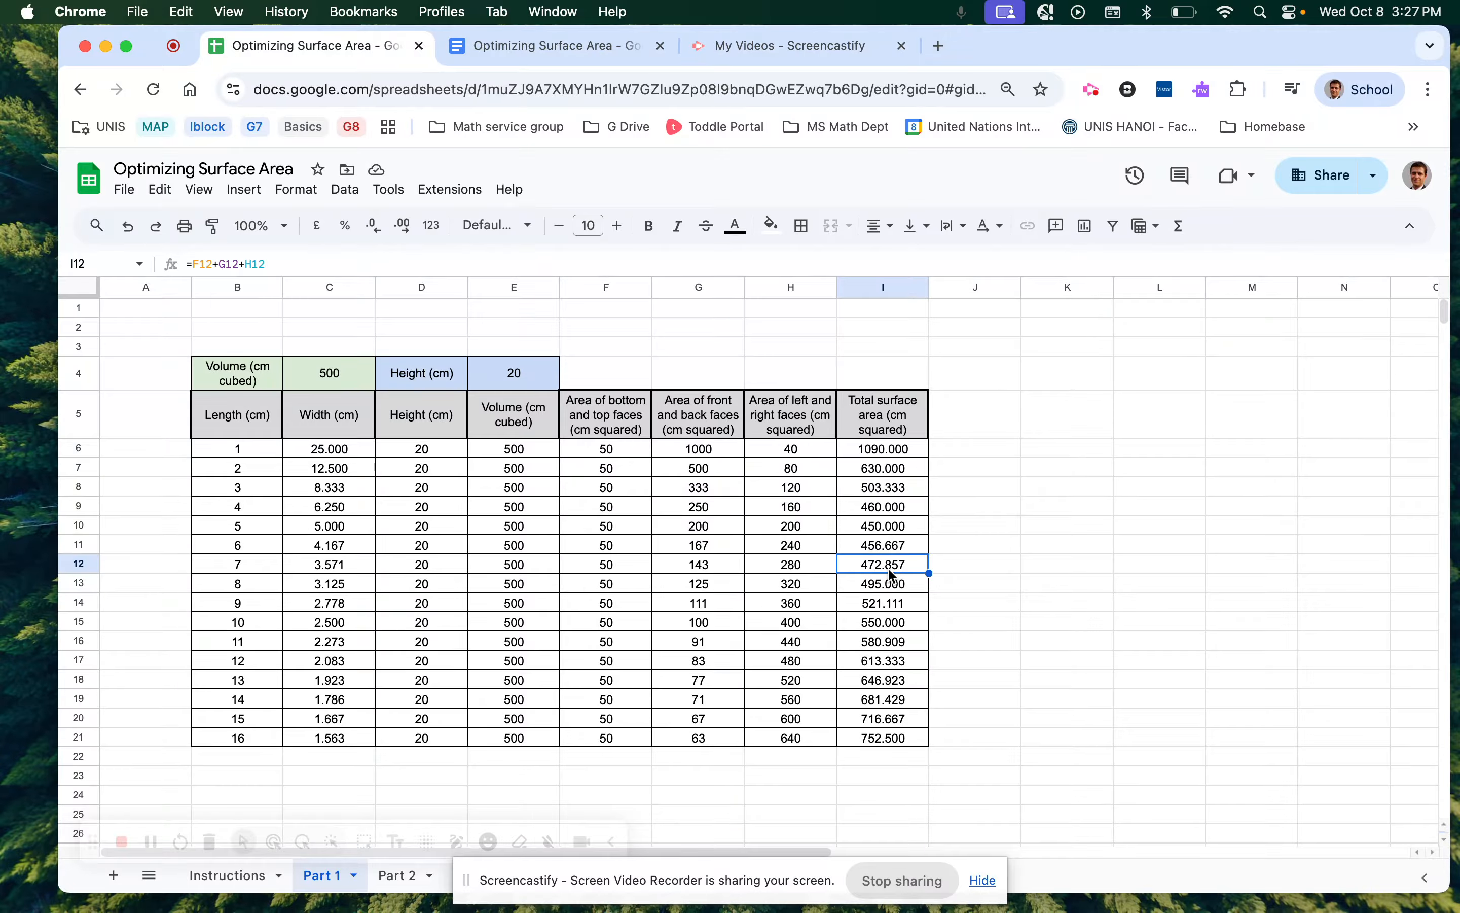
click(885, 587)
click(881, 602)
click(880, 625)
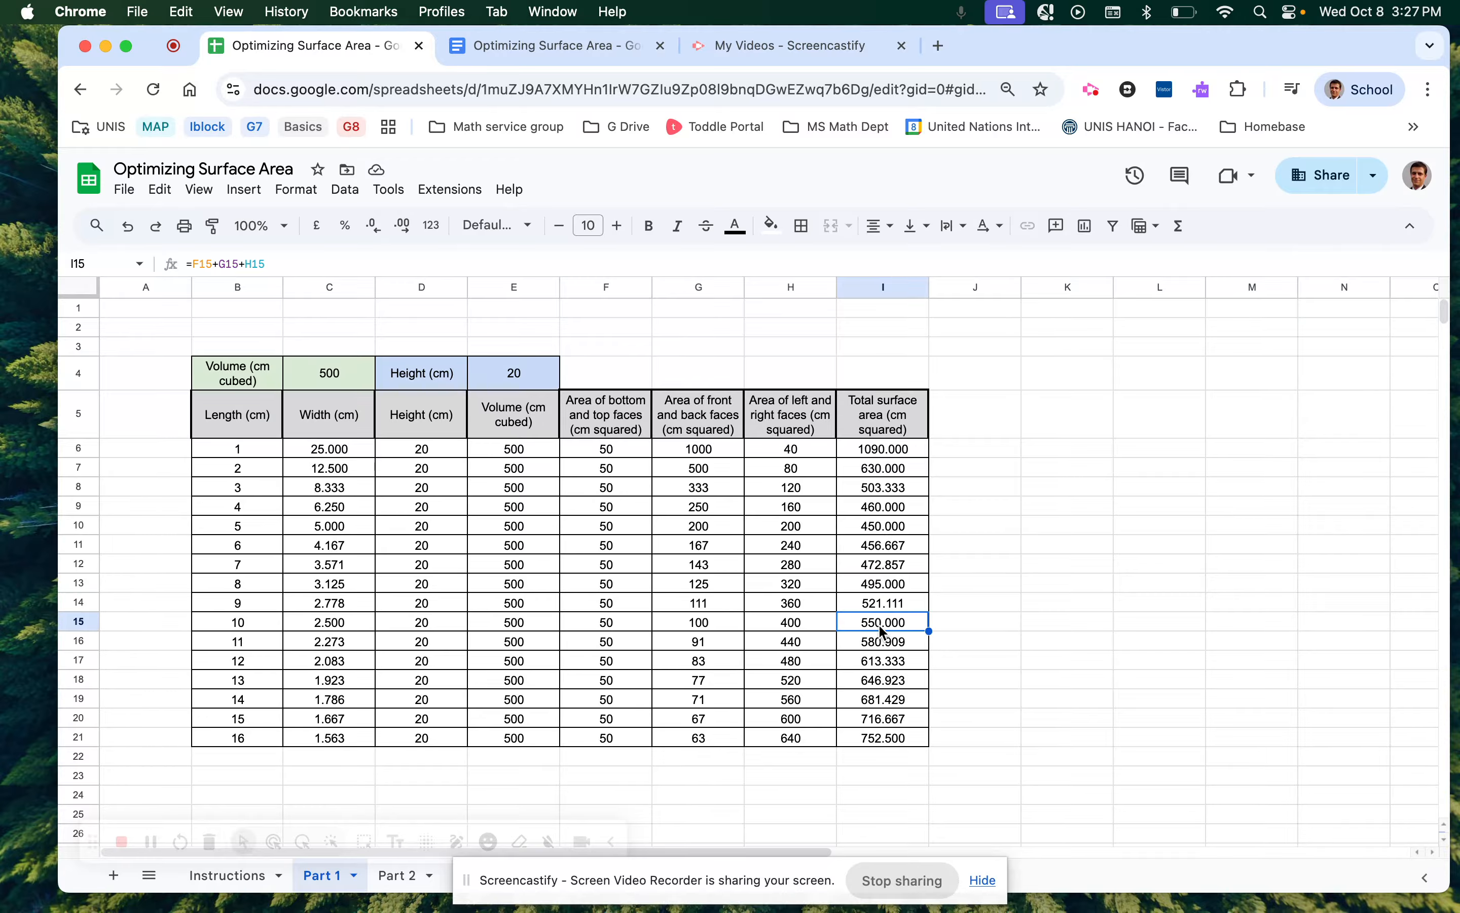
click(880, 644)
click(876, 668)
click(873, 683)
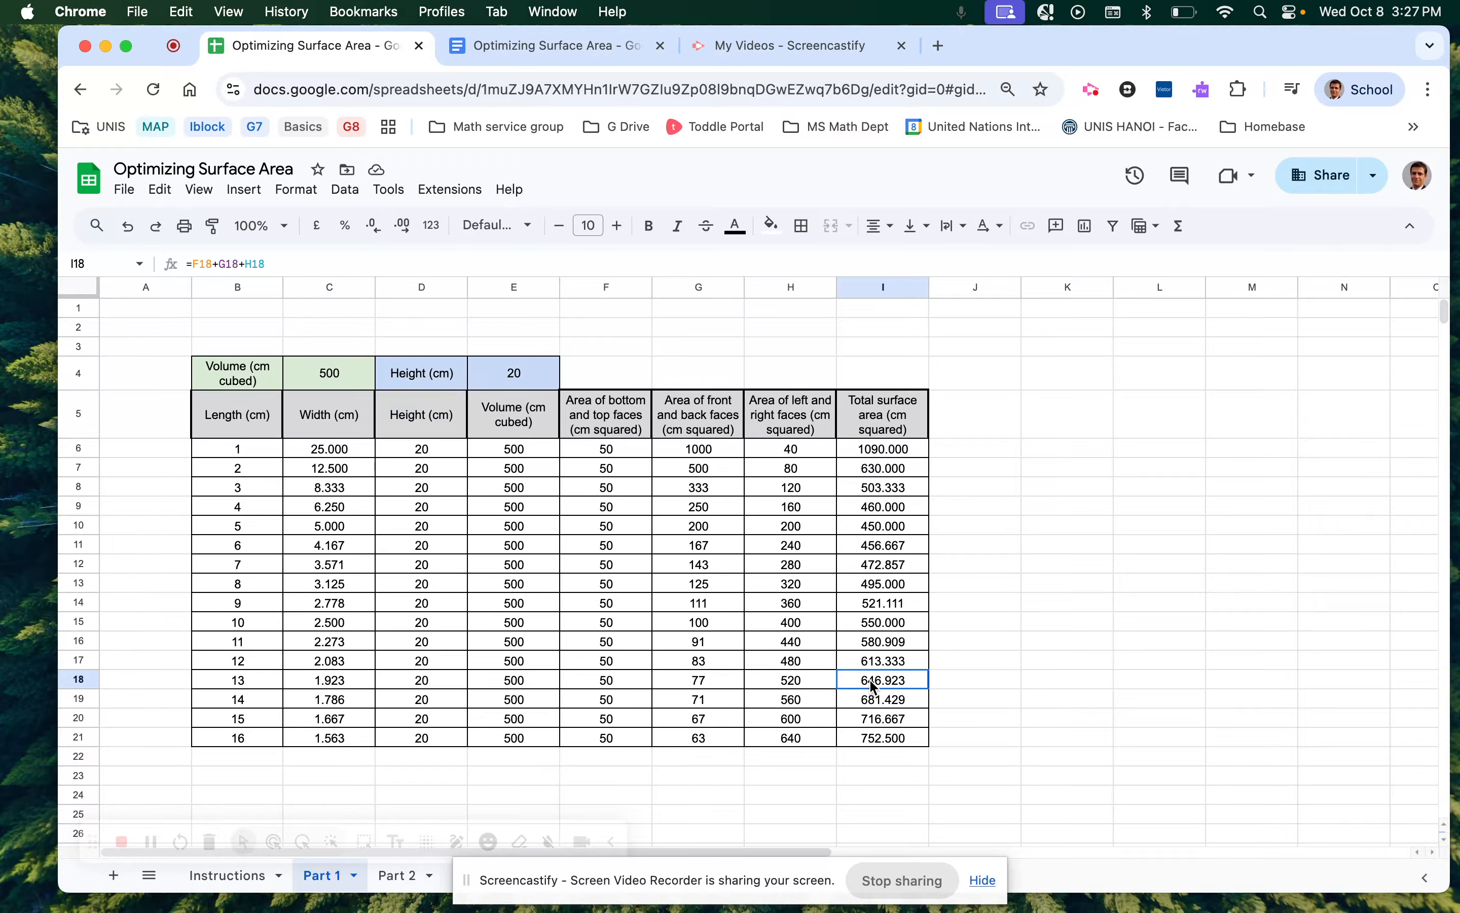
click(872, 704)
click(869, 723)
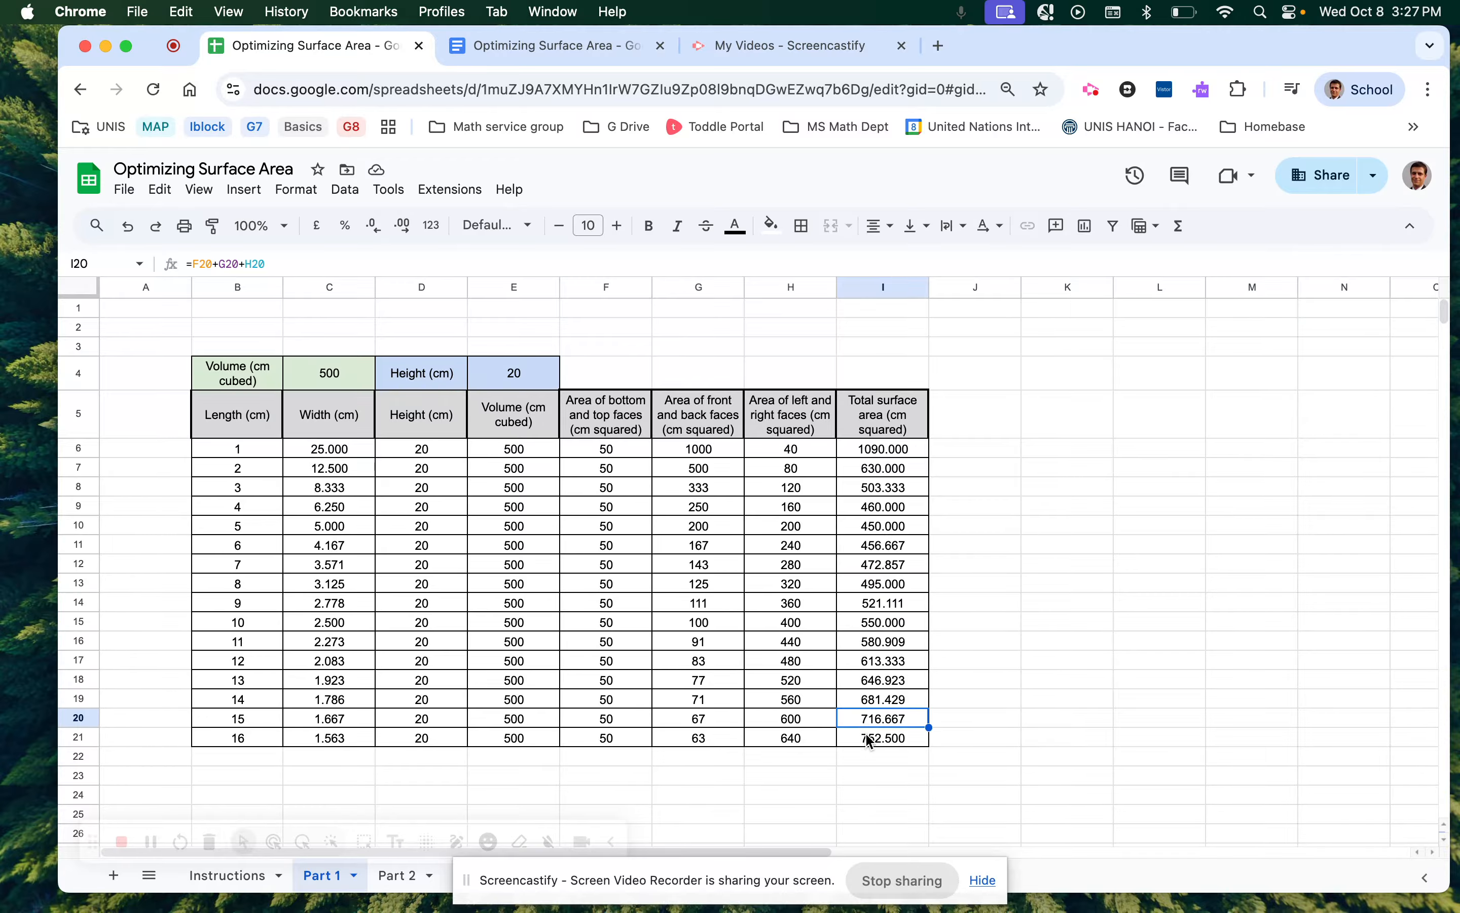
click(872, 738)
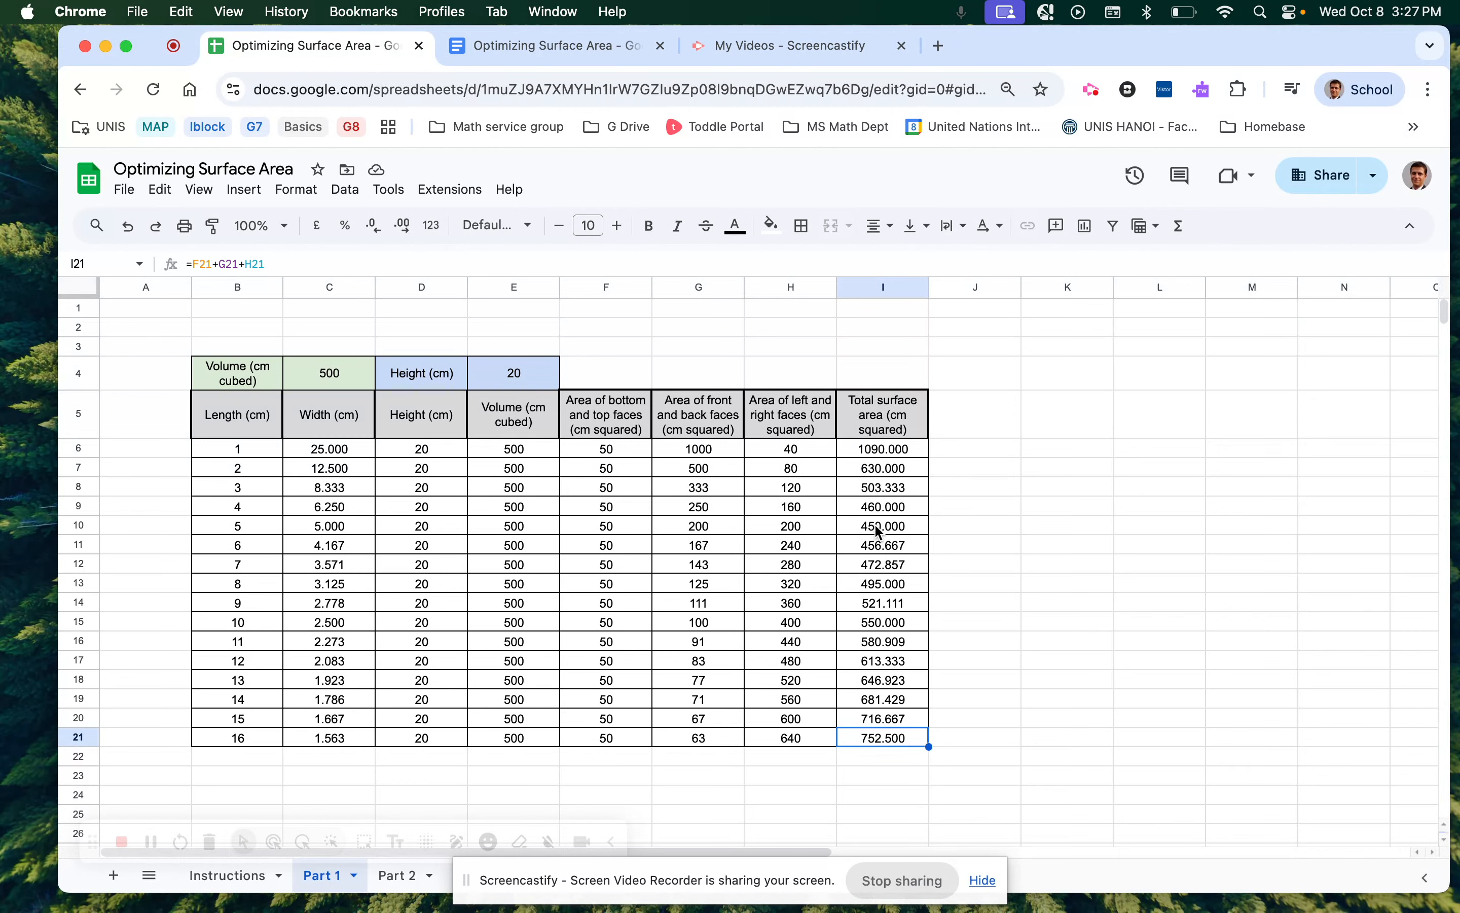
drag(878, 527, 258, 526)
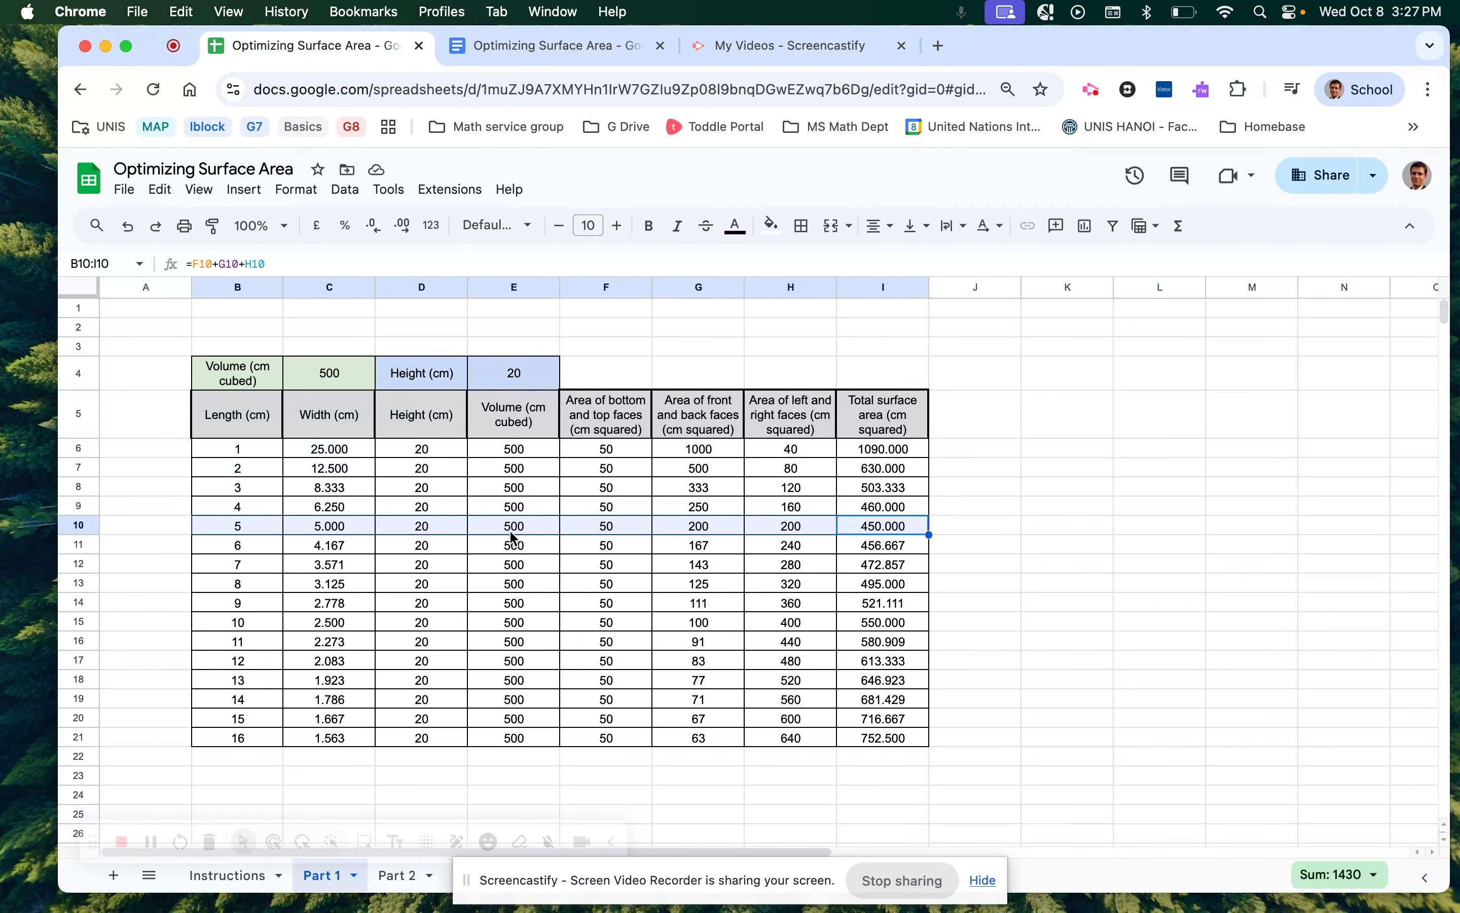
Fill the length-5 minimum row B10:I10 yellow, then select the length values B6:B21.
click(770, 229)
click(835, 310)
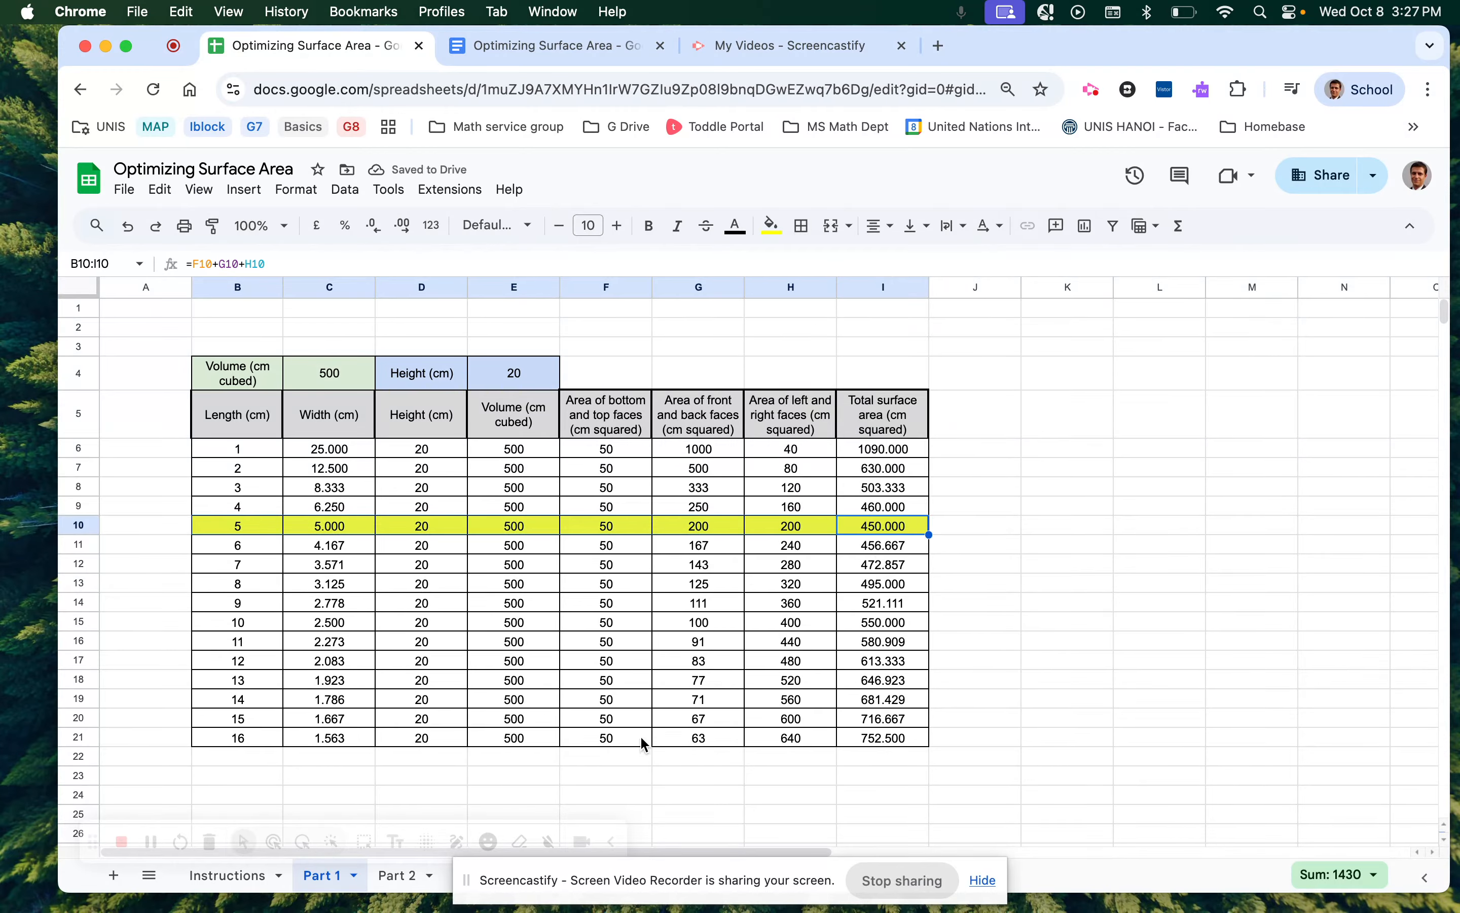
click(629, 760)
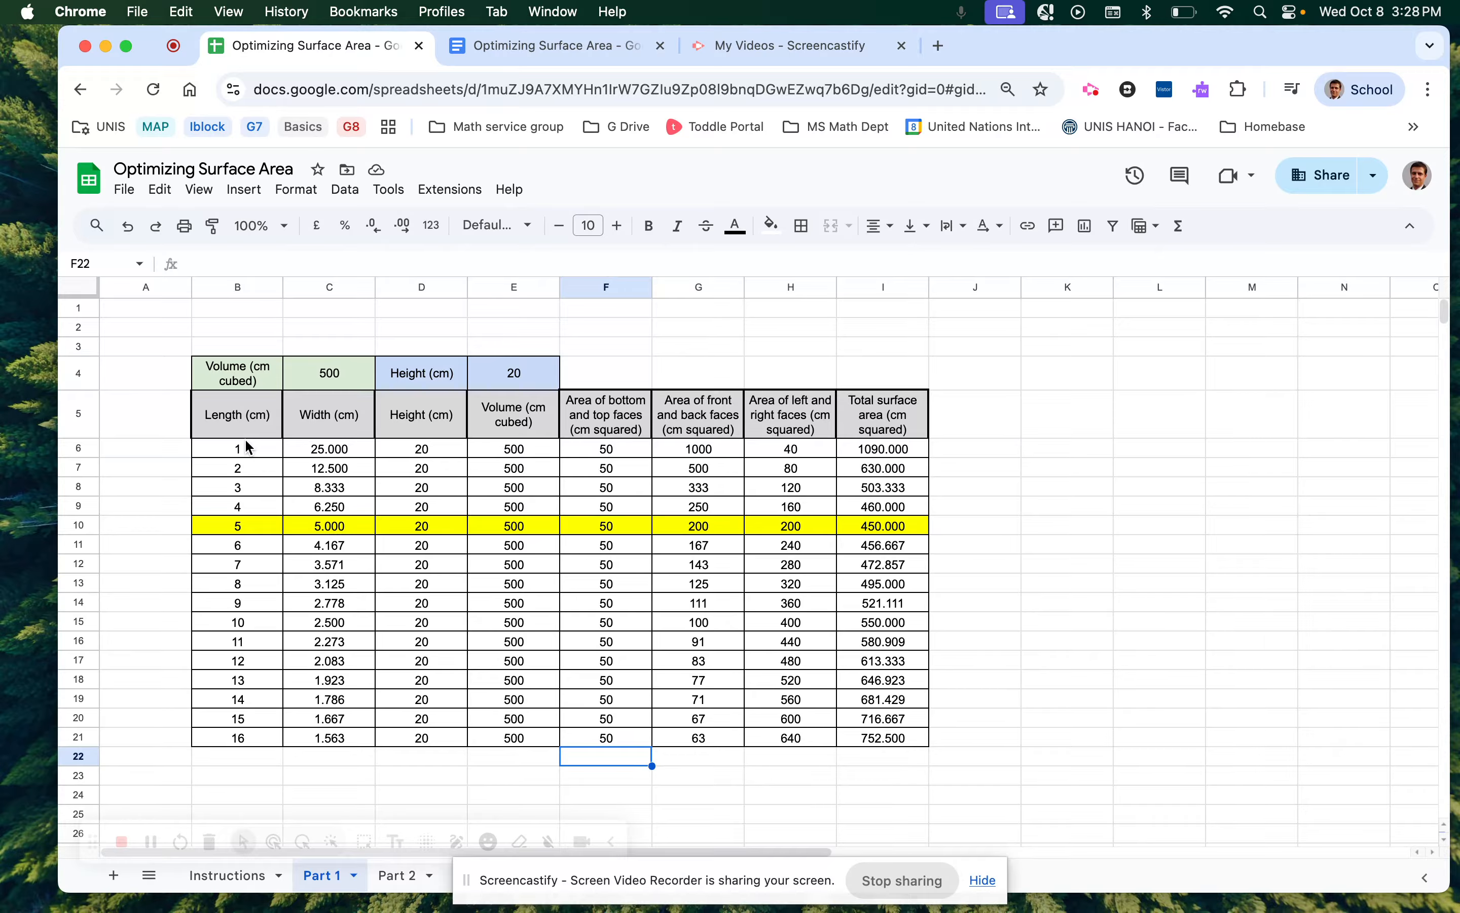
drag(248, 446, 252, 737)
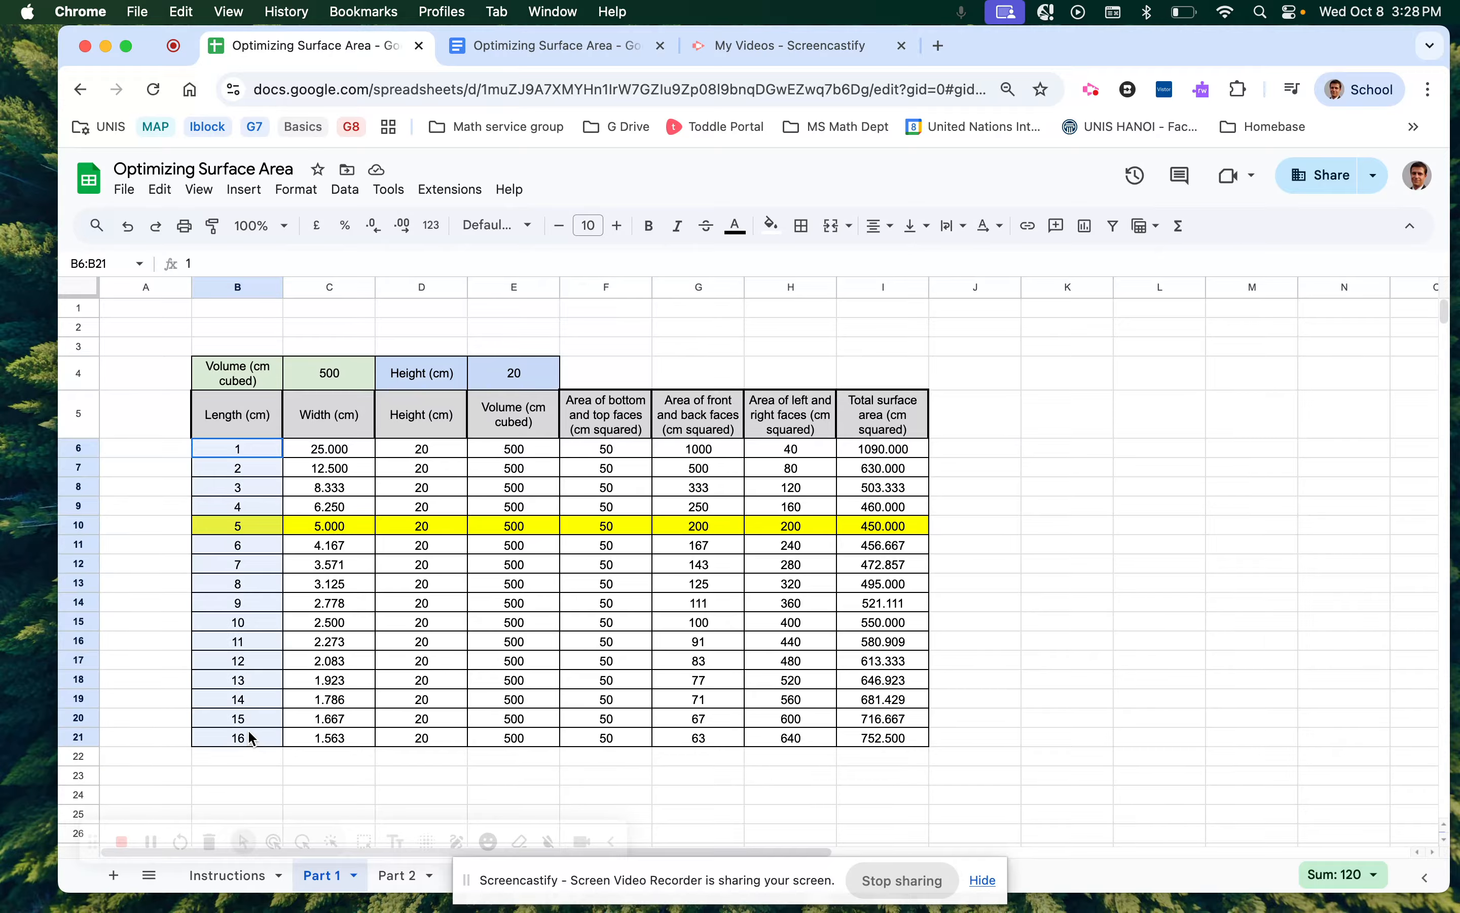
Top-align the length values in B6:B21.
click(882, 228)
click(880, 228)
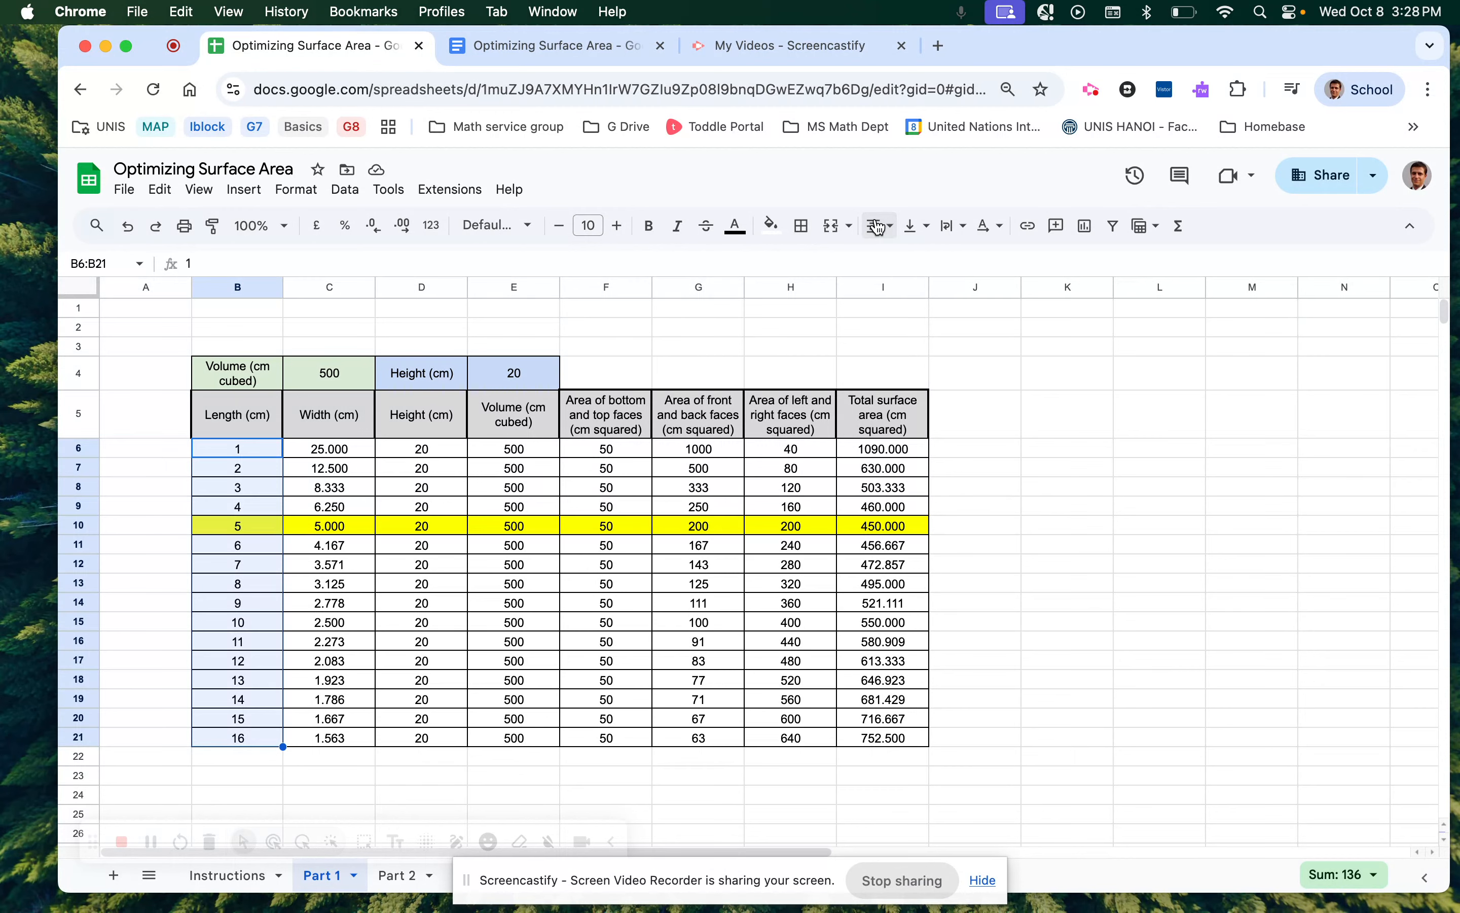
click(917, 228)
click(943, 256)
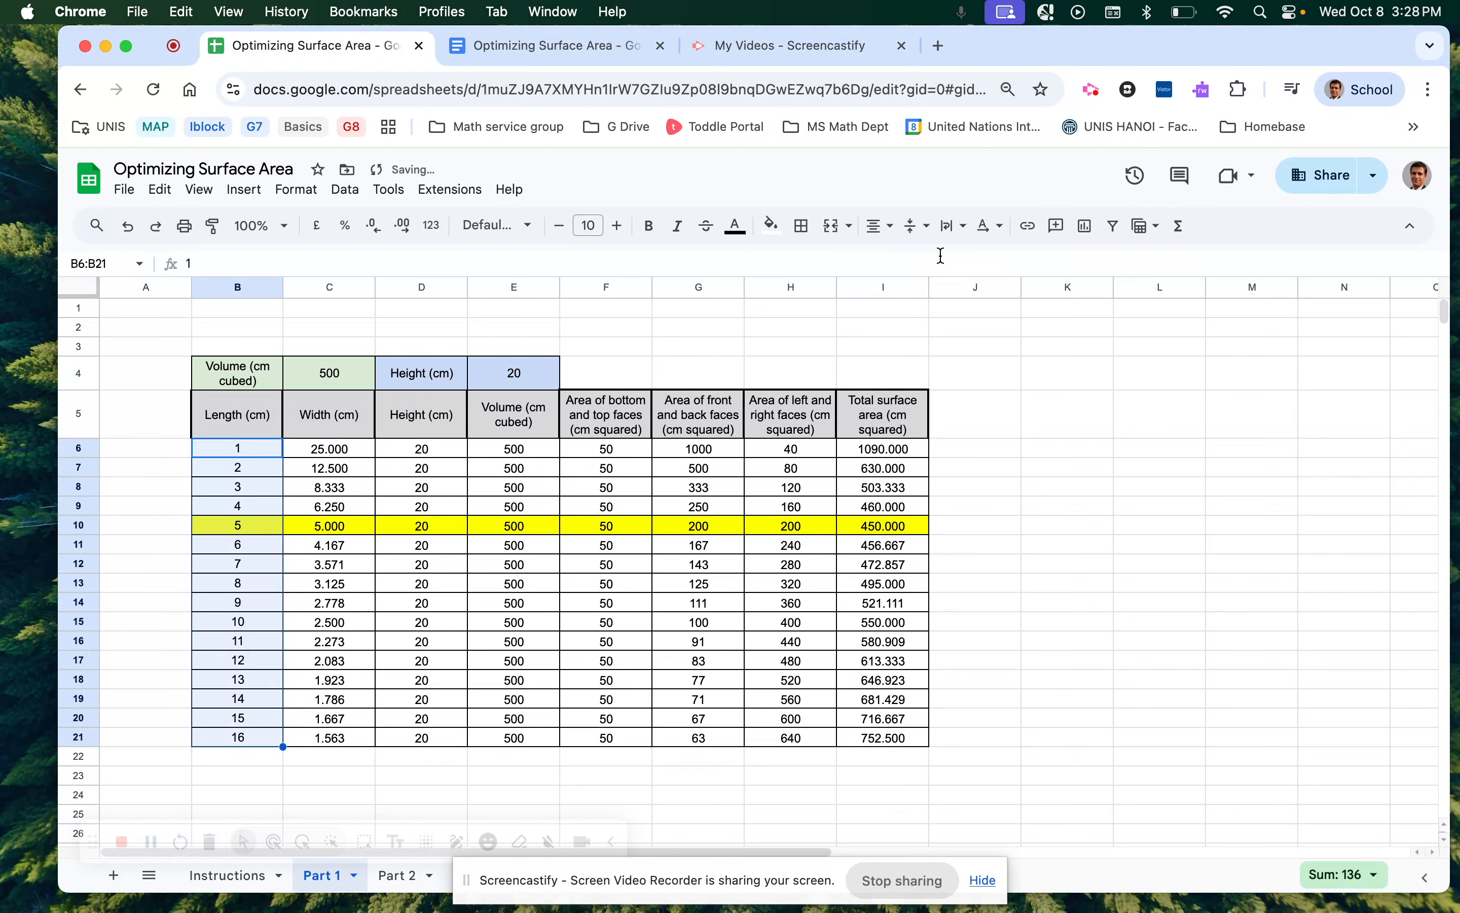
click(917, 228)
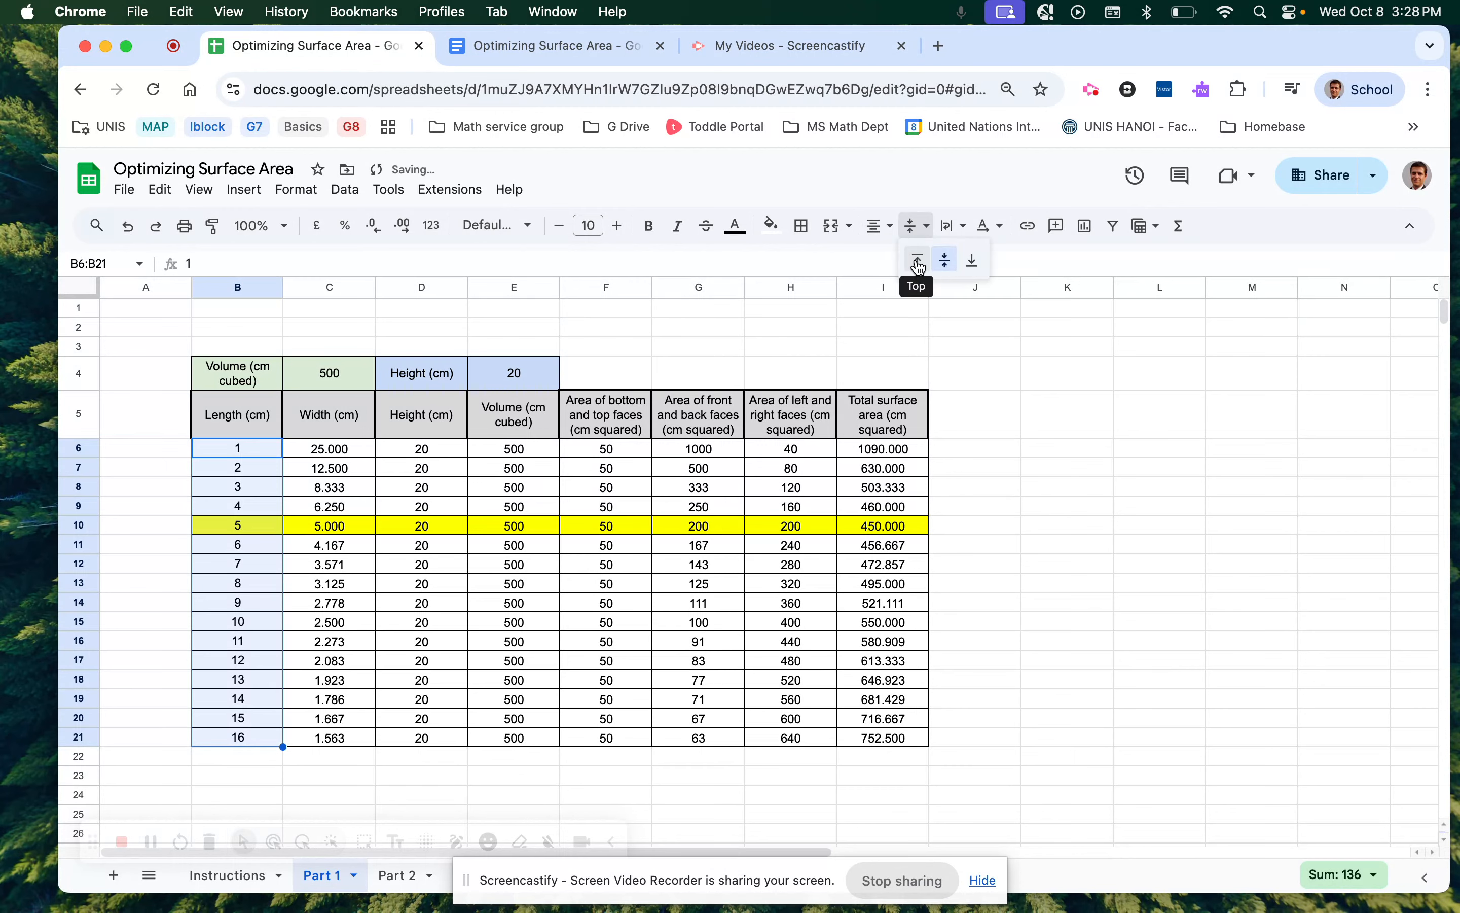
click(919, 263)
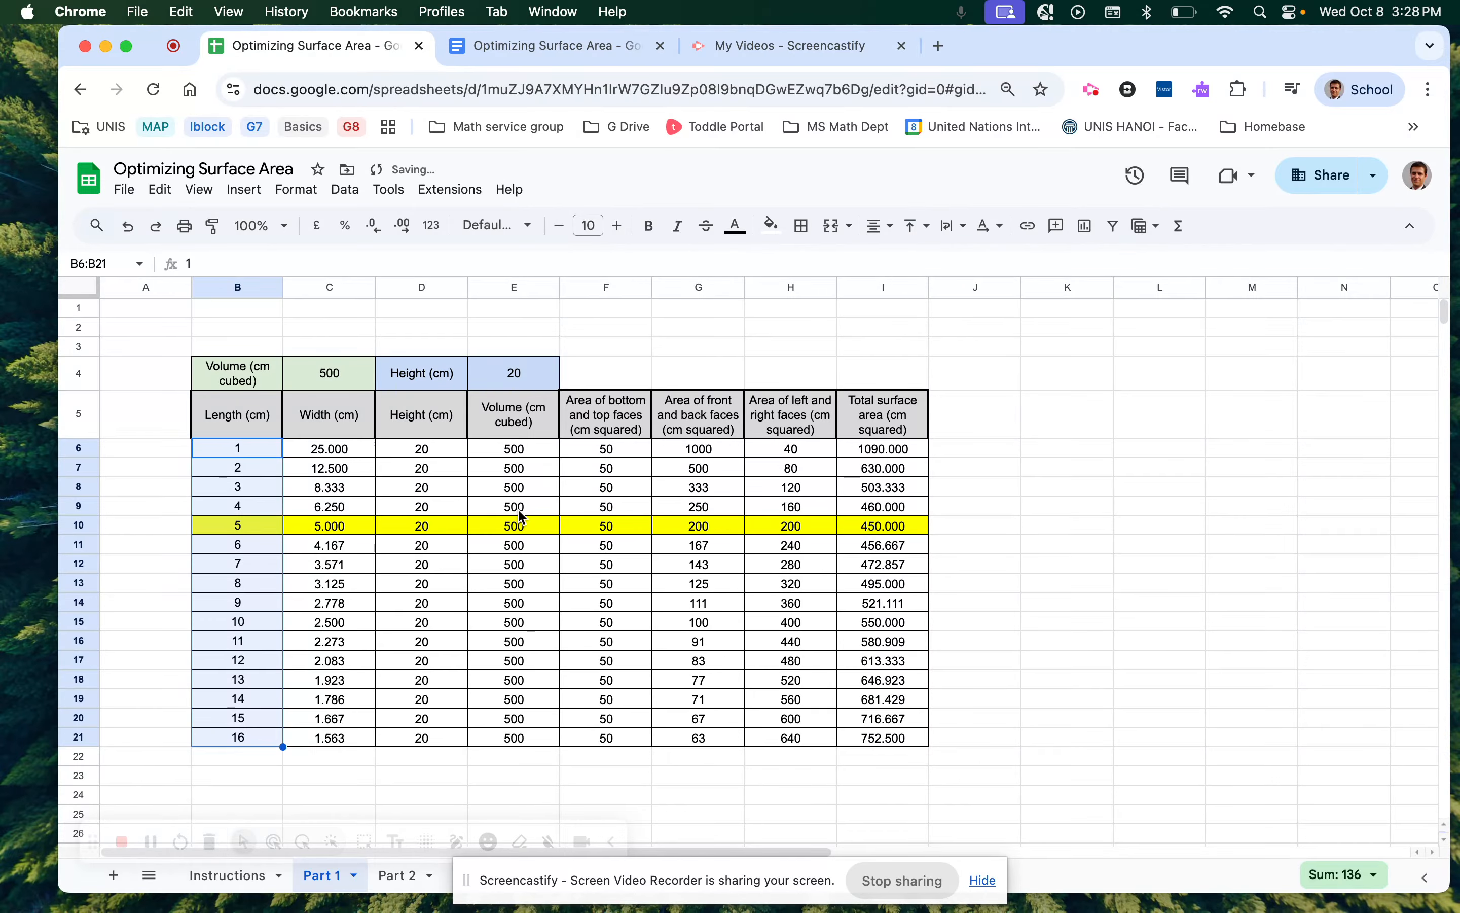
Vertically centre the header cells B5:E5.
drag(531, 416, 234, 418)
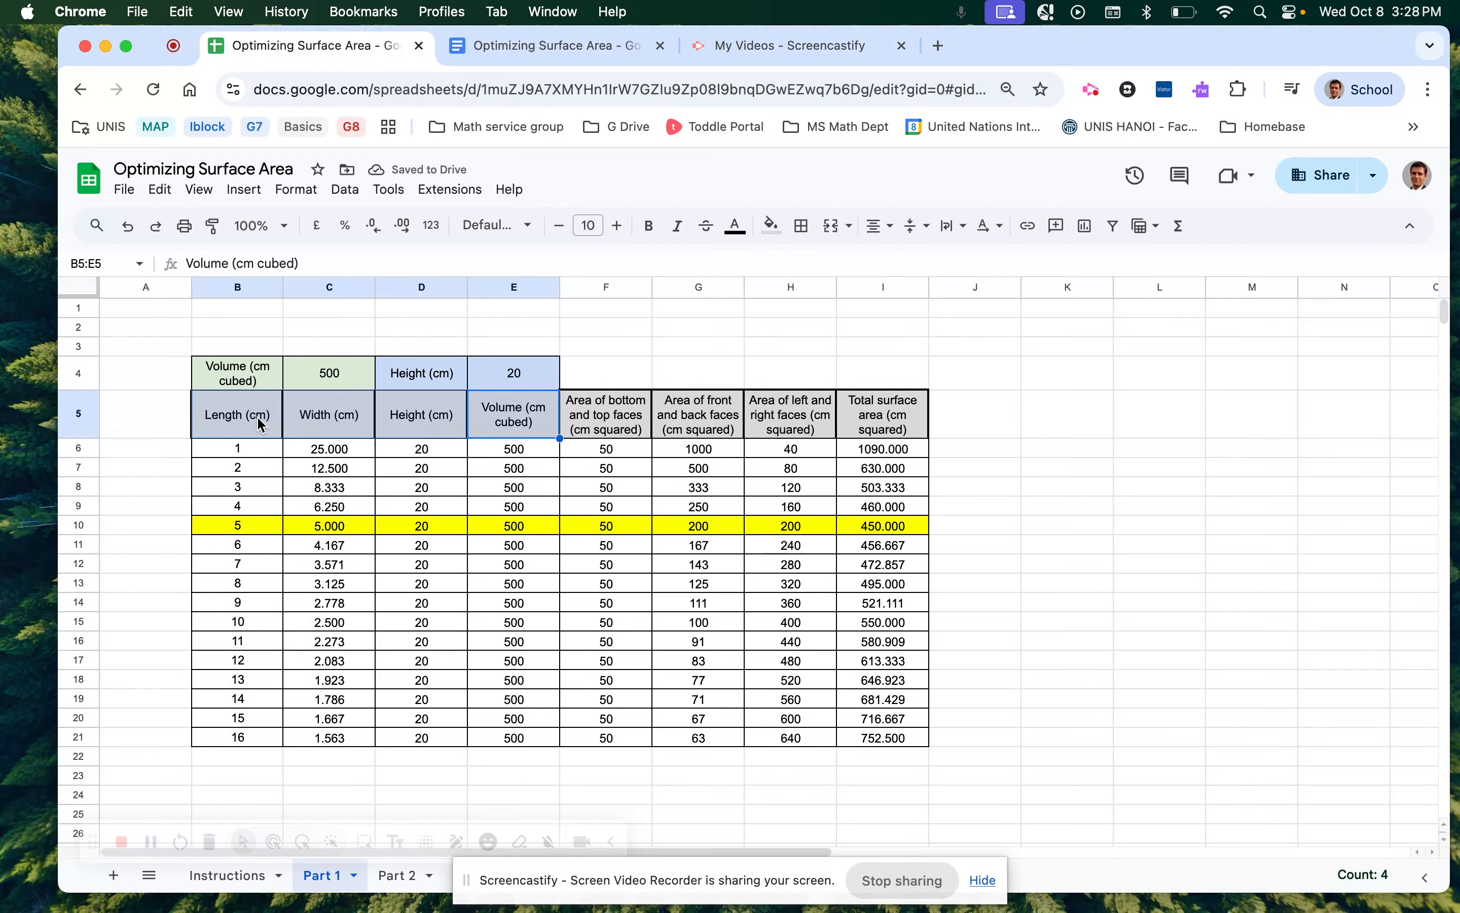
click(917, 226)
click(920, 260)
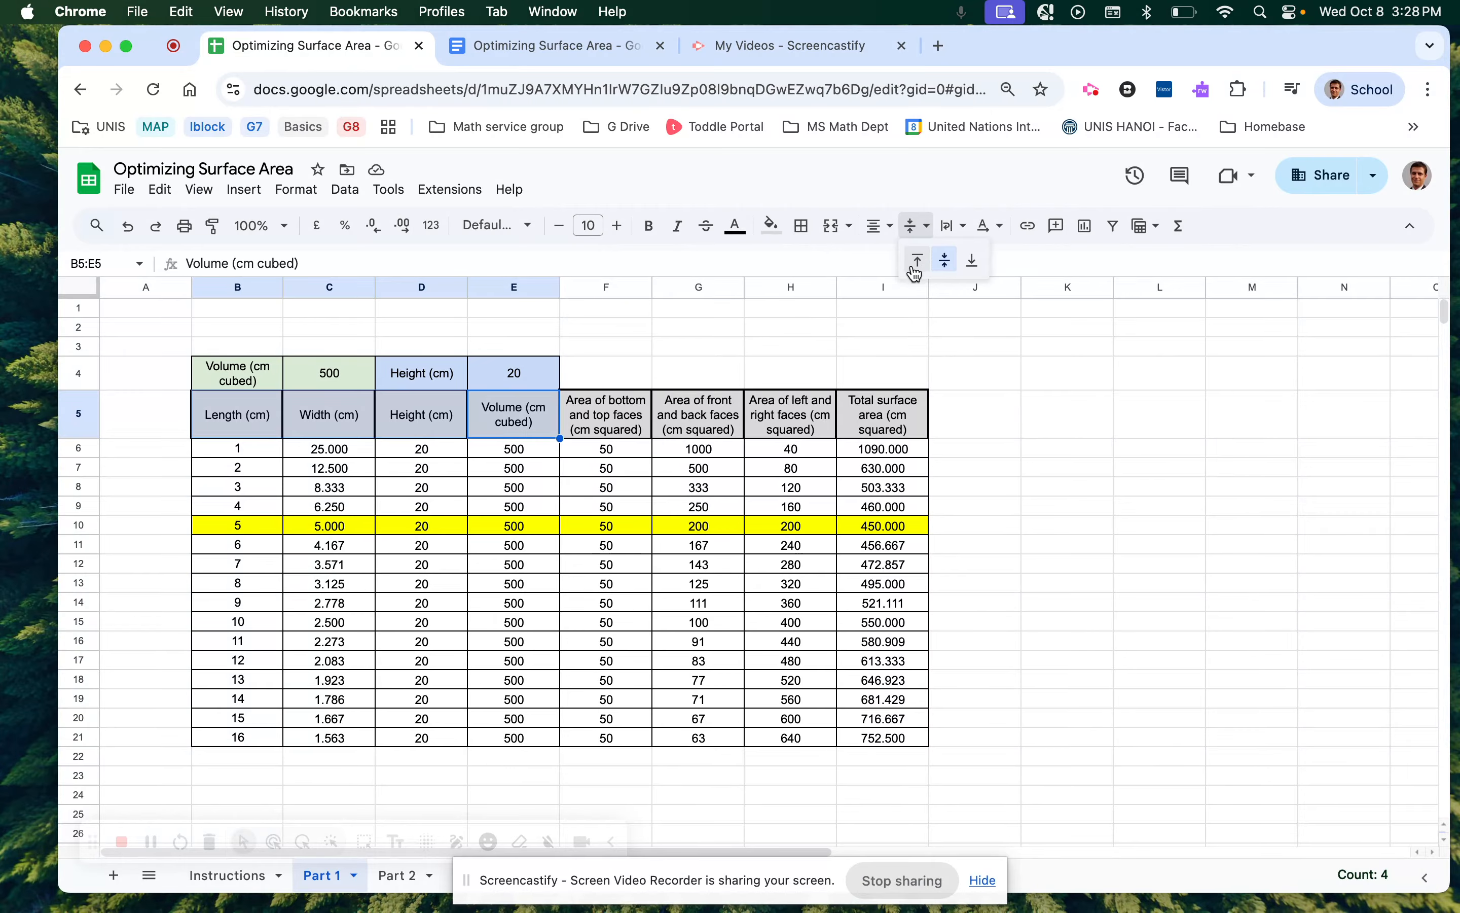
click(917, 227)
click(943, 259)
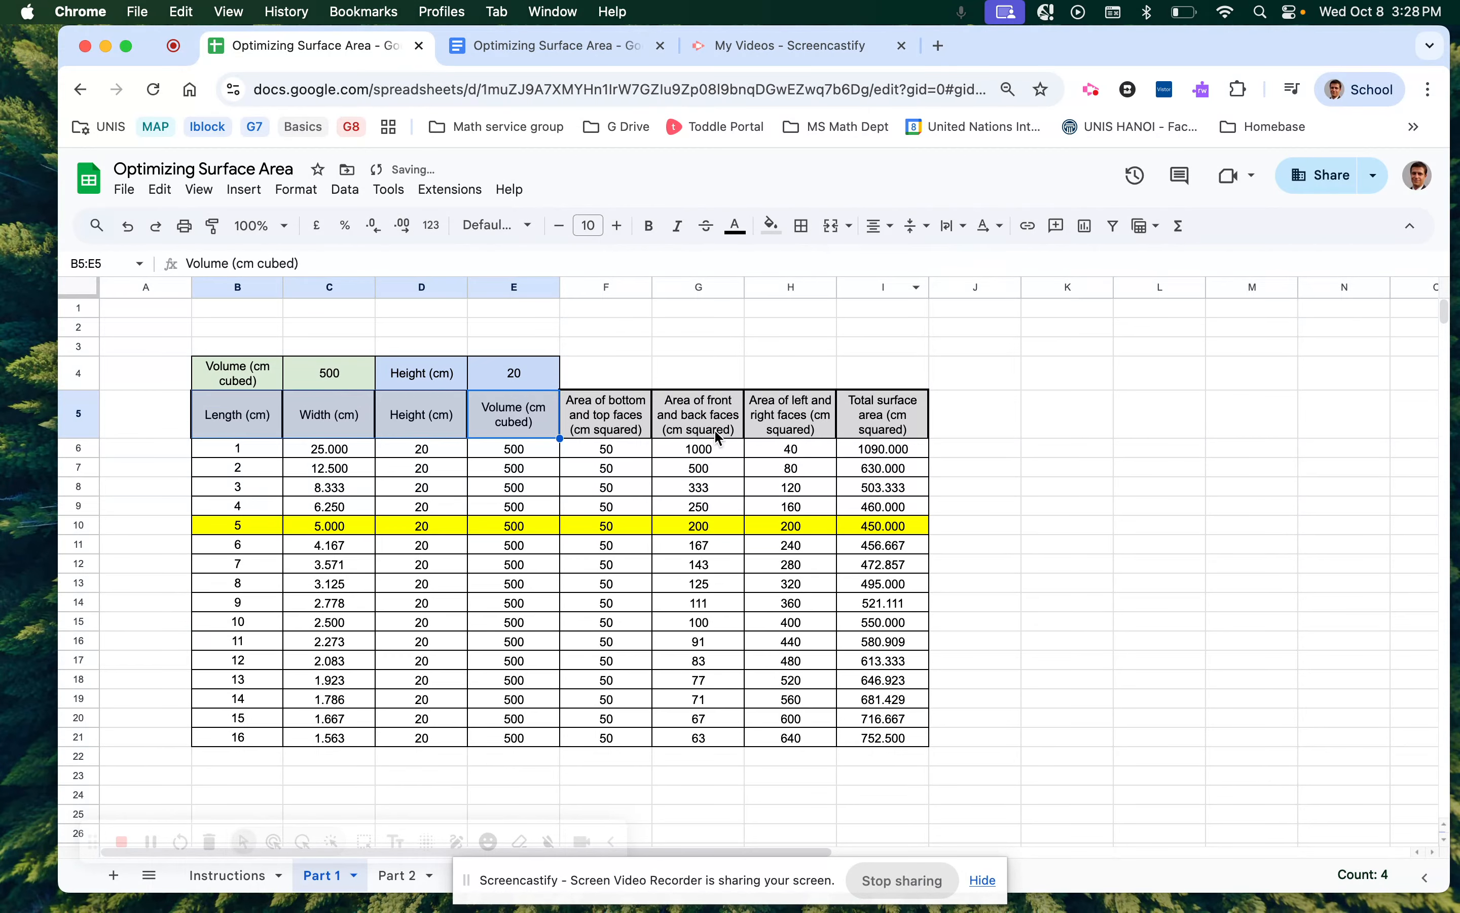
click(912, 383)
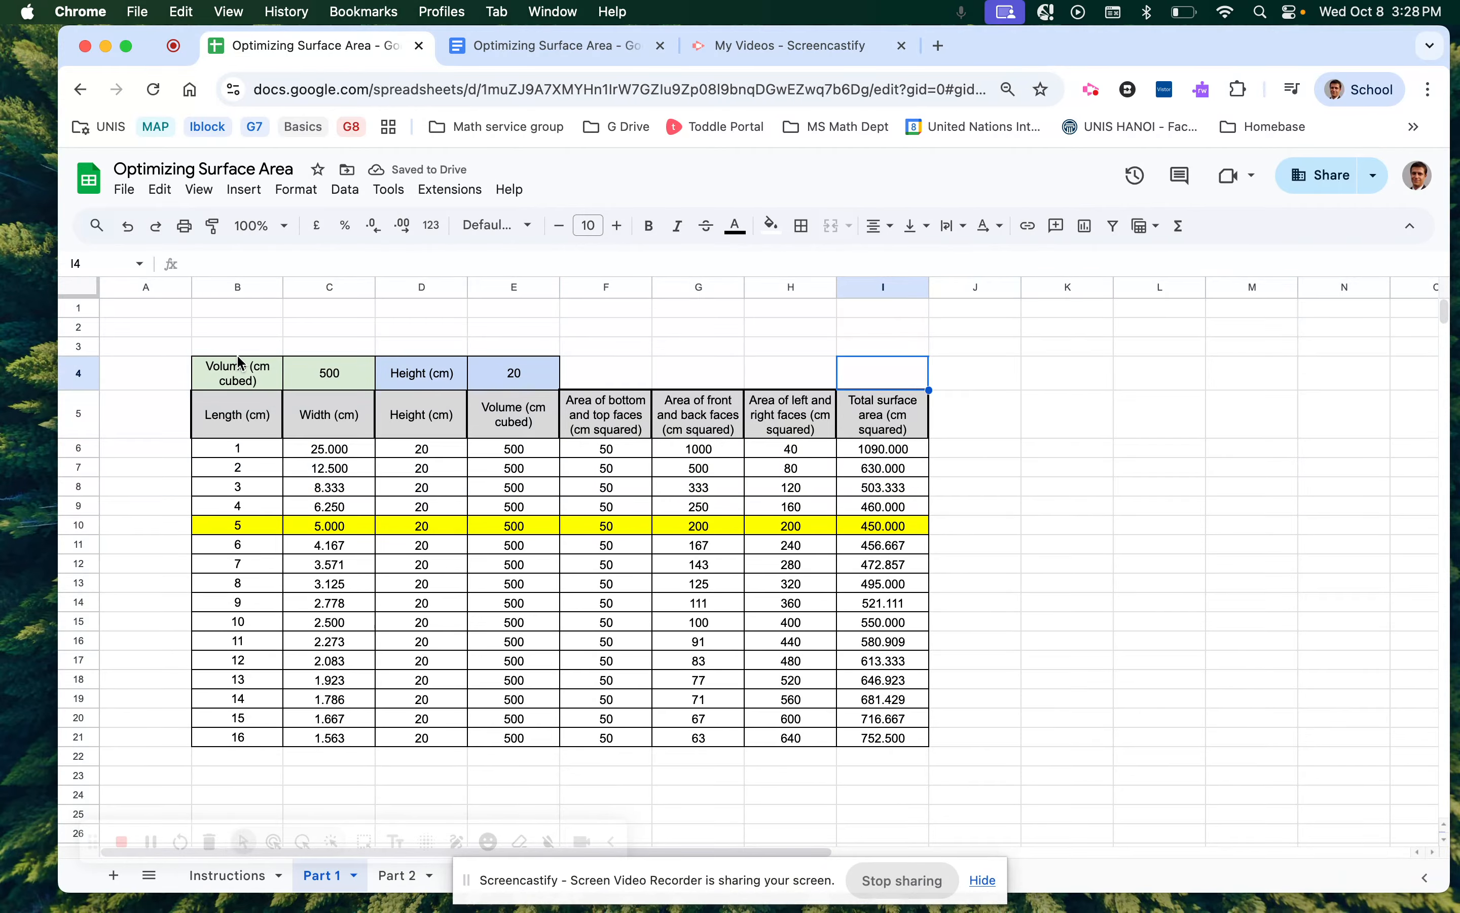
Copy the whole table B4:I21 and switch to the Google Docs report.
drag(234, 375, 890, 746)
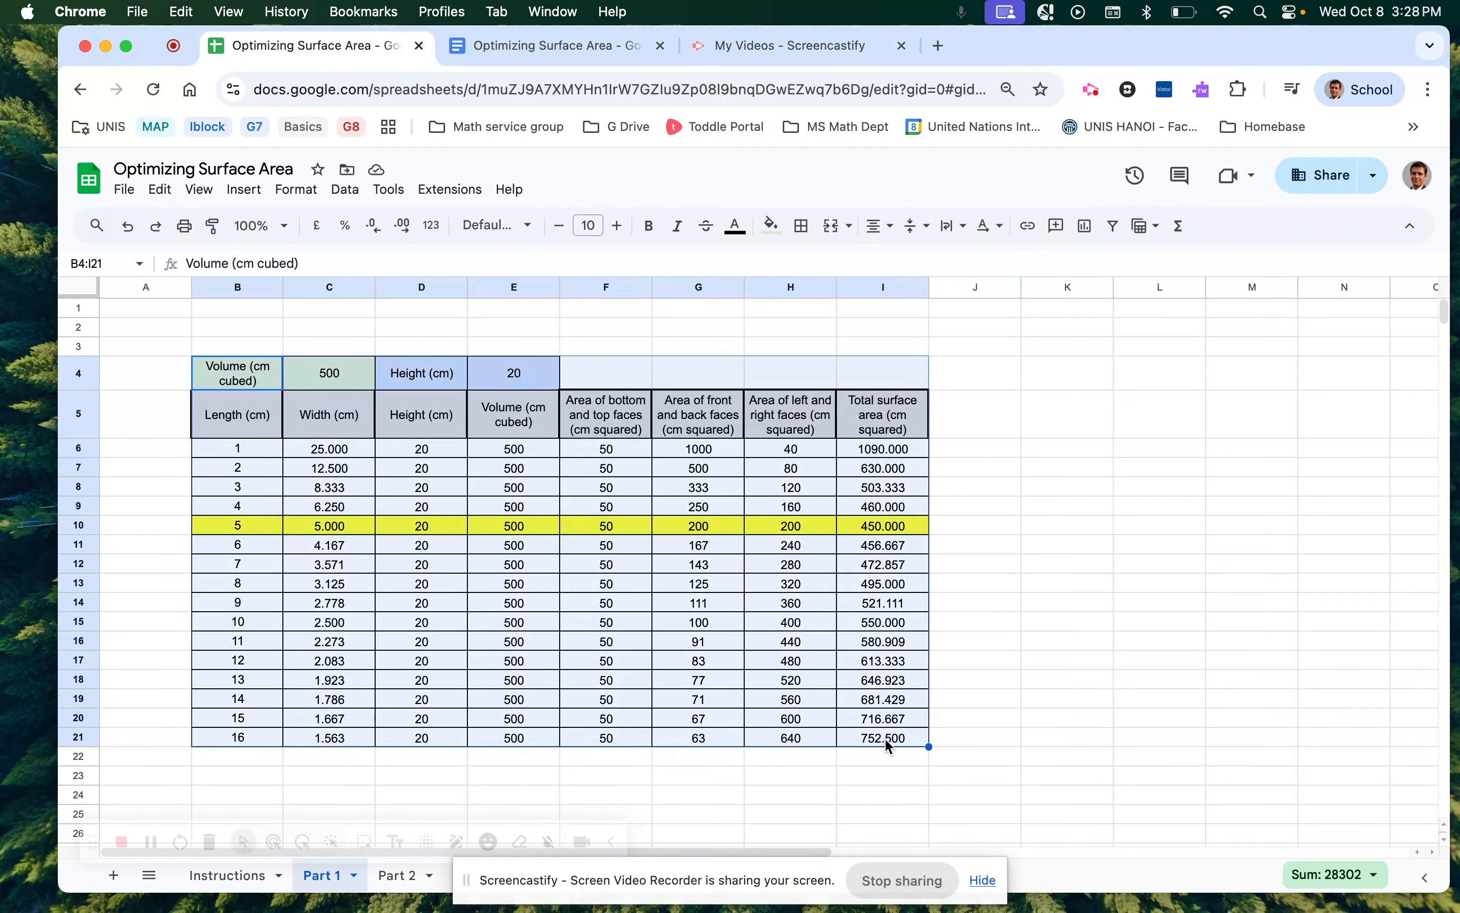
key(super+c)
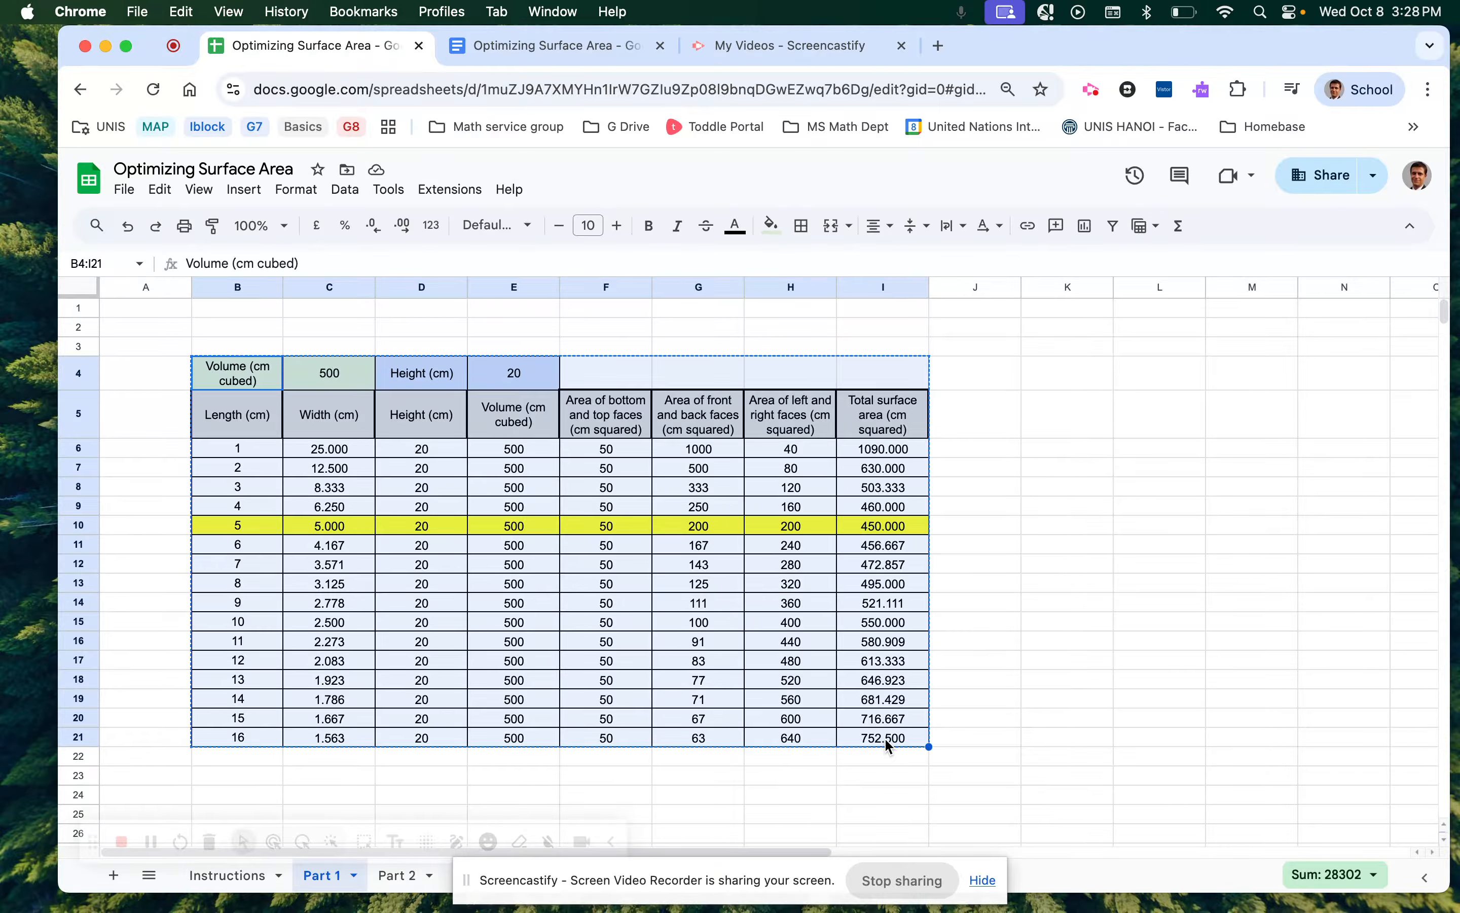
click(543, 48)
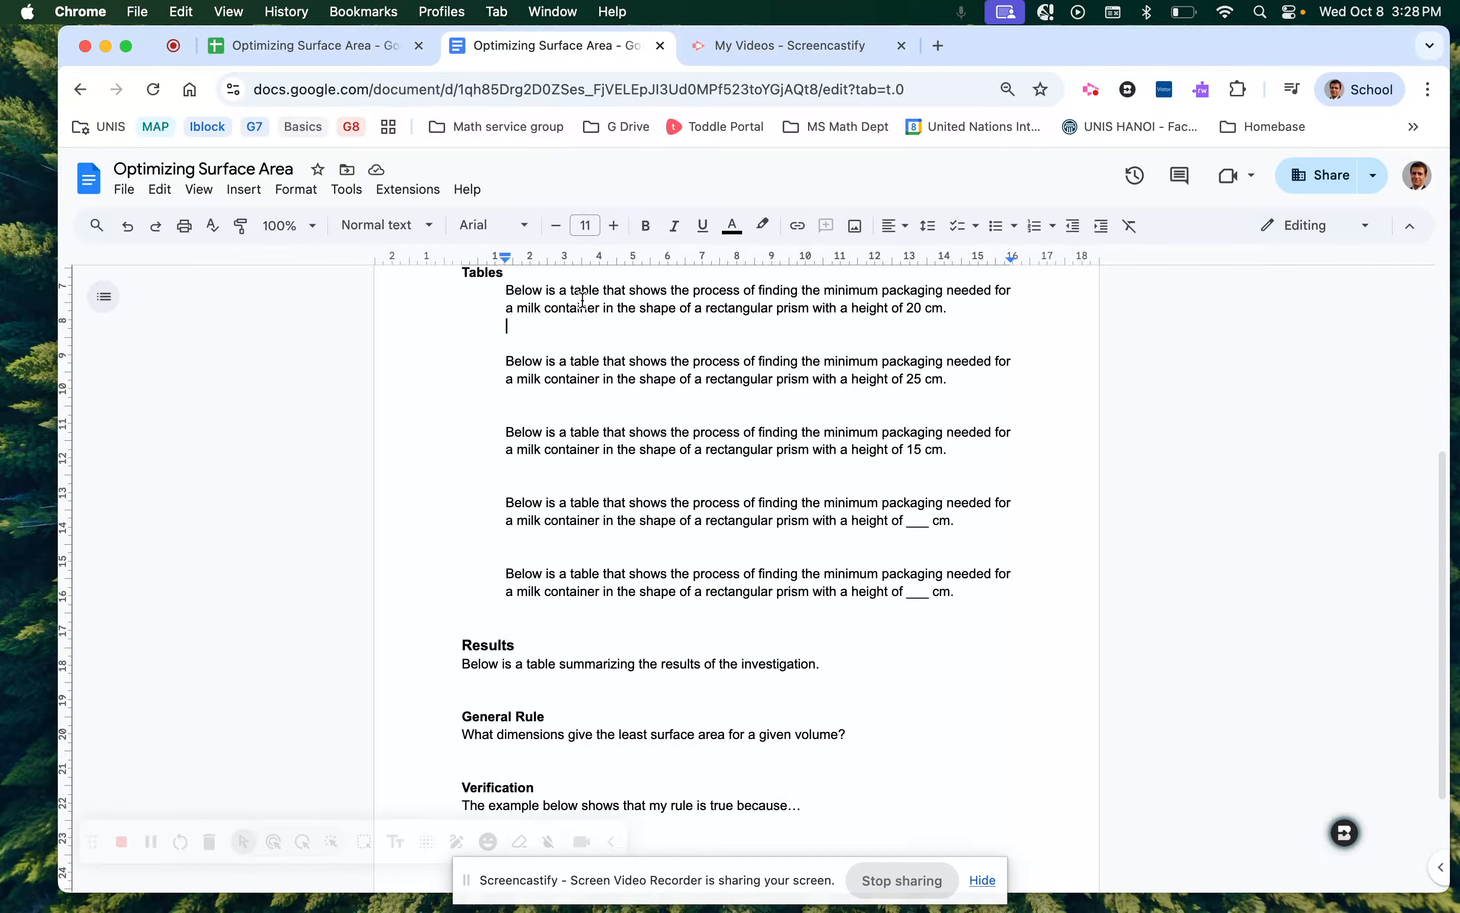
Paste the table below the 20 cm height paragraph, linked to the spreadsheet.
scroll(561, 365, up, 1)
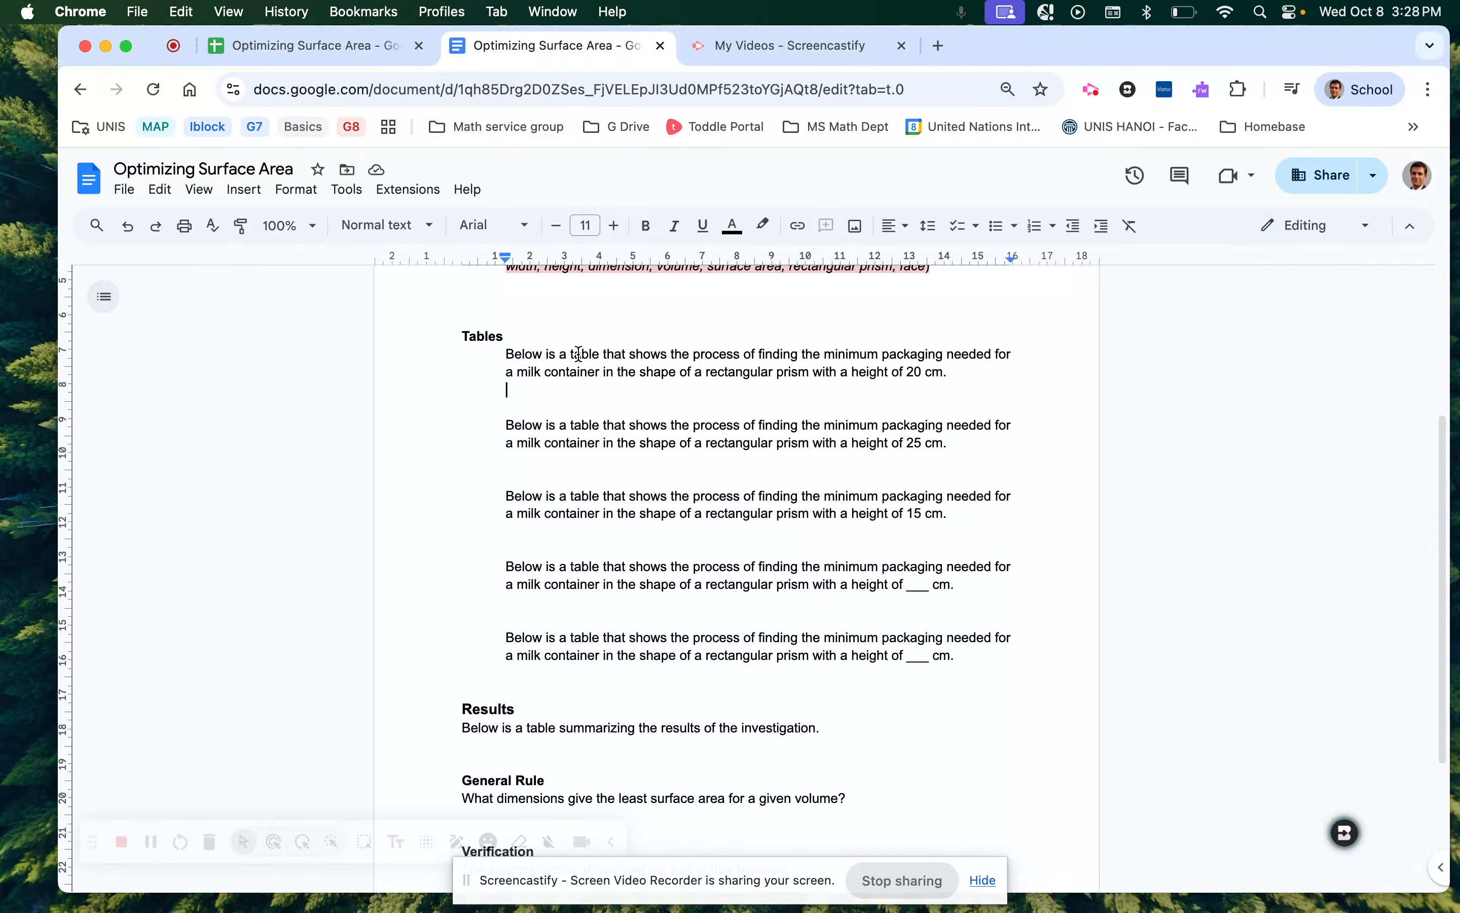
scroll(580, 352, up, 1)
click(517, 400)
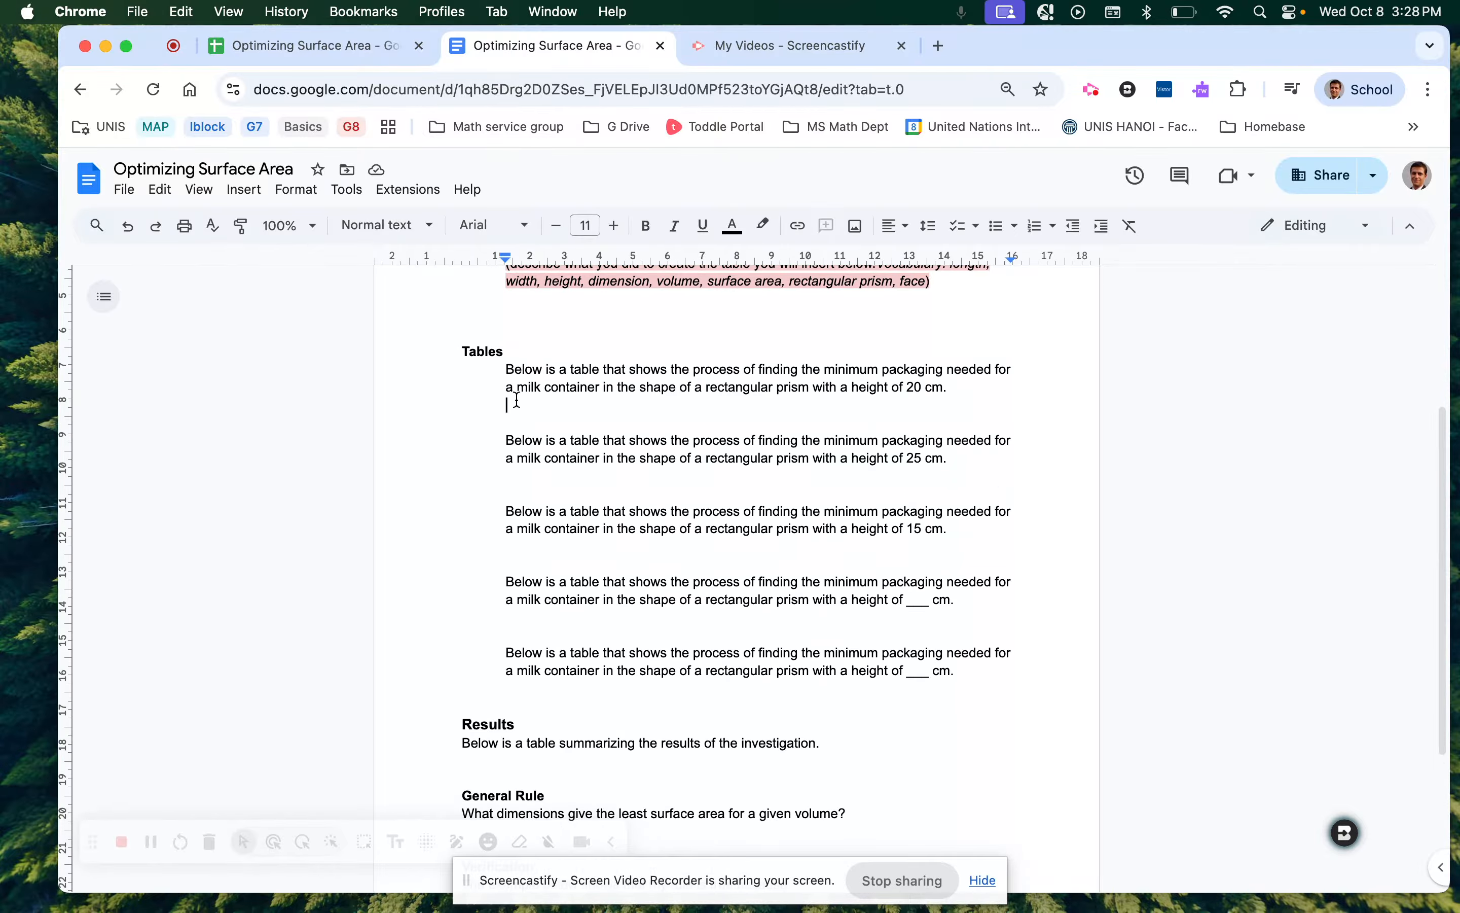
key(super+v)
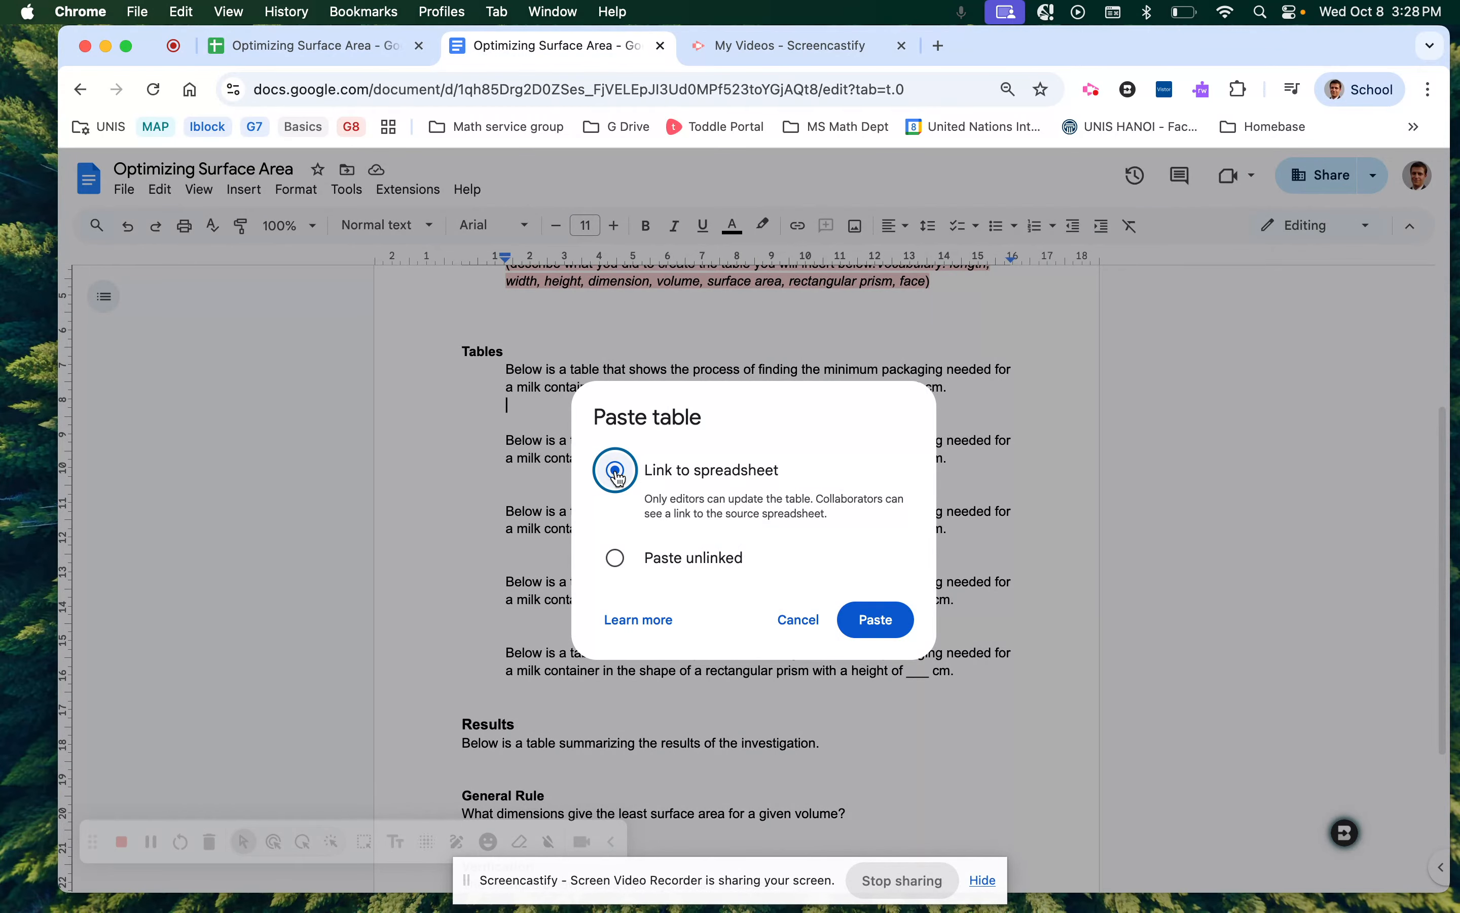
click(867, 633)
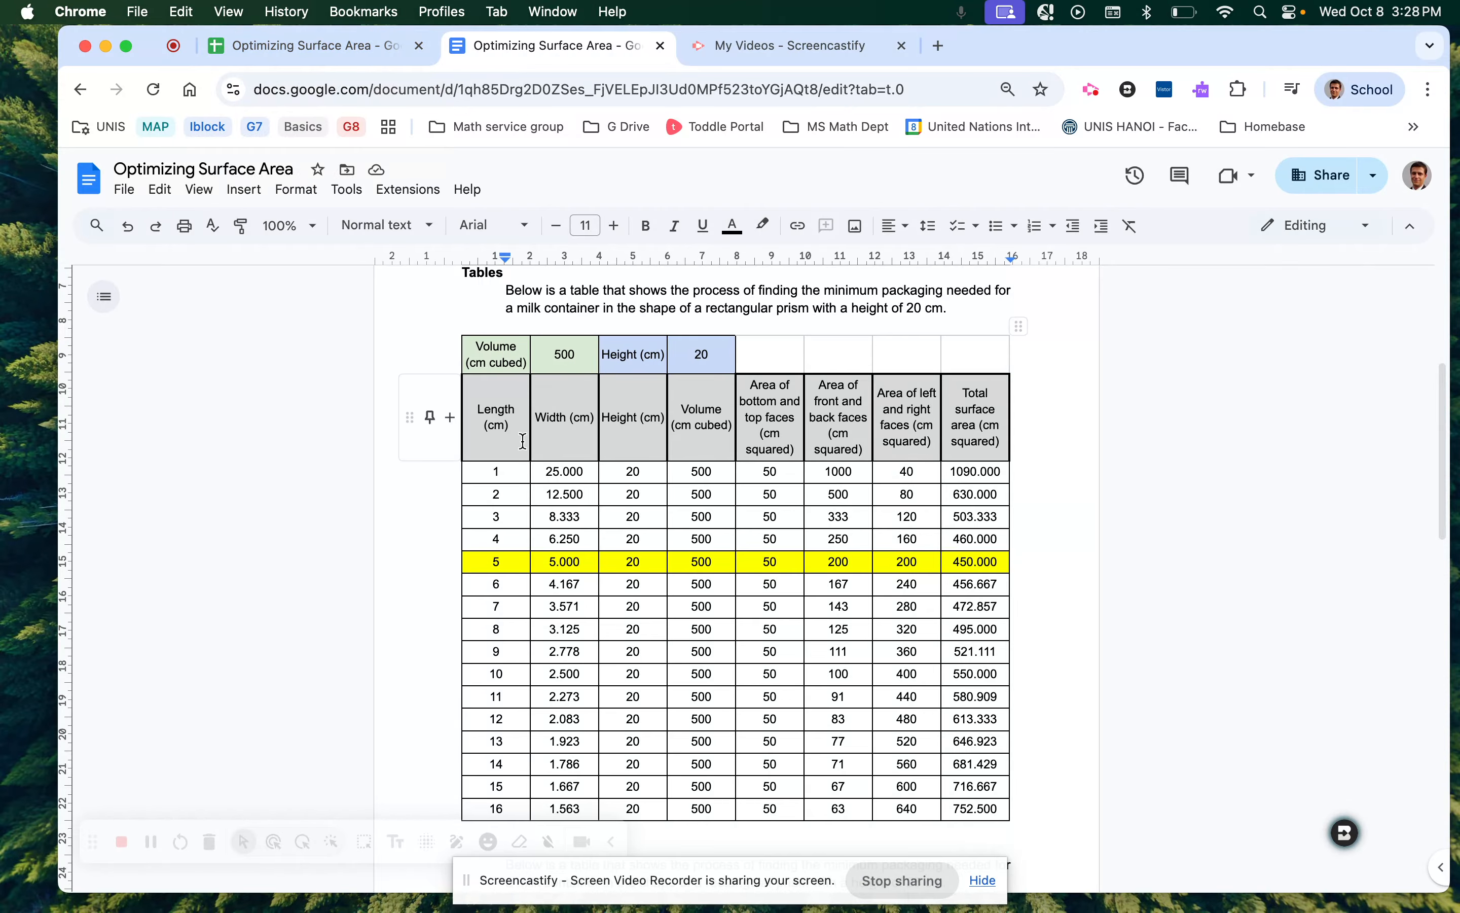
click(334, 50)
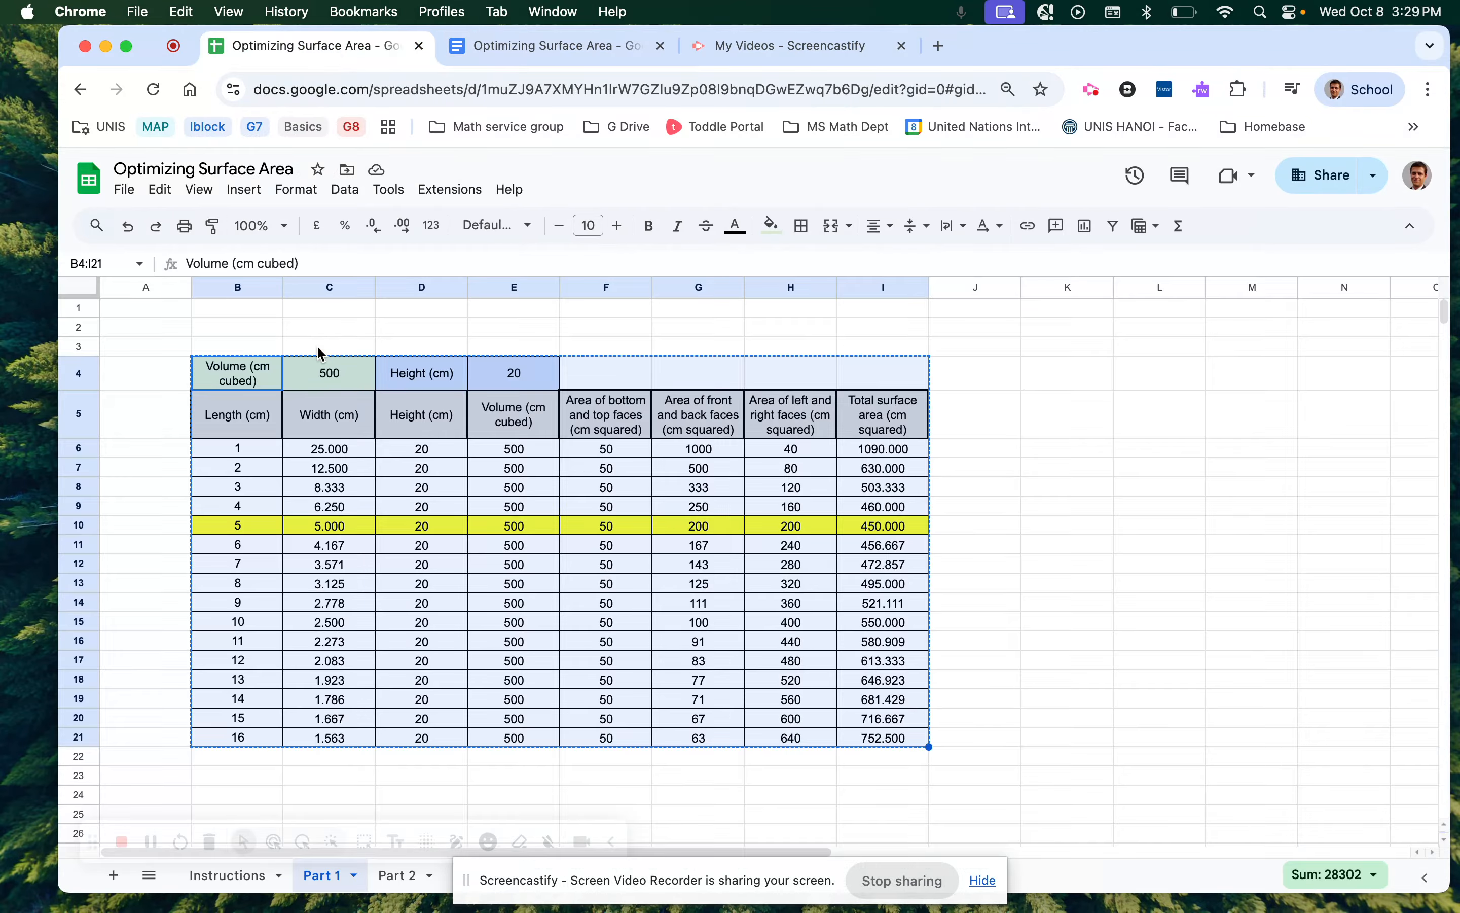
click(360, 348)
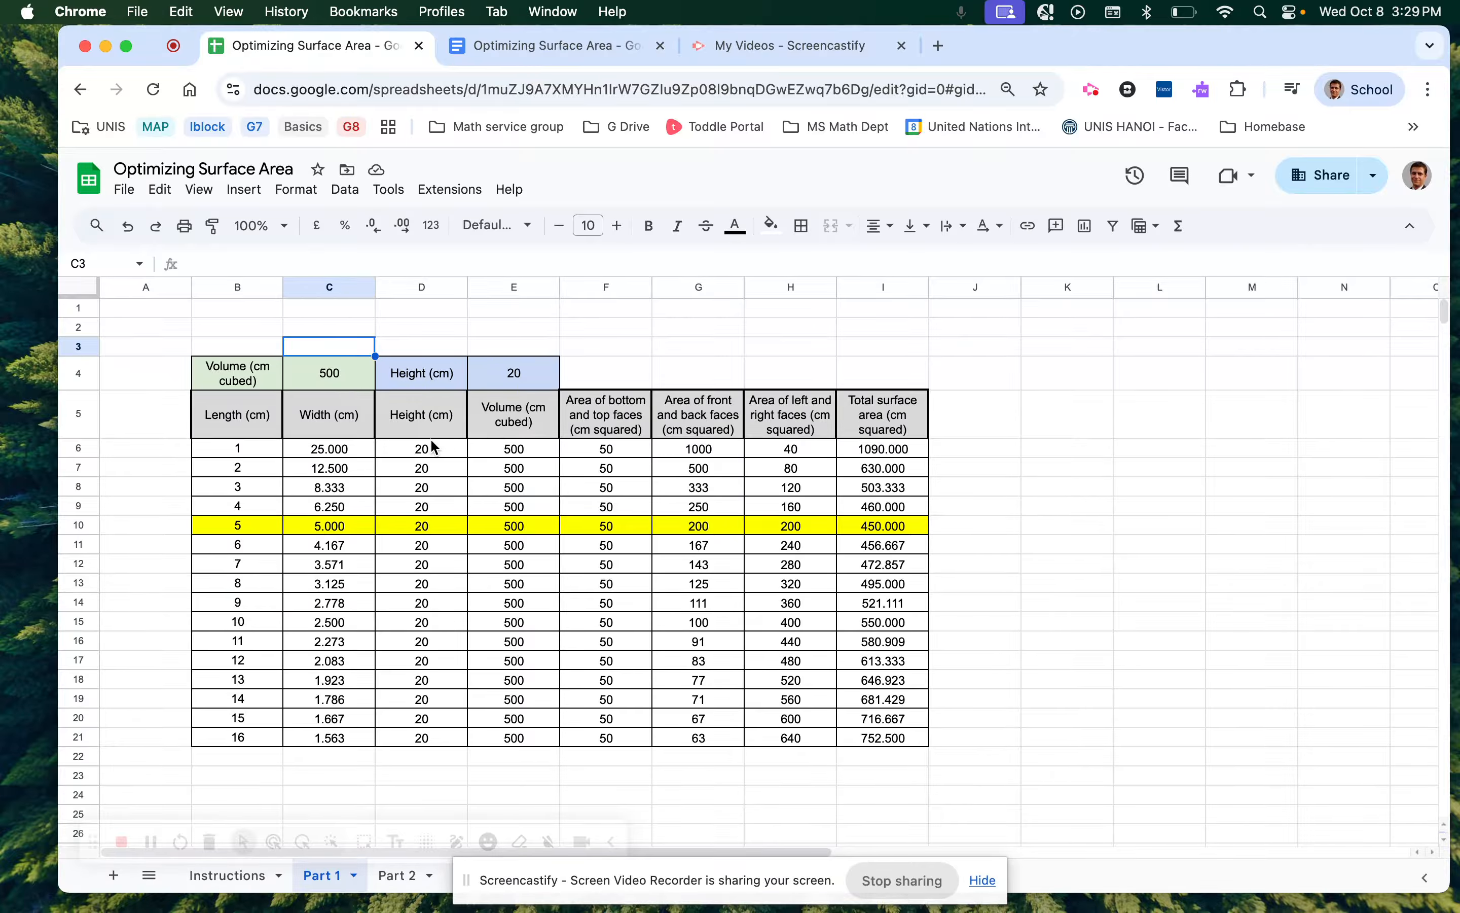
click(336, 379)
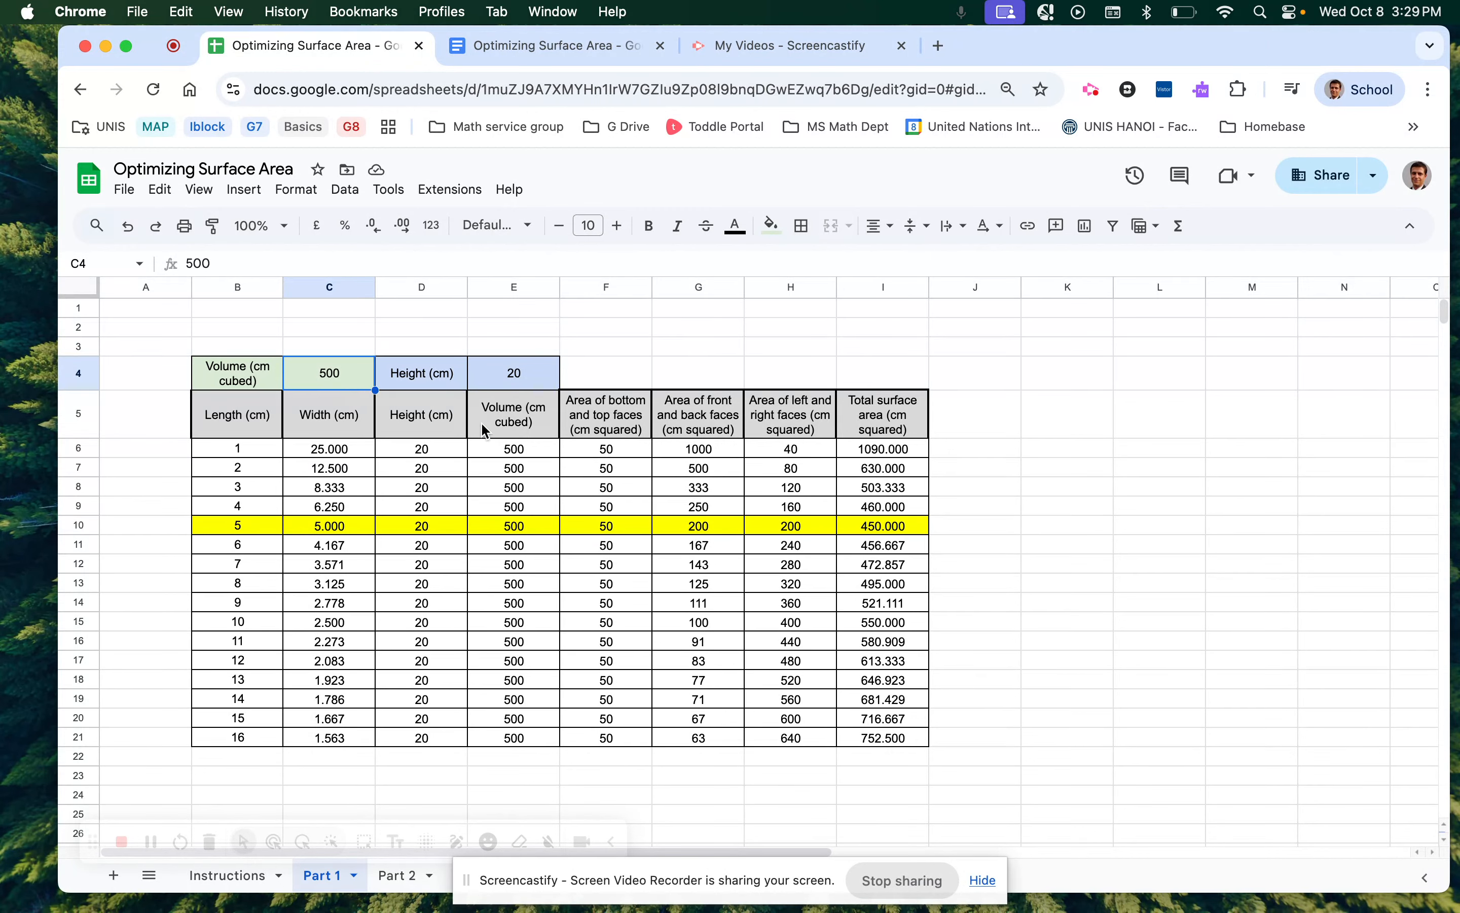
click(516, 451)
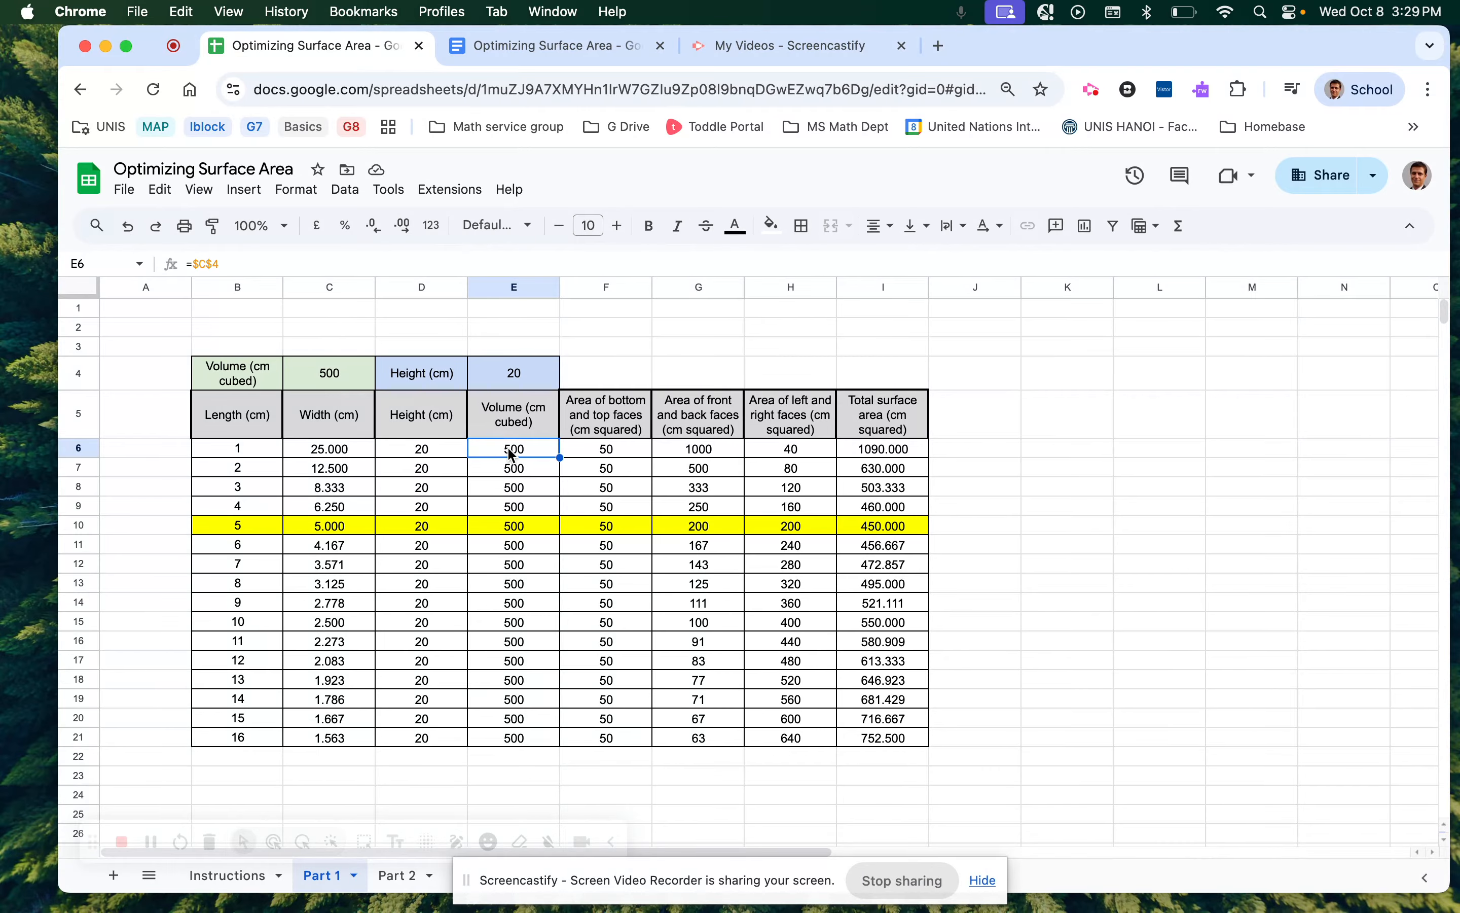
click(340, 453)
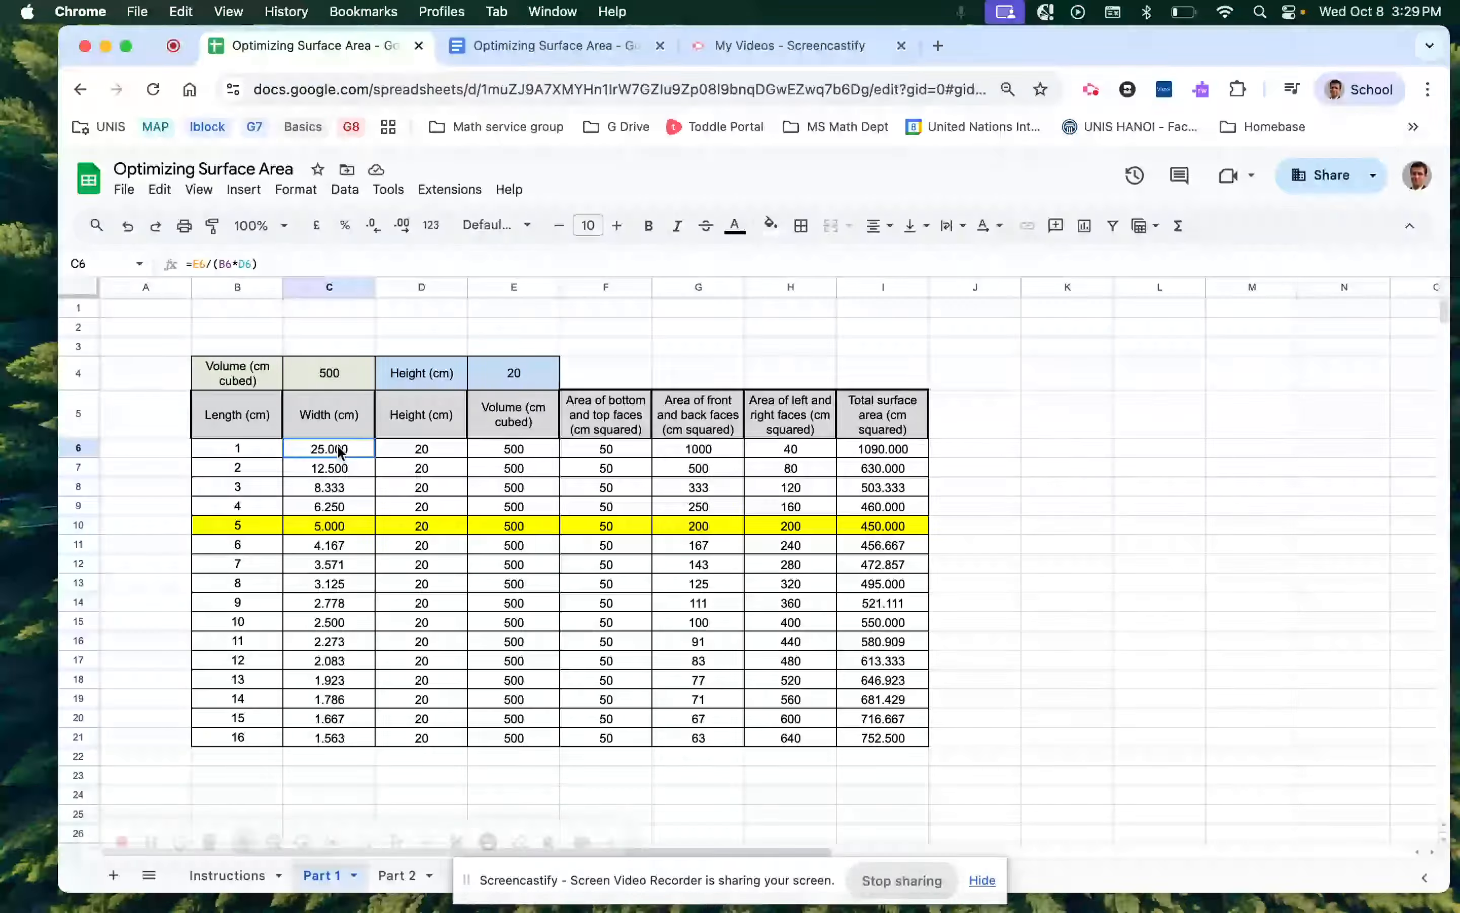
click(514, 454)
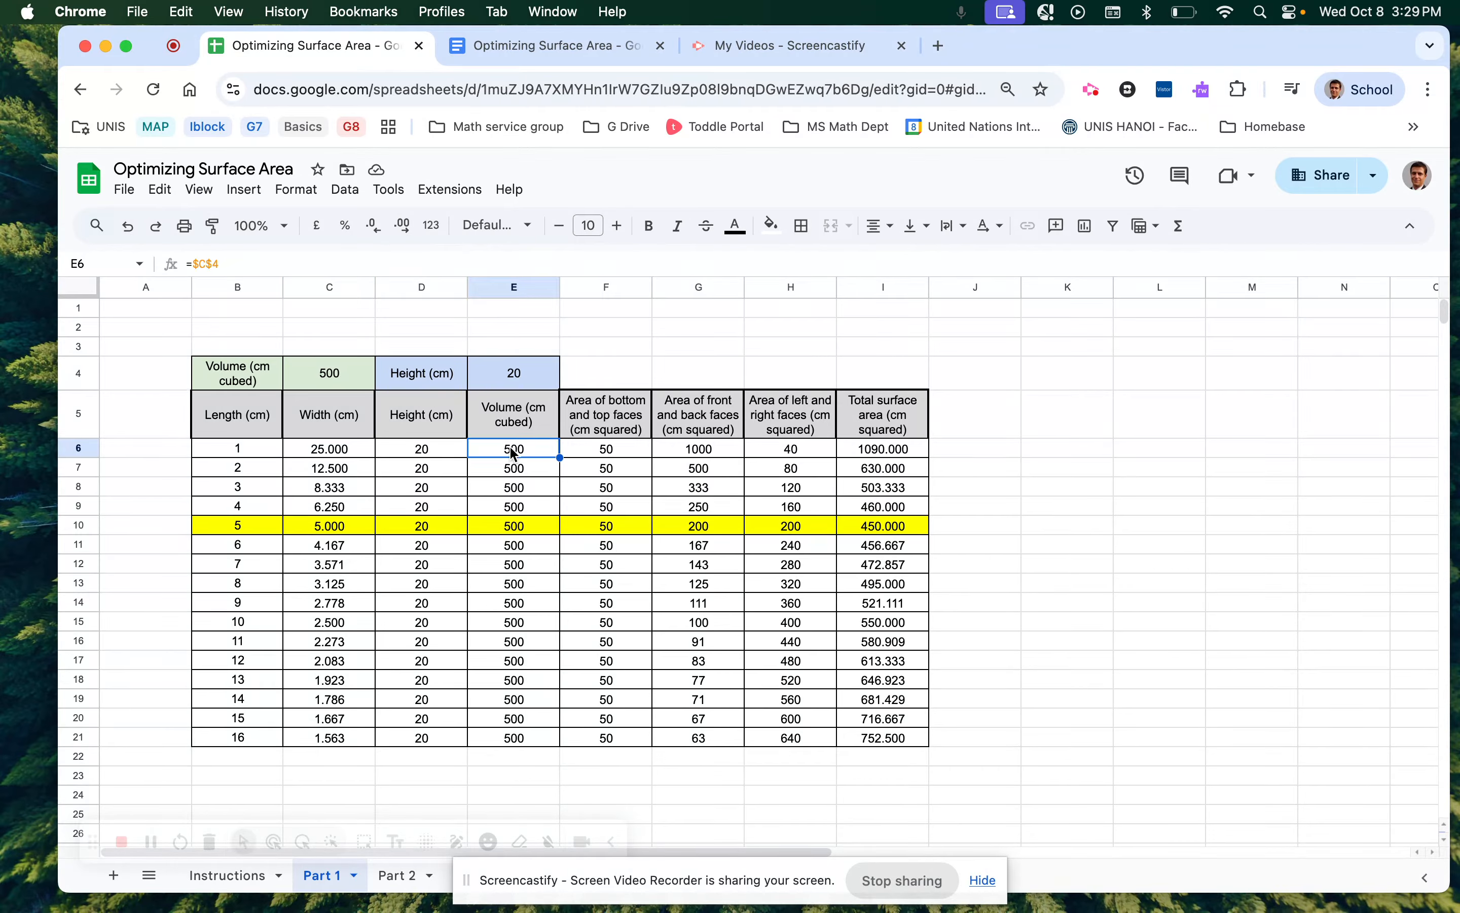
click(311, 378)
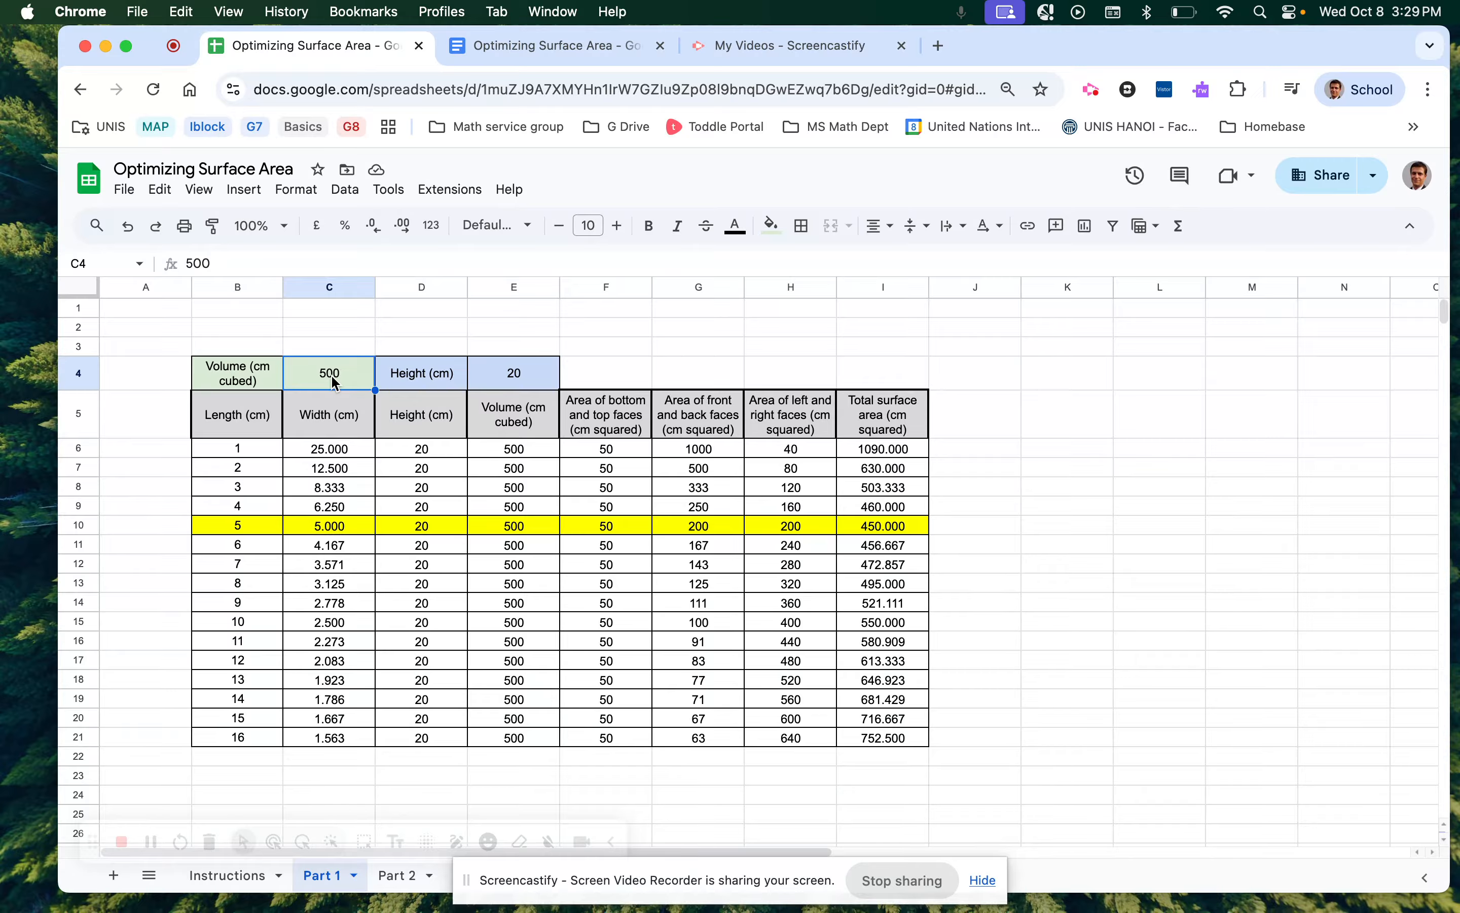
text(1000)
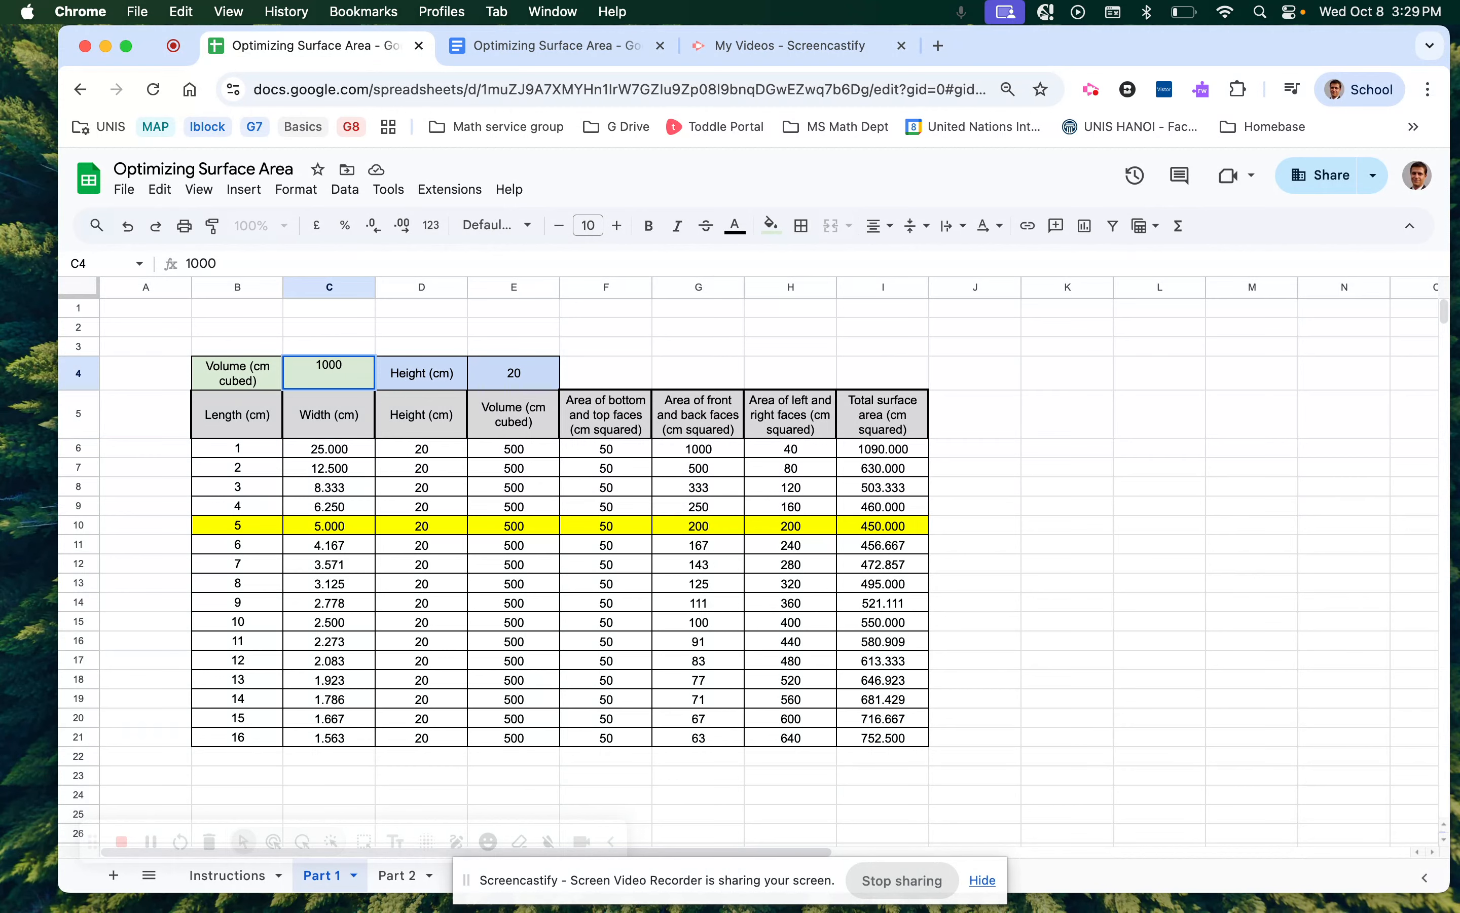
key(Return)
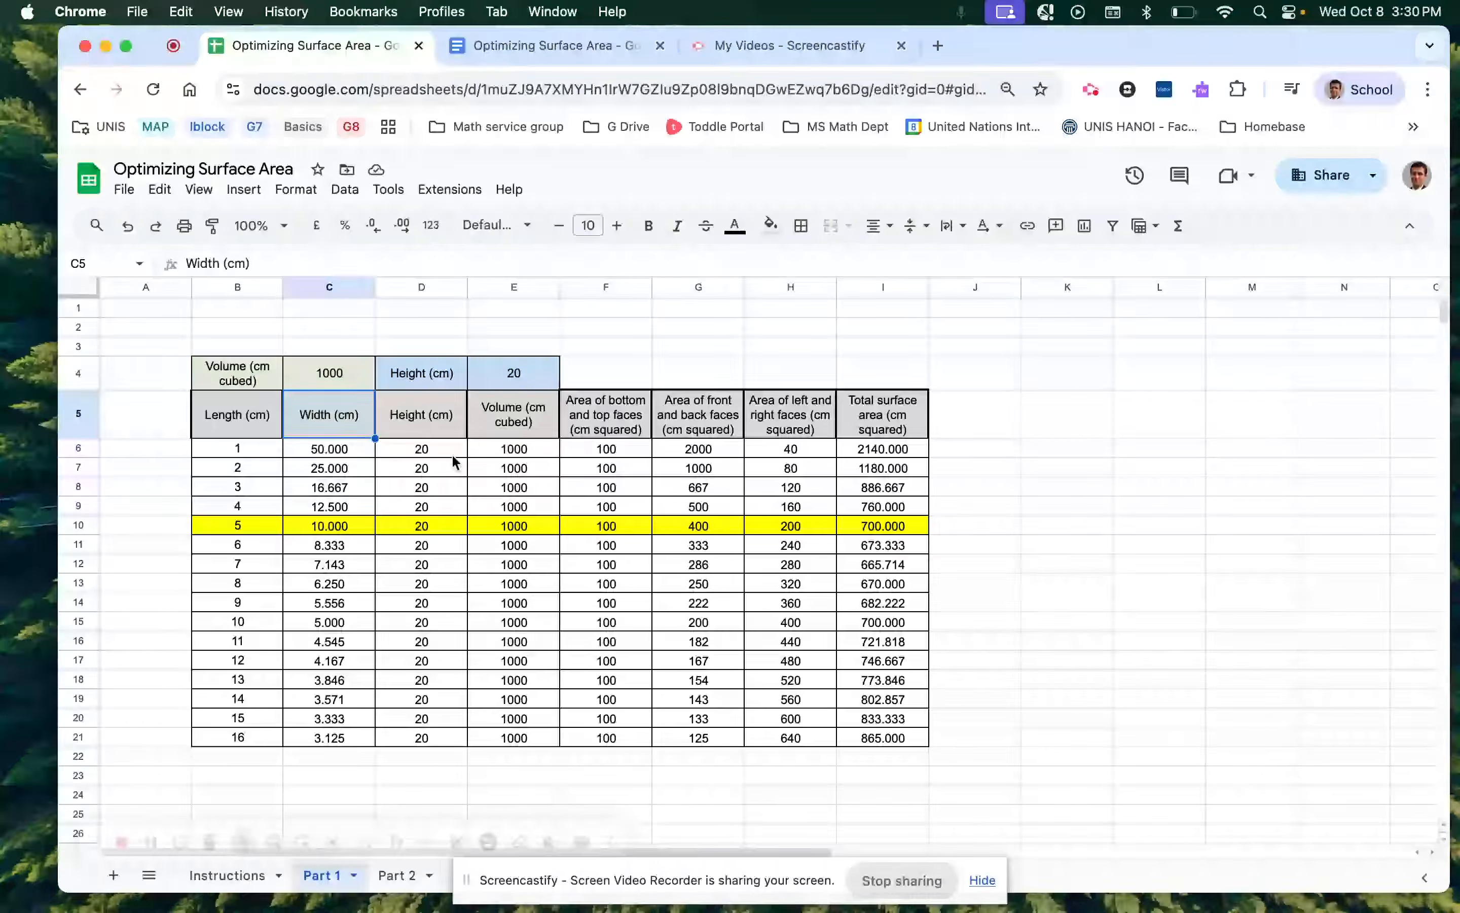
click(335, 374)
click(512, 377)
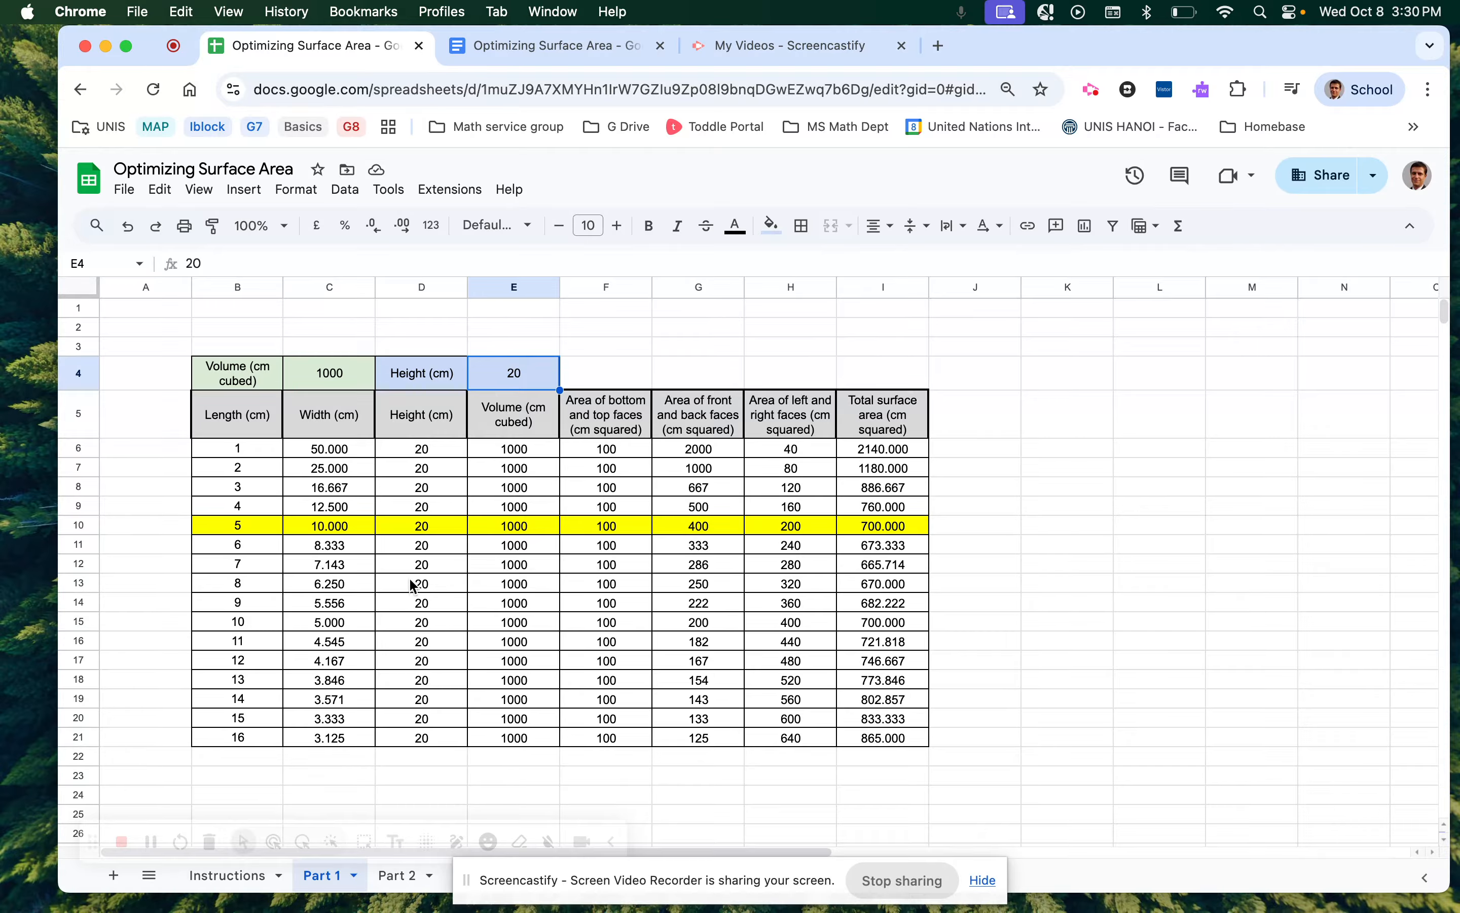
click(331, 456)
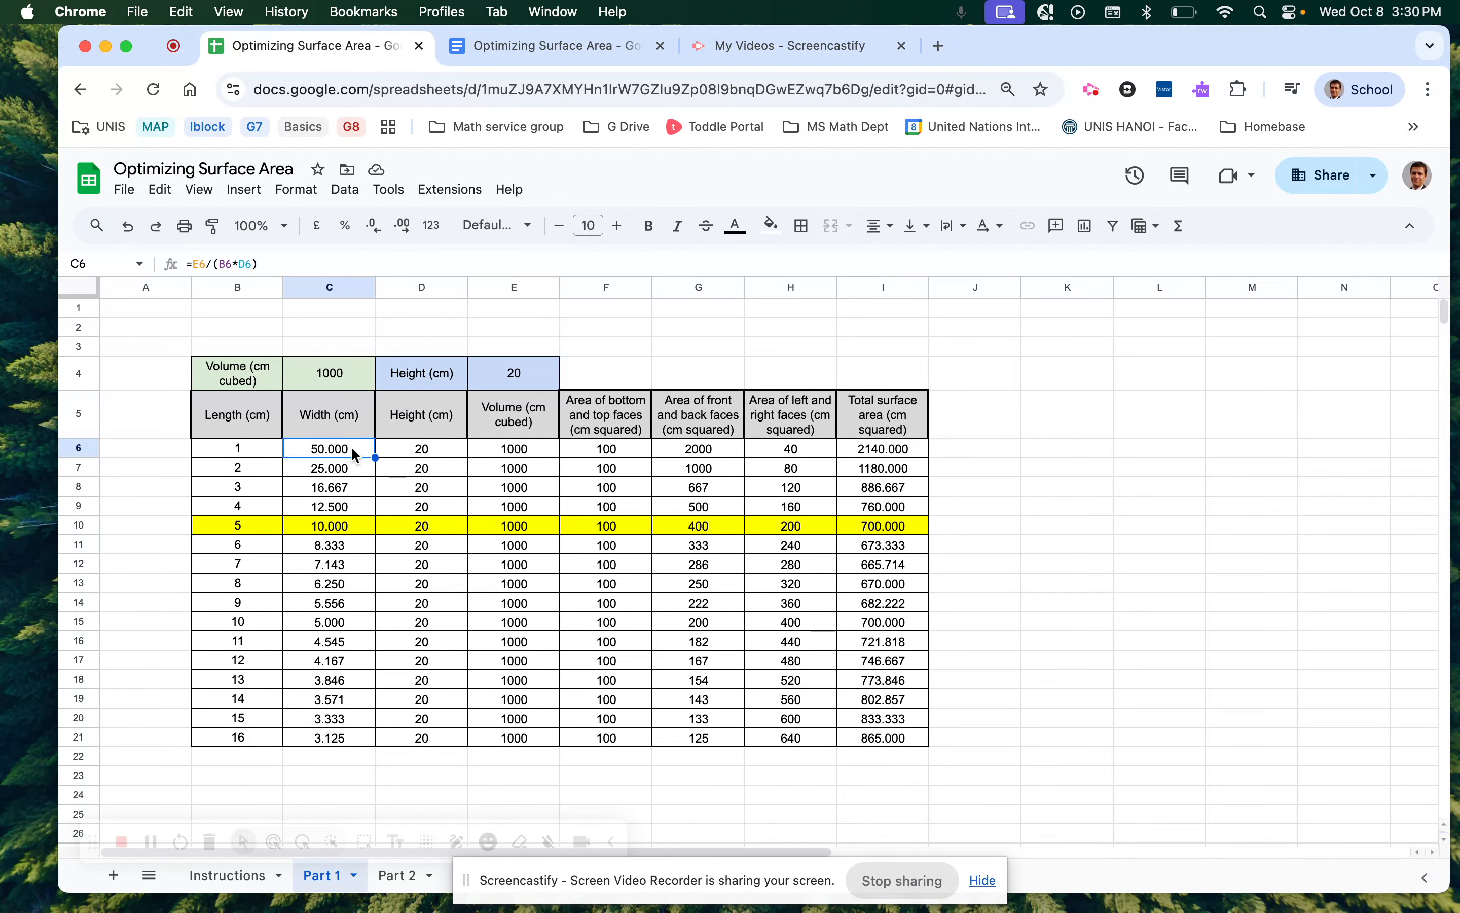
click(524, 376)
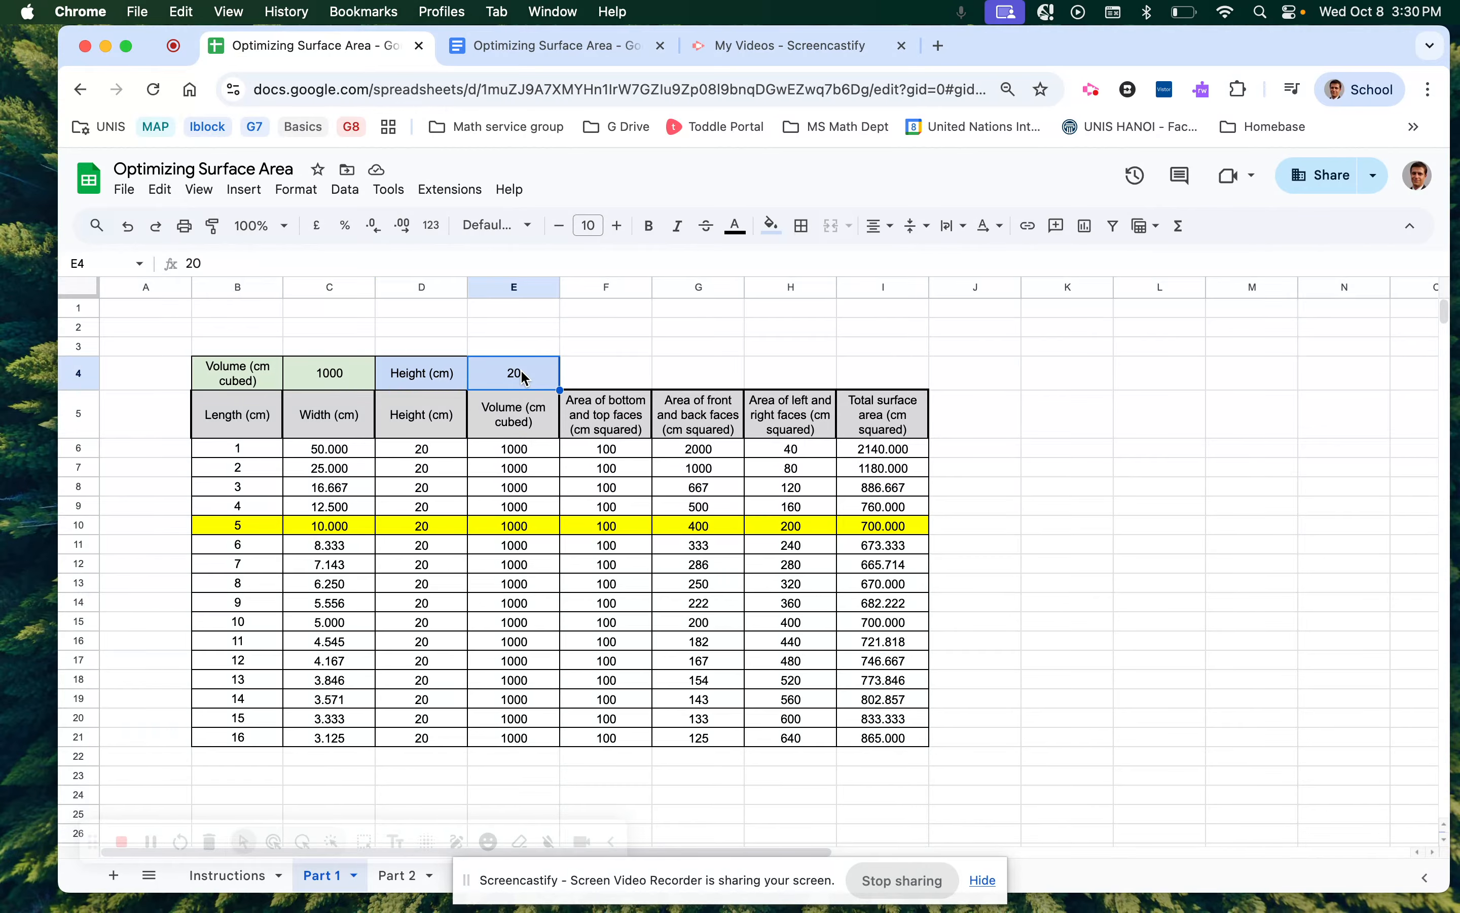
double_click(335, 377)
key(BackSpace)
key(BackSpace)
key(BackSpace)
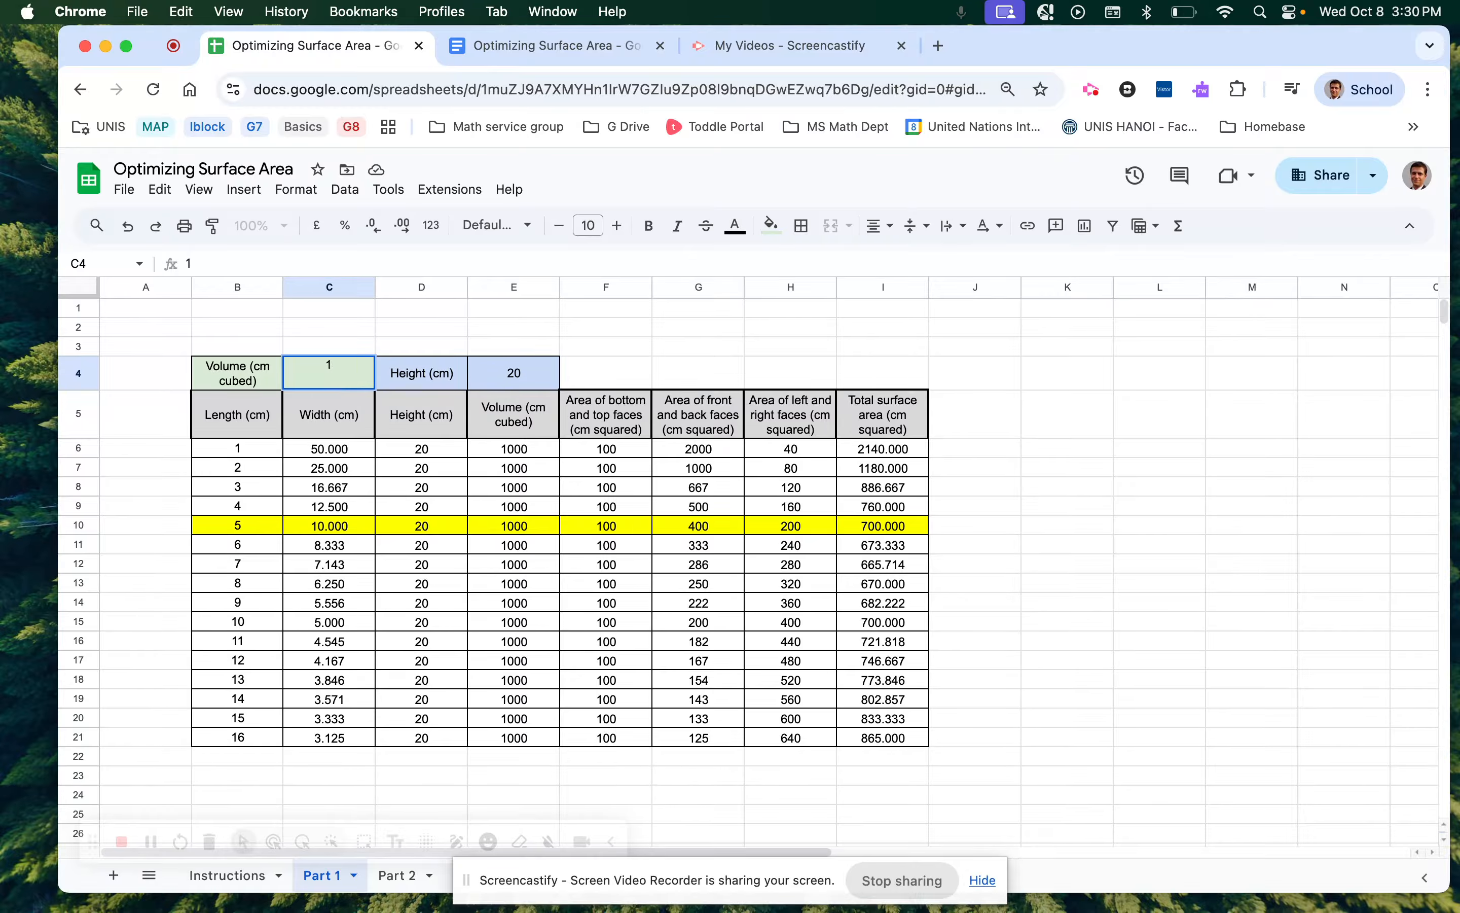
text(500)
key(Return)
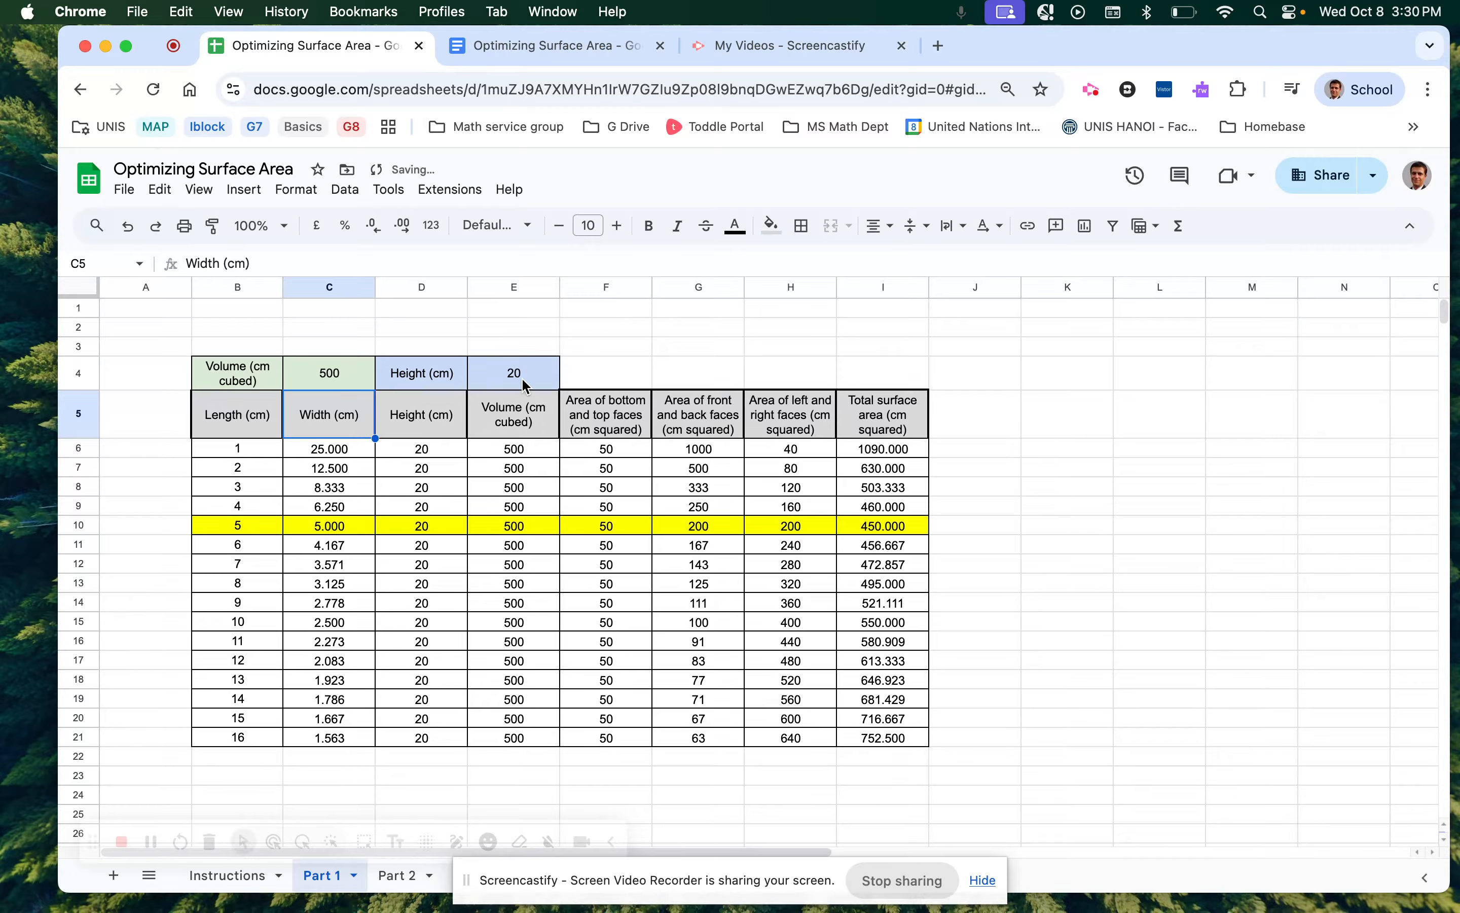
Change the height in E4 from 20 to 25 and check the C6 and D6 formulas.
click(525, 384)
double_click(525, 385)
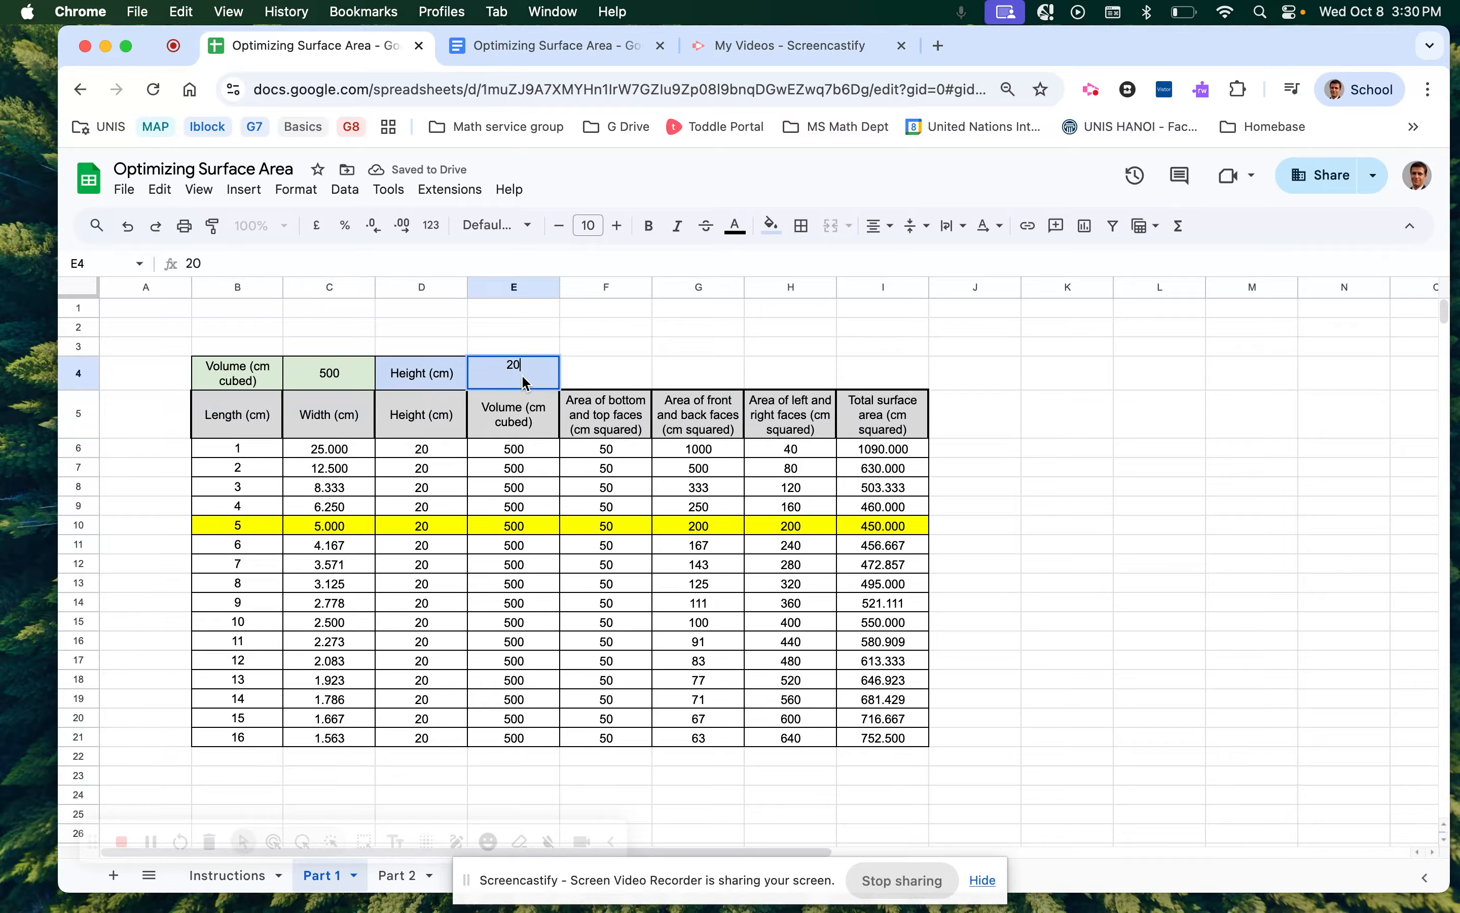
key(BackSpace)
key(BackSpace)
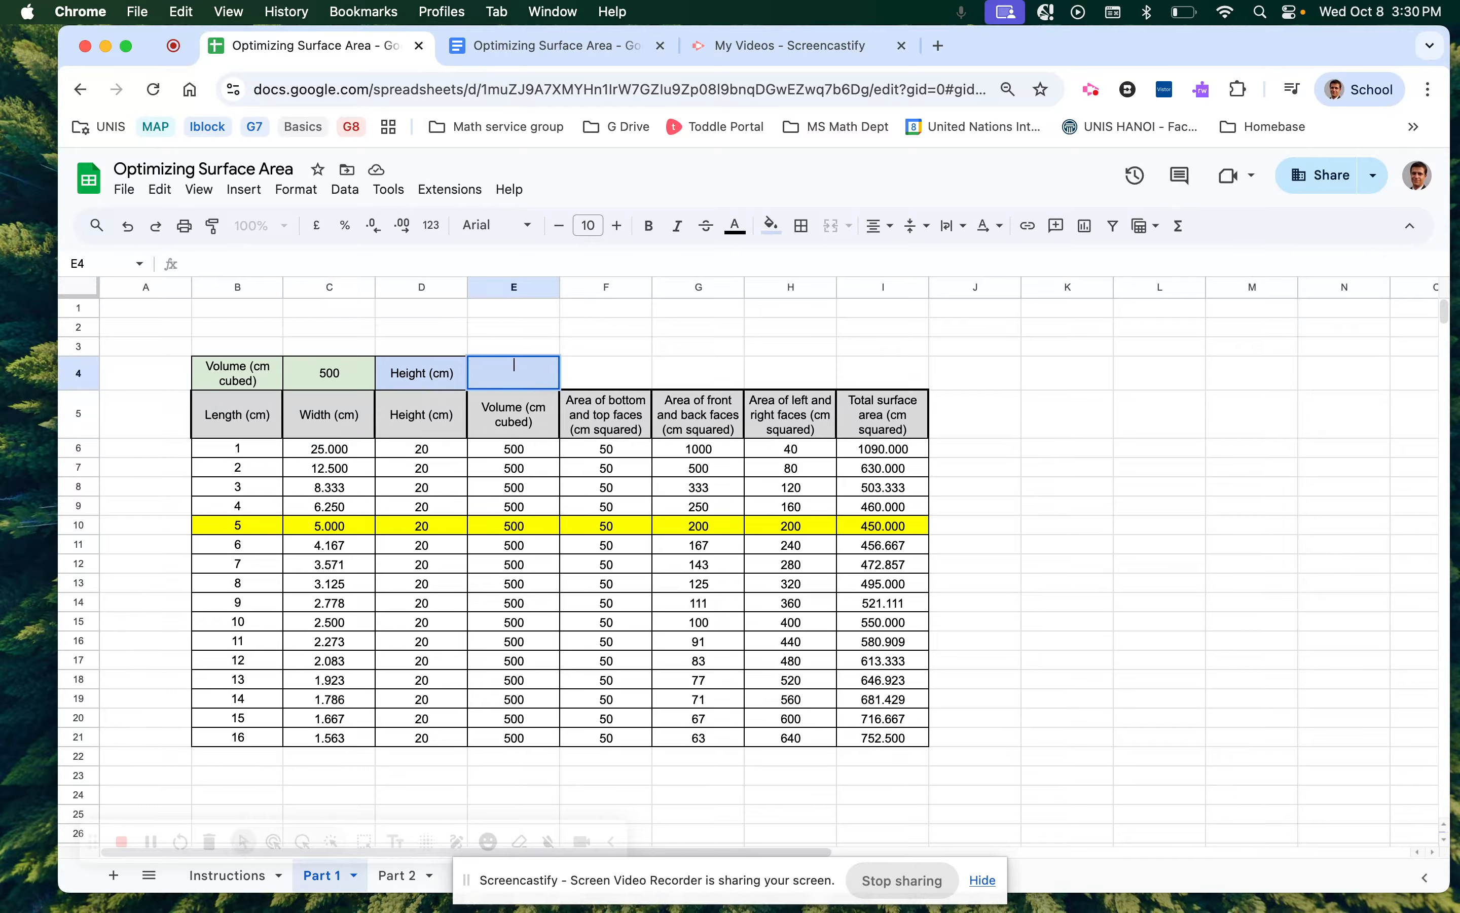
text(25)
key(Return)
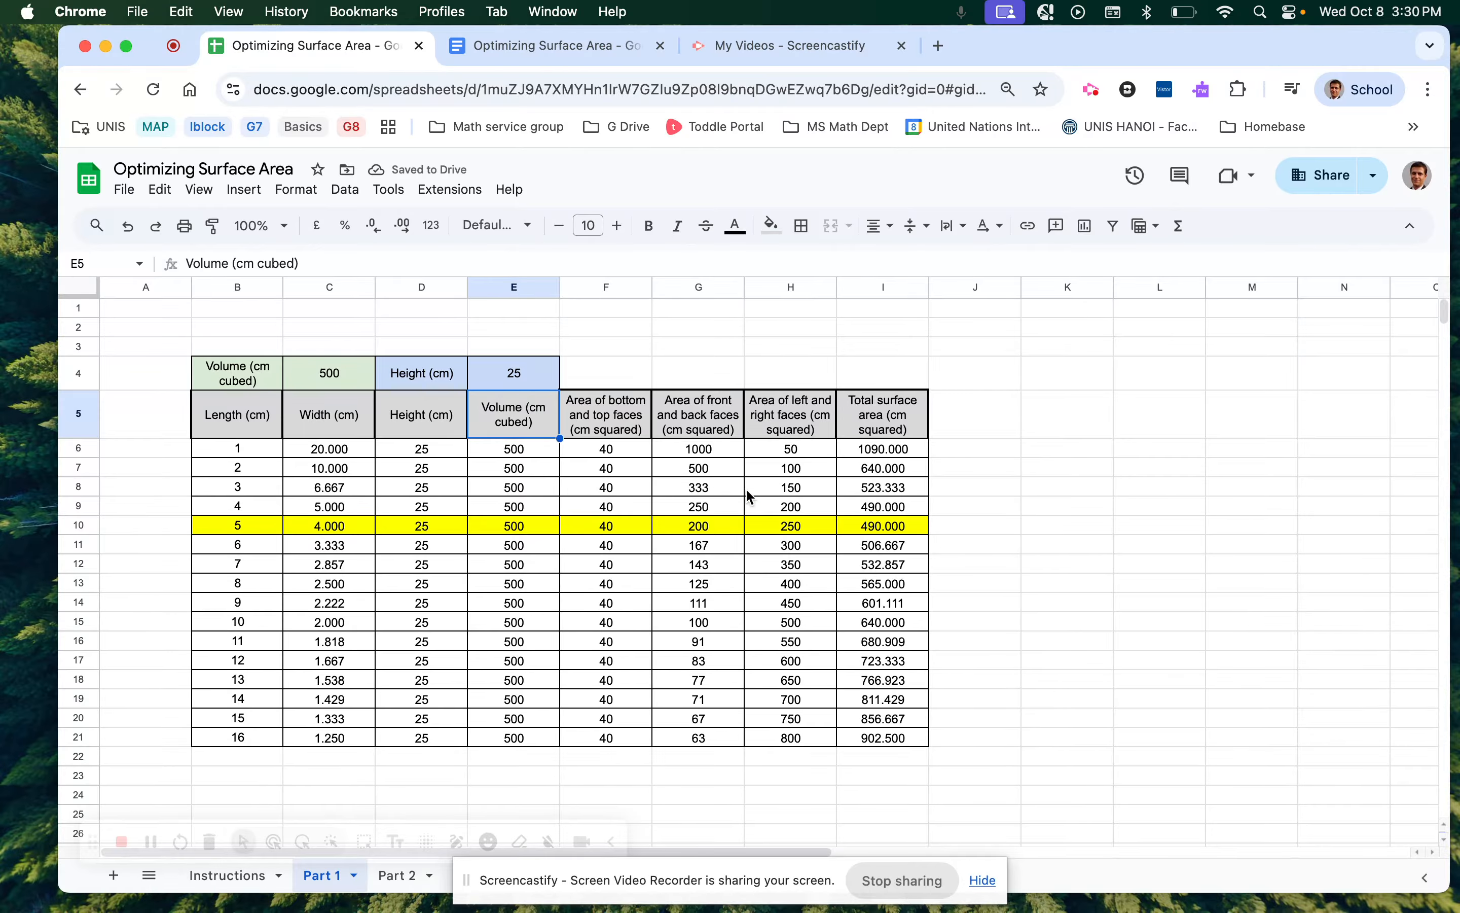
click(329, 452)
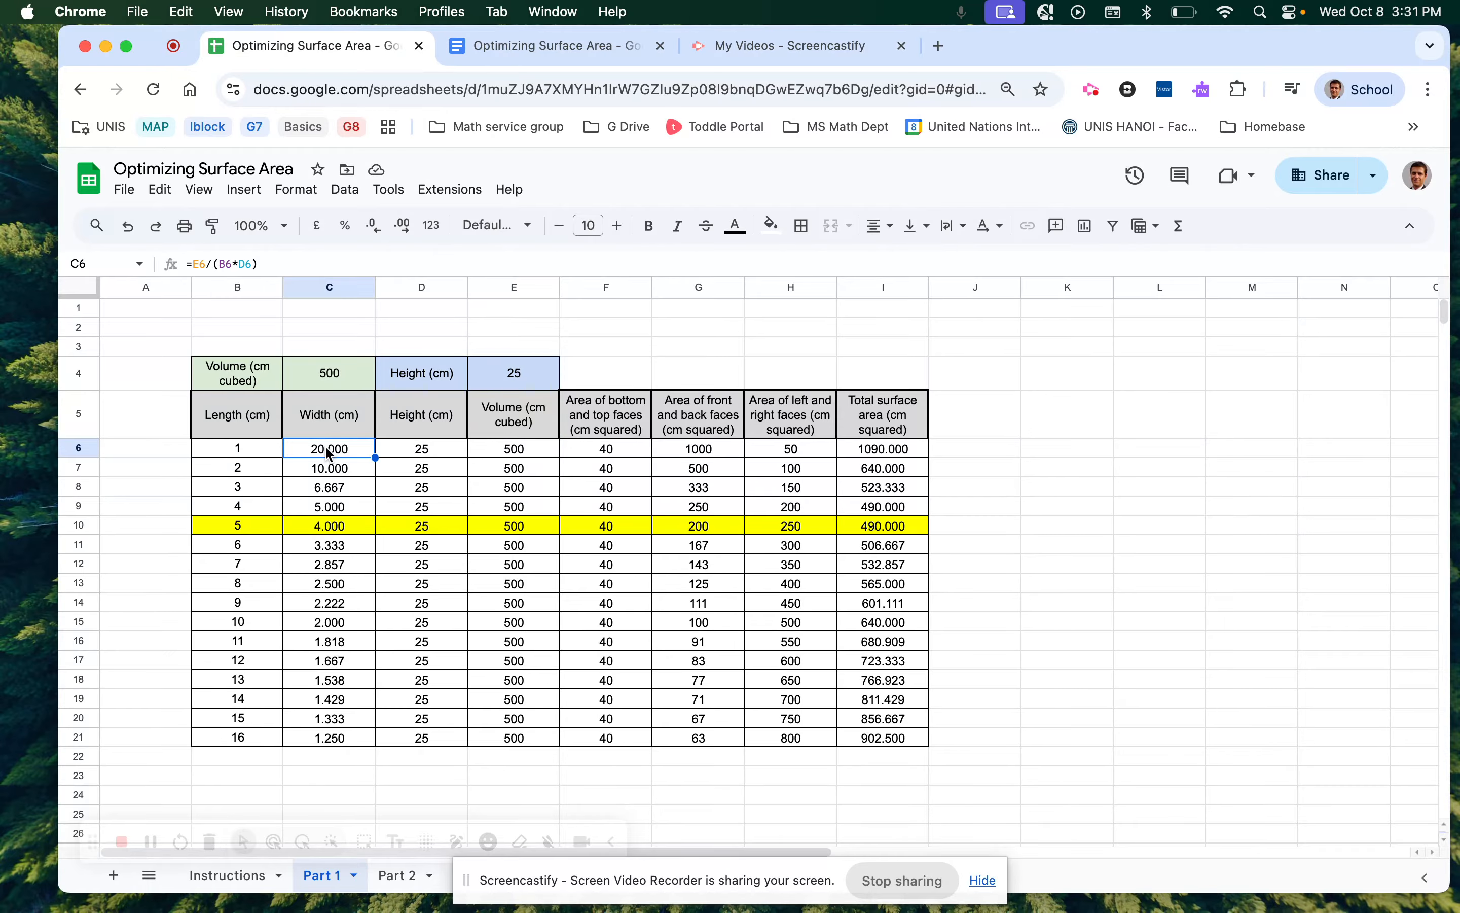
click(406, 449)
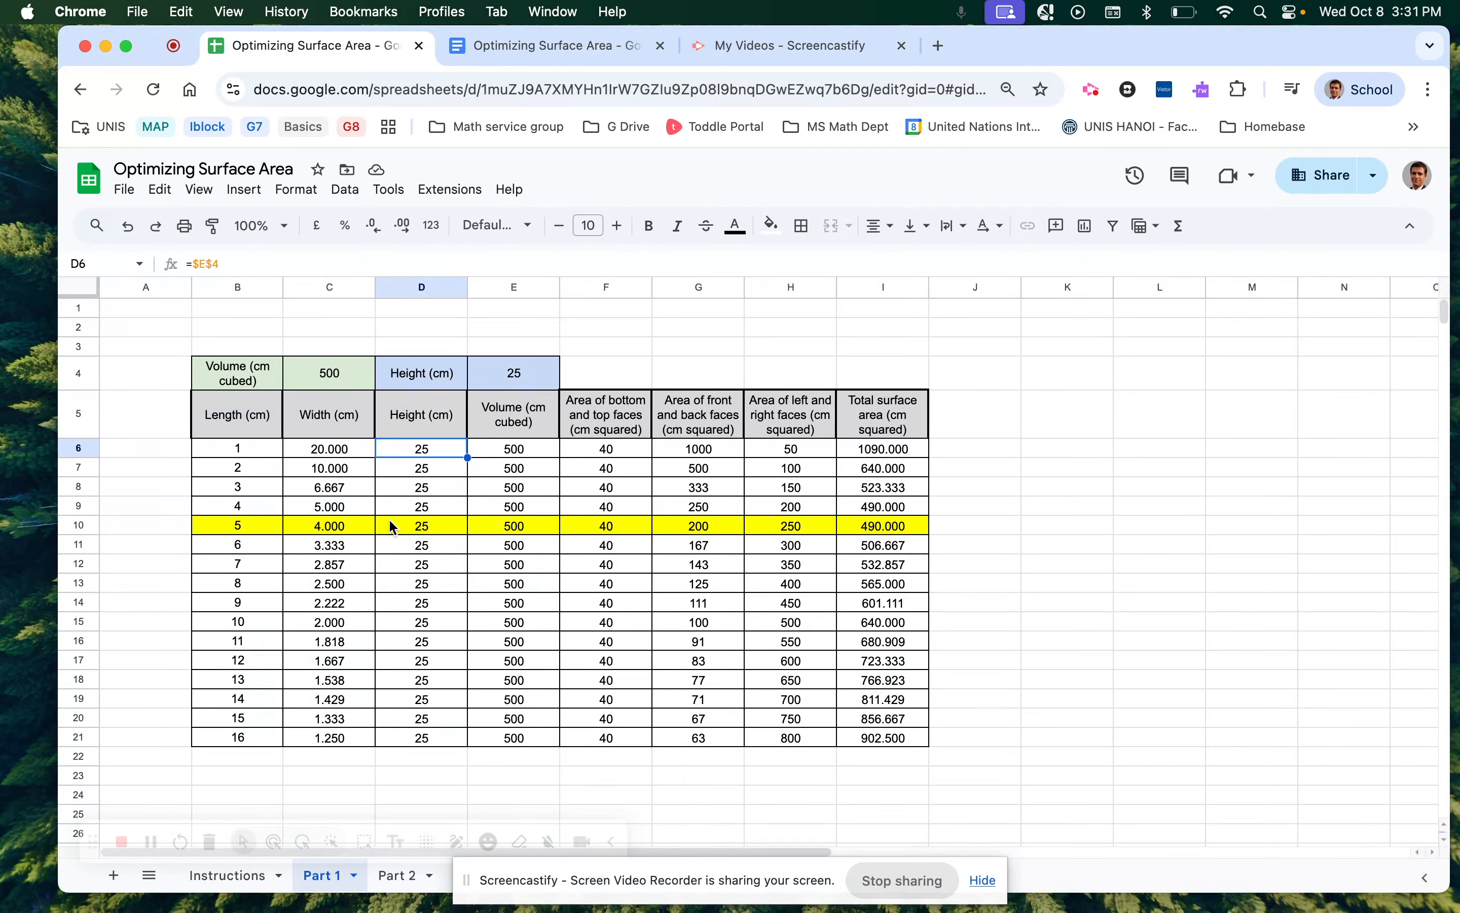
click(481, 47)
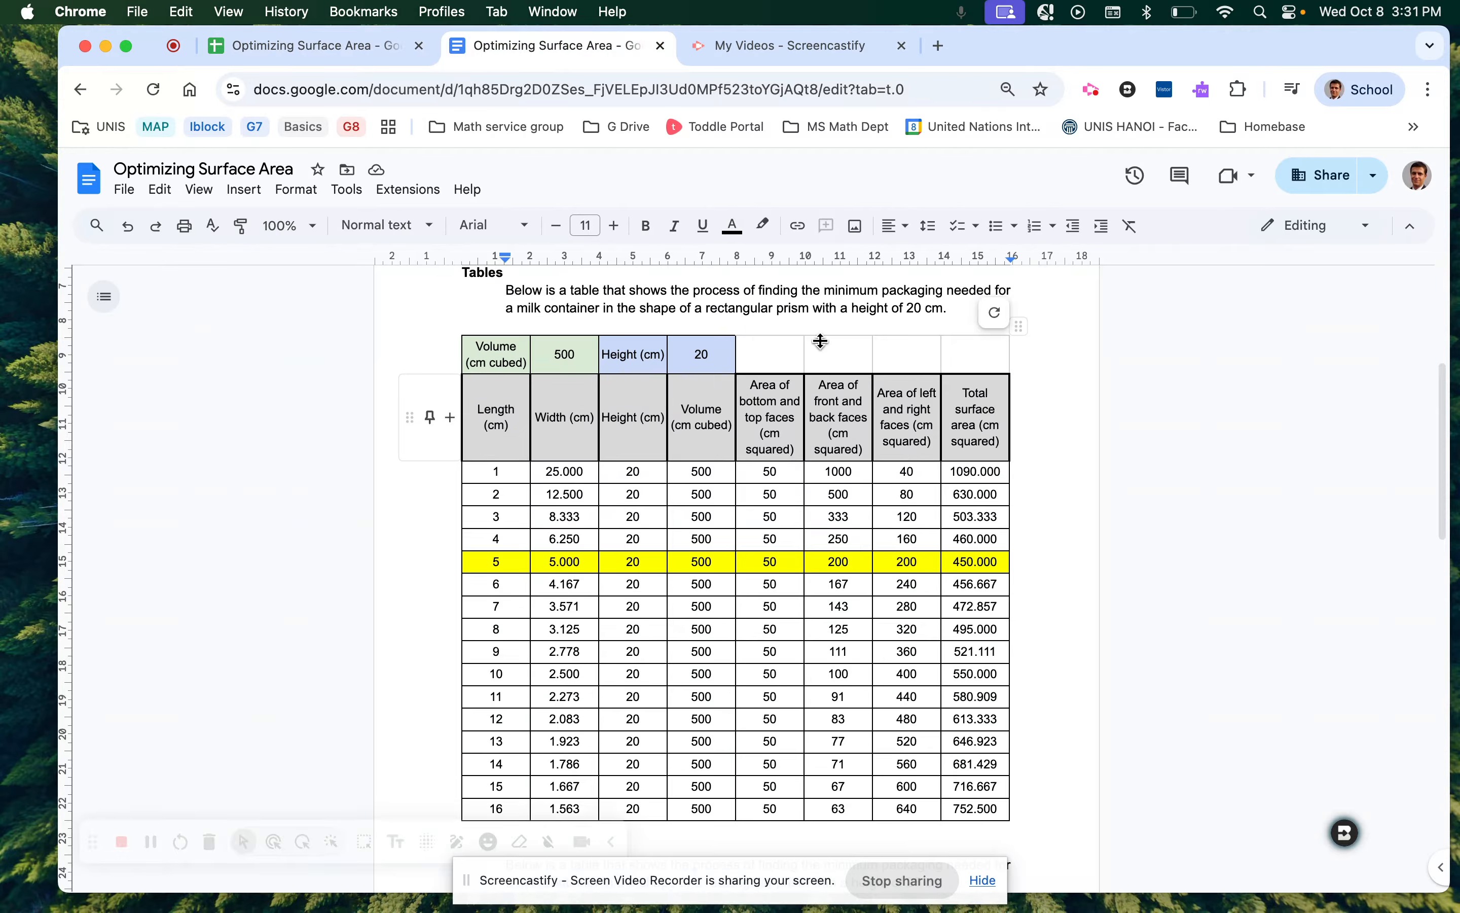
Update the linked table so it shows height 25 and a 490.000 minimum total.
click(996, 314)
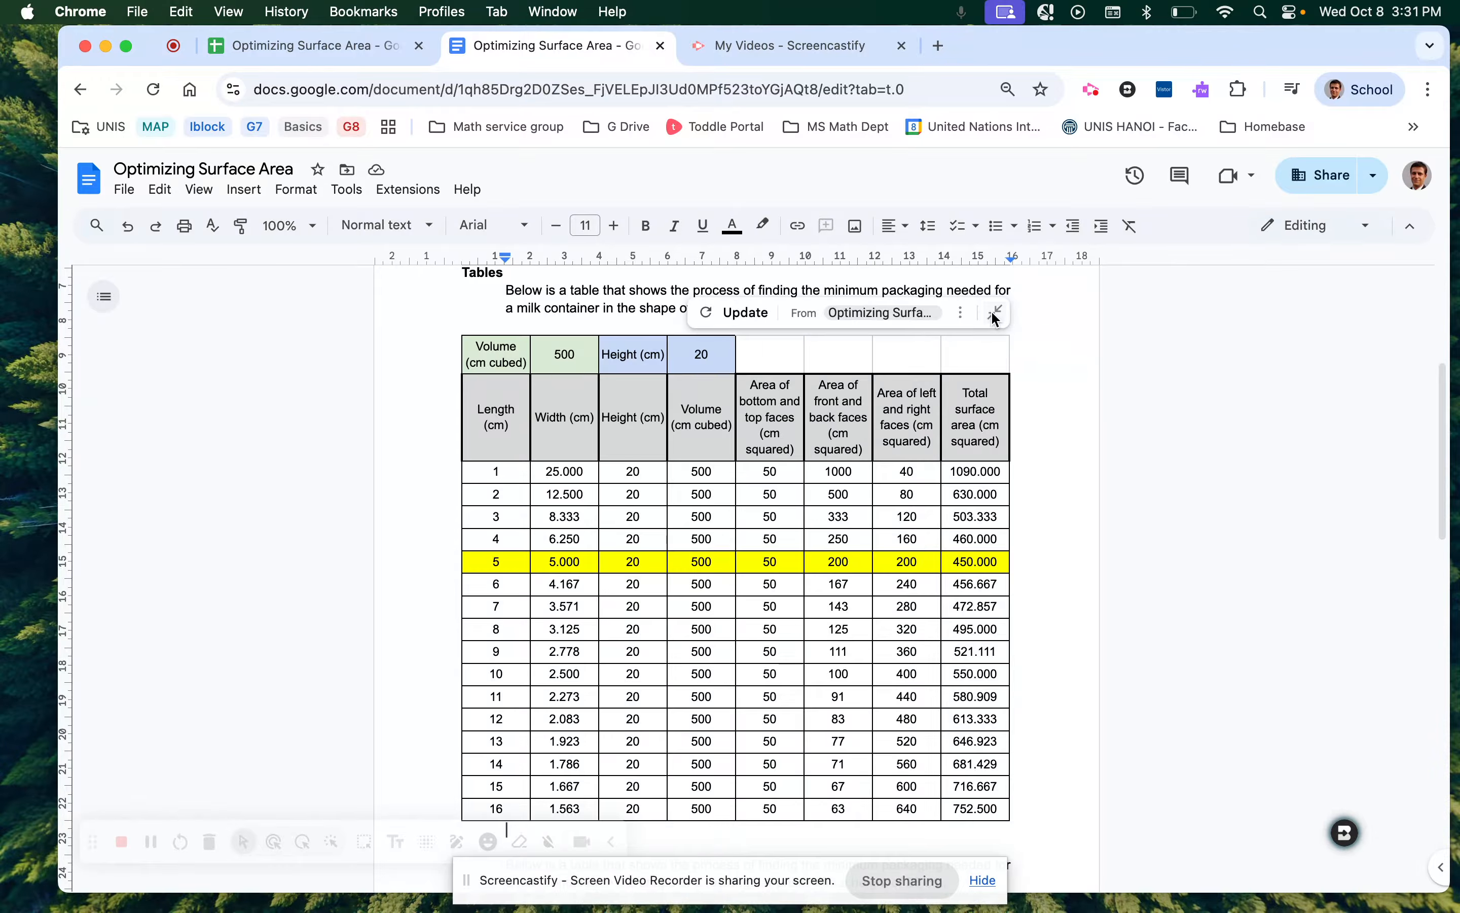
click(732, 326)
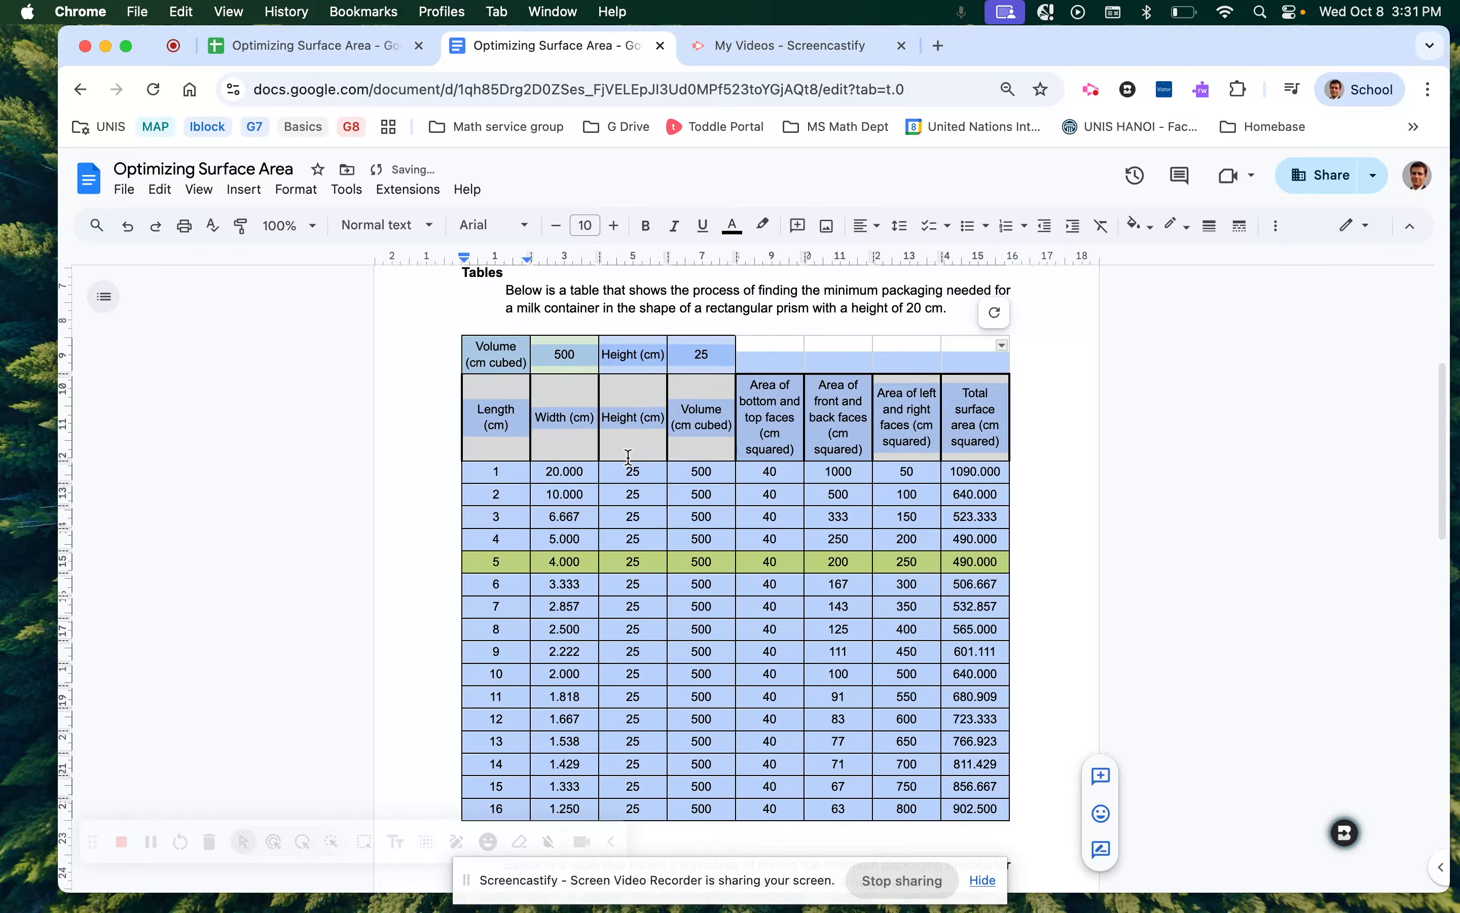
click(618, 492)
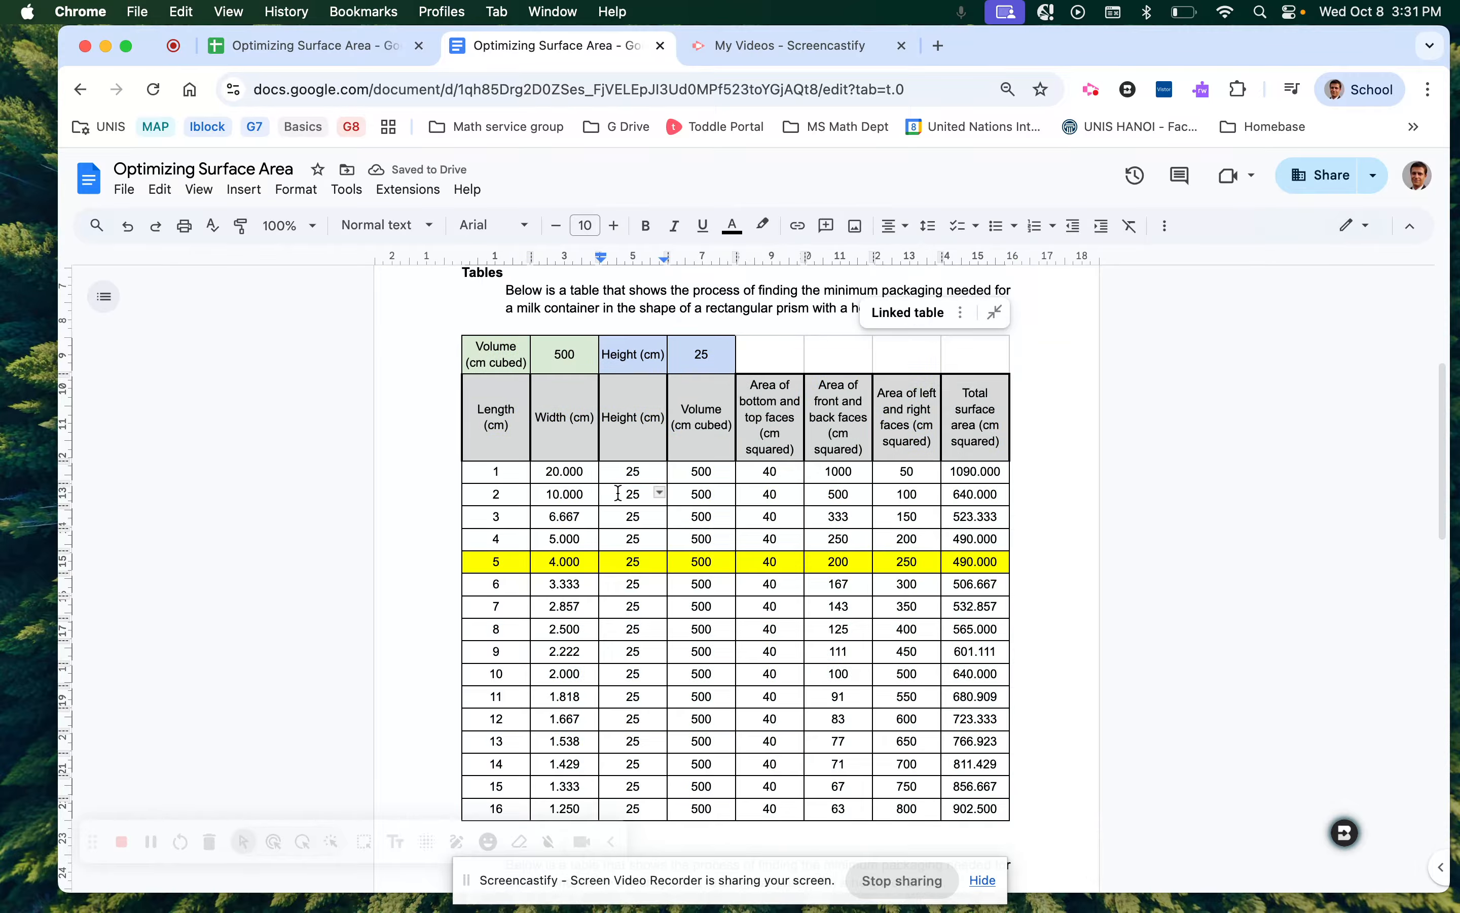
scroll(618, 492, down, 2)
scroll(618, 492, up, 1)
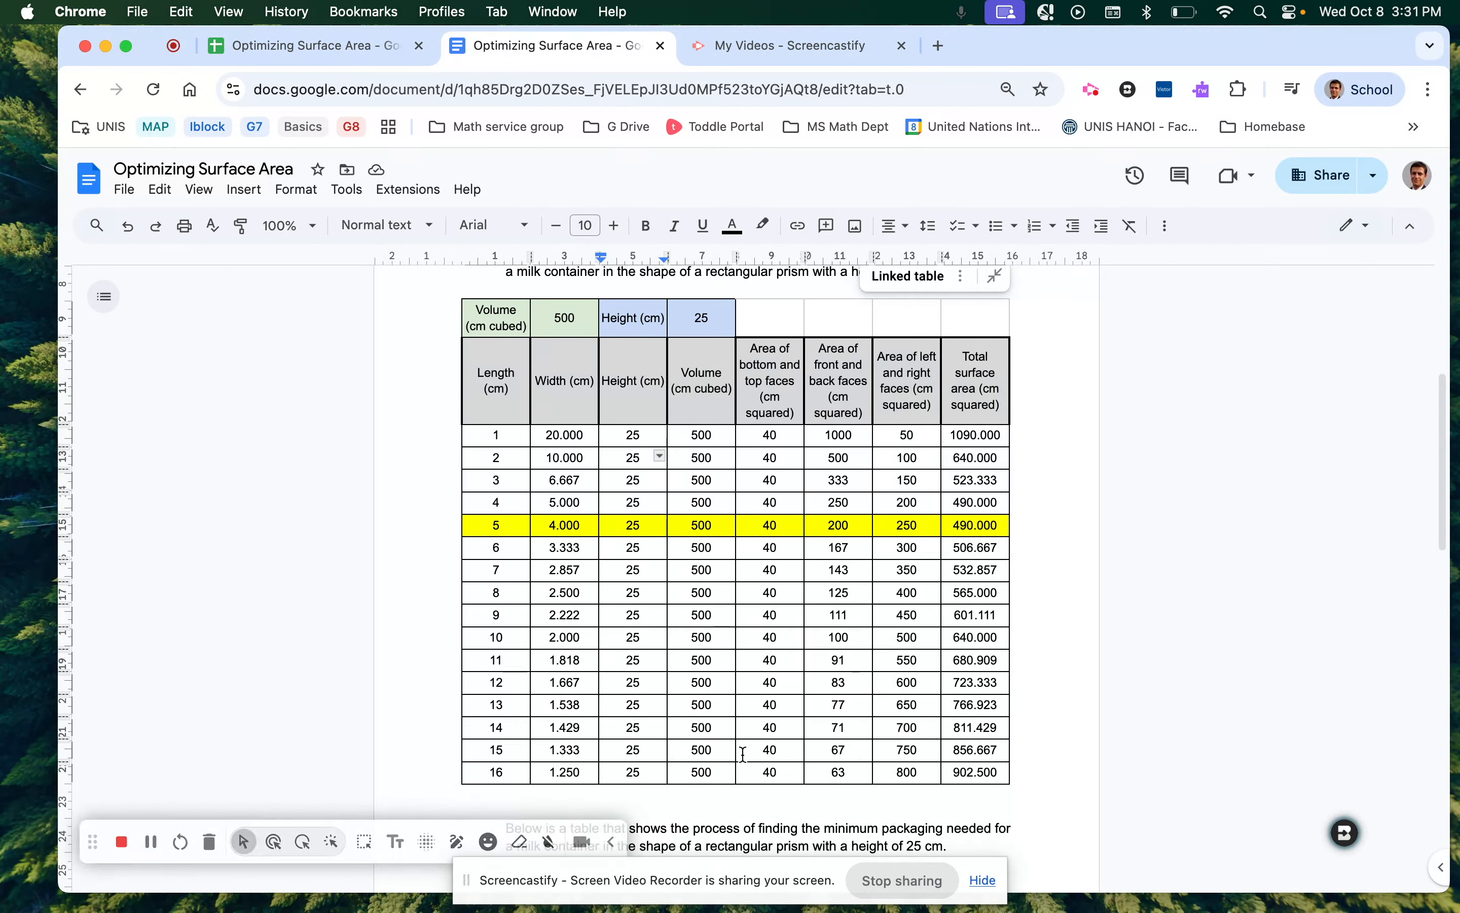
click(815, 60)
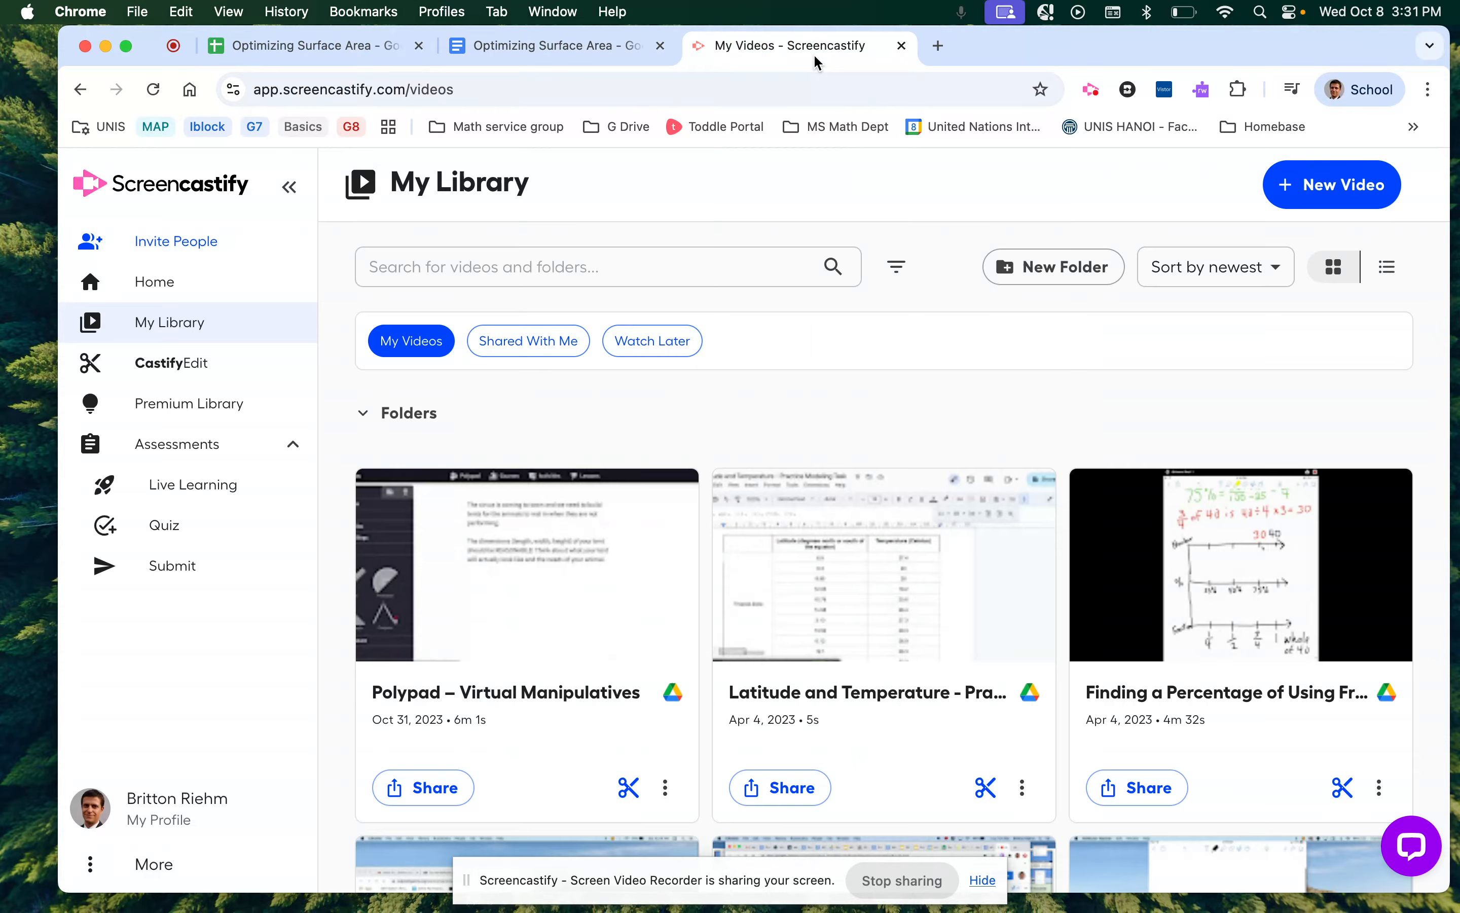
click(559, 50)
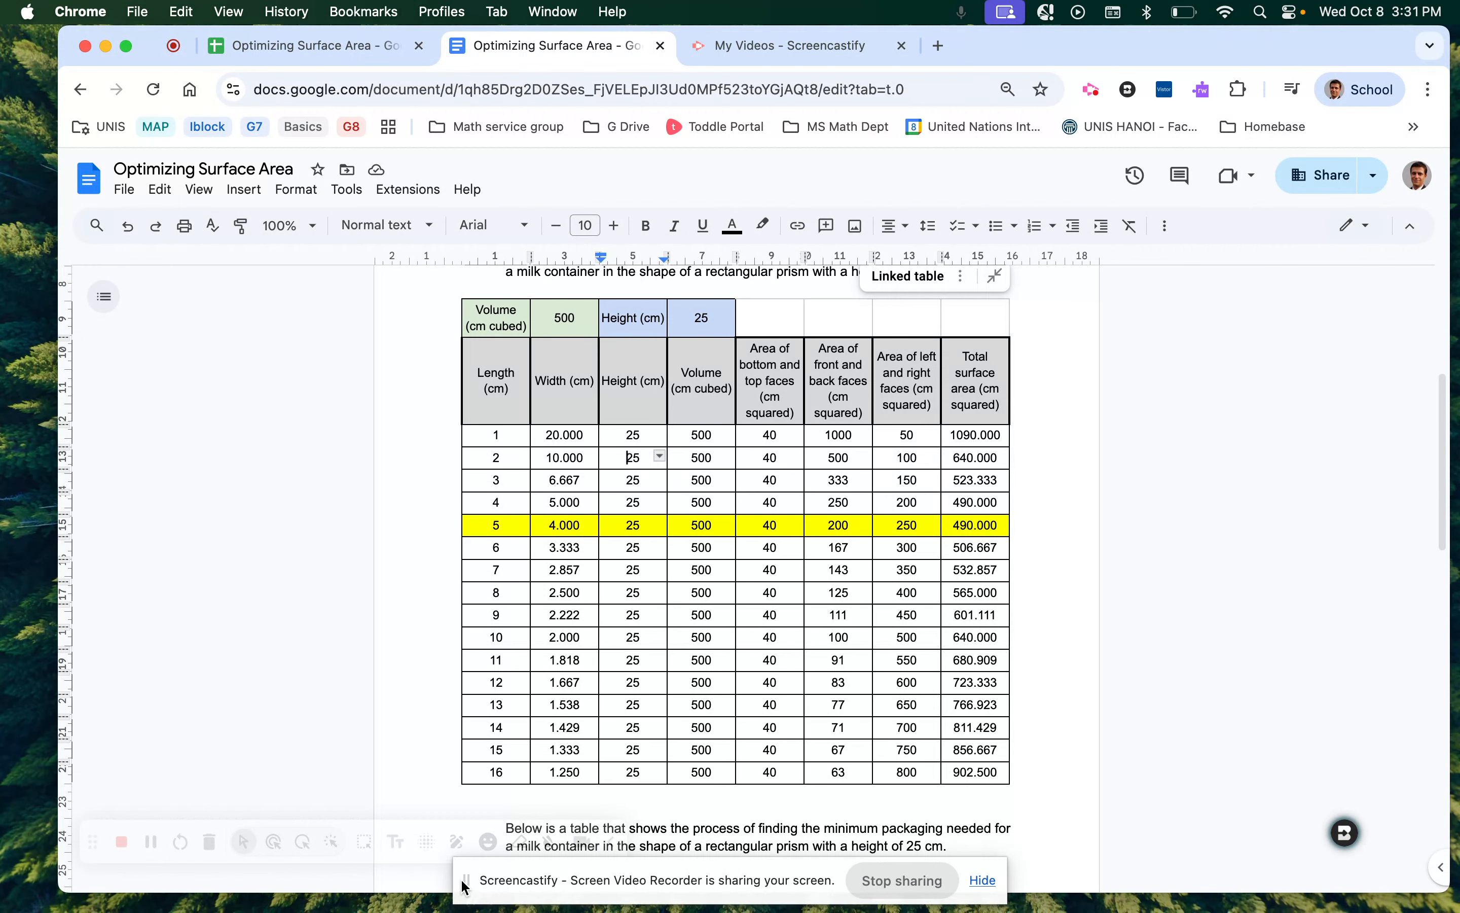